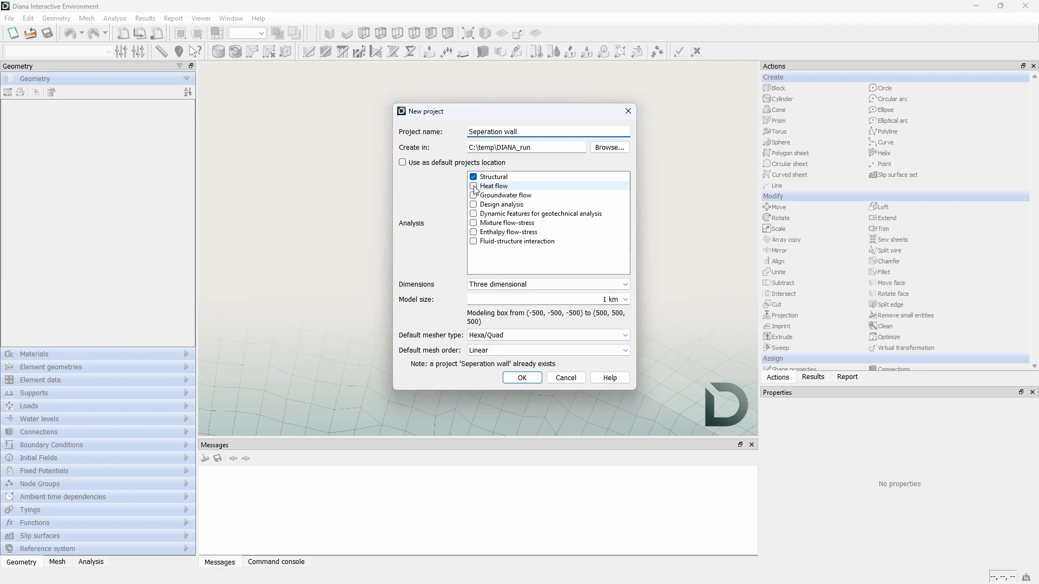
Step: In the new project settings, add Heat flow analysis alongside Structural and set the dimensions to Plane strain
{"action": "left_click", "coordinate": [474, 187]}
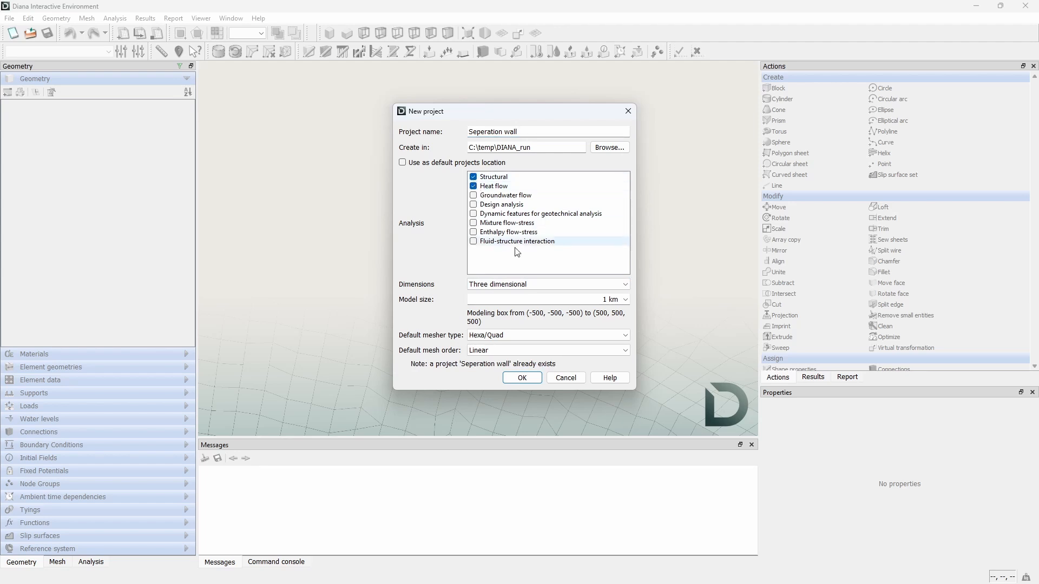
{"action": "left_click", "coordinate": [593, 287]}
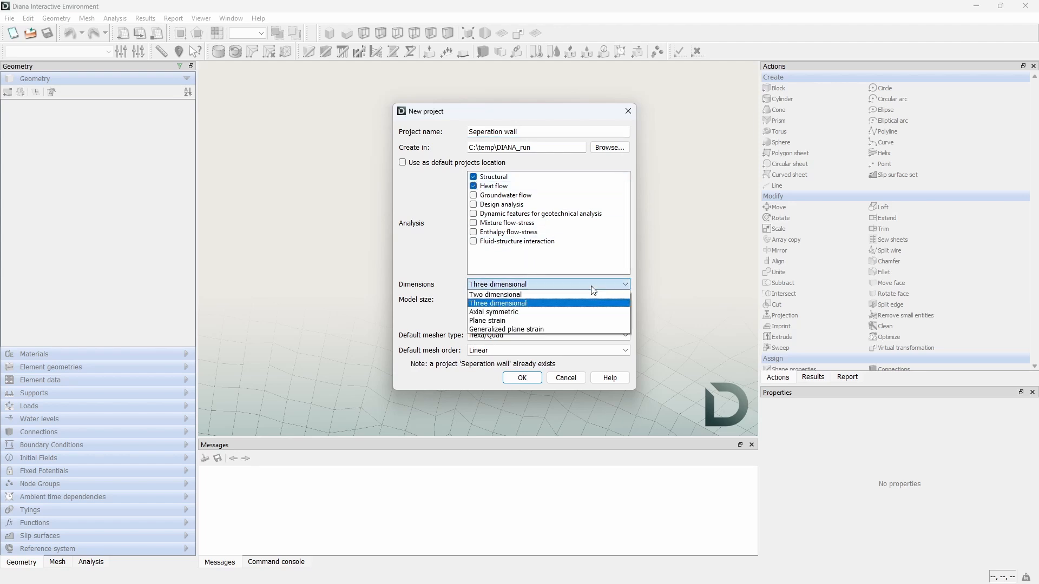
{"action": "left_click", "coordinate": [587, 320]}
Step: Set the model size to 100 m and the default mesh order to Quadratic, then create the project
{"action": "left_click", "coordinate": [613, 309]}
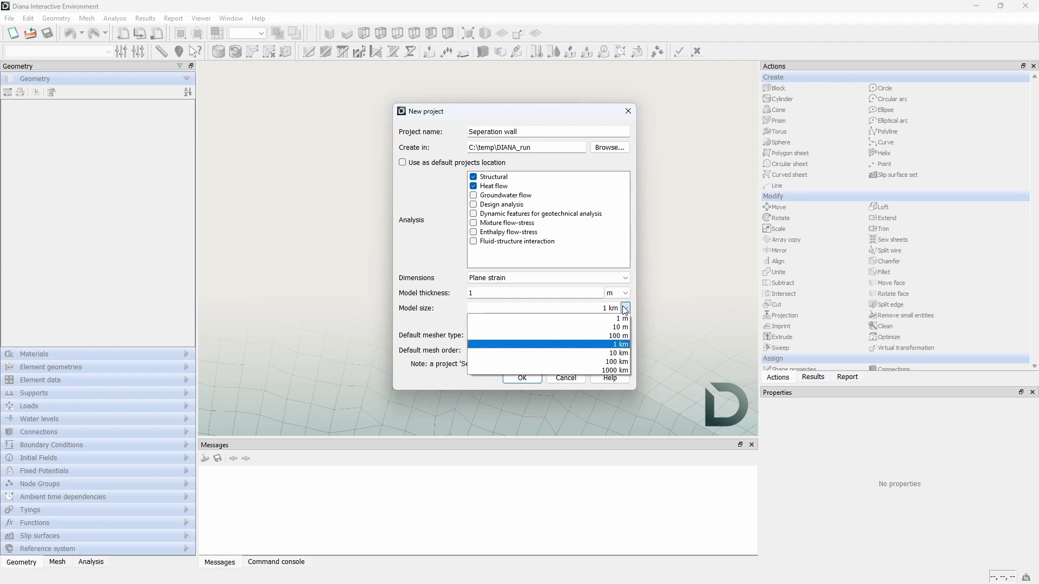
{"action": "left_click", "coordinate": [619, 338]}
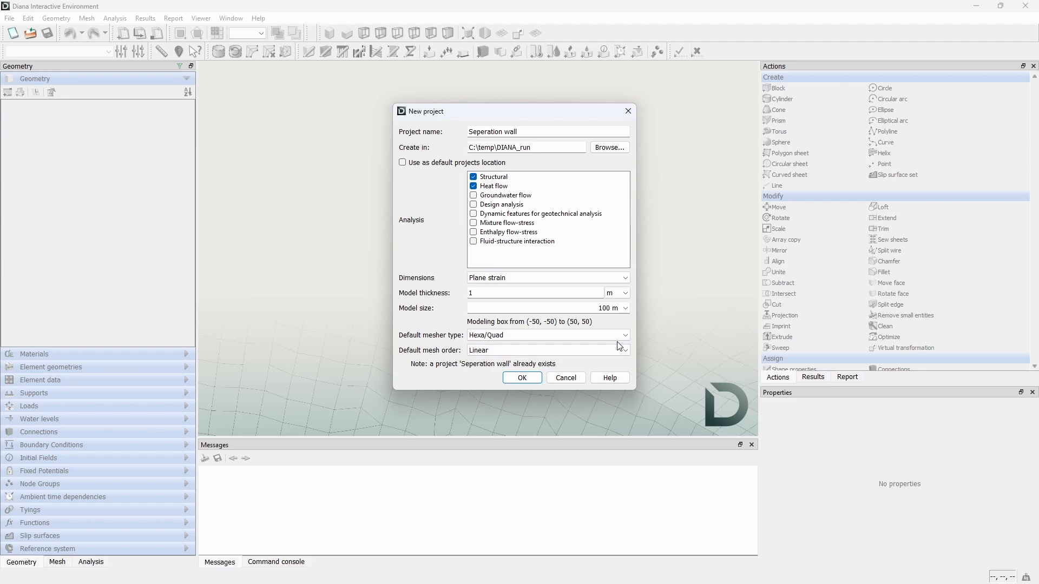
{"action": "left_click", "coordinate": [620, 346]}
{"action": "left_click", "coordinate": [549, 366]}
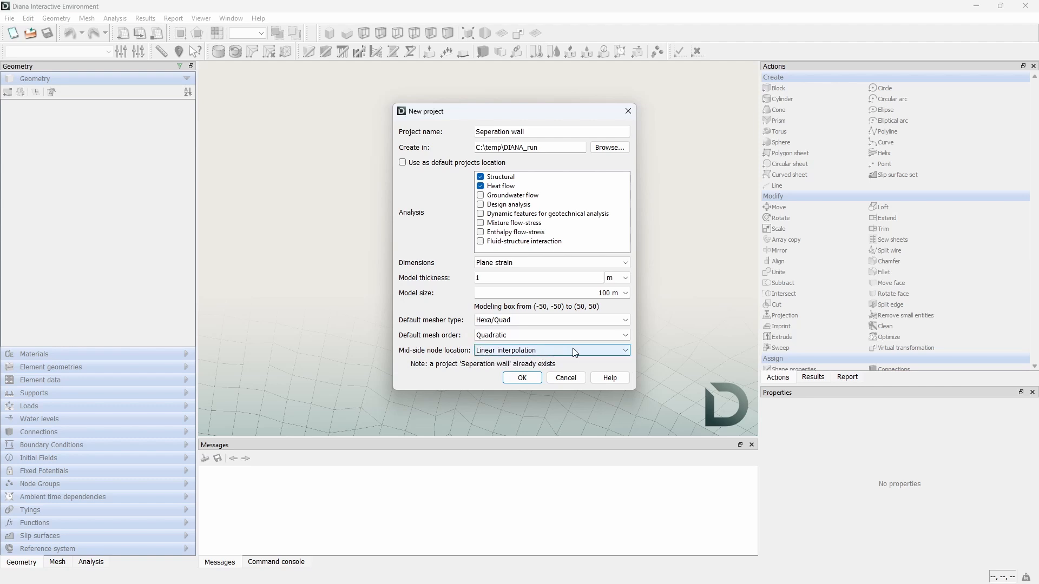
{"action": "left_click", "coordinate": [522, 377]}
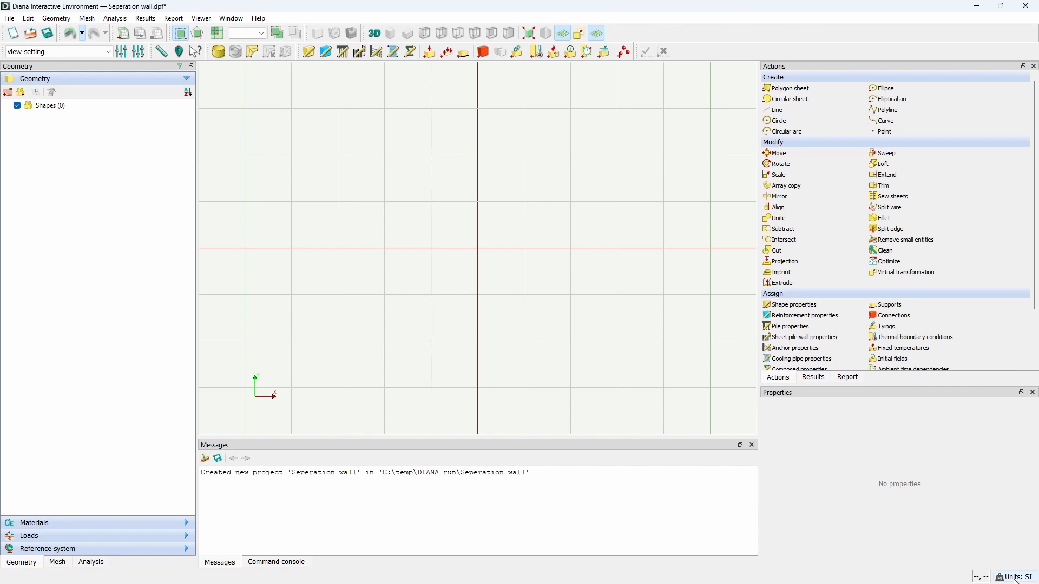
Step: Change the project units so time is in days and temperature in celsius
{"action": "left_click", "coordinate": [1015, 577]}
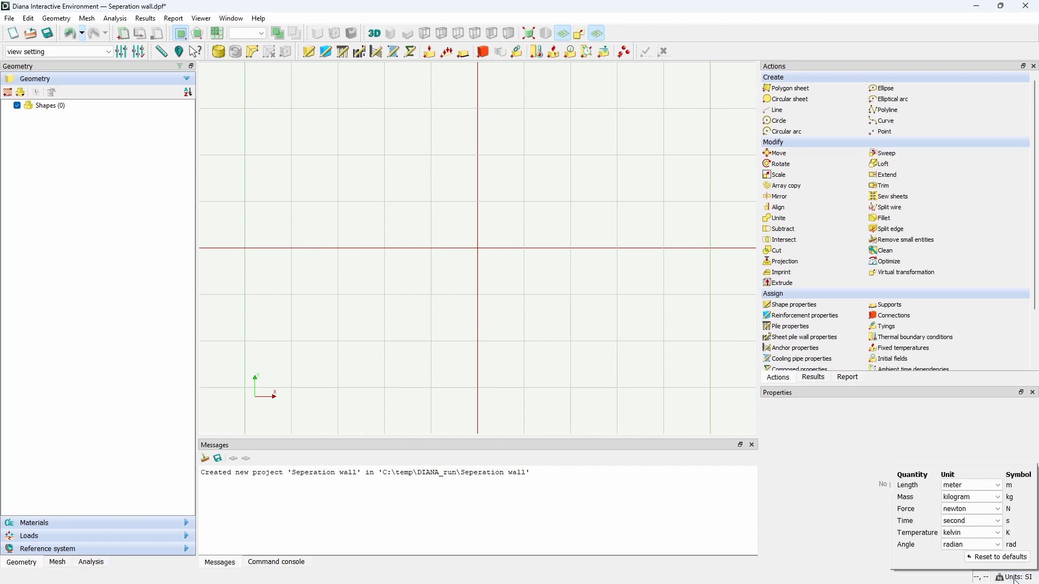
{"action": "left_click", "coordinate": [982, 523]}
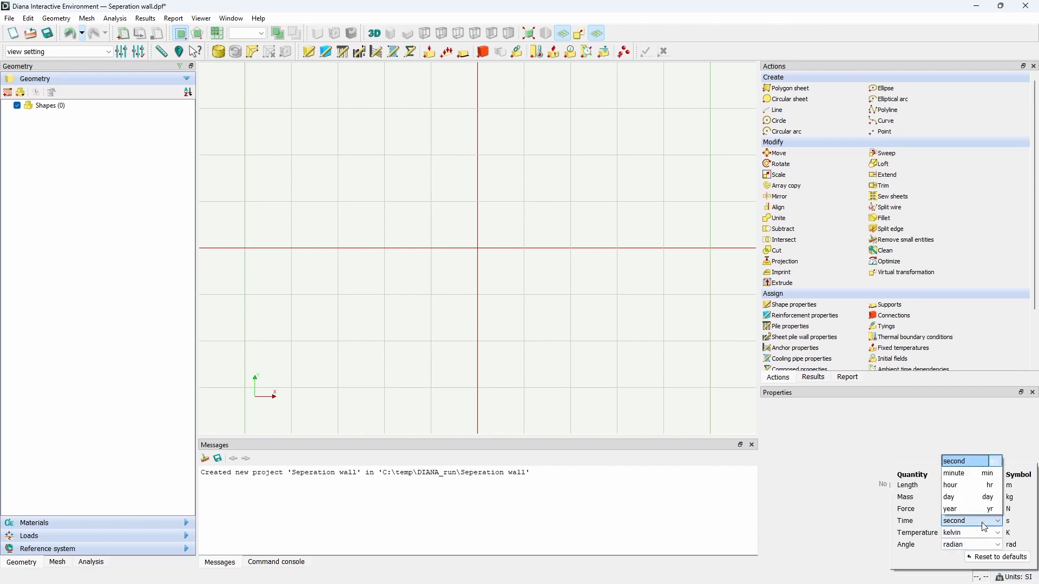
{"action": "left_click", "coordinate": [974, 498]}
{"action": "left_click", "coordinate": [974, 533]}
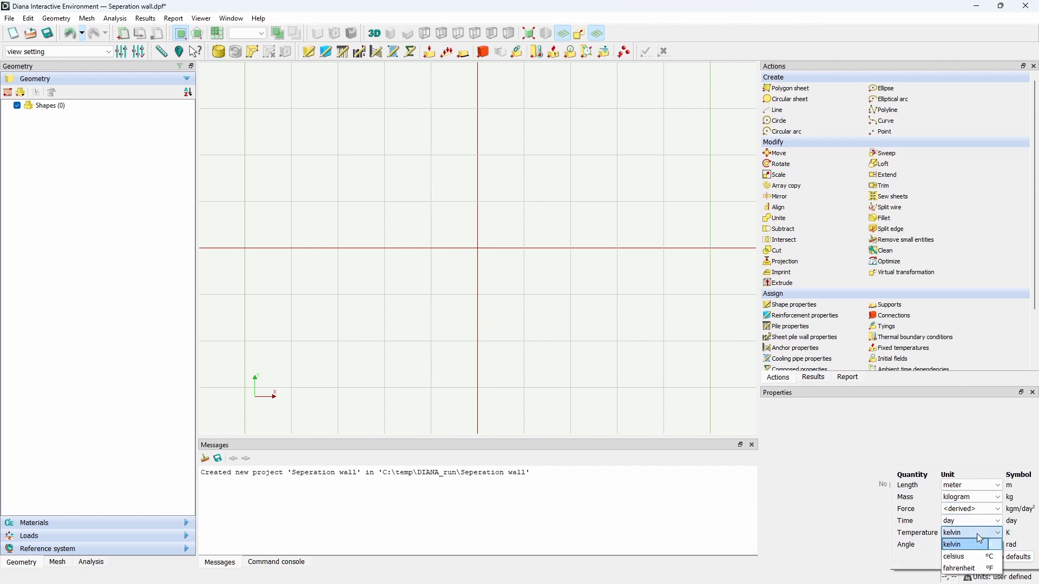
{"action": "left_click", "coordinate": [977, 563]}
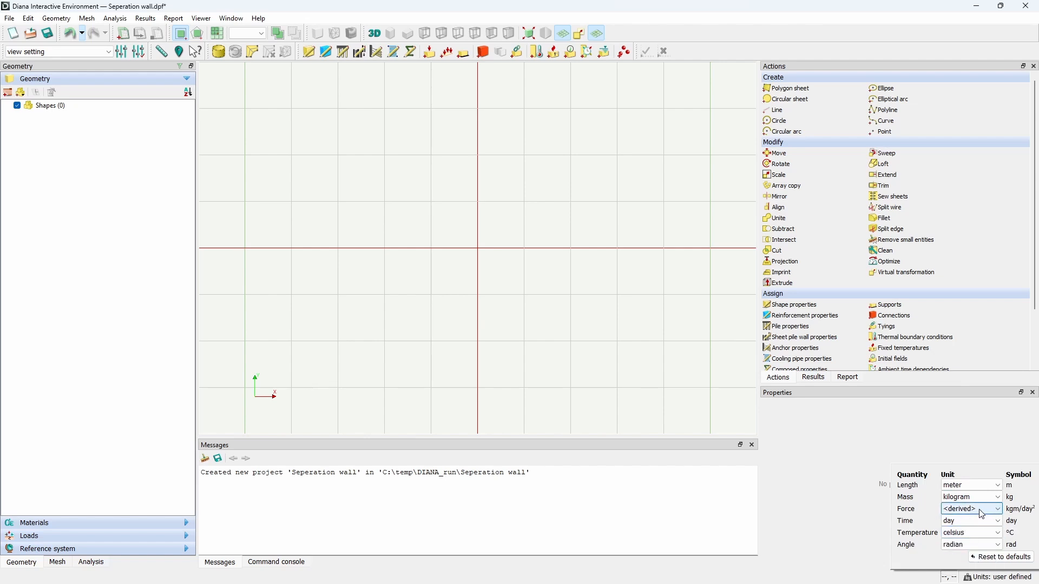
{"action": "left_click", "coordinate": [983, 511]}
{"action": "left_click", "coordinate": [958, 390]}
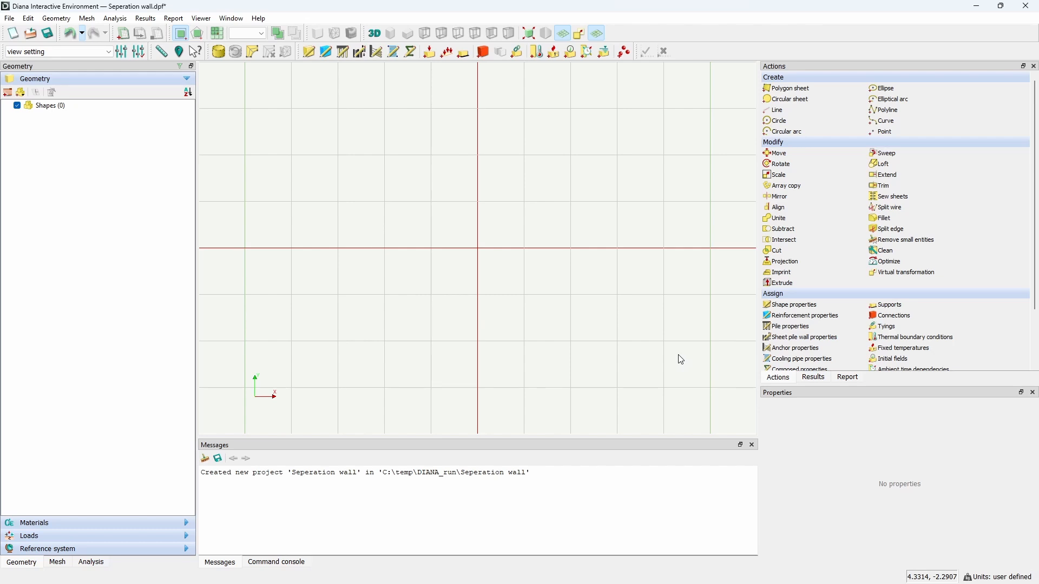
Step: Start a polygon sheet named Soil defined by coordinates
{"action": "left_click", "coordinate": [791, 88]}
{"action": "triple_click", "coordinate": [810, 125]}
{"action": "type", "text": "S"}
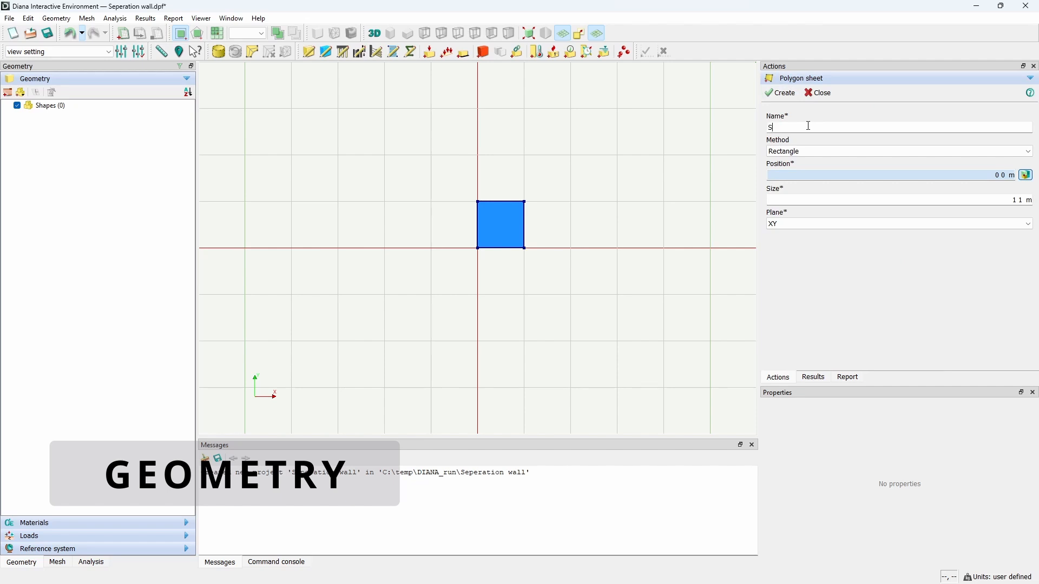
{"action": "type", "text": "oil"}
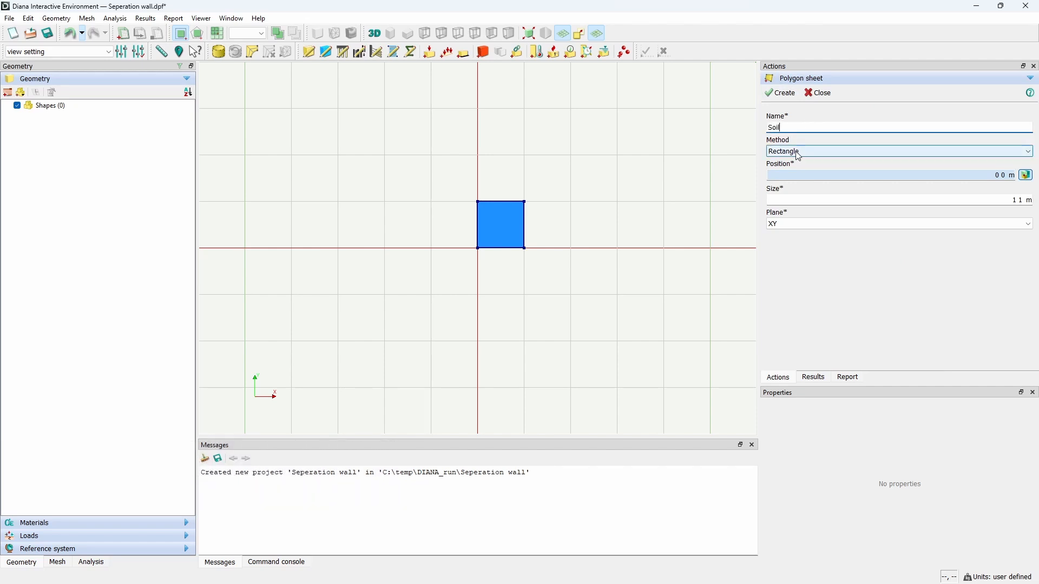
{"action": "left_click", "coordinate": [802, 152]}
{"action": "left_click", "coordinate": [799, 170]}
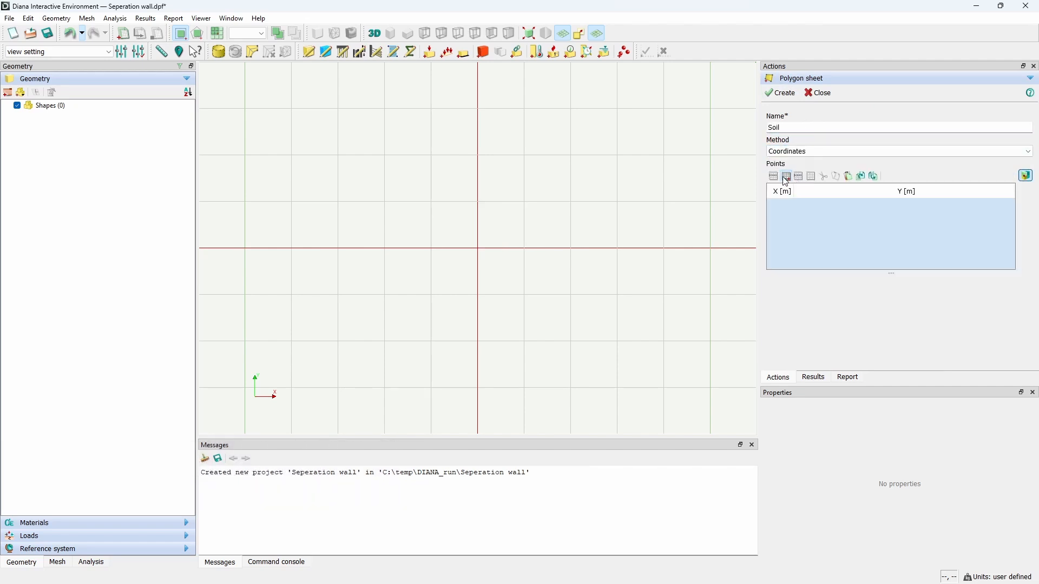
Step: Enter the Soil points (0, 0), (5, 0), (5, 3), (2.65, 3), (0, 3) and create the sheet
{"action": "double_click", "coordinate": [792, 207]}
{"action": "key", "text": "Return"}
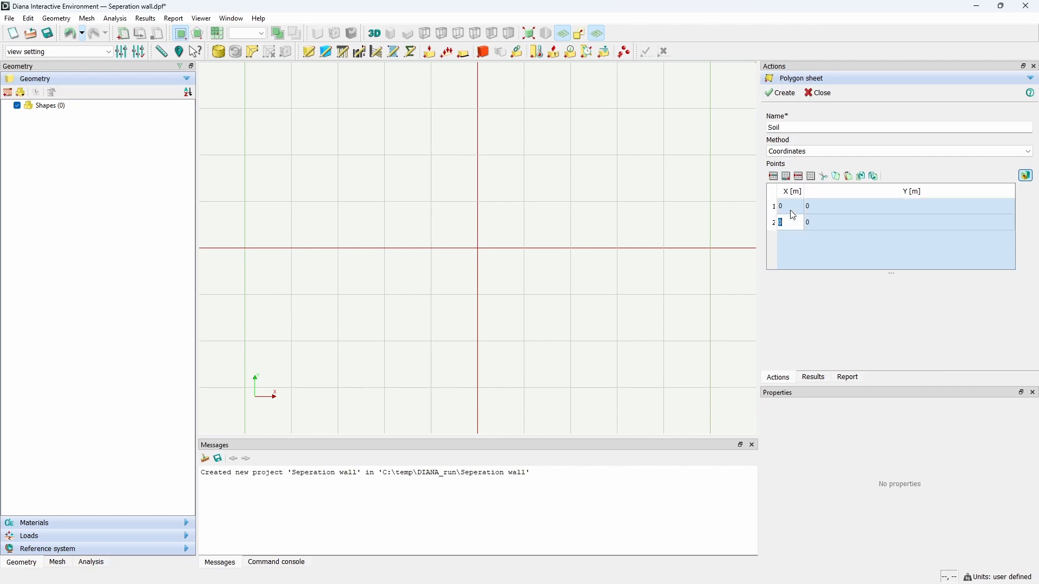
{"action": "type", "text": "5"}
{"action": "key", "text": "Tab"}
{"action": "key", "text": "Return"}
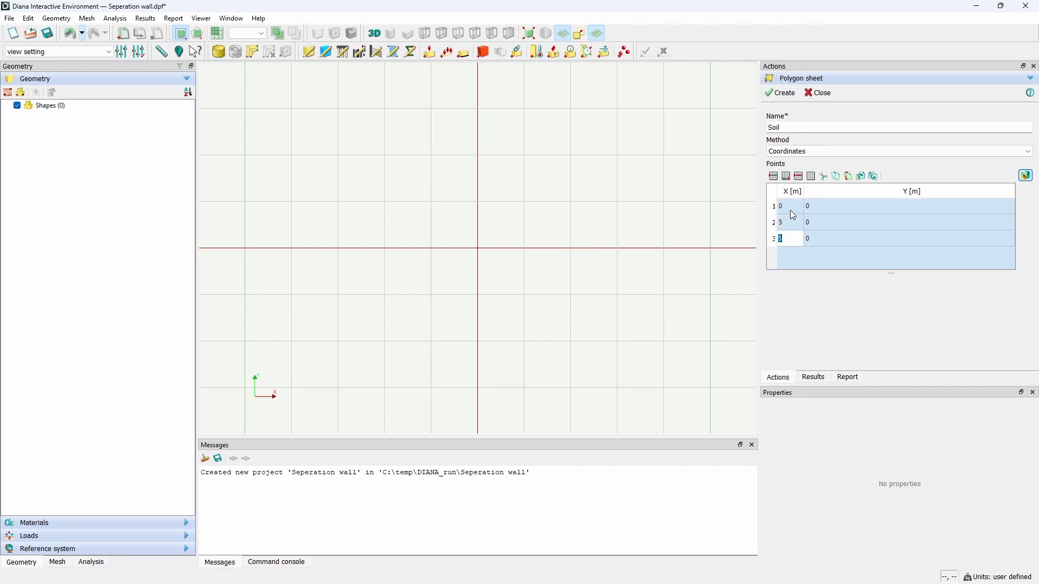
{"action": "type", "text": "5"}
{"action": "key", "text": "Tab"}
{"action": "type", "text": "3"}
{"action": "key", "text": "Return"}
{"action": "type", "text": "2."}
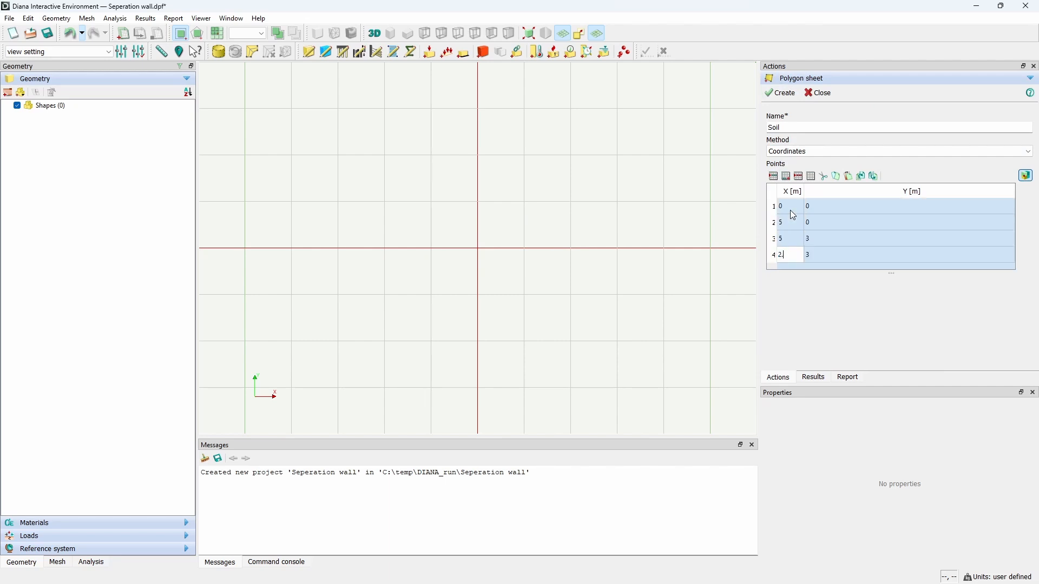
{"action": "type", "text": "65"}
{"action": "key", "text": "Return"}
{"action": "type", "text": "0"}
{"action": "key", "text": "Tab"}
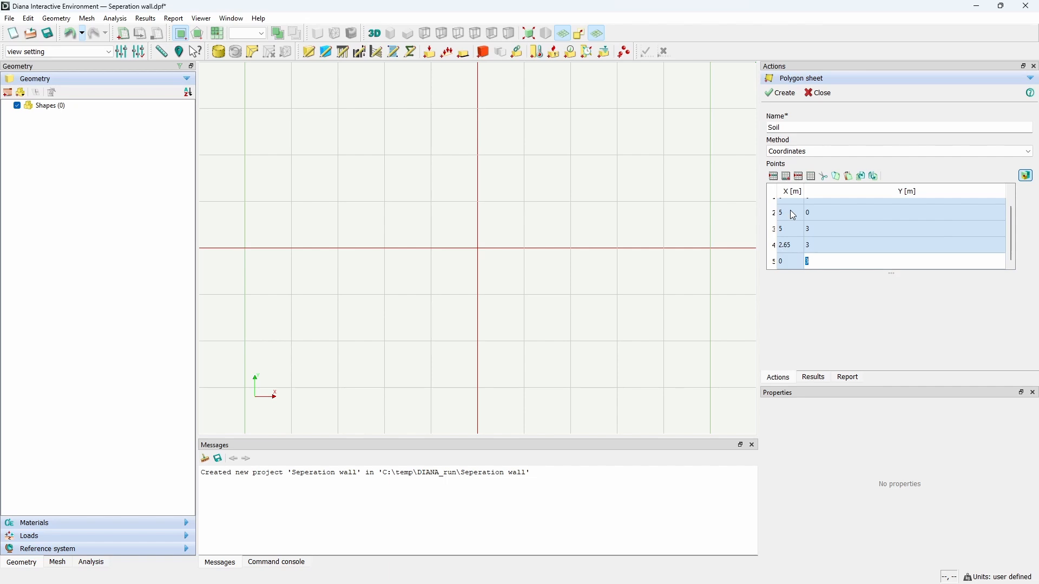
{"action": "left_click", "coordinate": [790, 95]}
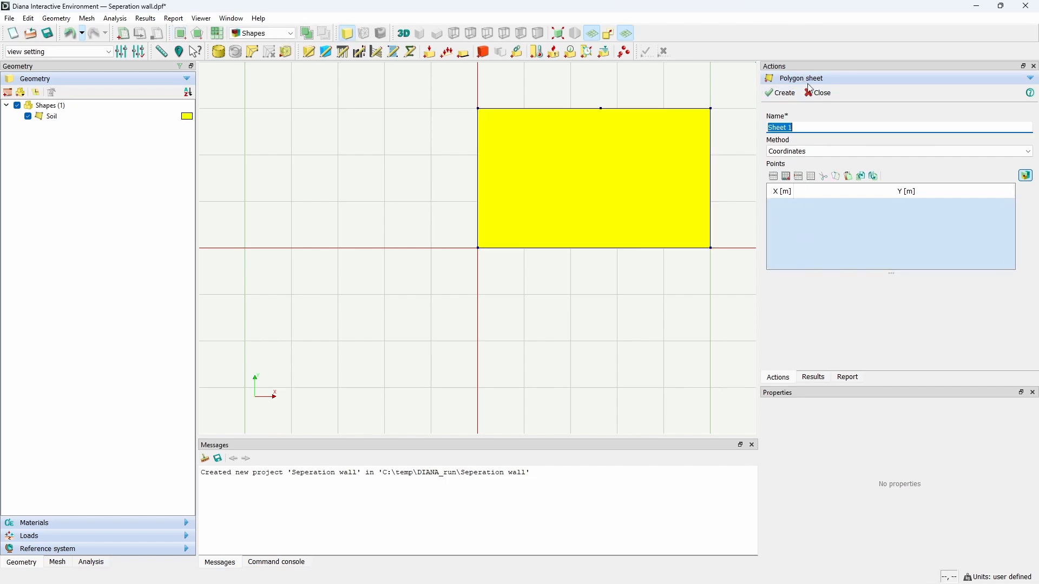
Step: Name a new polygon sheet Base and enter its first points (0, 3) and (2.65, 3)
{"action": "double_click", "coordinate": [815, 130]}
{"action": "type", "text": "Base"}
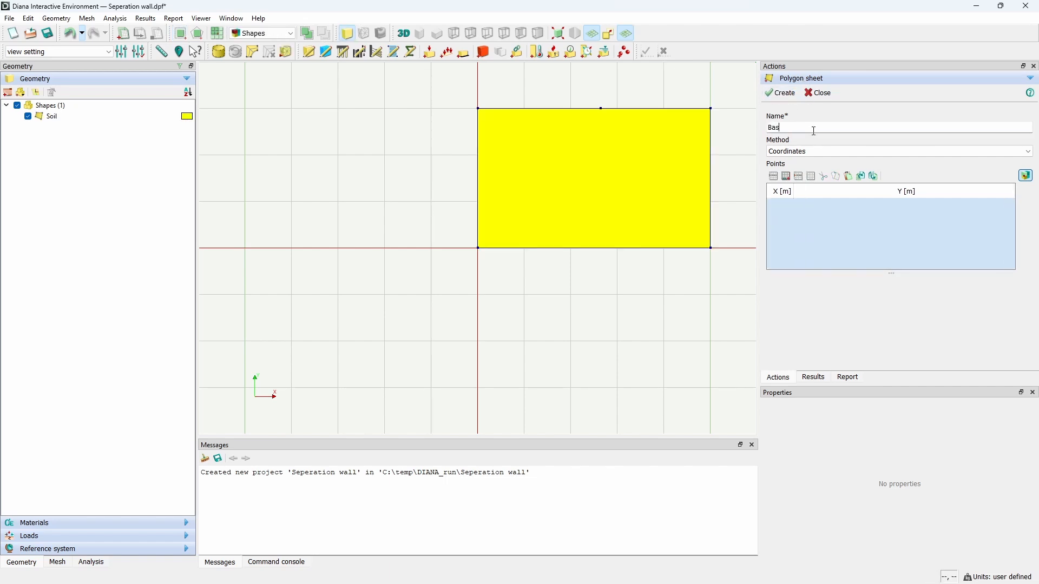
{"action": "left_click", "coordinate": [787, 177]}
{"action": "key", "text": "Tab"}
{"action": "type", "text": "3"}
{"action": "left_click", "coordinate": [787, 176]}
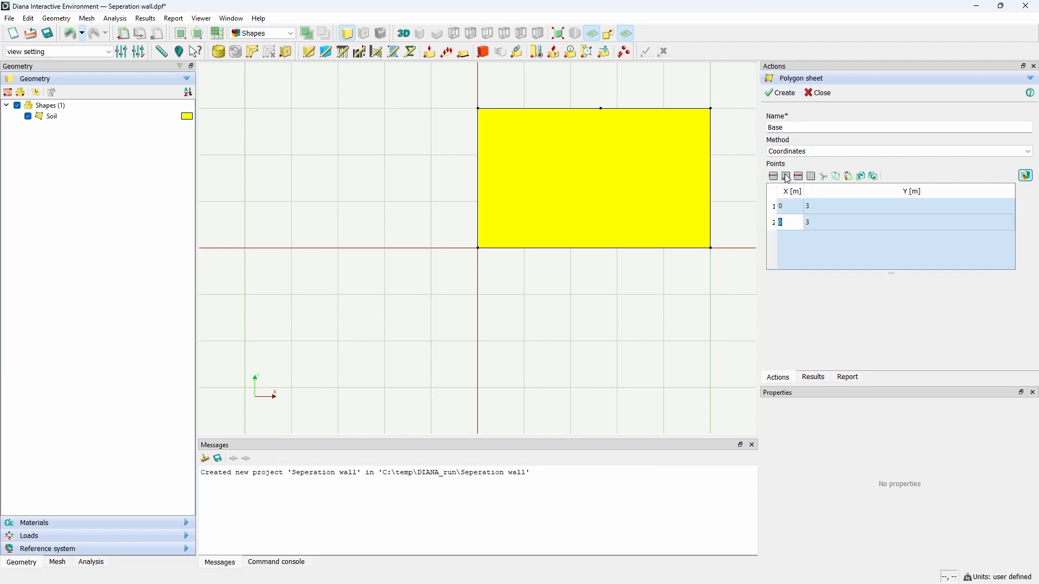
{"action": "type", "text": "2.65"}
{"action": "key", "text": "Tab"}
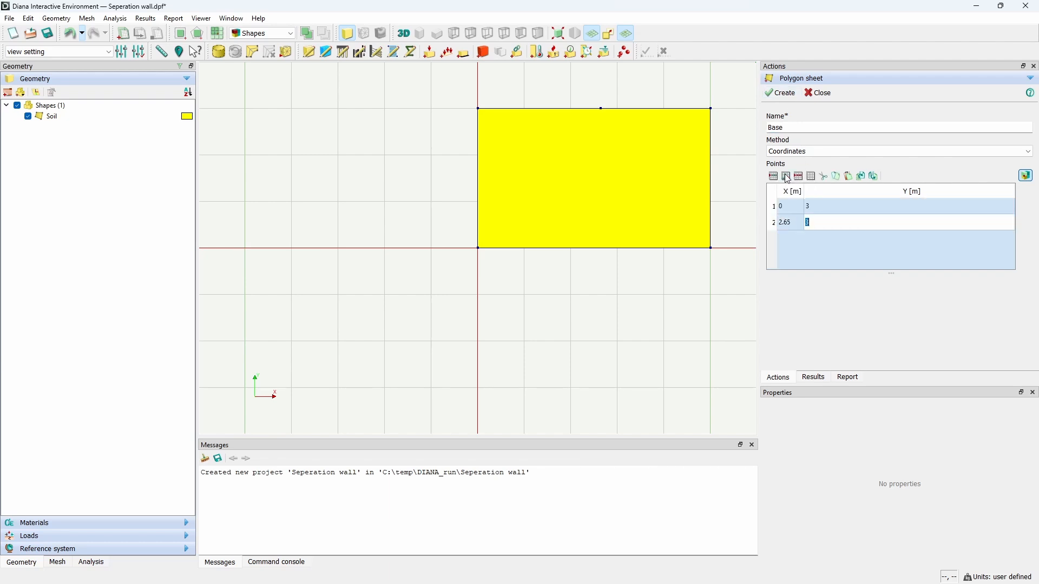
Step: Add Base points (2.65, 3.8), (0.35, 3.8) and (0, 3.8), then create the sheet
{"action": "left_click", "coordinate": [787, 179]}
{"action": "type", "text": "2.65"}
{"action": "key", "text": "Tab"}
{"action": "type", "text": "3"}
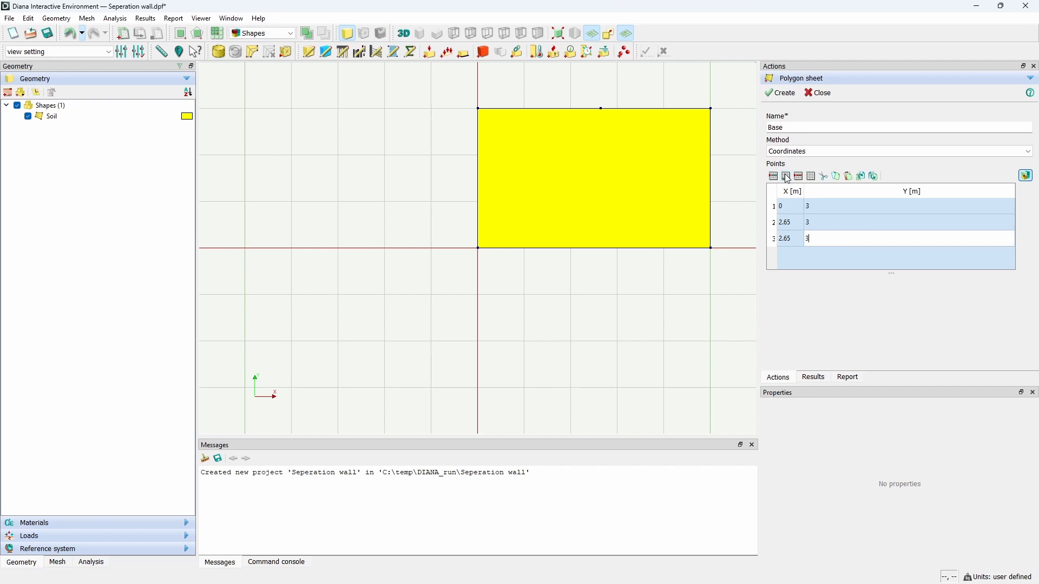
{"action": "type", "text": ".8"}
{"action": "left_click", "coordinate": [788, 178]}
{"action": "type", "text": "0.35"}
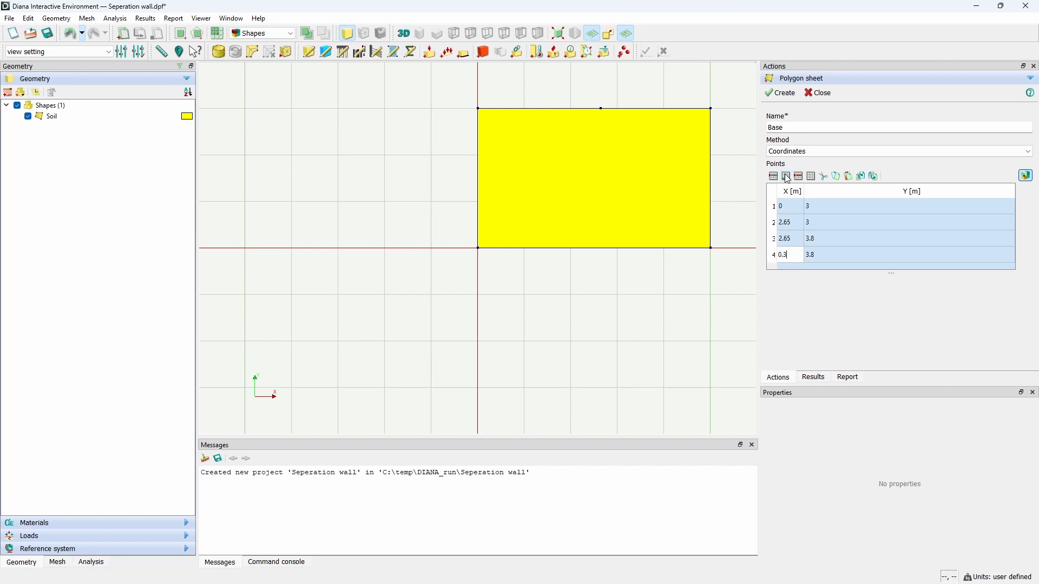
{"action": "key", "text": "Tab"}
{"action": "type", "text": "3"}
{"action": "left_click", "coordinate": [787, 178]}
{"action": "type", "text": "0"}
{"action": "key", "text": "Tab"}
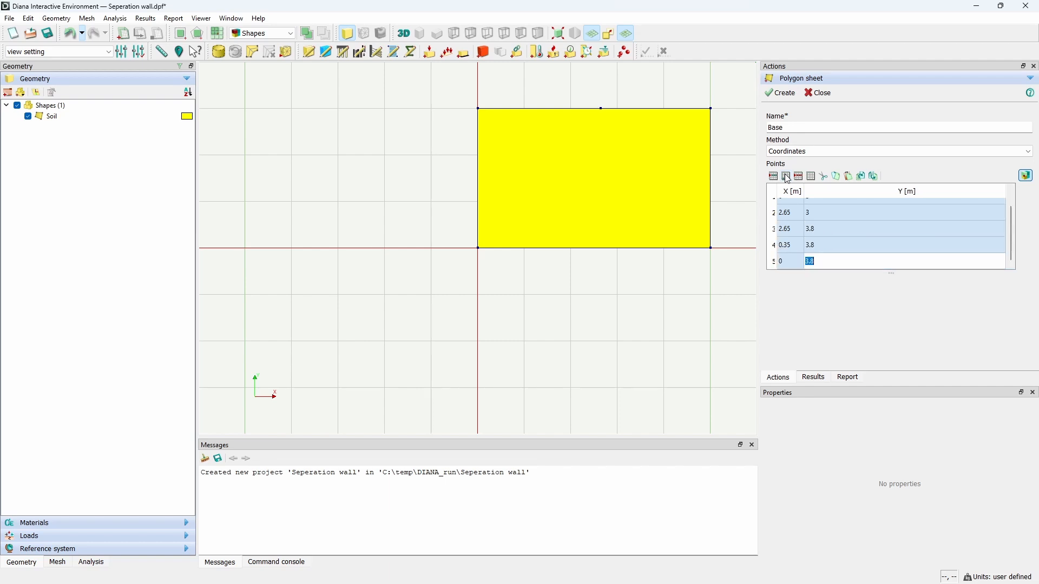
{"action": "type", "text": "3.8"}
{"action": "left_click", "coordinate": [779, 95]}
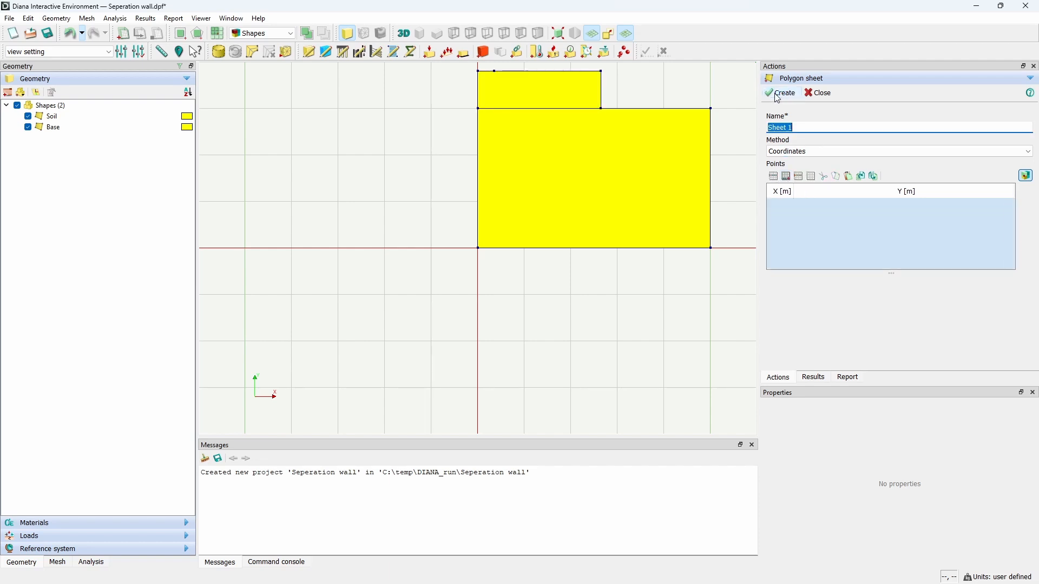
Step: Create a polygon sheet named wall with points (0, 3.8), (0.35, 3.8), (0.35, 6.1) and (0, 6.1)
{"action": "type", "text": "wall"}
{"action": "left_click", "coordinate": [786, 177]}
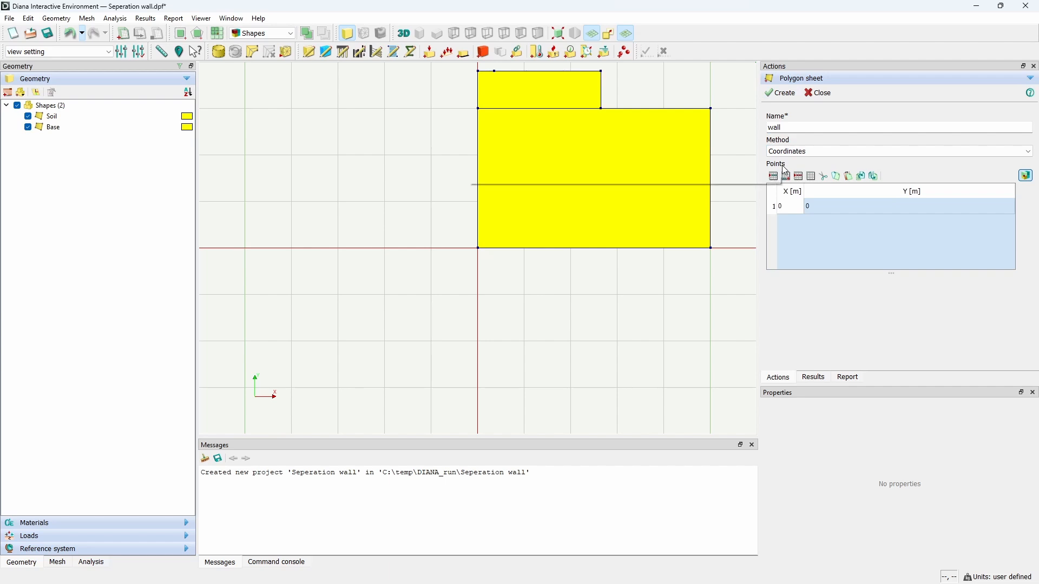
{"action": "key", "text": "Tab"}
{"action": "type", "text": "3.8"}
{"action": "key", "text": "Return"}
{"action": "type", "text": ".35"}
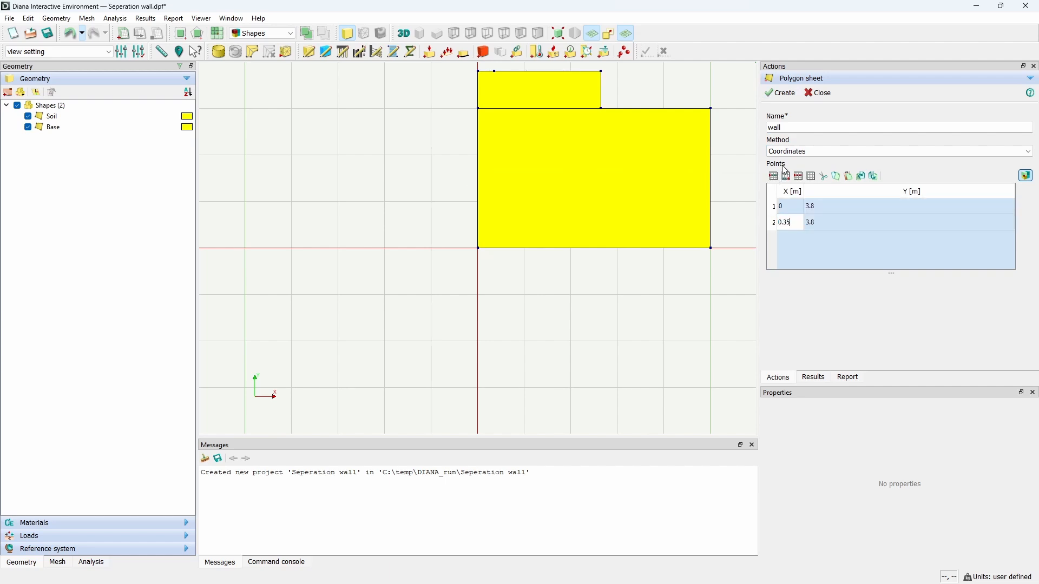
{"action": "key", "text": "Tab"}
{"action": "key", "text": "Return"}
{"action": "type", "text": ".35"}
{"action": "key", "text": "Tab"}
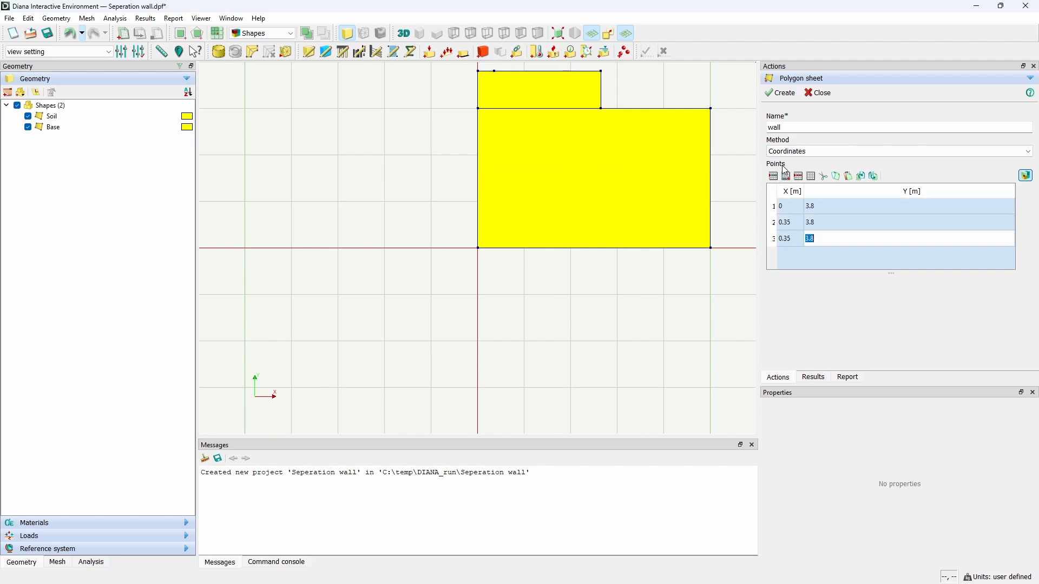
{"action": "type", "text": "6.1"}
{"action": "key", "text": "Return"}
{"action": "type", "text": "0."}
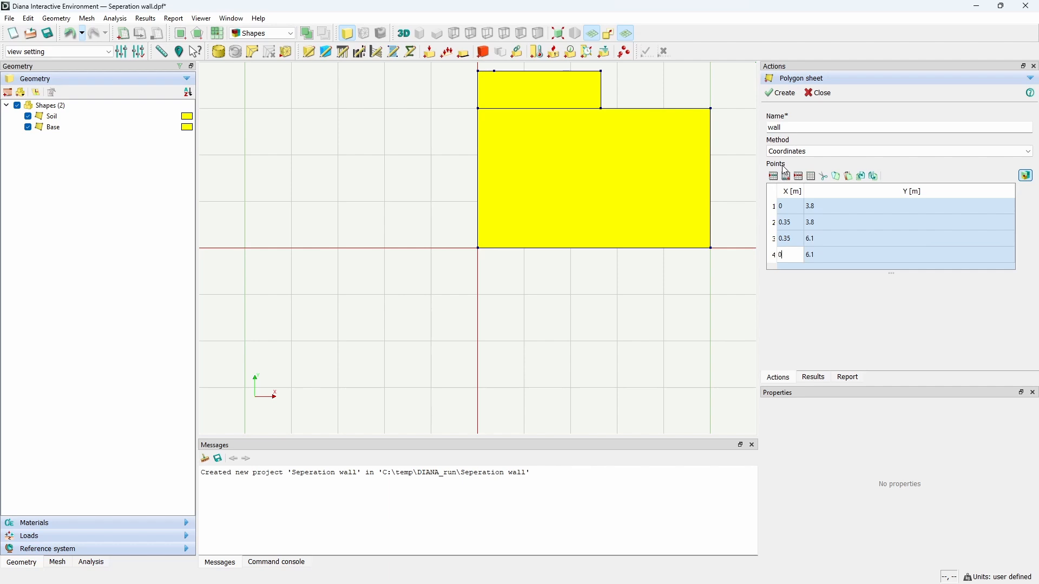
{"action": "left_click", "coordinate": [782, 93]}
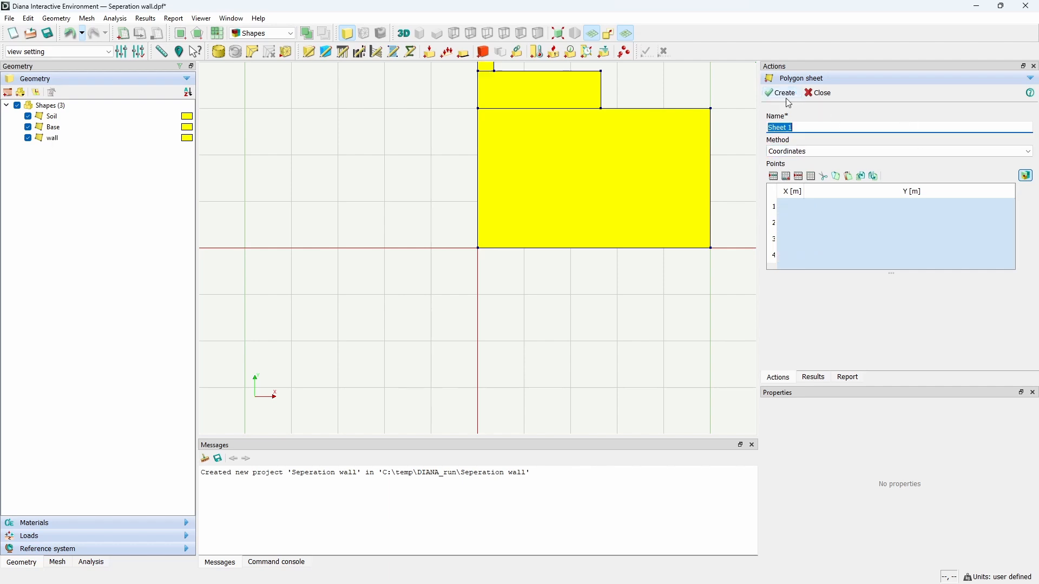
Step: Close the polygon sheet tool
{"action": "type", "text": "1"}
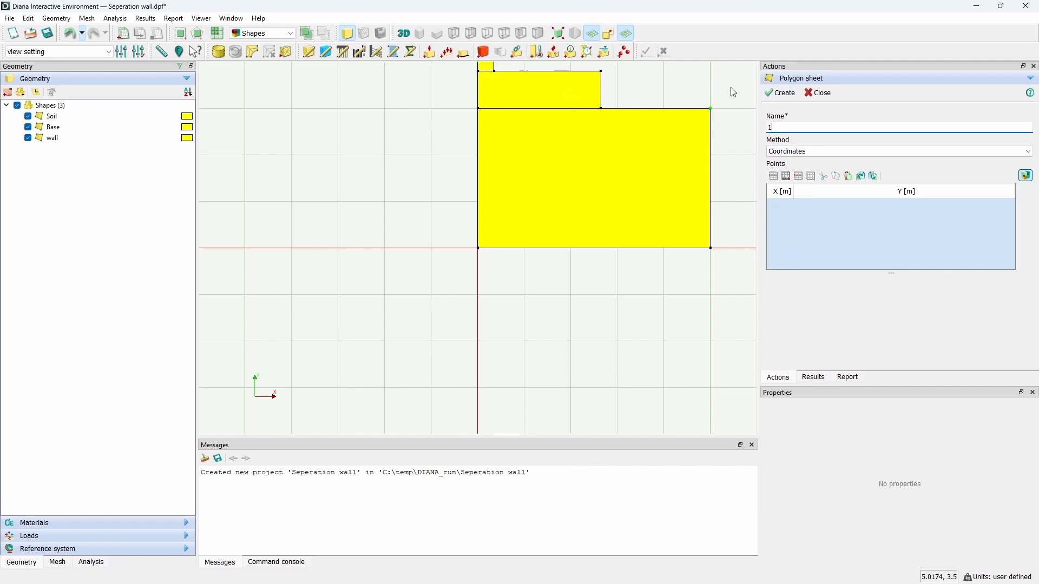
{"action": "left_click", "coordinate": [820, 93]}
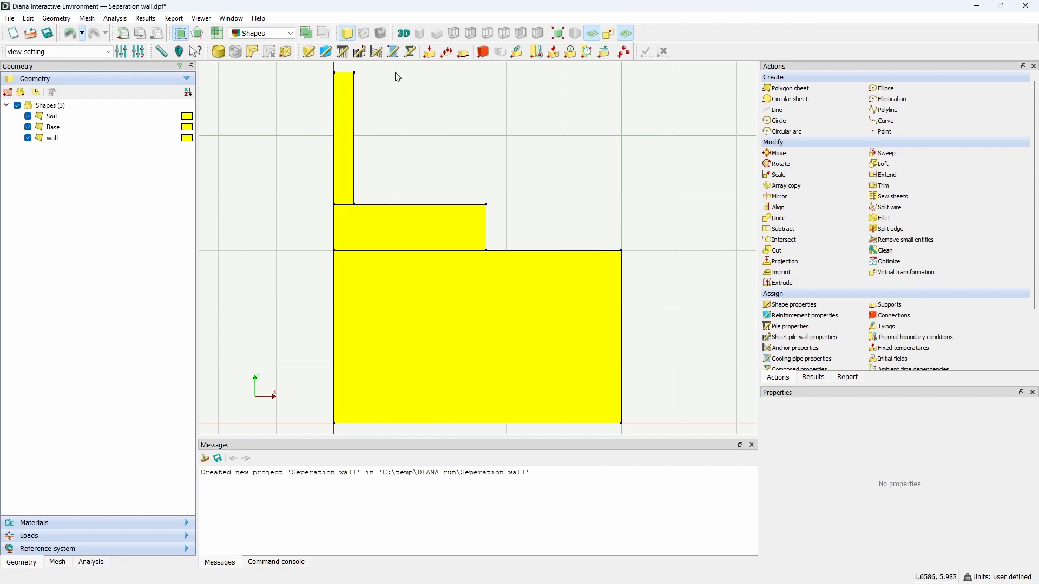
Step: Assign shape properties to the Soil sheet, choosing the Regular Plane Strain element class
{"action": "left_click", "coordinate": [314, 52]}
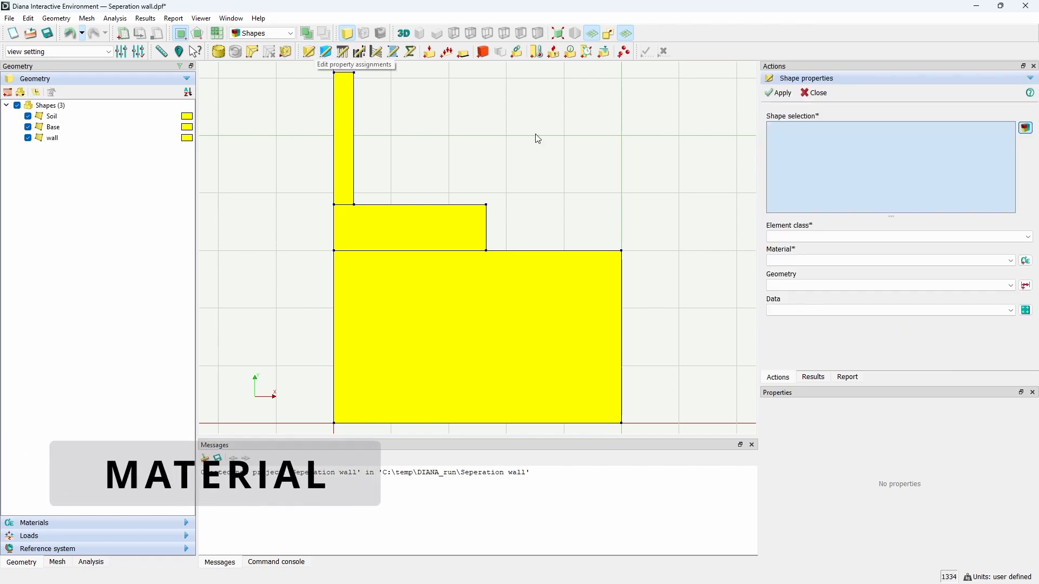
{"action": "left_click", "coordinate": [477, 307]}
{"action": "left_click", "coordinate": [790, 237]}
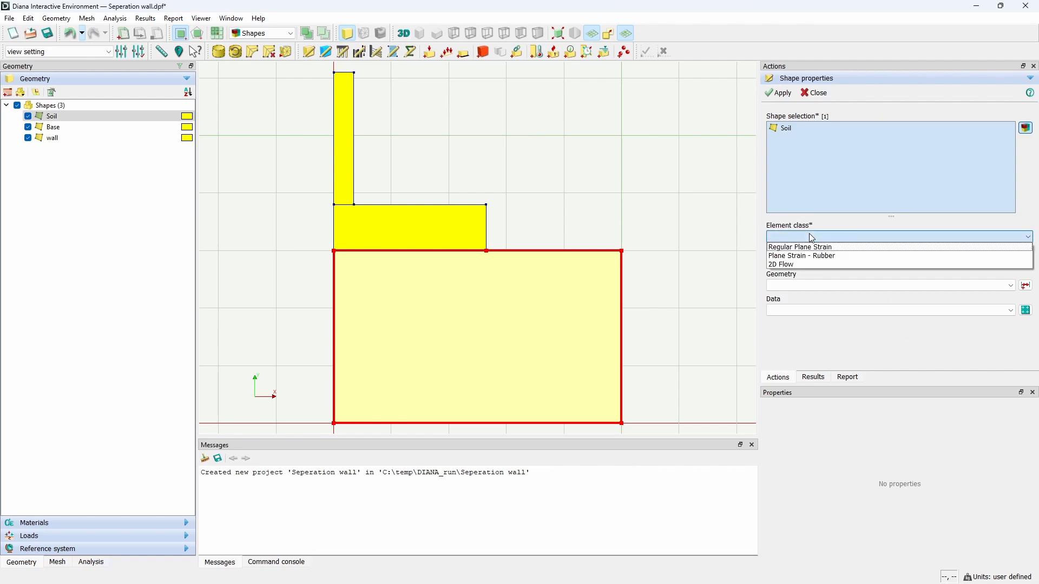
{"action": "left_click", "coordinate": [807, 242]}
Step: Create a new material named Soil, class Soil and rock, Linear elastic isotropic model, with heat flow and thermal effects aspects
{"action": "left_click", "coordinate": [1026, 260]}
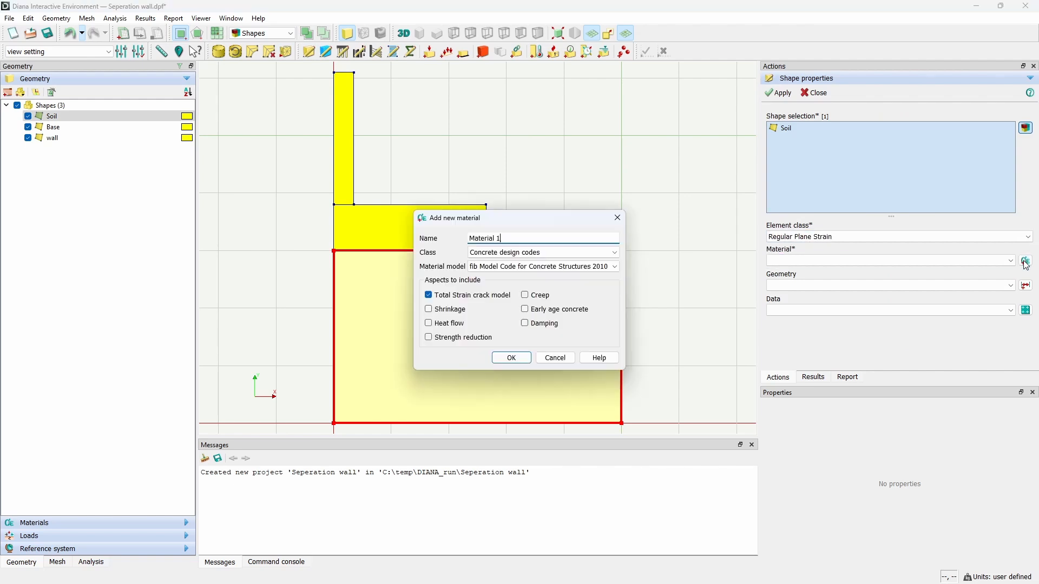
{"action": "triple_click", "coordinate": [573, 238]}
{"action": "type", "text": "Soil"}
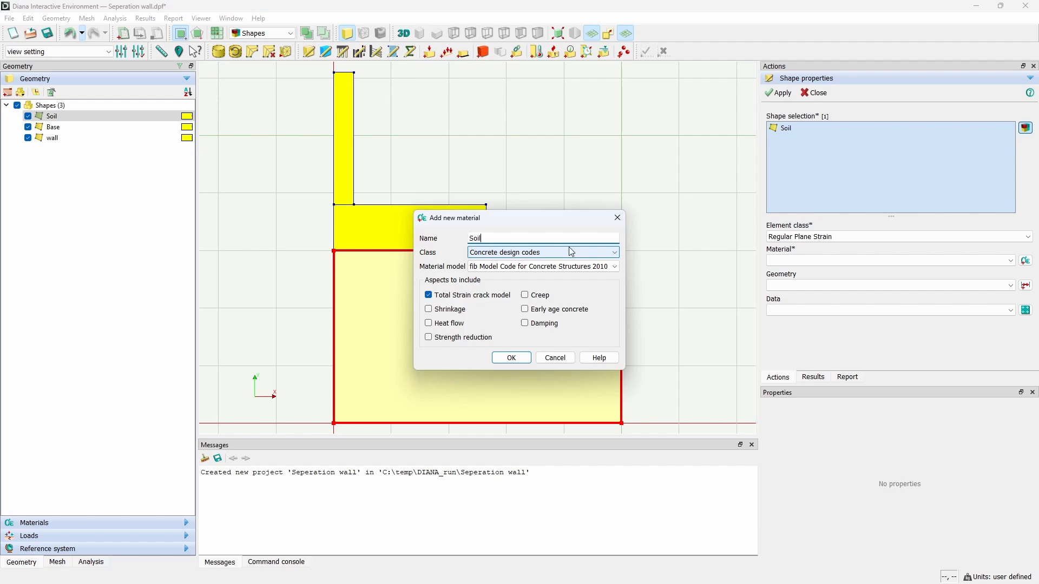
{"action": "left_click", "coordinate": [569, 251]}
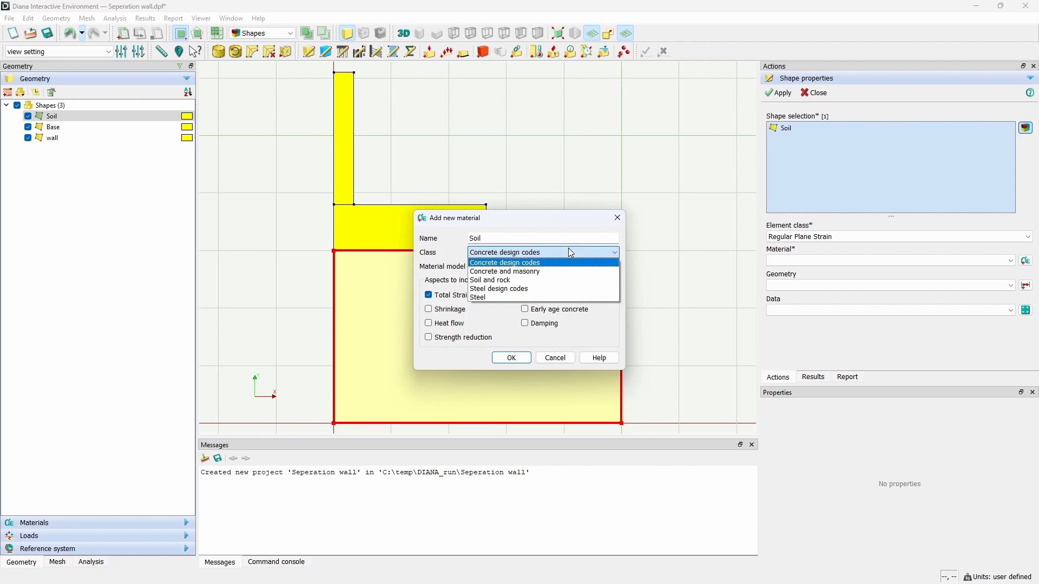
{"action": "left_click", "coordinate": [547, 280]}
{"action": "left_click", "coordinate": [536, 267]}
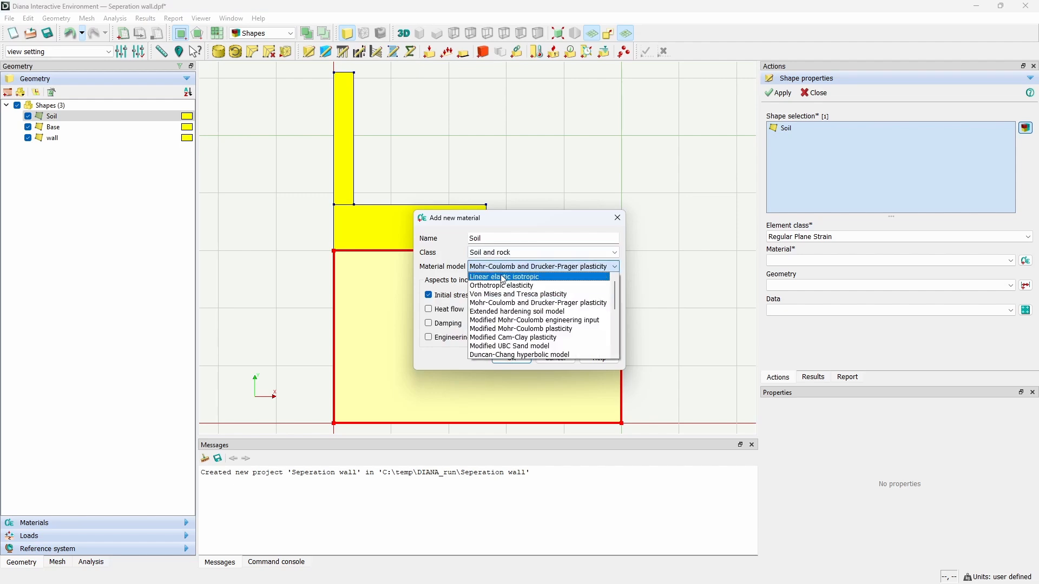
{"action": "left_click", "coordinate": [533, 274]}
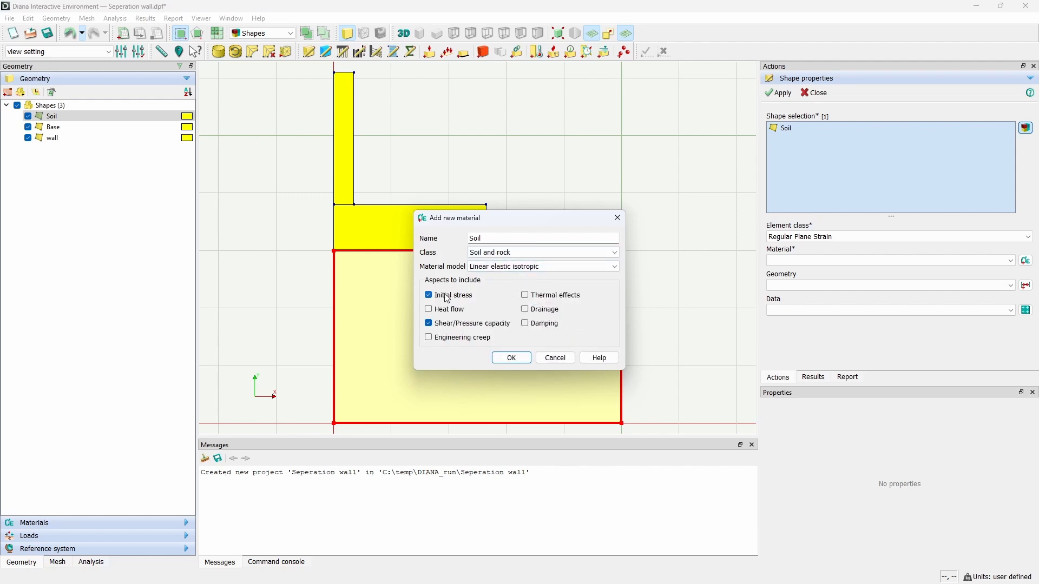
{"action": "left_click", "coordinate": [470, 298]}
{"action": "left_click", "coordinate": [431, 323]}
{"action": "left_click", "coordinate": [434, 315]}
{"action": "left_click", "coordinate": [512, 358]}
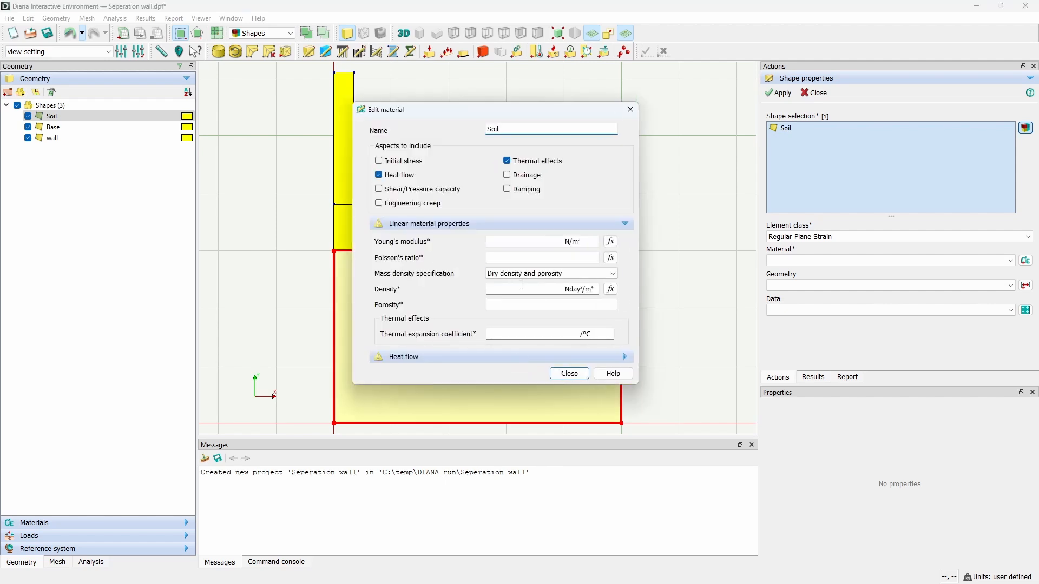
Step: Set the Soil's Young's modulus to 6.3e+08 N/m² and Poisson's ratio to 0.3
{"action": "left_click", "coordinate": [527, 243]}
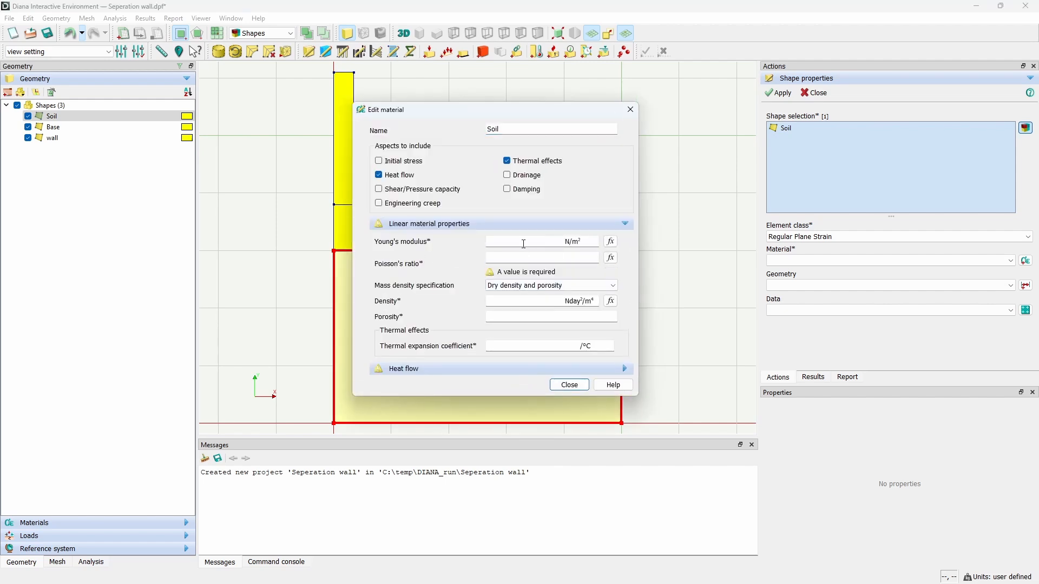
{"action": "type", "text": "6.3e"}
{"action": "type", "text": "+08"}
{"action": "key", "text": "Tab"}
{"action": "left_click", "coordinate": [522, 258]}
{"action": "type", "text": "0.3"}
Step: Switch to saturated density, setting density to 2.30498e-07 and thermal expansion coefficient to 7e-6
{"action": "left_click", "coordinate": [520, 287]}
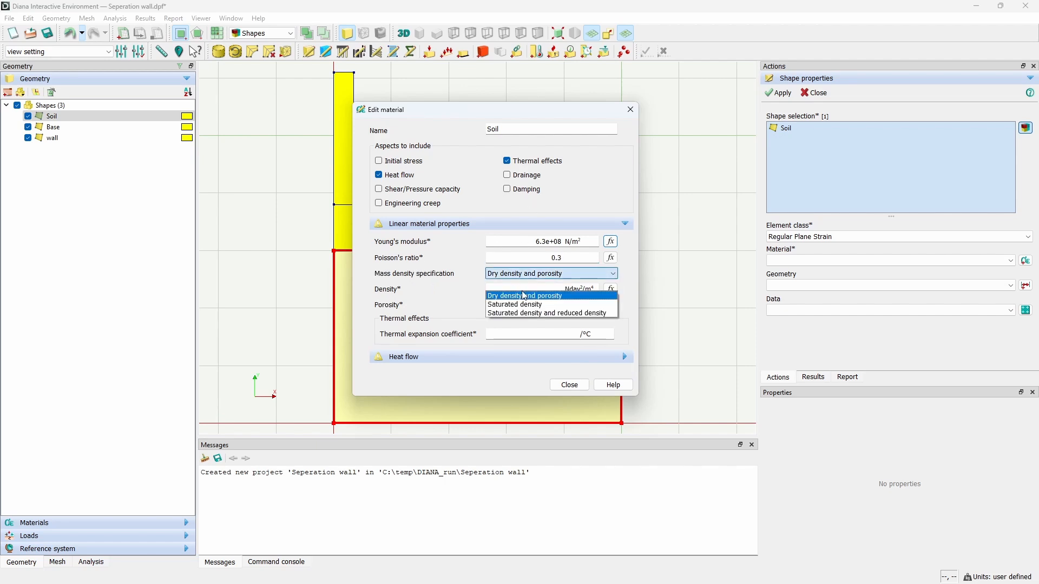
{"action": "left_click", "coordinate": [528, 306]}
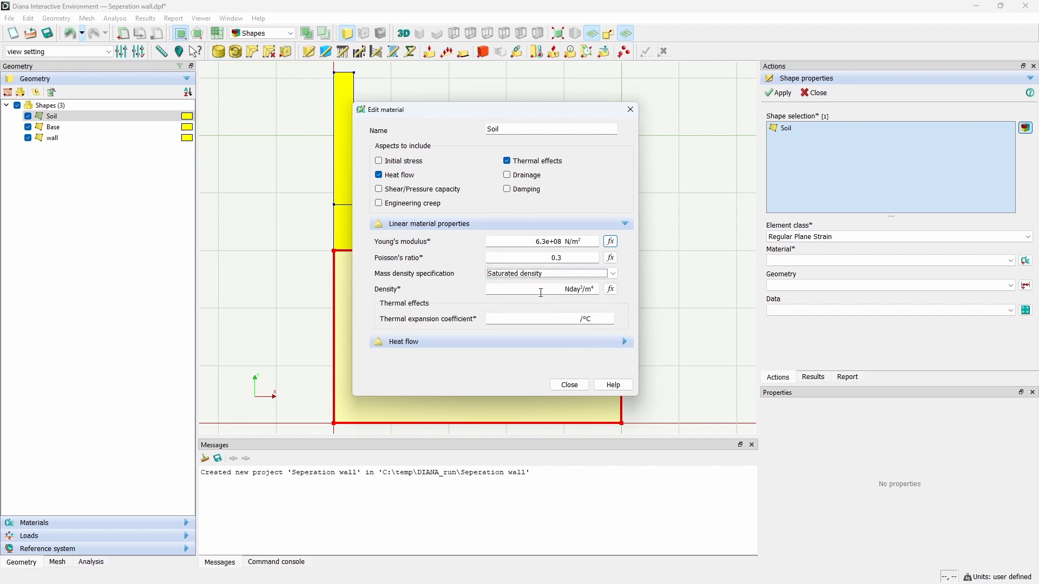
{"action": "left_click", "coordinate": [541, 292]}
{"action": "type", "text": "2.30498e-07"}
{"action": "key", "text": "Tab"}
{"action": "key", "text": "Tab"}
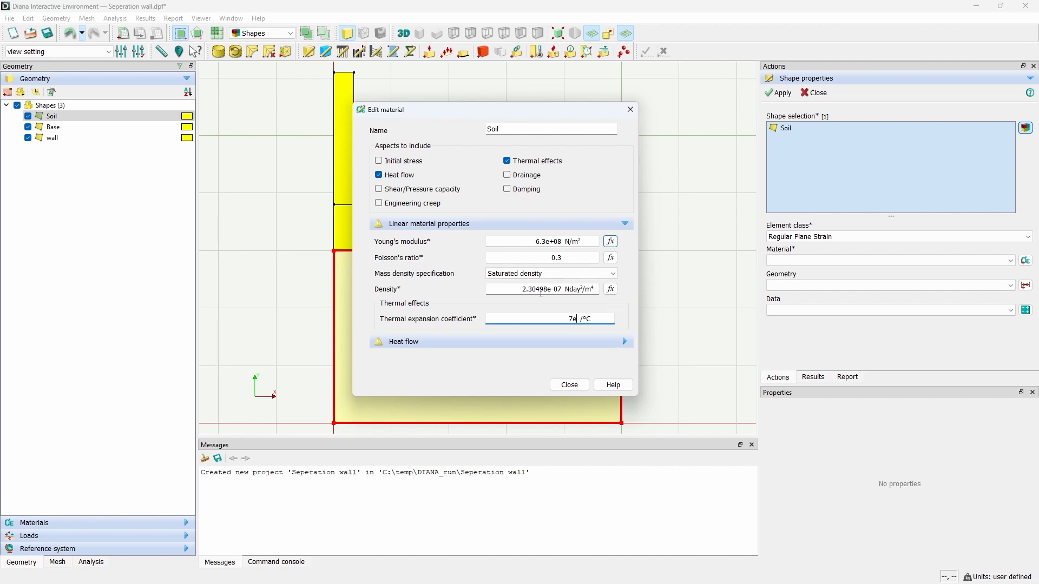
{"action": "type", "text": "7e-6"}
Step: Set the Soil's heat flow conductivity to 191000 and capacity to 3.2e6, then apply the material to the Soil sheet
{"action": "left_click", "coordinate": [523, 342]}
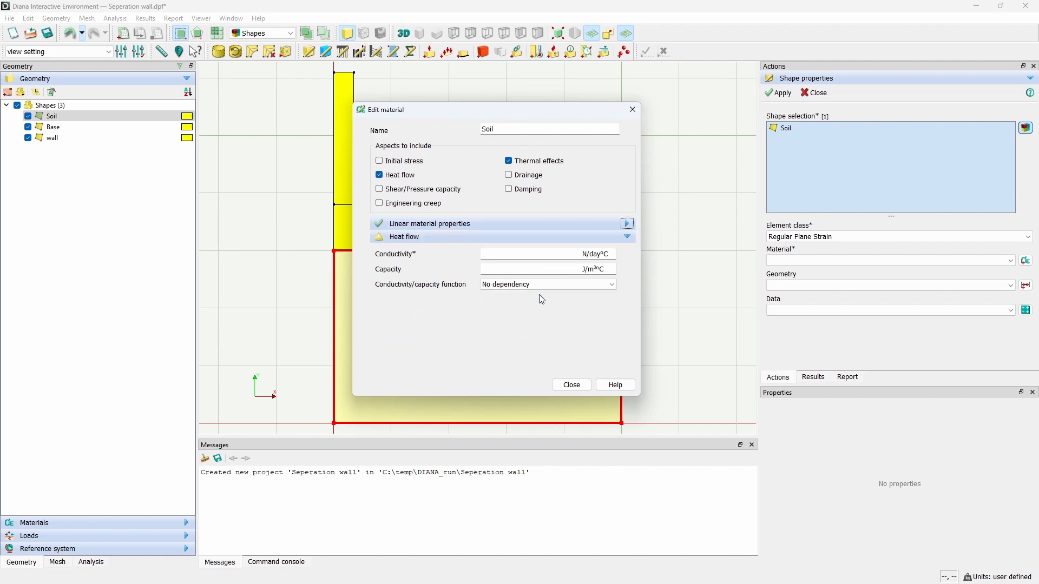
{"action": "left_click", "coordinate": [551, 259]}
{"action": "type", "text": "191000"}
{"action": "key", "text": "Tab"}
{"action": "type", "text": "3.2e6"}
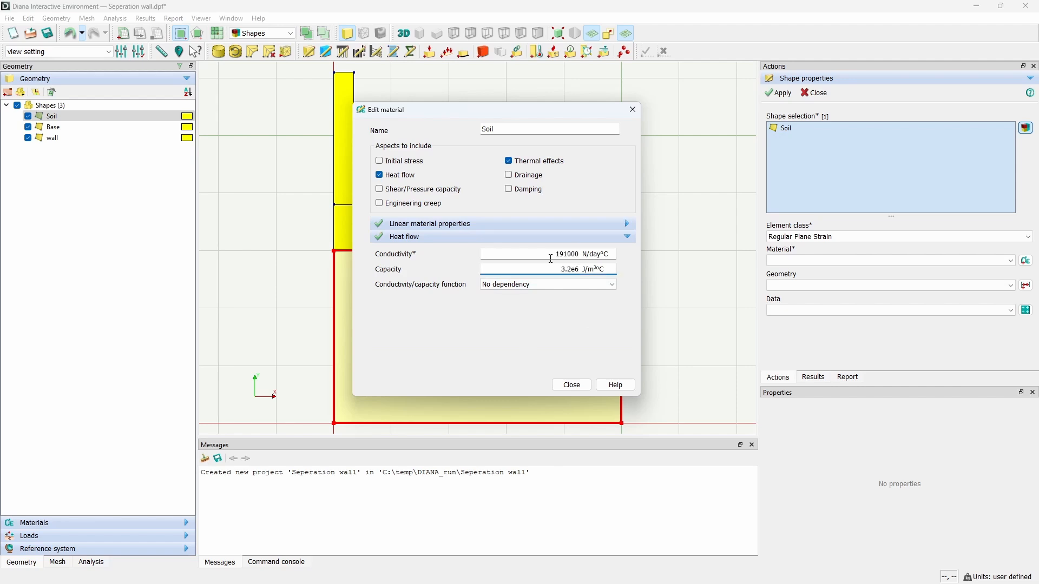
{"action": "left_click", "coordinate": [572, 385]}
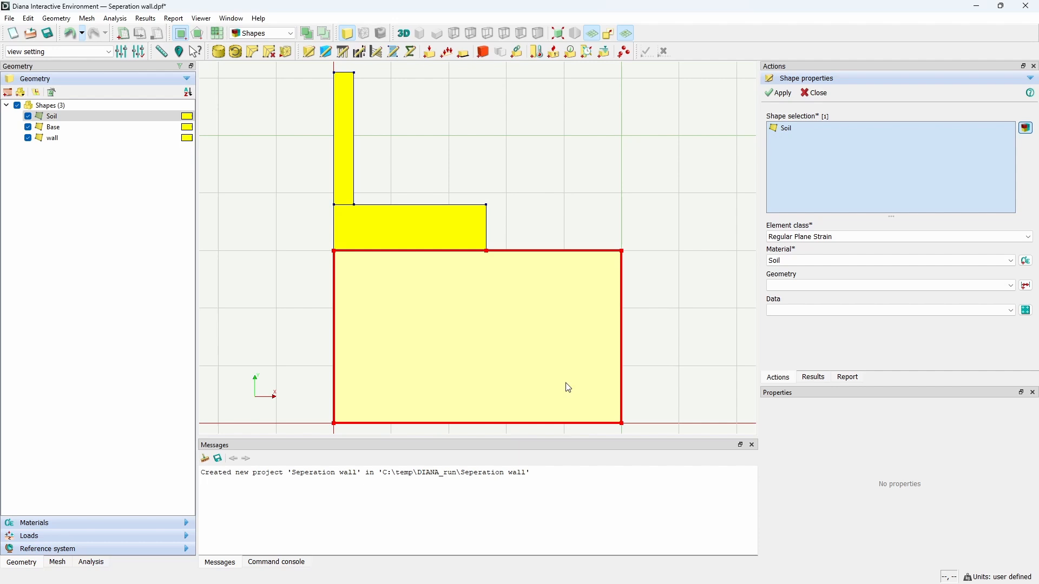
{"action": "left_click", "coordinate": [784, 98]}
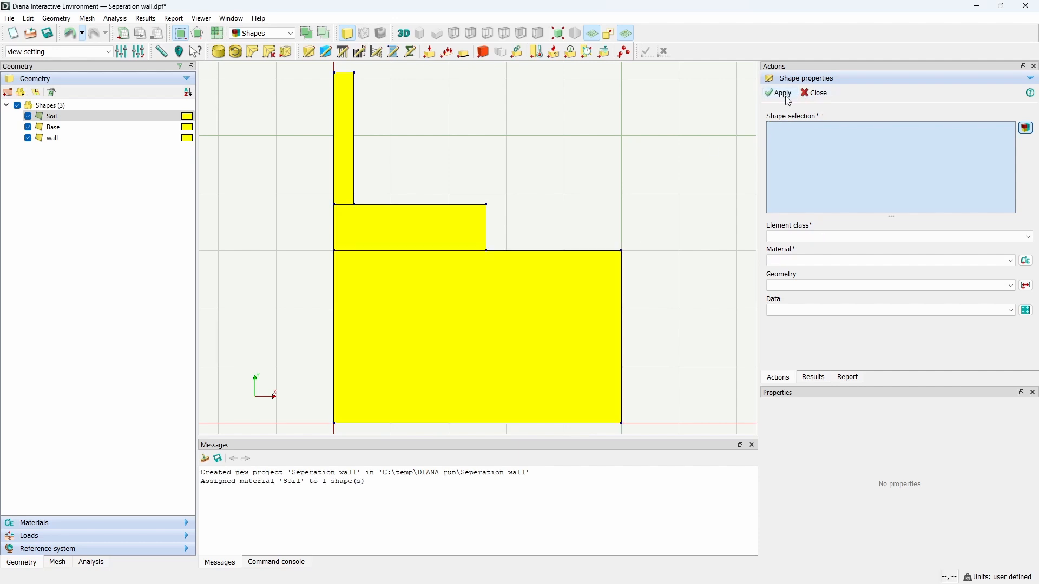
Step: Select the wall and Base sheets and set their element class to Regular Plane Strain
{"action": "left_click", "coordinate": [351, 123]}
{"action": "left_click", "coordinate": [440, 234], "text": "ctrl"}
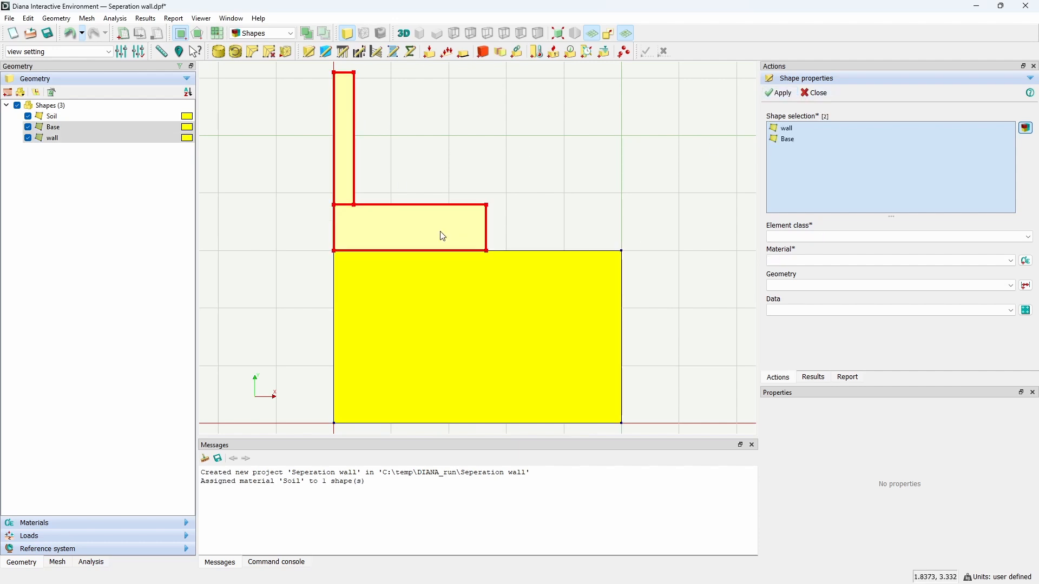
{"action": "left_click", "coordinate": [804, 232]}
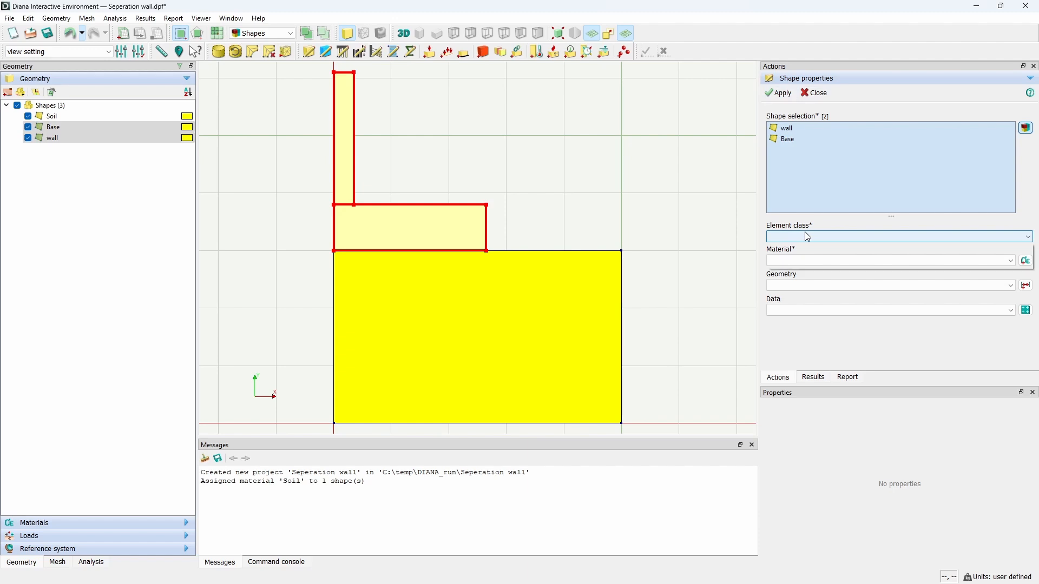
{"action": "left_click", "coordinate": [809, 244]}
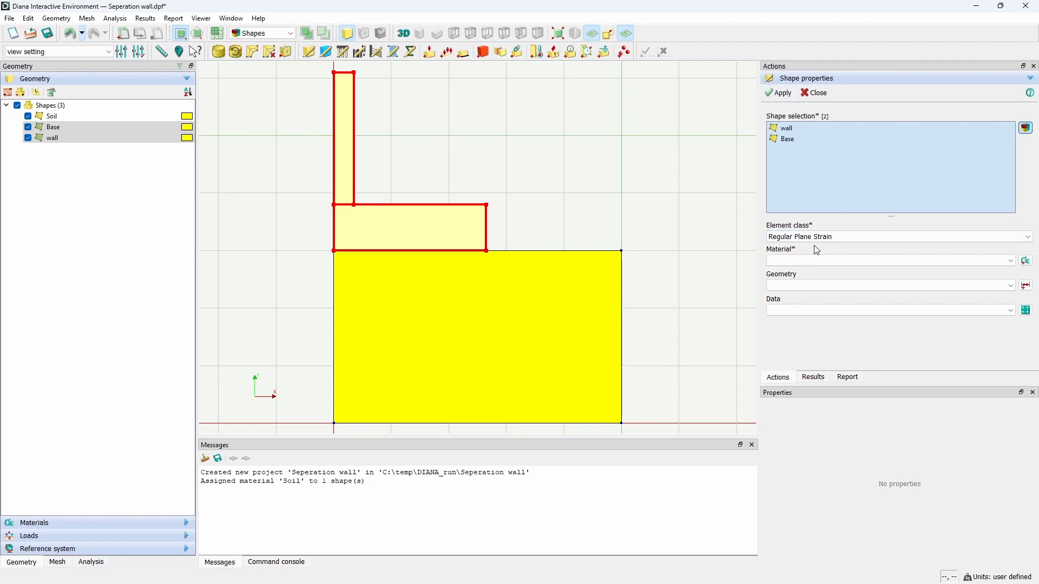
Step: Create a material named Concrete using the Japan Society of Civil Engineers (JSCE) code, including early age concrete and heat flow
{"action": "left_click", "coordinate": [1027, 261]}
{"action": "triple_click", "coordinate": [547, 240]}
{"action": "type", "text": "Concrete"}
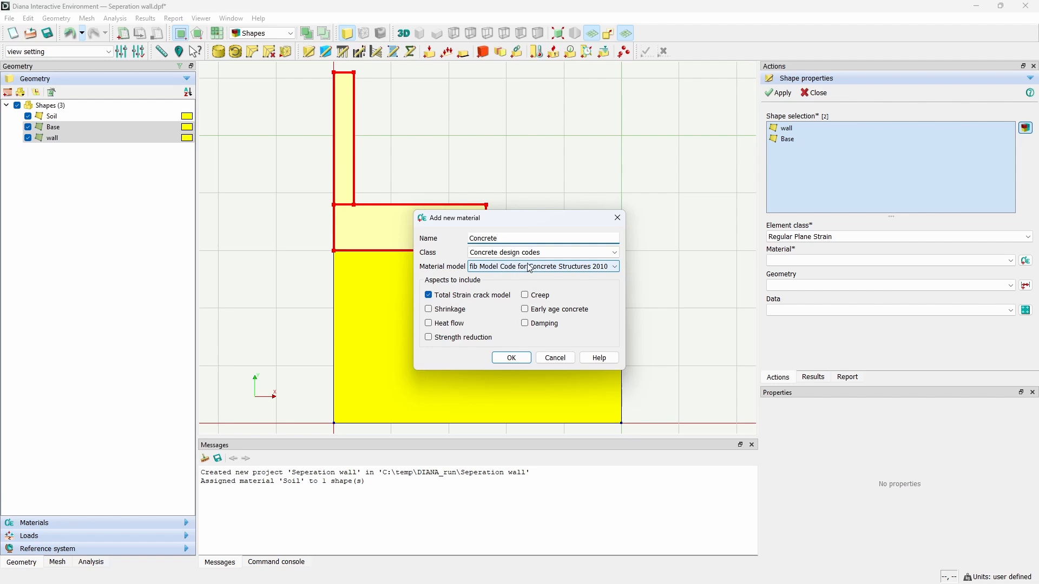
{"action": "left_click", "coordinate": [604, 271]}
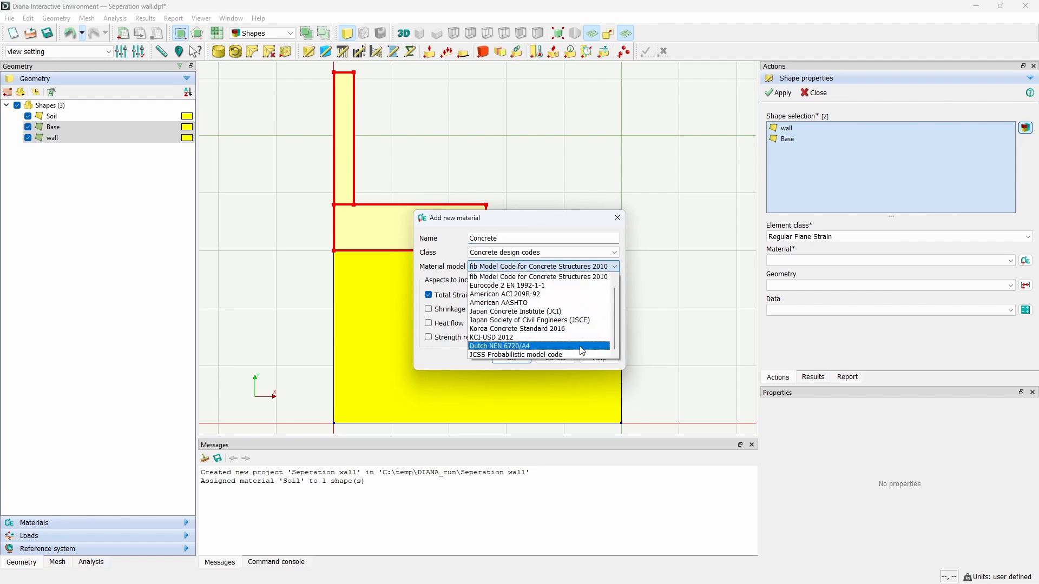
{"action": "left_click", "coordinate": [610, 266]}
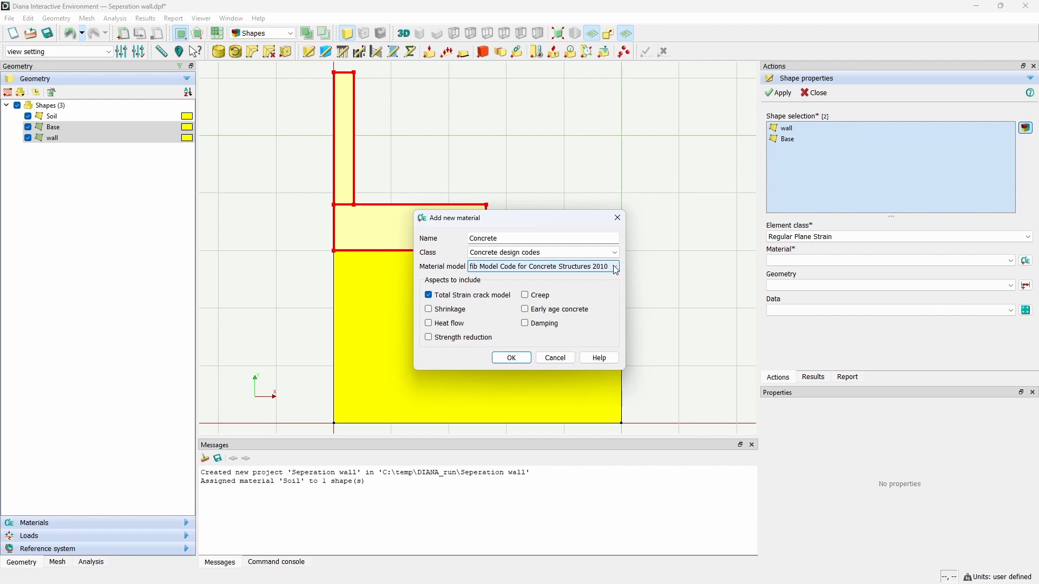
{"action": "left_click", "coordinate": [613, 268]}
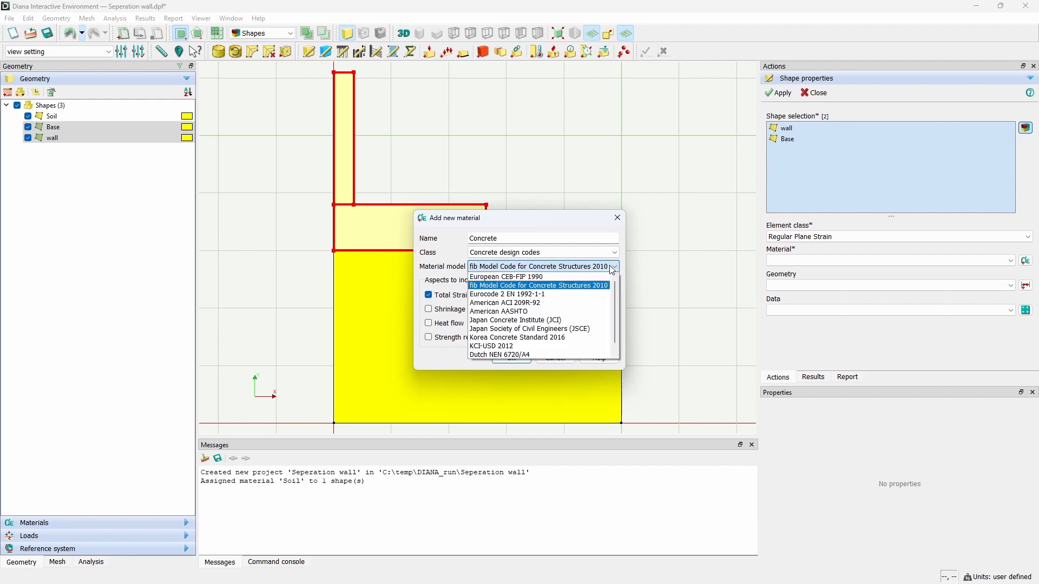
{"action": "left_click", "coordinate": [583, 328]}
{"action": "left_click", "coordinate": [474, 295]}
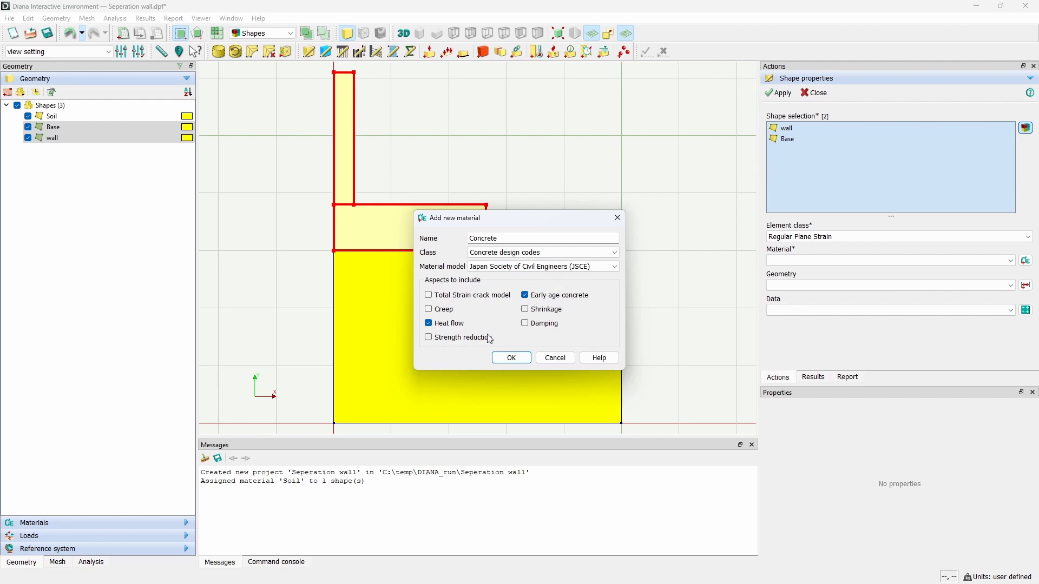
{"action": "left_click", "coordinate": [512, 359]}
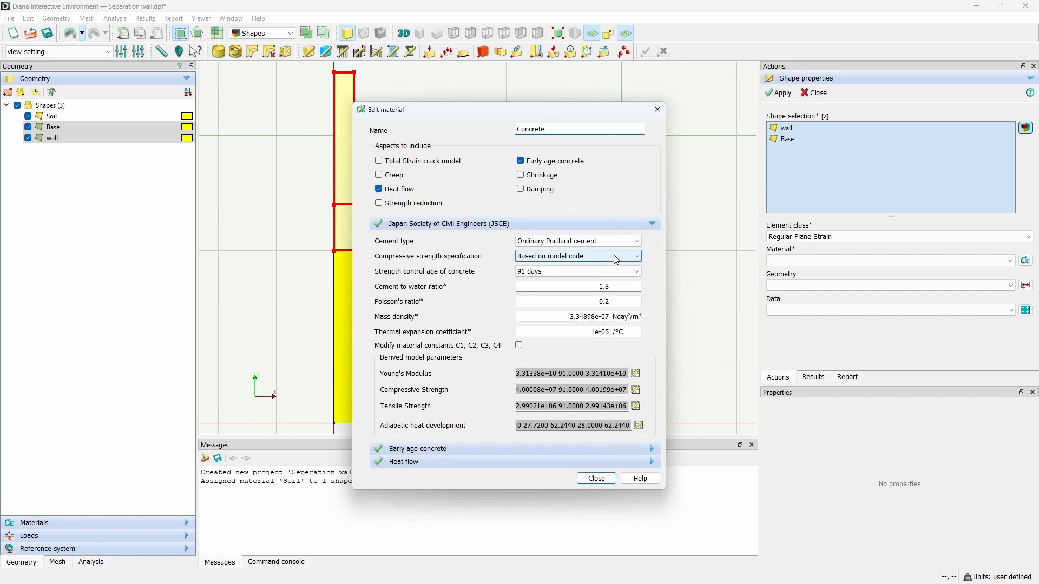
Step: Inspect the Concrete's derived Young's modulus, strength and adiabatic heat tables plus the early age and heat flow sections
{"action": "left_click", "coordinate": [636, 374]}
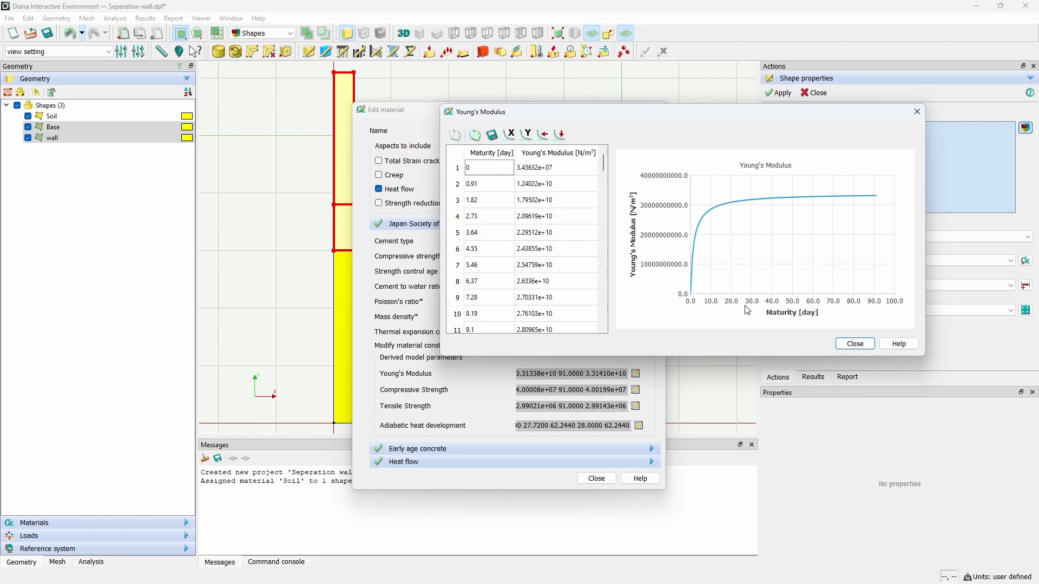
{"action": "left_click", "coordinate": [853, 344]}
{"action": "left_click", "coordinate": [636, 390]}
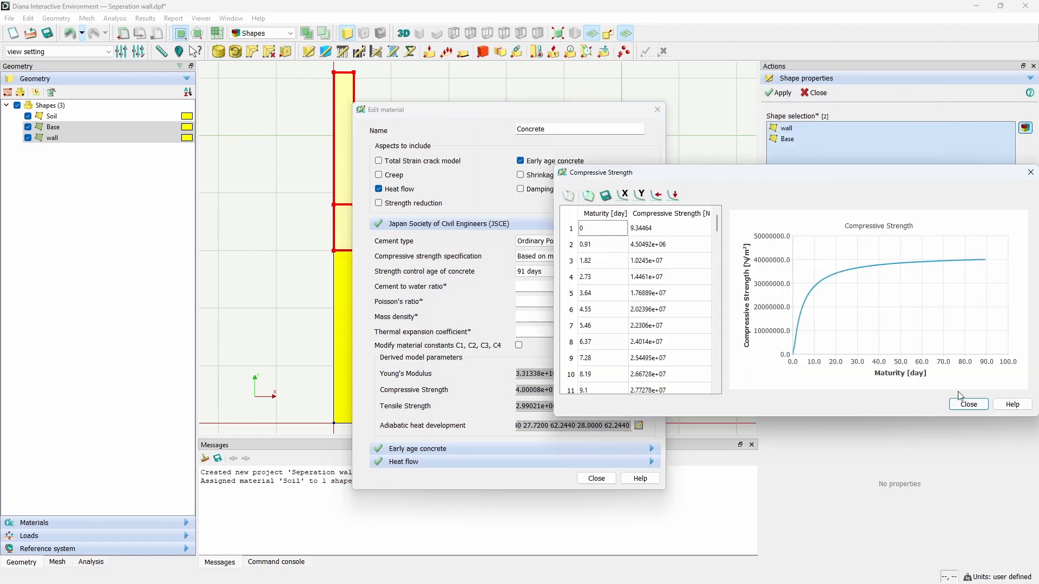
{"action": "left_click", "coordinate": [969, 404]}
{"action": "left_click", "coordinate": [636, 406]}
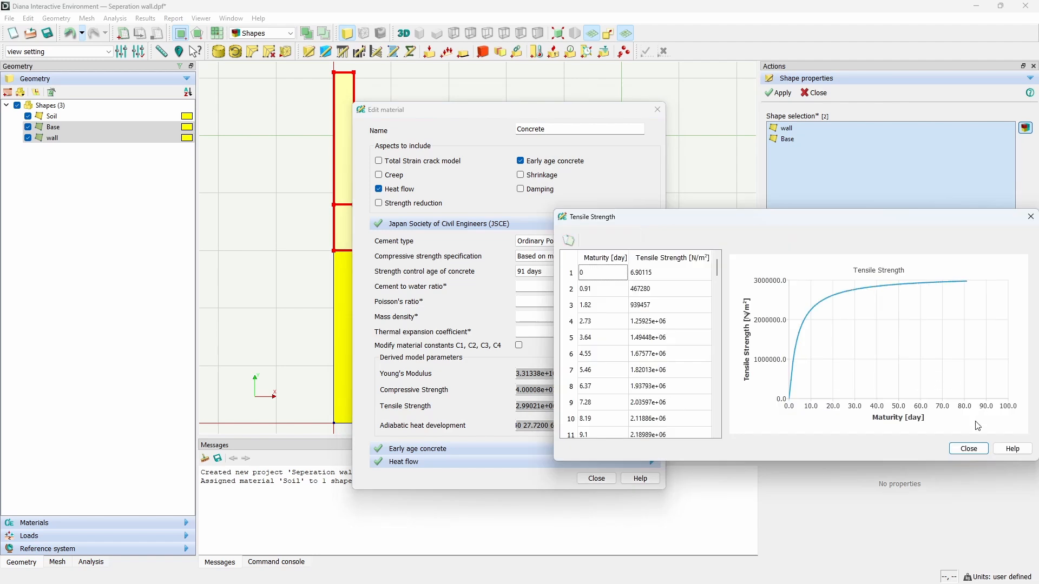
{"action": "left_click", "coordinate": [968, 448]}
{"action": "left_click", "coordinate": [638, 426]}
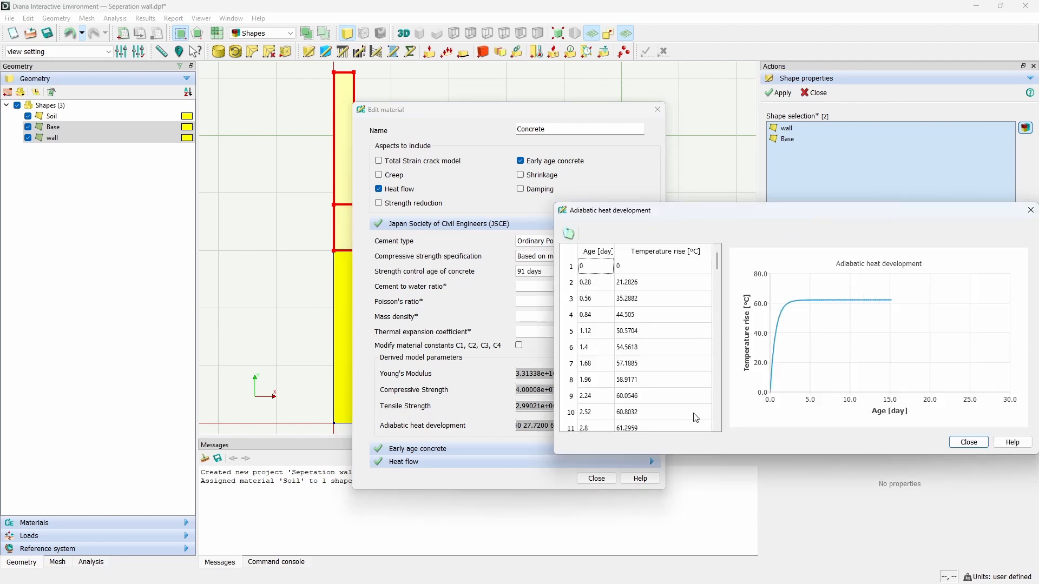
{"action": "left_click", "coordinate": [969, 442]}
{"action": "left_click", "coordinate": [651, 451]}
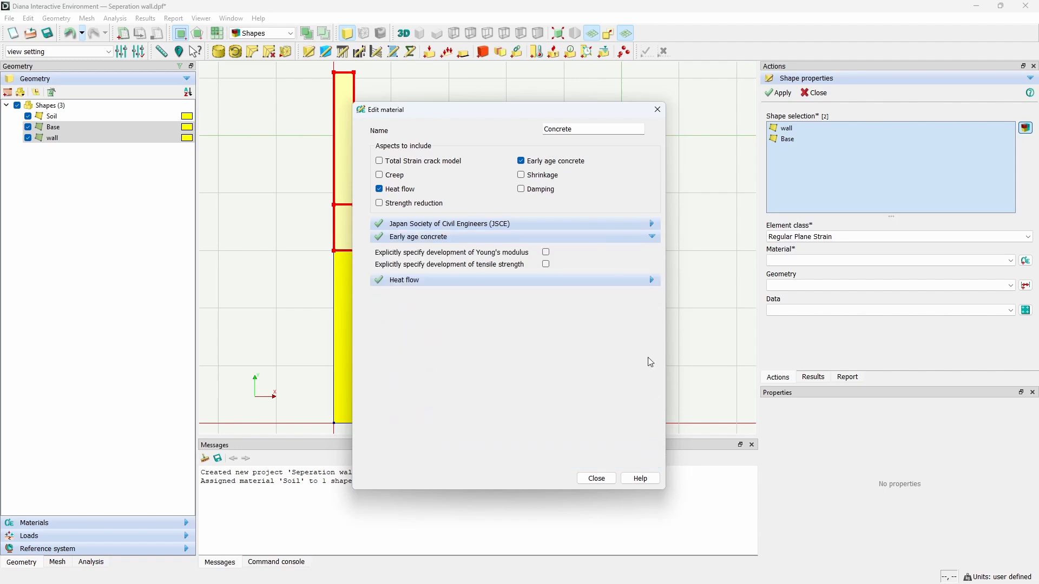
{"action": "left_click", "coordinate": [628, 279]}
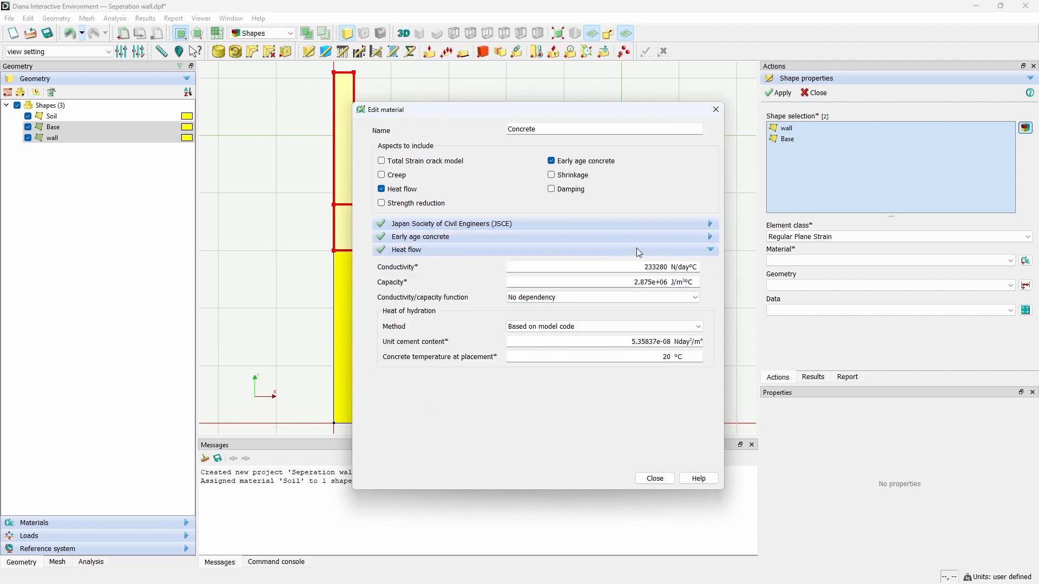
Step: Assign the Concrete material to the wall and Base sheets
{"action": "left_click", "coordinate": [661, 485]}
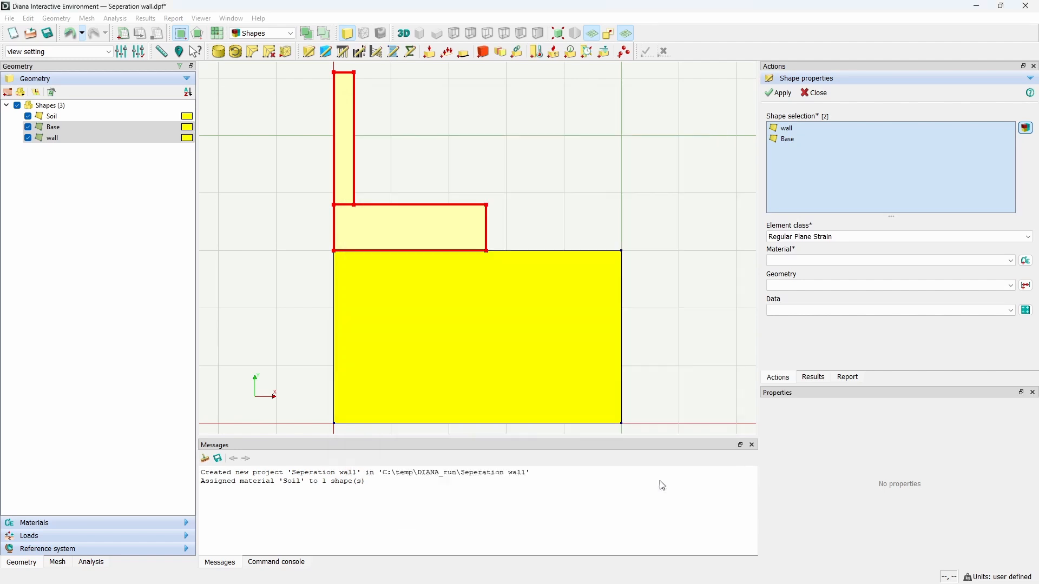
{"action": "left_click", "coordinate": [785, 96]}
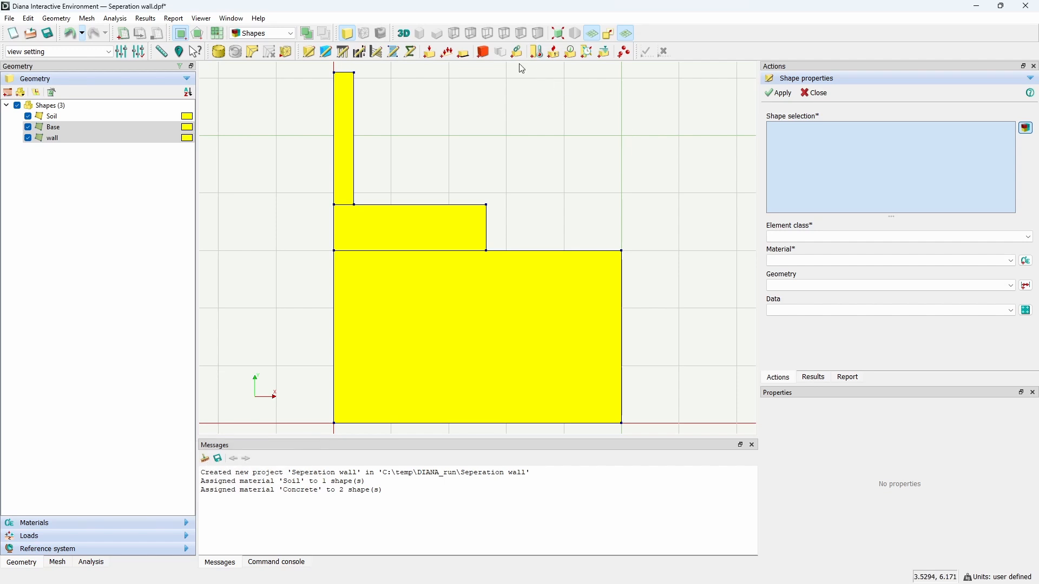
Step: Start a new connection named slab boundary with connection type Boundary interface
{"action": "left_click", "coordinate": [483, 52]}
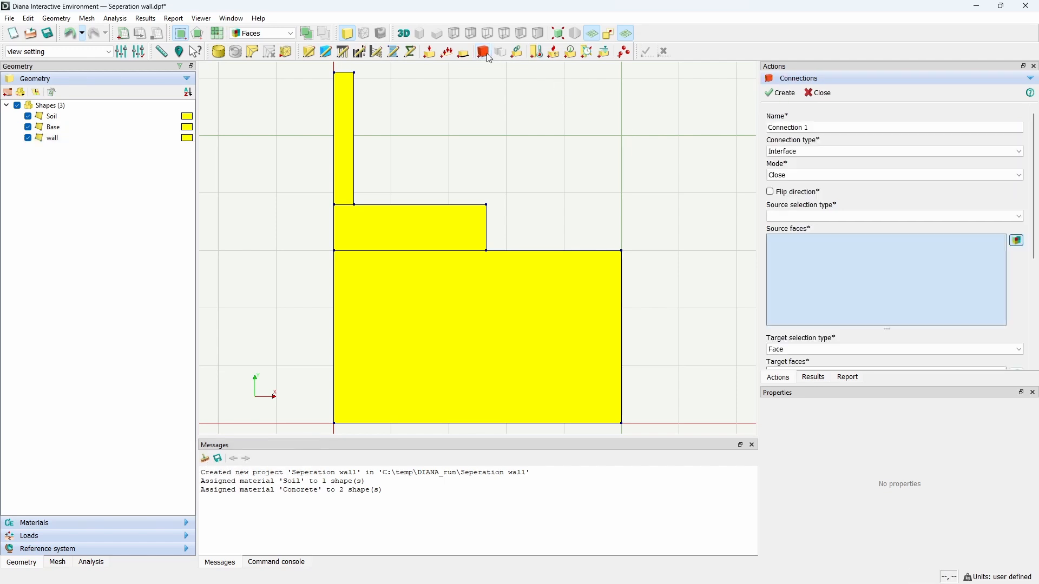
{"action": "triple_click", "coordinate": [838, 129]}
{"action": "type", "text": "sub"}
{"action": "double_click", "coordinate": [837, 129]}
{"action": "type", "text": "slab boundary"}
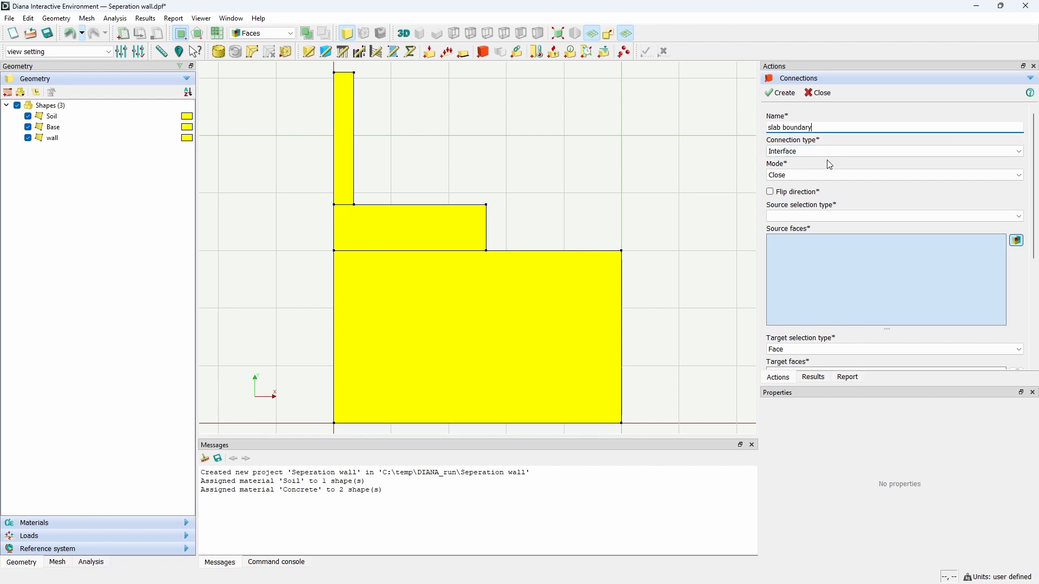
{"action": "left_click", "coordinate": [842, 149]}
{"action": "left_click", "coordinate": [834, 181]}
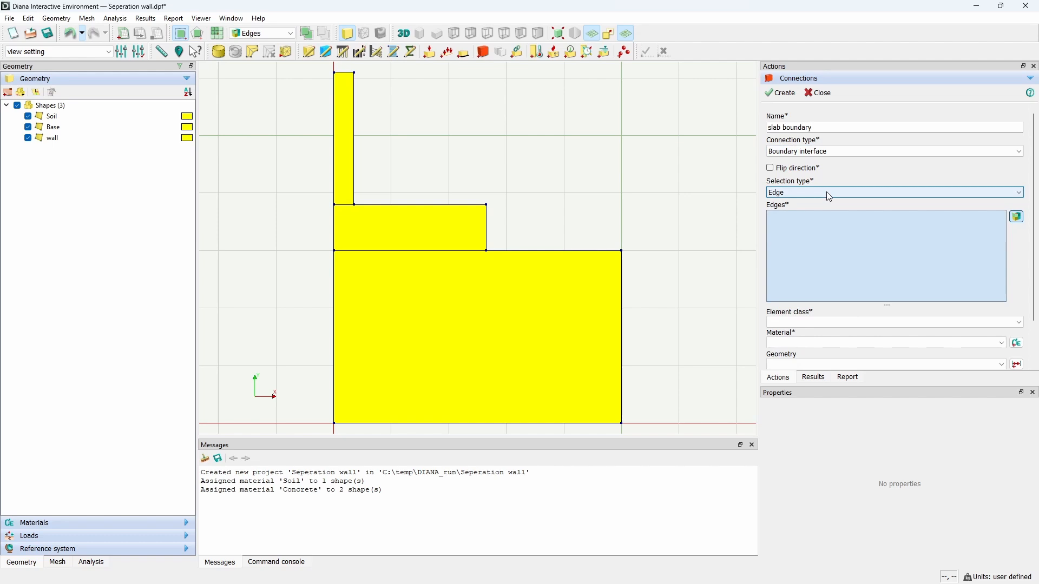
Step: Select the Base's top and right edges as the slab boundary edges, excluding the wall edge
{"action": "left_click_drag", "start_coordinate": [318, 195], "coordinate": [513, 214]}
{"action": "left_click_drag", "start_coordinate": [465, 183], "coordinate": [498, 274]}
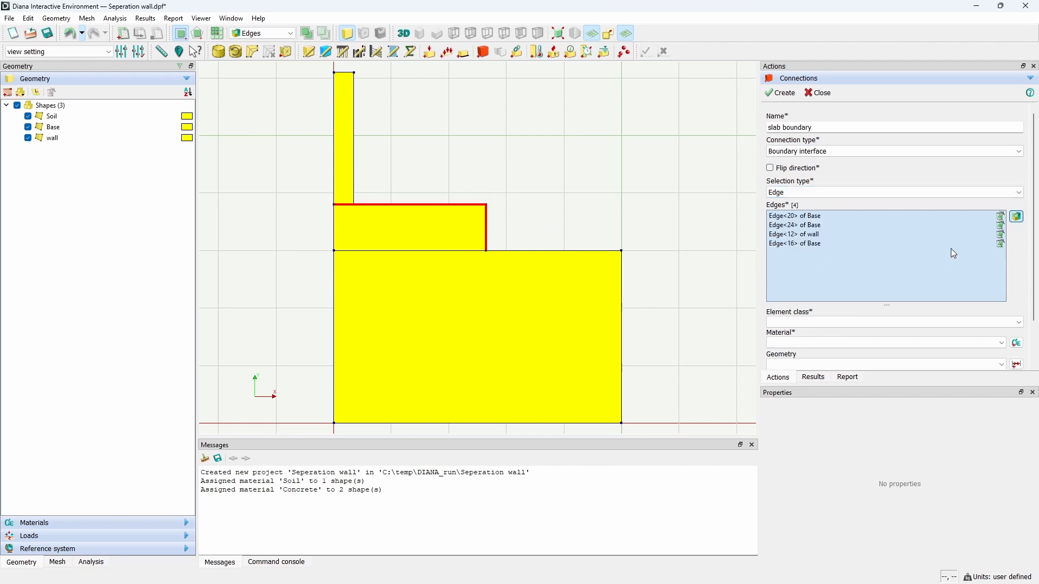
{"action": "left_click", "coordinate": [1000, 234]}
Step: Set the connection's element class to Flow Boundary
{"action": "left_click", "coordinate": [850, 324]}
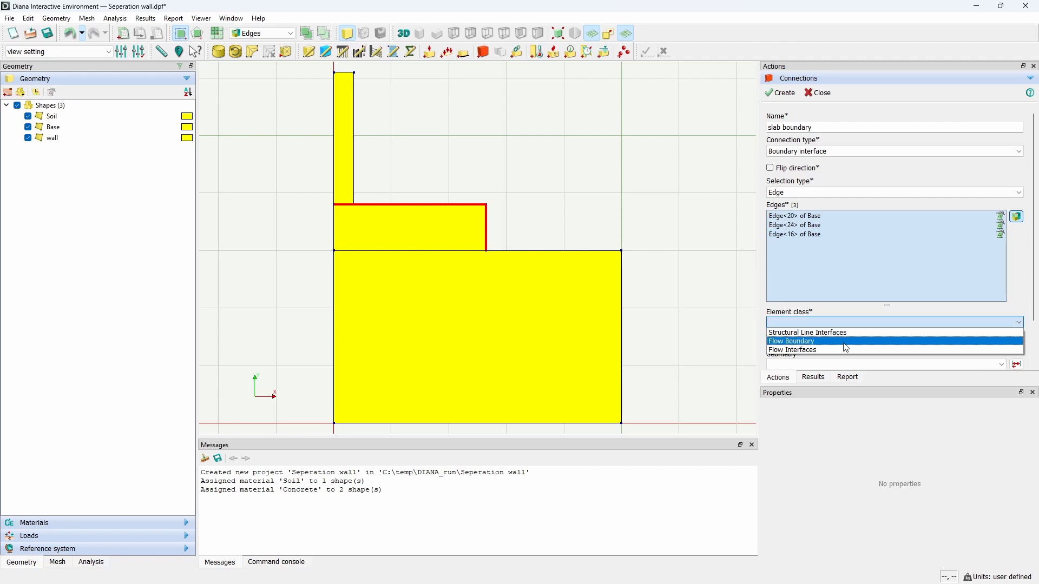
{"action": "left_click", "coordinate": [847, 342]}
{"action": "left_click", "coordinate": [1017, 344]}
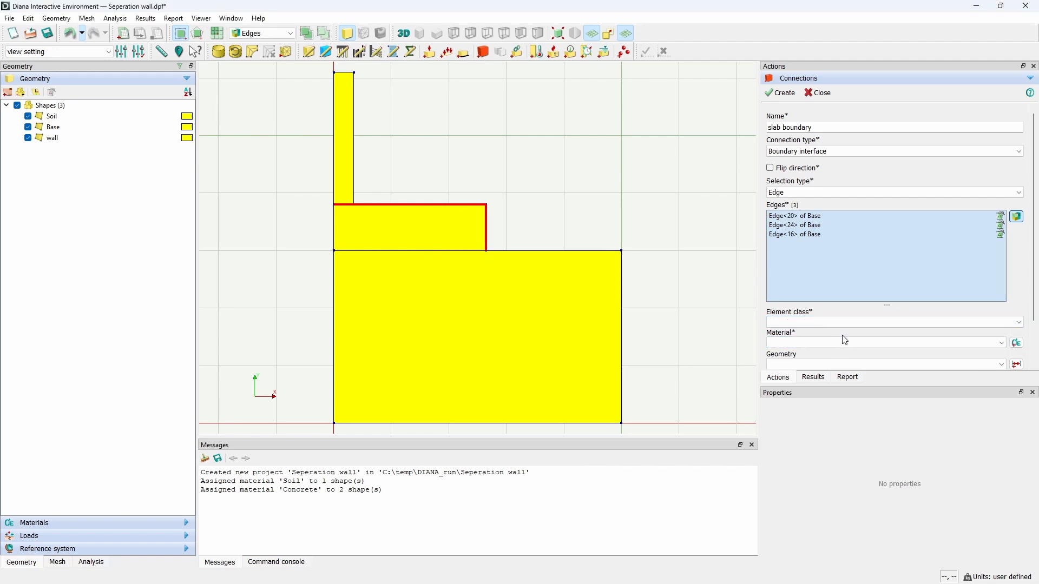
{"action": "left_click", "coordinate": [851, 325]}
{"action": "left_click", "coordinate": [847, 342]}
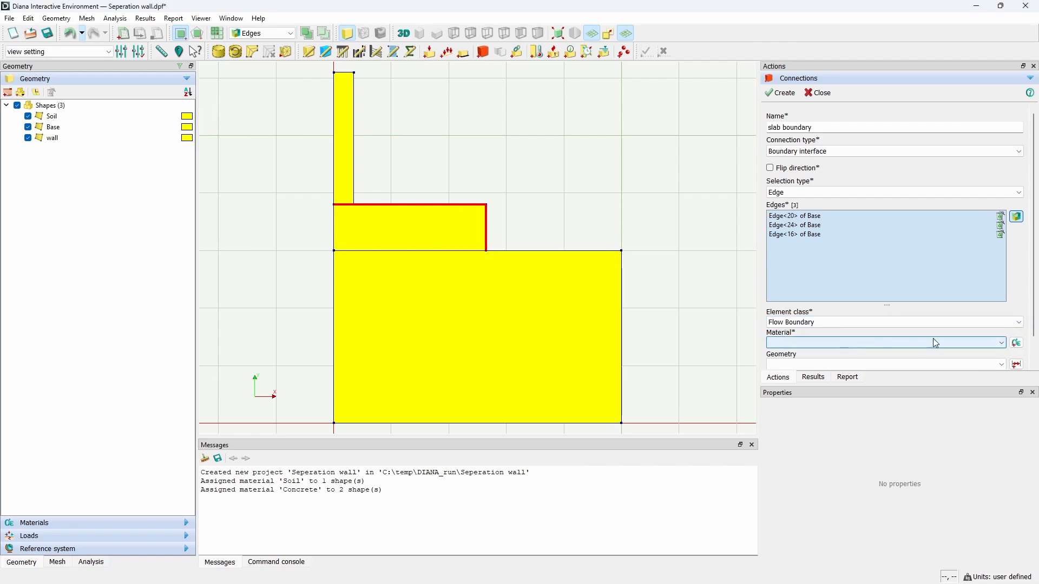
Step: Add a new material named interface base with class Heat flow and material model Boundary elements
{"action": "left_click", "coordinate": [1018, 343]}
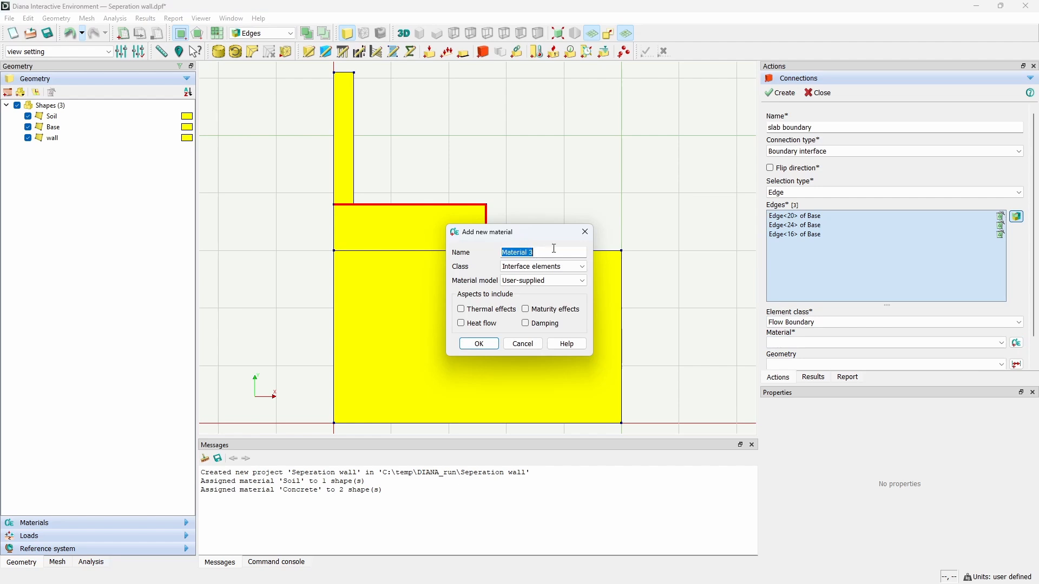
{"action": "type", "text": "interface base"}
{"action": "left_click", "coordinate": [544, 267]}
{"action": "left_click", "coordinate": [537, 286]}
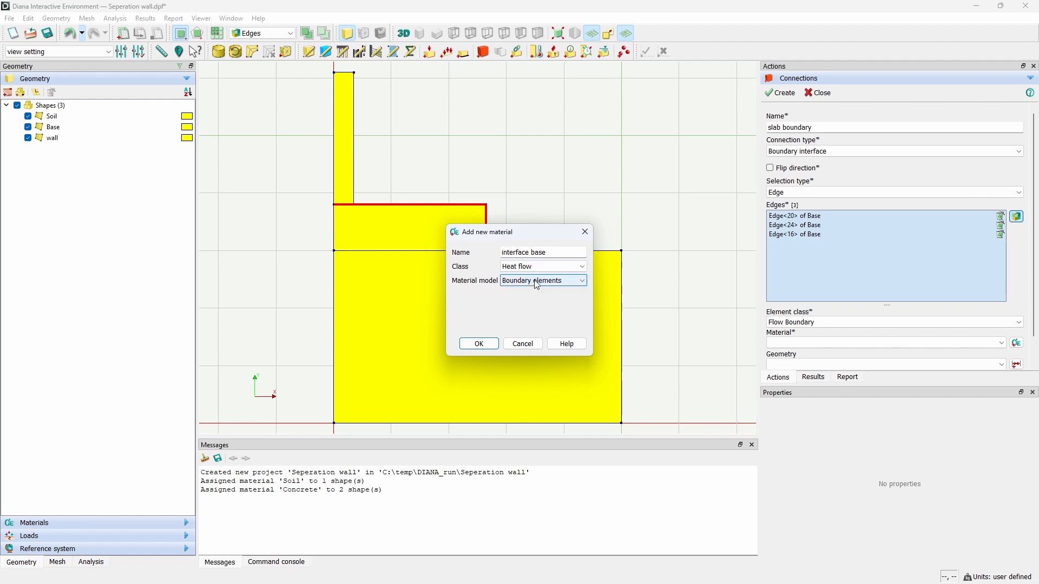
{"action": "left_click", "coordinate": [479, 344]}
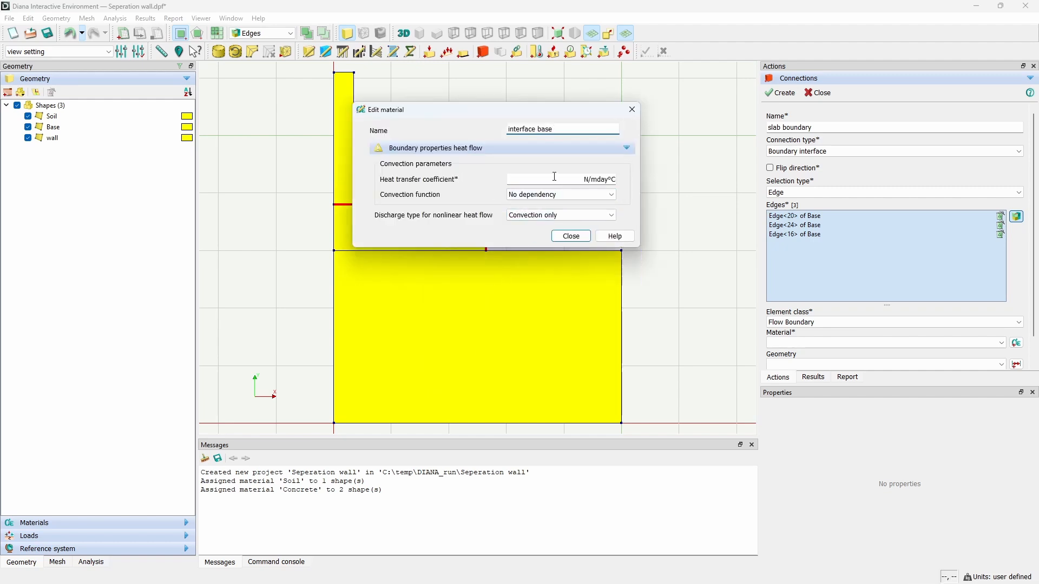
Step: Set the heat transfer coefficient to 7e5 N/mday°C and the convection function to Time dependent
{"action": "left_click", "coordinate": [553, 178]}
{"action": "type", "text": "7e5"}
{"action": "left_click", "coordinate": [554, 194]}
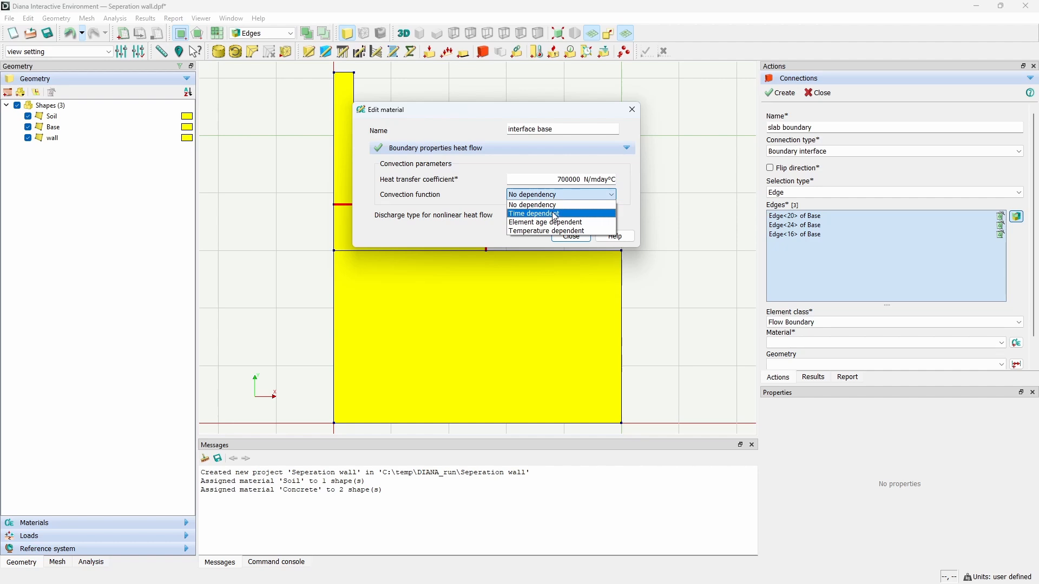
{"action": "left_click", "coordinate": [554, 213]}
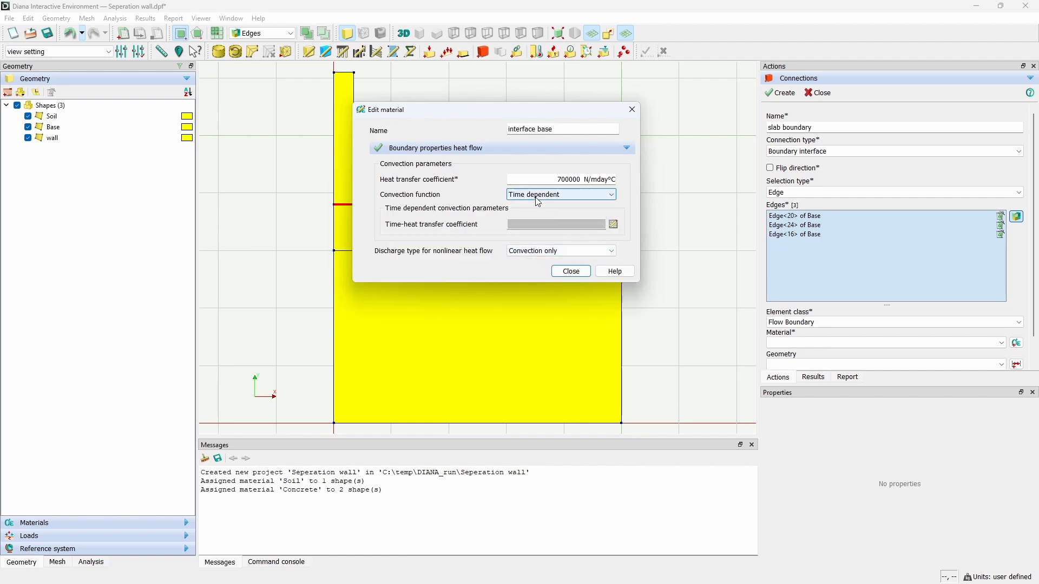
Step: Open the time-heat transfer coefficient table and enter 700000 at 0 and 7 days
{"action": "left_click", "coordinate": [613, 224]}
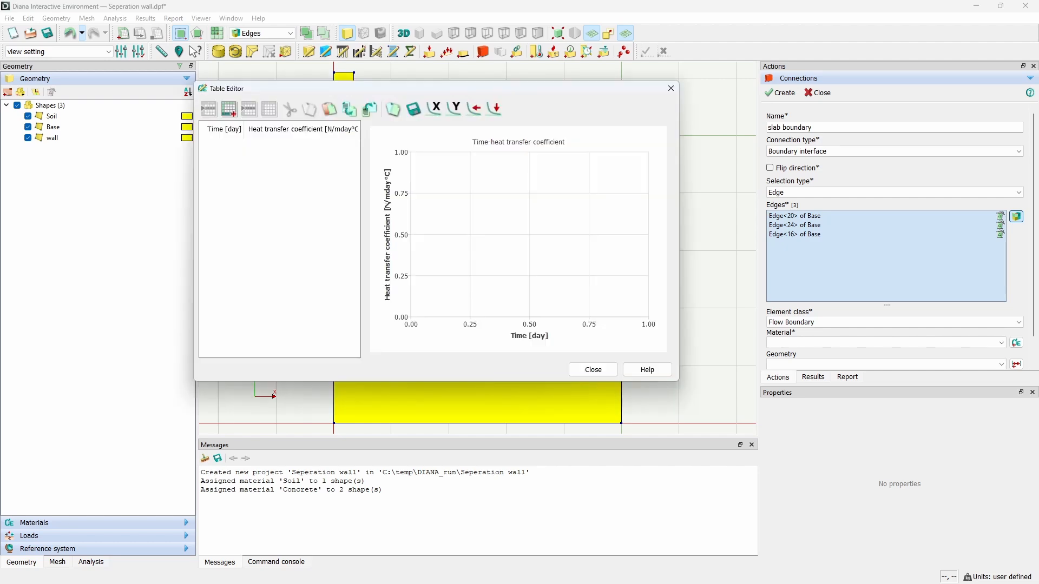
{"action": "left_click", "coordinate": [232, 113]}
{"action": "key", "text": "Tab"}
{"action": "type", "text": "700000"}
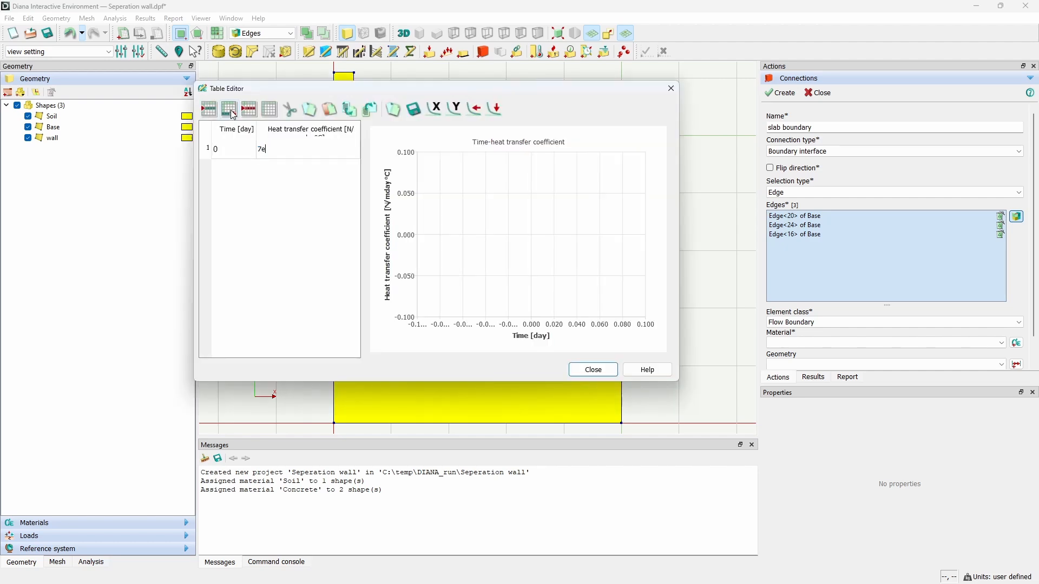
{"action": "left_click", "coordinate": [234, 113]}
{"action": "type", "text": "7"}
{"action": "key", "text": "Tab"}
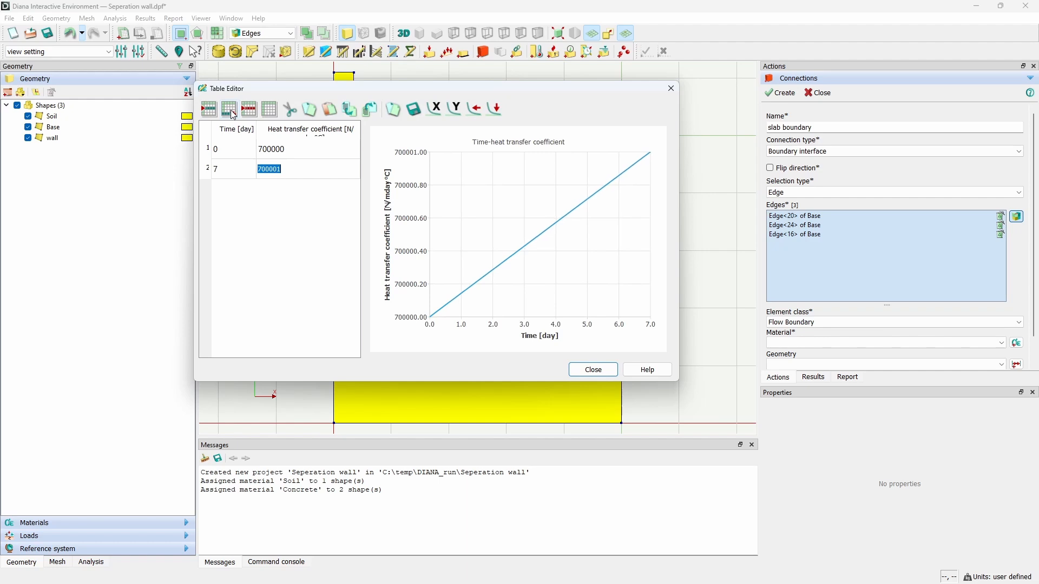
{"action": "type", "text": "700000"}
Step: Add table rows at 7.001 and 72 days with coefficient 1.5e+06, then close the table editor
{"action": "left_click", "coordinate": [234, 114]}
{"action": "type", "text": "7.00"}
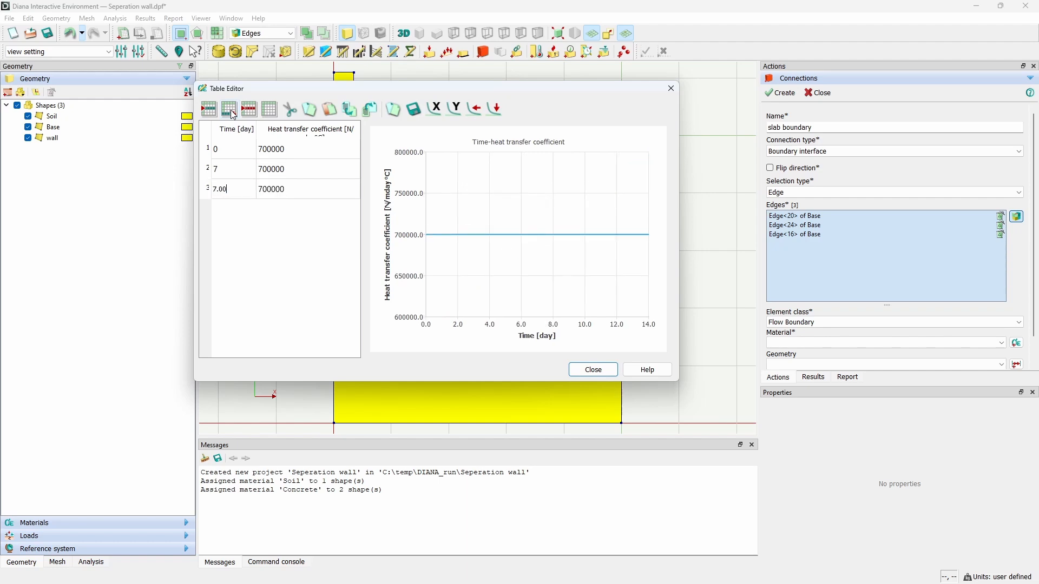
{"action": "type", "text": "1"}
{"action": "key", "text": "Tab"}
{"action": "type", "text": "1."}
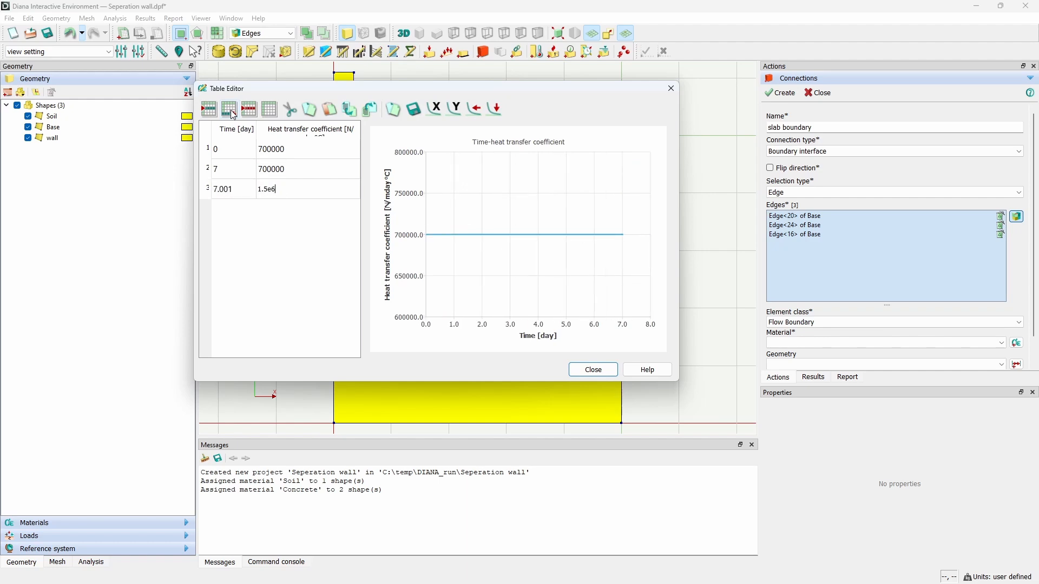
{"action": "type", "text": "5e+06"}
{"action": "left_click", "coordinate": [234, 115]}
{"action": "type", "text": "73"}
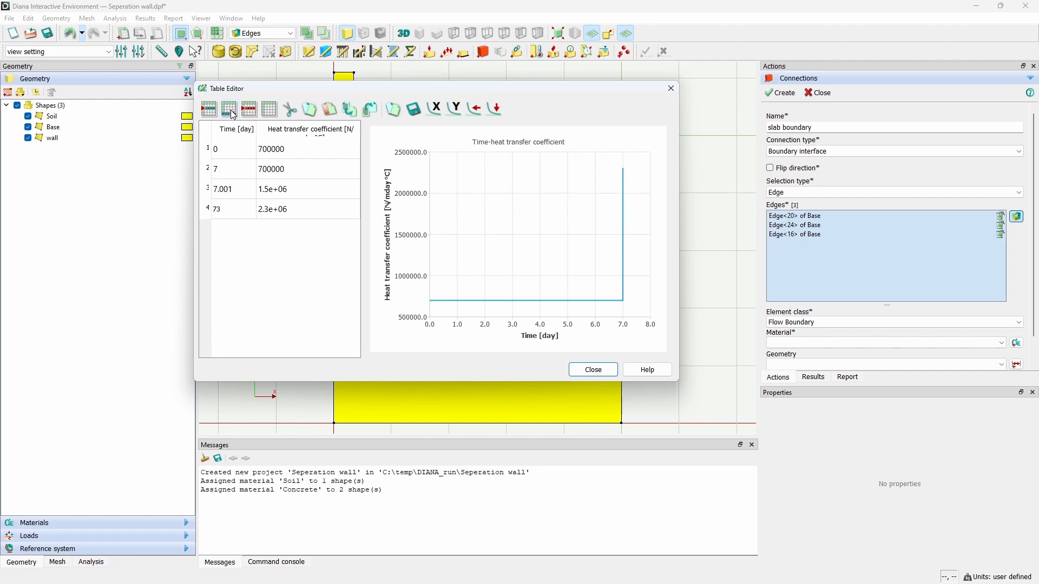
{"action": "key", "text": "Tab"}
{"action": "left_click", "coordinate": [245, 205]}
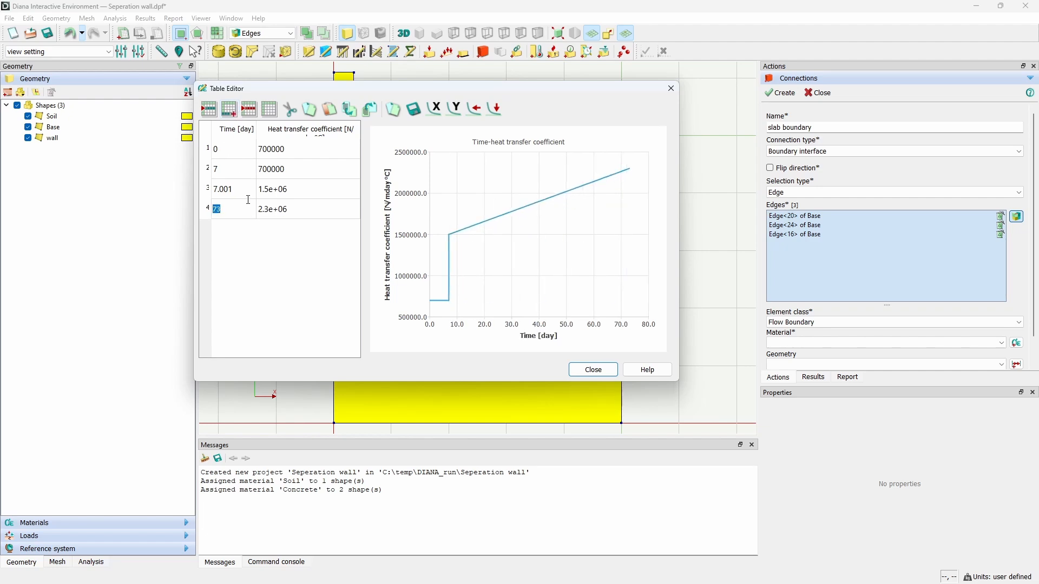
{"action": "type", "text": "72"}
{"action": "key", "text": "Tab"}
{"action": "type", "text": "1"}
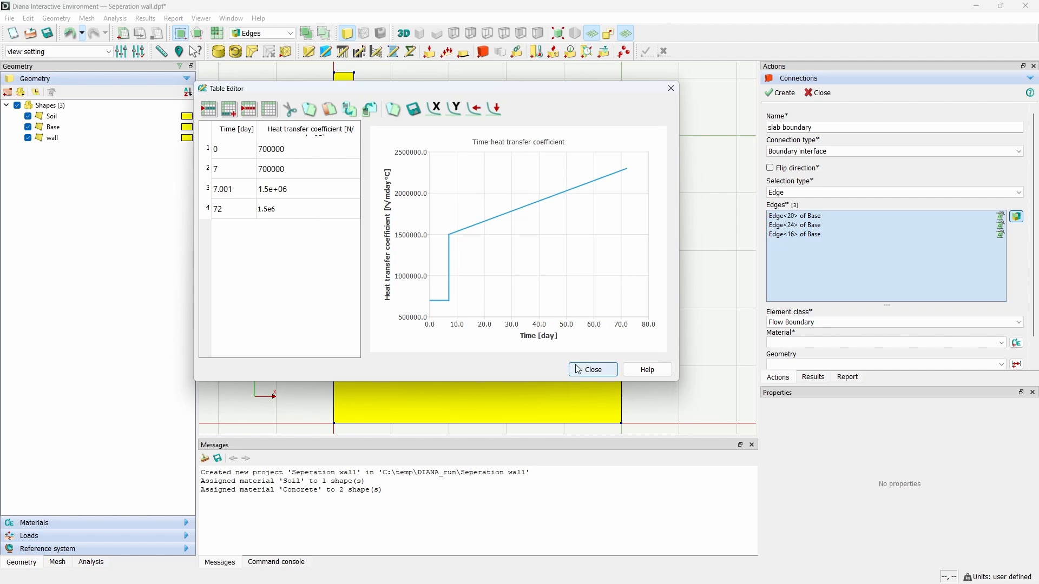
{"action": "left_click", "coordinate": [313, 196]}
{"action": "left_click", "coordinate": [593, 370]}
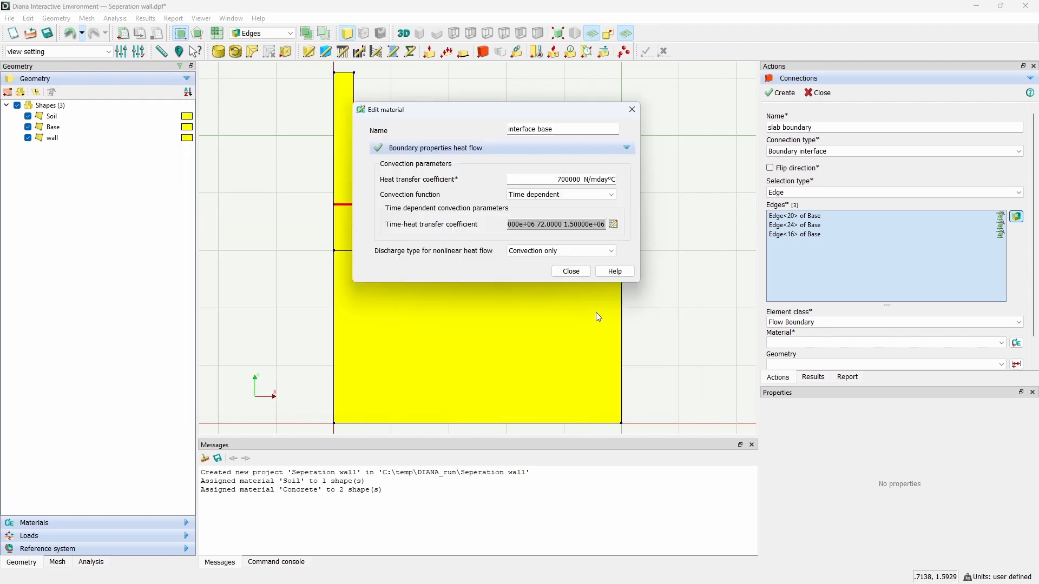
Step: Close the material editor and create the slab boundary connection
{"action": "left_click", "coordinate": [568, 271]}
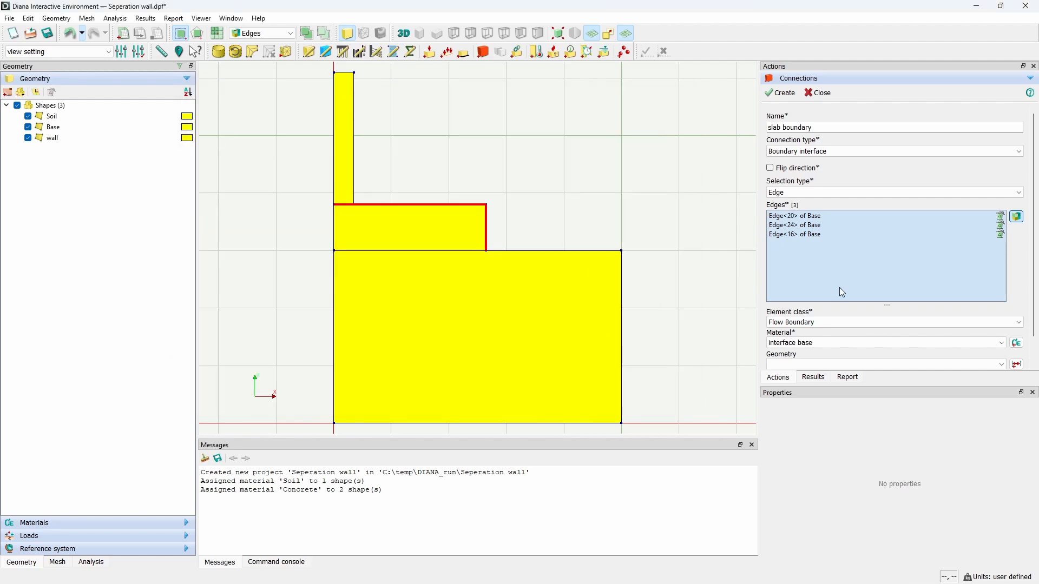
{"action": "left_click", "coordinate": [782, 94]}
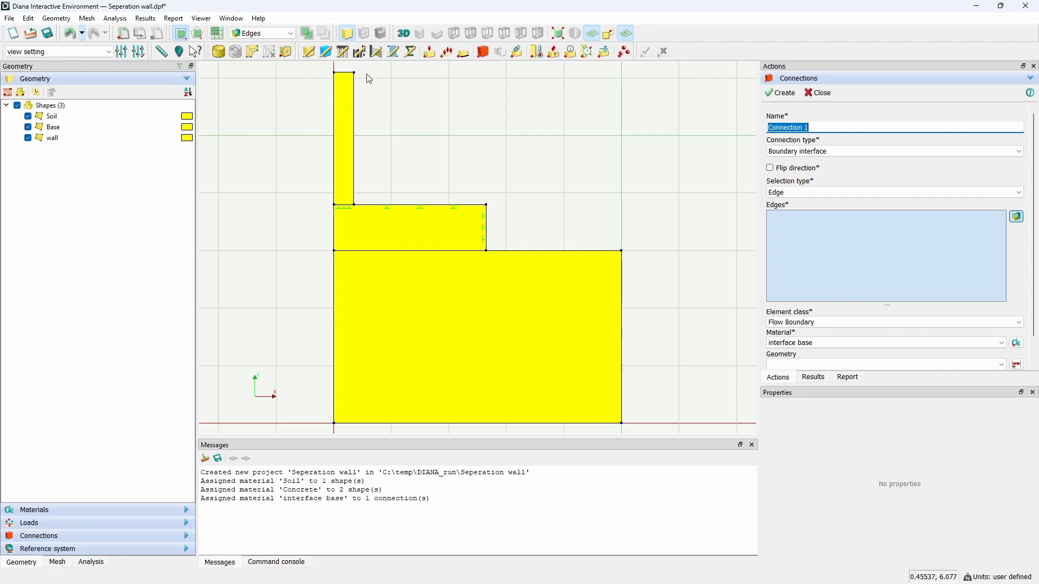
Step: Name a new connection wall boundary and select the wall's top and right edges
{"action": "left_click", "coordinate": [826, 125]}
{"action": "triple_click", "coordinate": [826, 125]}
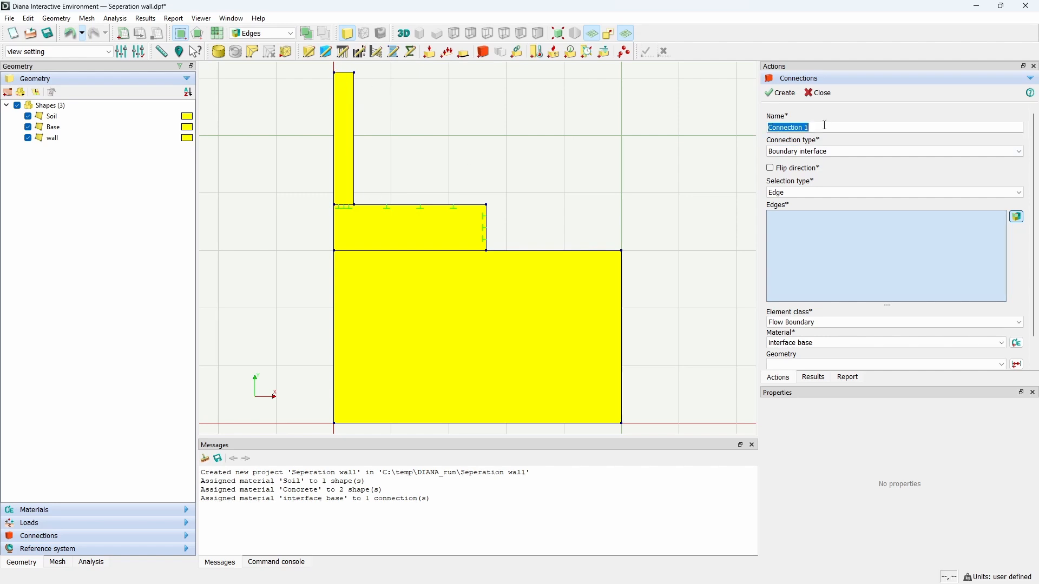
{"action": "type", "text": "wall boundary"}
{"action": "left_click", "coordinate": [346, 72]}
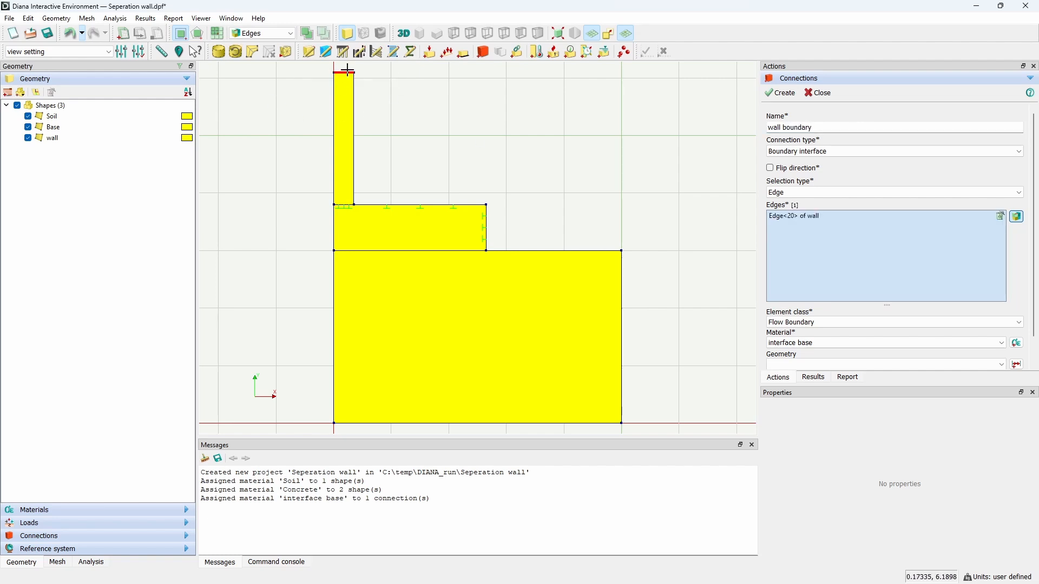
{"action": "left_click_drag", "start_coordinate": [344, 67], "coordinate": [383, 223]}
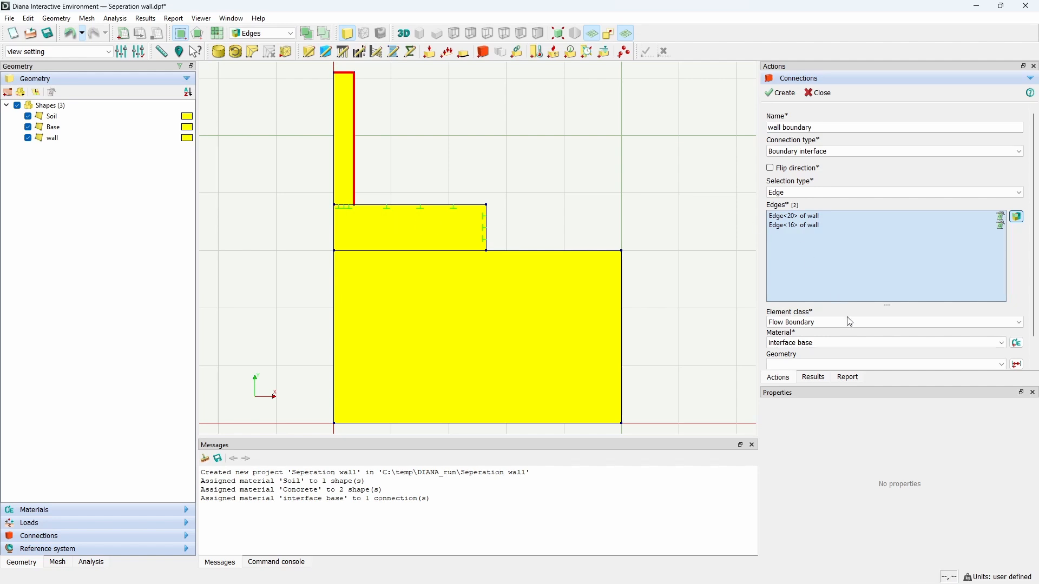
Step: Add a new material named interface wall with class Heat flow
{"action": "left_click", "coordinate": [1017, 343]}
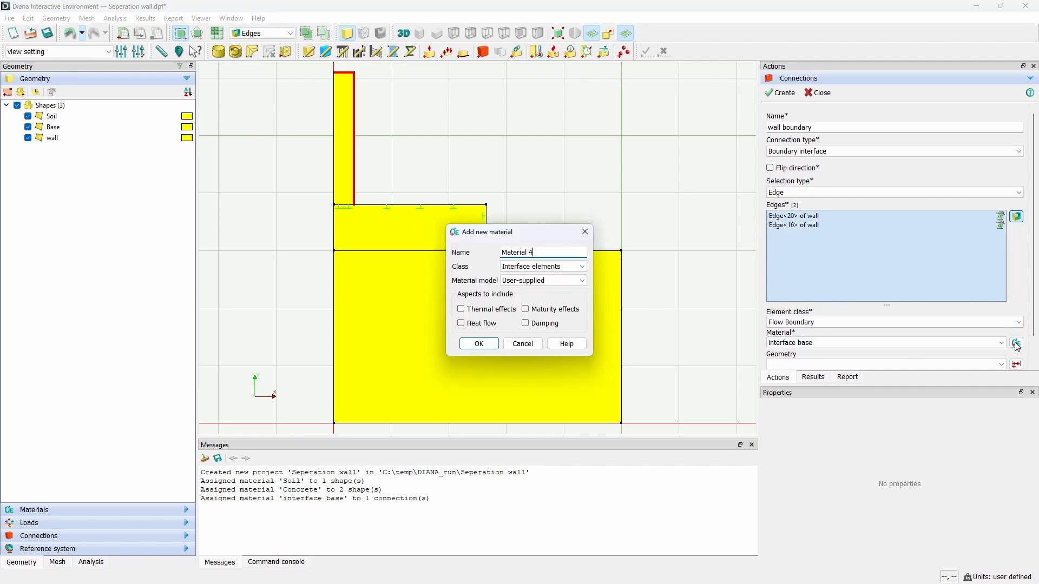
{"action": "triple_click", "coordinate": [554, 254]}
{"action": "type", "text": "ine"}
{"action": "left_click", "coordinate": [544, 267]}
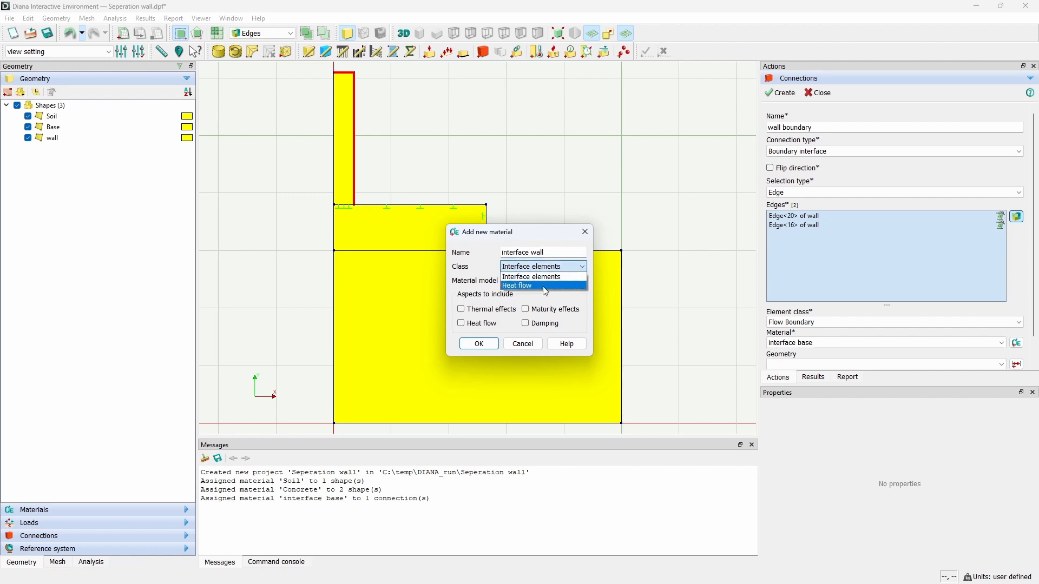
{"action": "left_click", "coordinate": [546, 290]}
{"action": "left_click", "coordinate": [478, 344]}
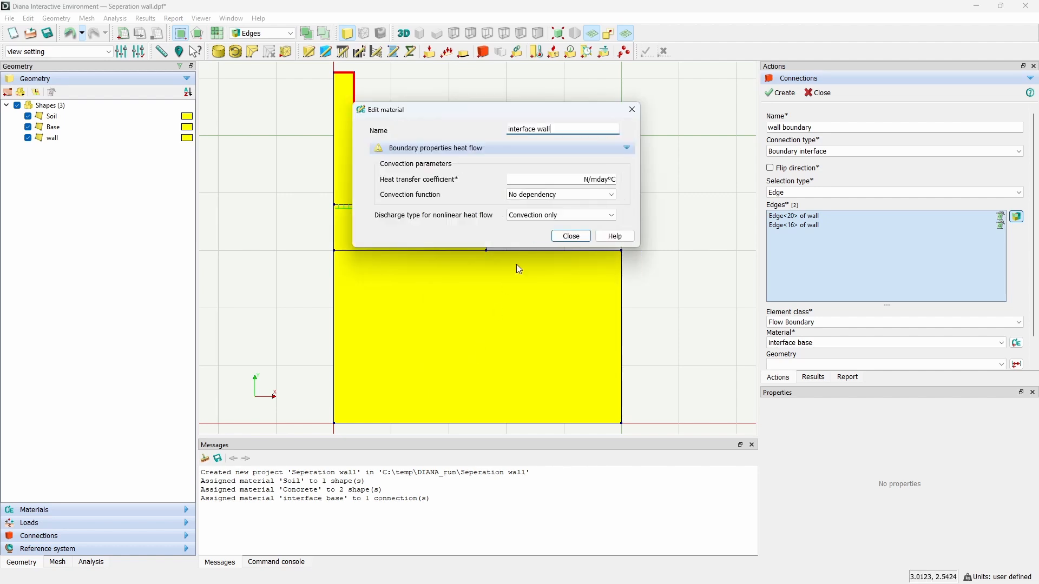
Step: Set the heat transfer coefficient to 7e5 N/mday°C and the convection function to Time dependent
{"action": "left_click", "coordinate": [561, 180]}
{"action": "type", "text": "7e5"}
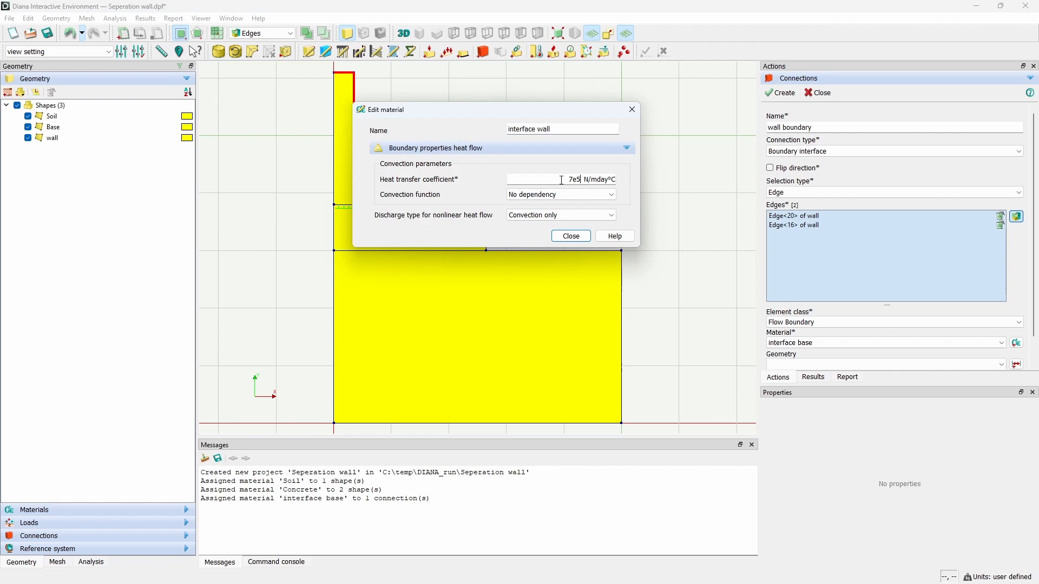
{"action": "left_click", "coordinate": [560, 194]}
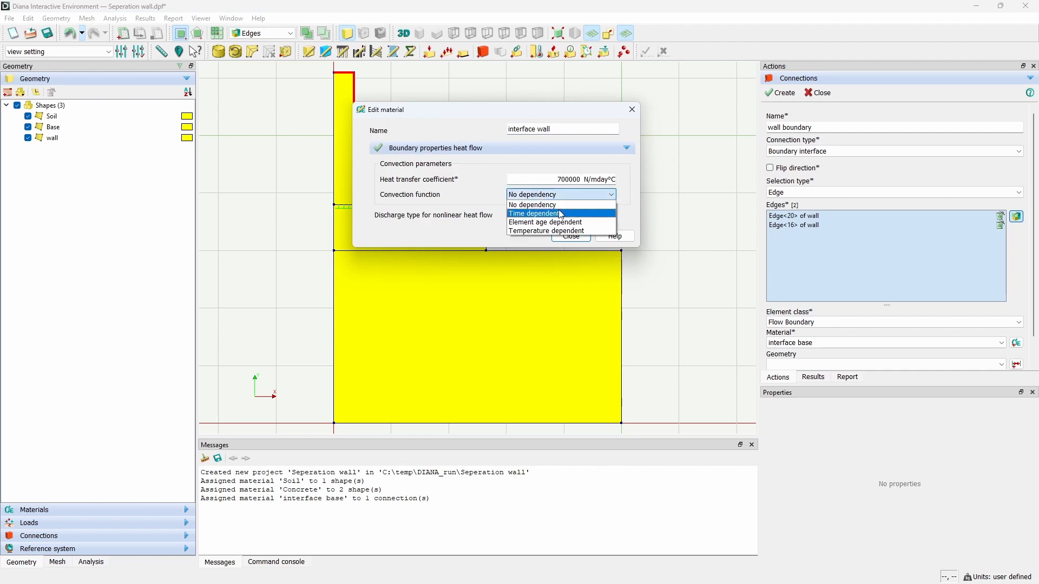
{"action": "left_click", "coordinate": [569, 212]}
Step: Open the time-heat transfer coefficient table and enter 700000 at 0 and 43 days
{"action": "left_click", "coordinate": [614, 224]}
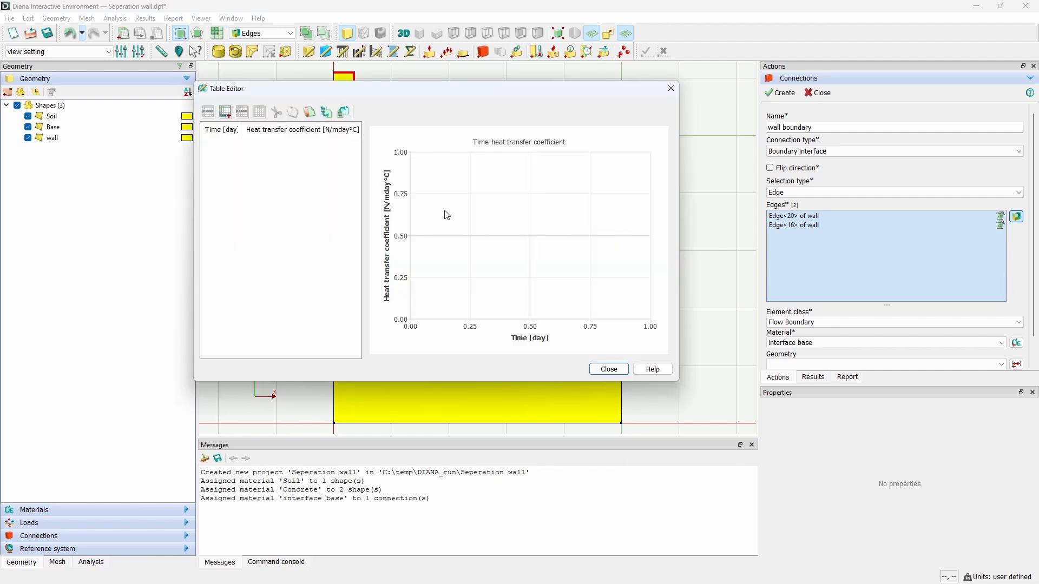
{"action": "left_click", "coordinate": [232, 115]}
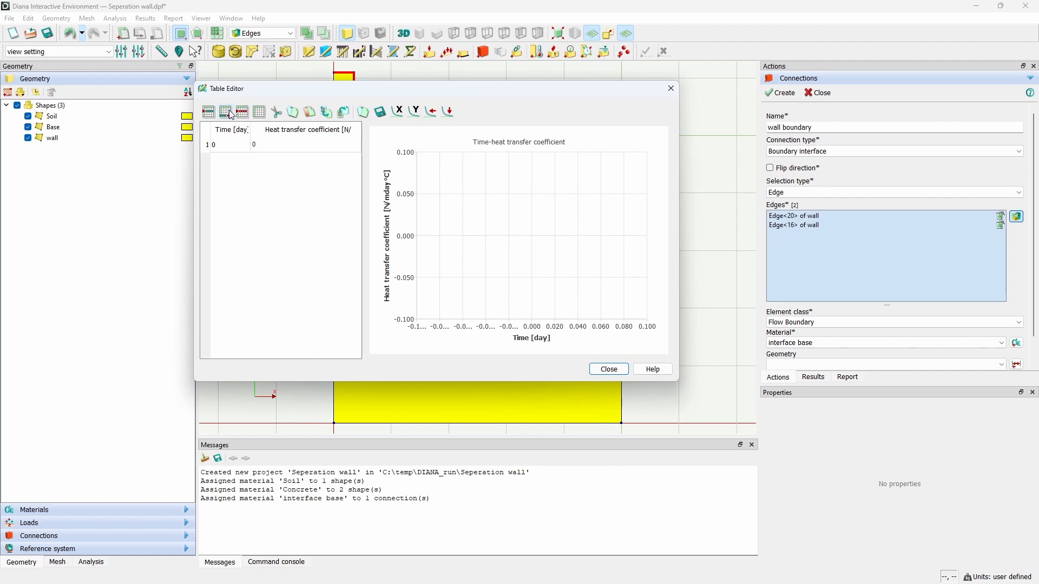
{"action": "double_click", "coordinate": [274, 145]}
{"action": "key", "text": "Return"}
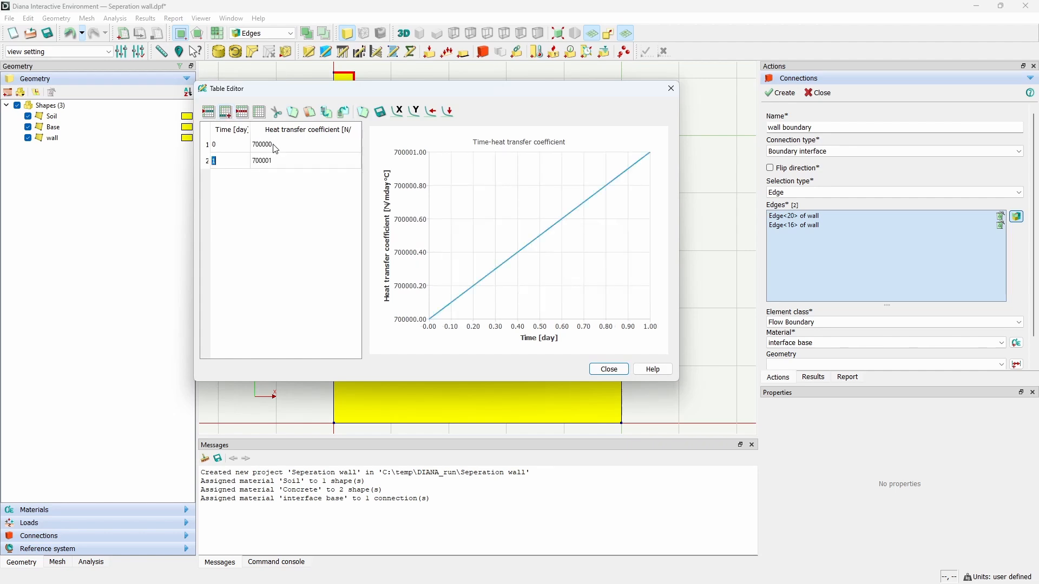
{"action": "type", "text": "43"}
{"action": "key", "text": "Tab"}
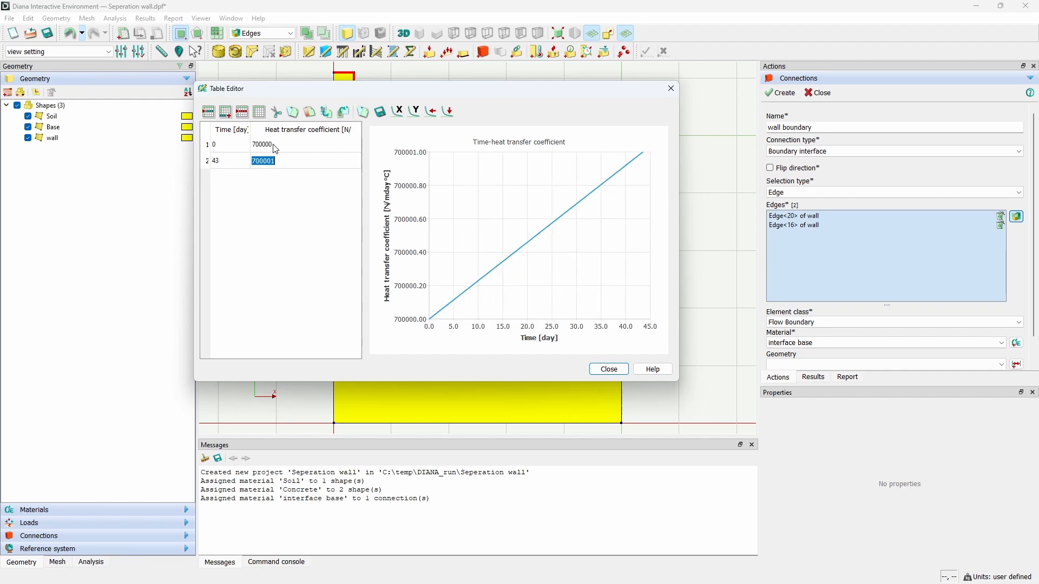
{"action": "type", "text": "7"}
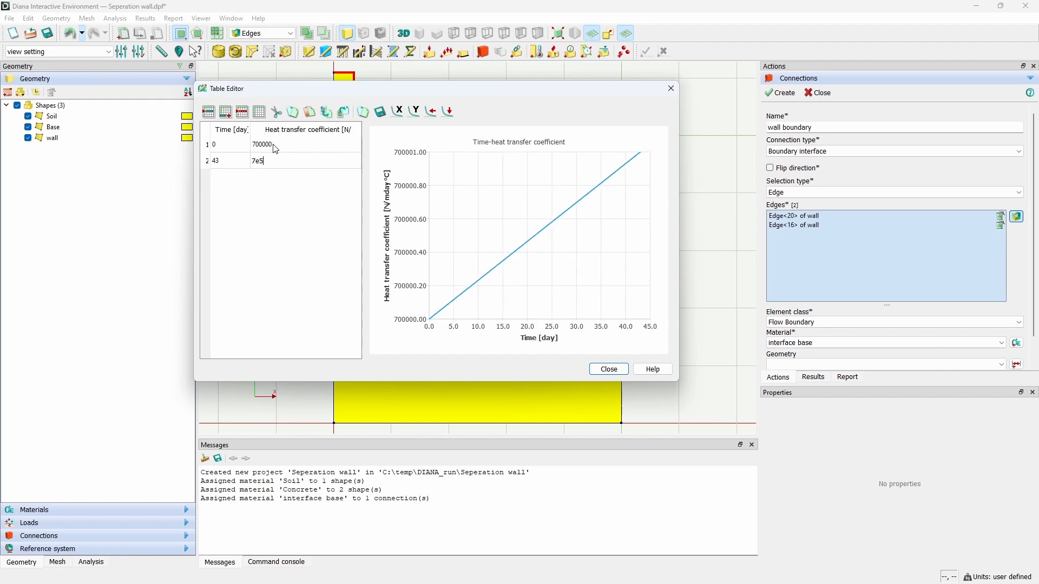
{"action": "type", "text": "e5"}
{"action": "key", "text": "Return"}
Step: Add table rows at 43.0001 and 72 days with a heat transfer coefficient of 1.5e+06, then close the table
{"action": "left_click", "coordinate": [226, 112]}
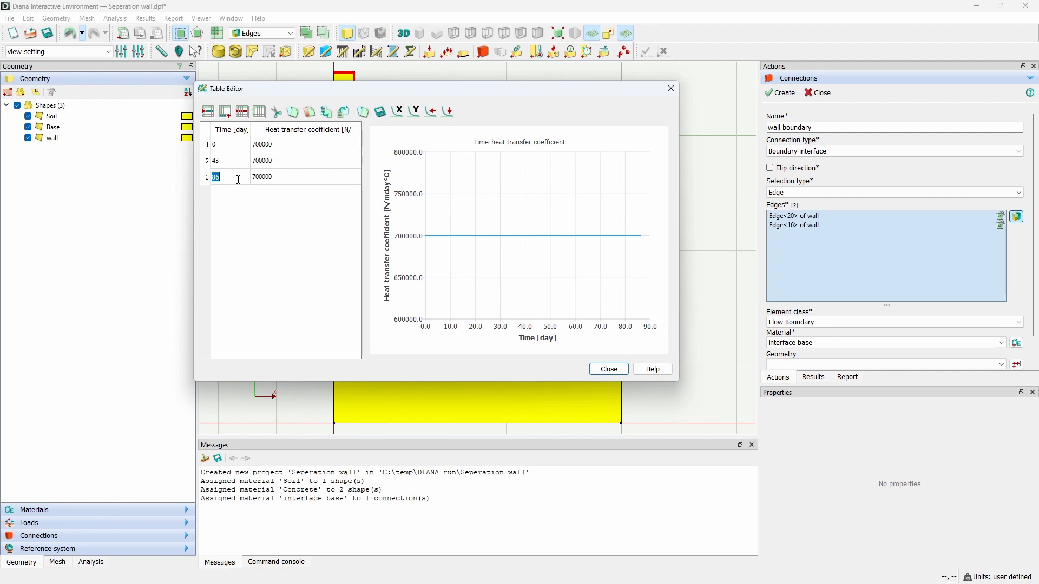
{"action": "type", "text": "43.0001"}
{"action": "key", "text": "Tab"}
{"action": "type", "text": "1.5e+06"}
{"action": "key", "text": "Tab"}
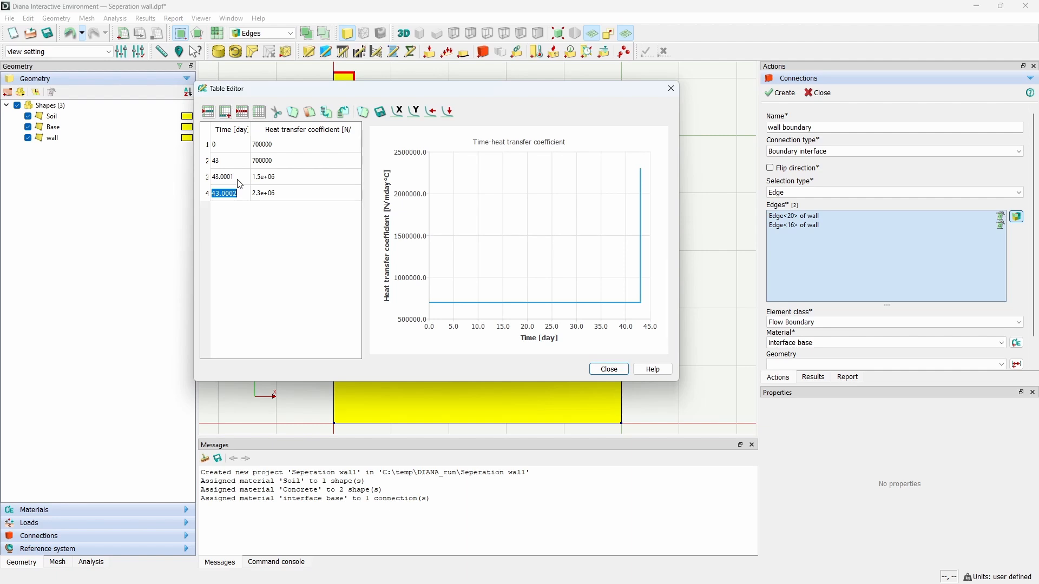
{"action": "type", "text": "72"}
{"action": "key", "text": "Tab"}
{"action": "type", "text": "1.5e"}
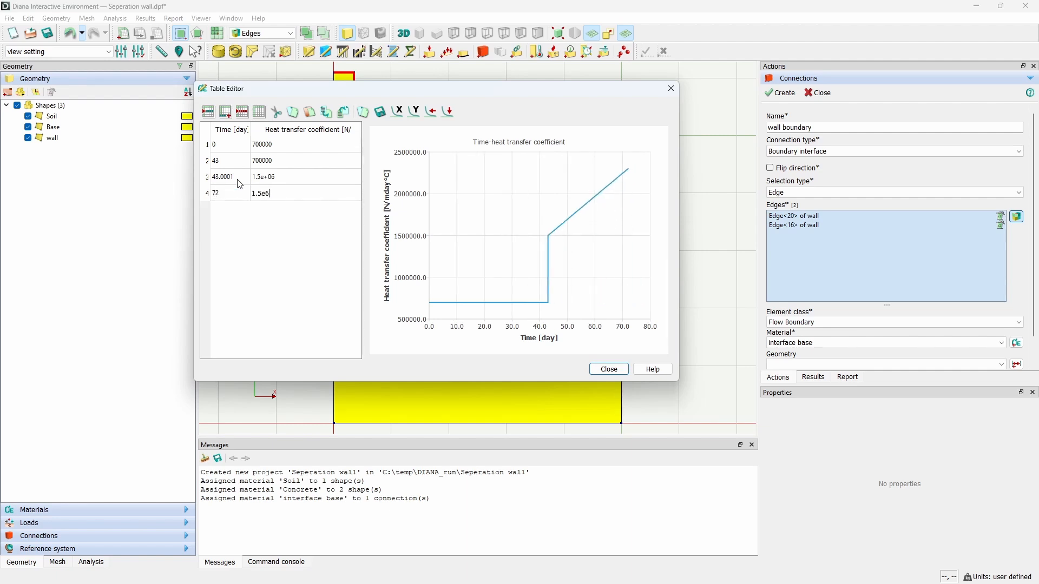
{"action": "left_click", "coordinate": [277, 179]}
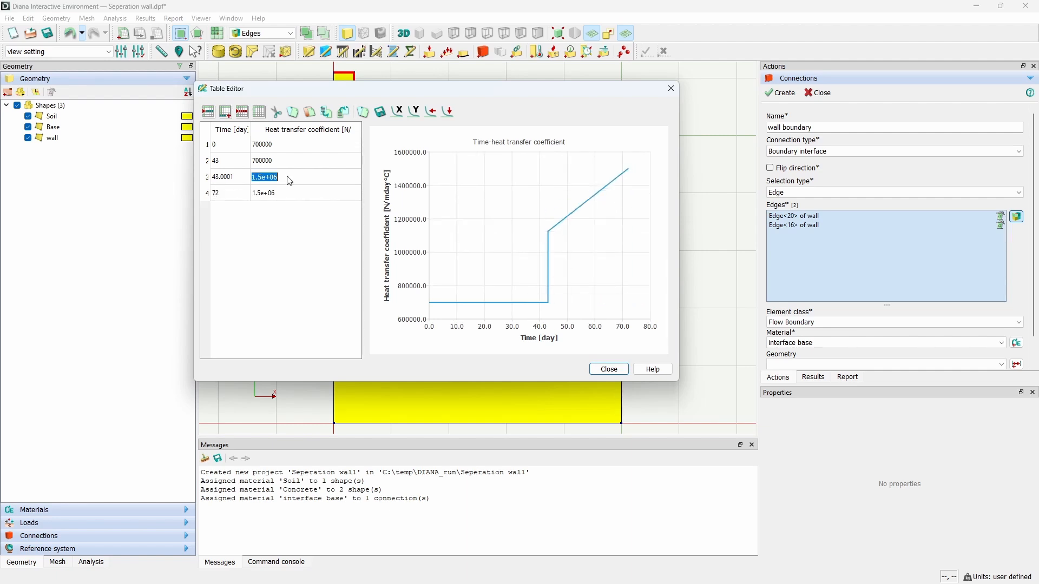
{"action": "left_click", "coordinate": [611, 369]}
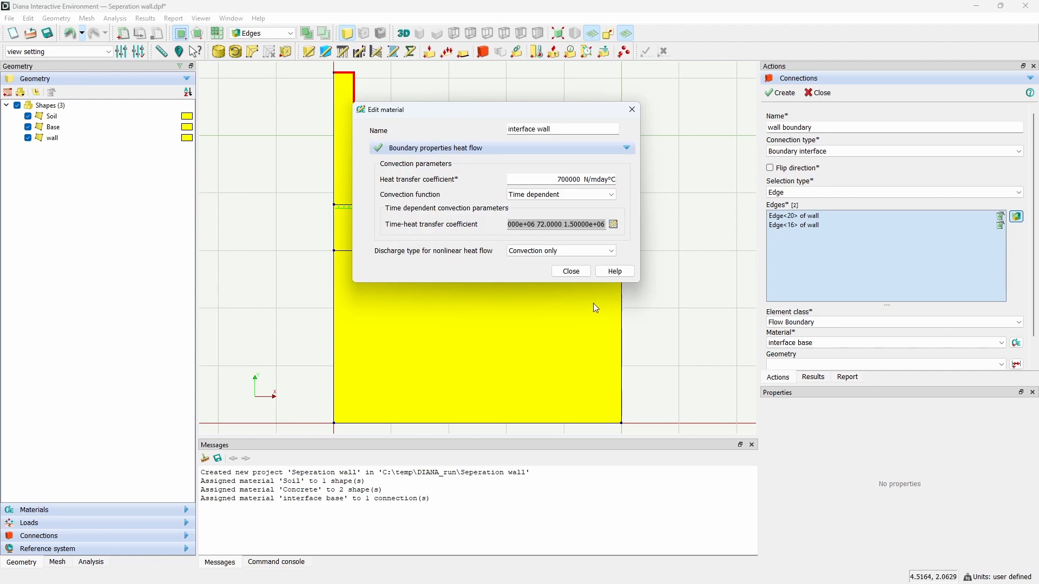
Step: Close the material editor and create the wall boundary connection with the interface wall material
{"action": "left_click", "coordinate": [575, 276]}
{"action": "left_click", "coordinate": [781, 94]}
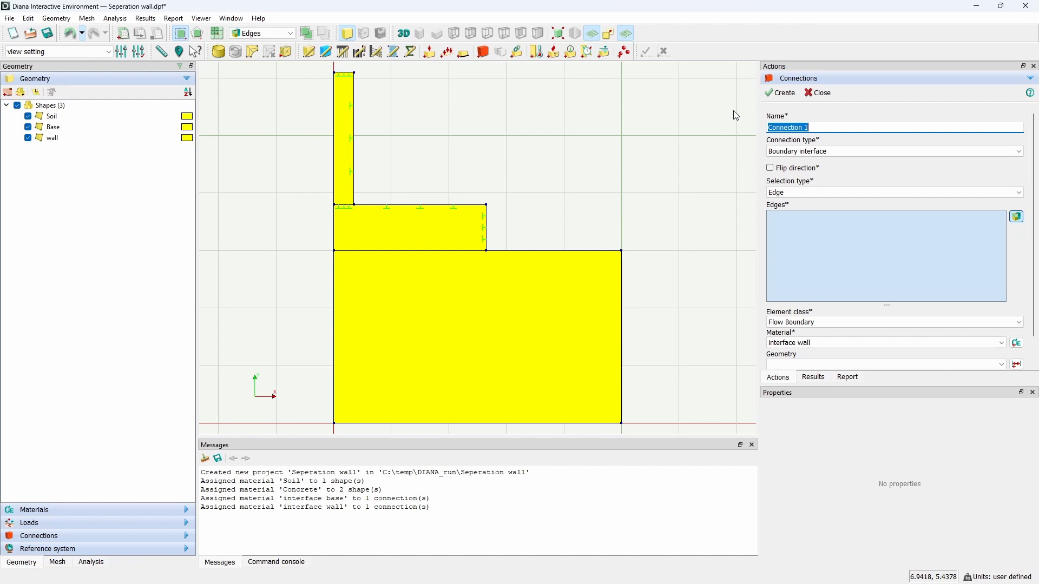
{"action": "left_click", "coordinate": [827, 94]}
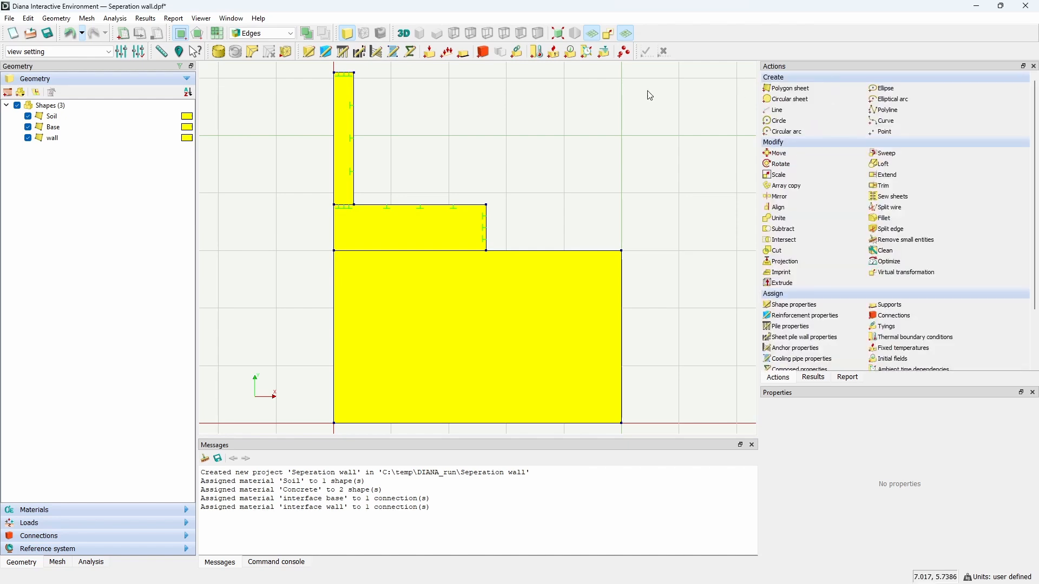
Step: Start a new thermal boundary condition named fix temp soil edge
{"action": "left_click", "coordinate": [534, 52]}
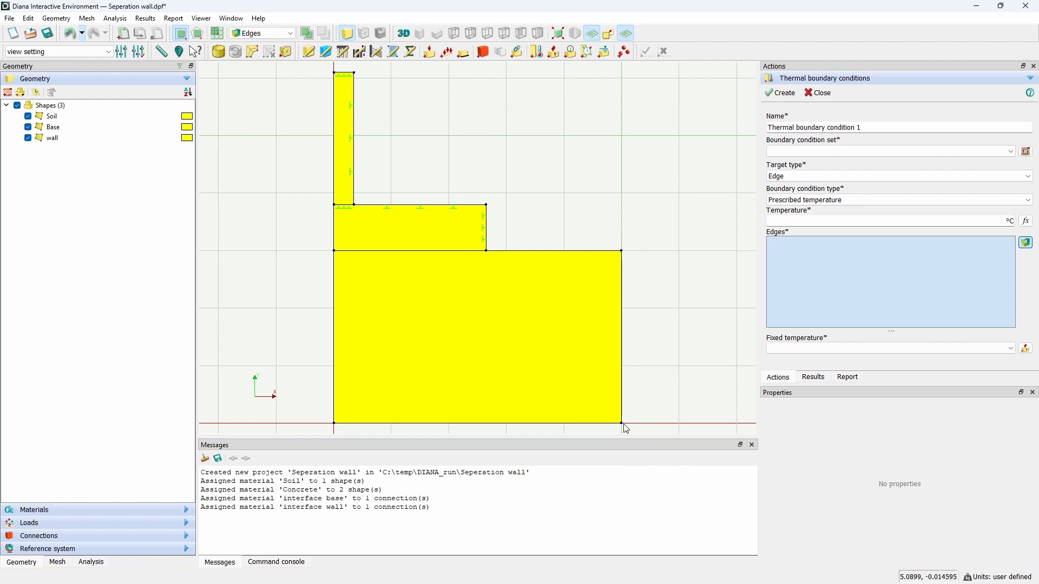
{"action": "triple_click", "coordinate": [892, 129]}
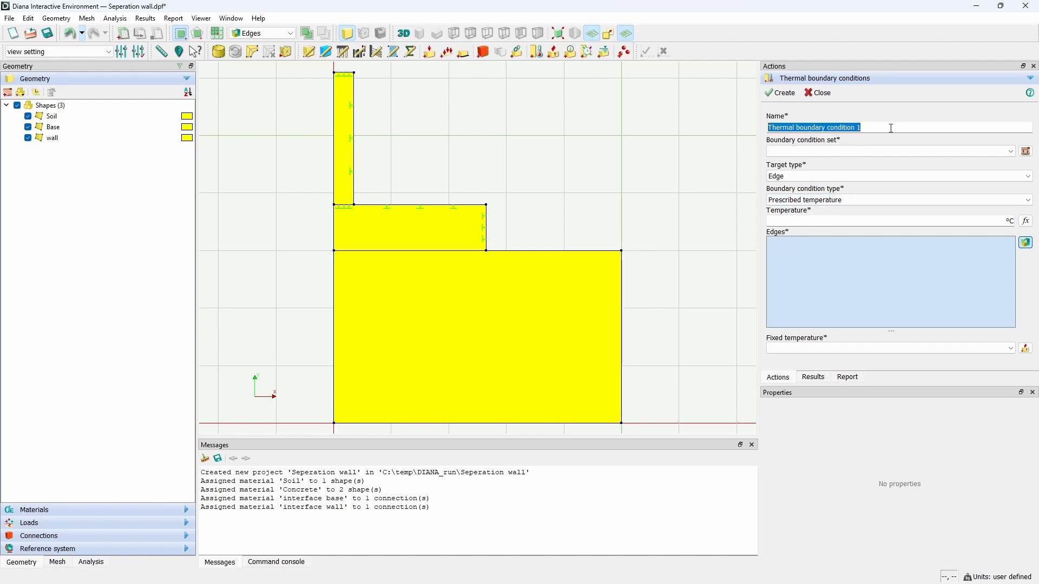
{"action": "type", "text": "fix t"}
{"action": "type", "text": "emp"}
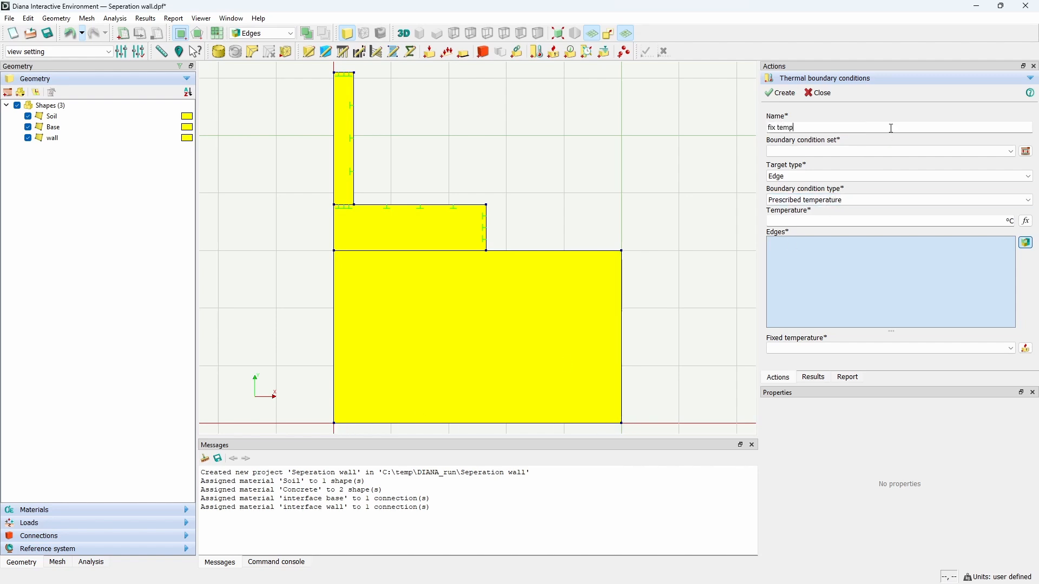
{"action": "type", "text": " soil edge"}
{"action": "key", "text": "ctrl+a"}
{"action": "key", "text": "ctrl+c"}
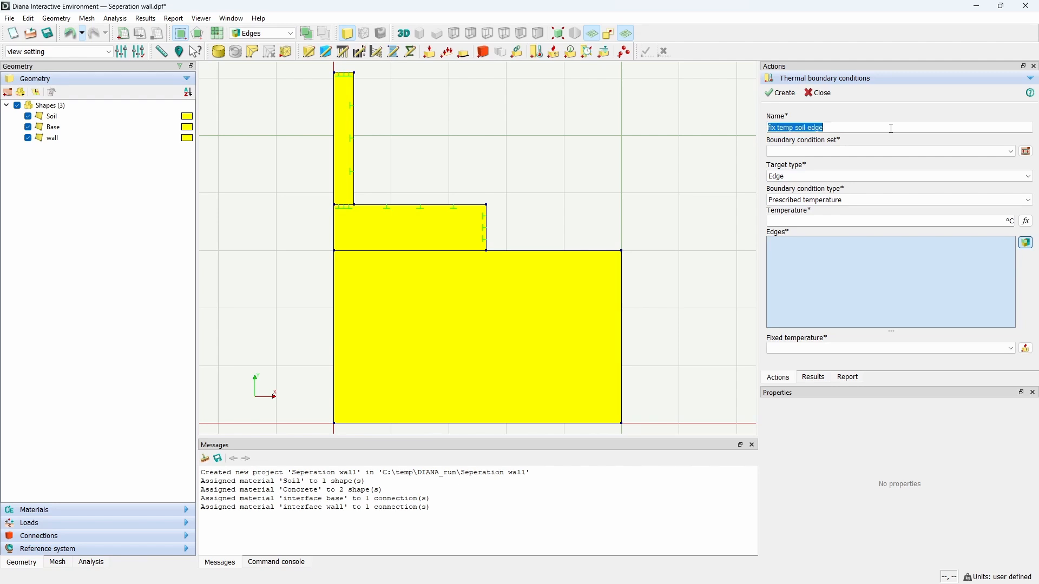
Step: Add a new boundary condition set named fix temp soil edge
{"action": "left_click", "coordinate": [1026, 152]}
{"action": "triple_click", "coordinate": [945, 181]}
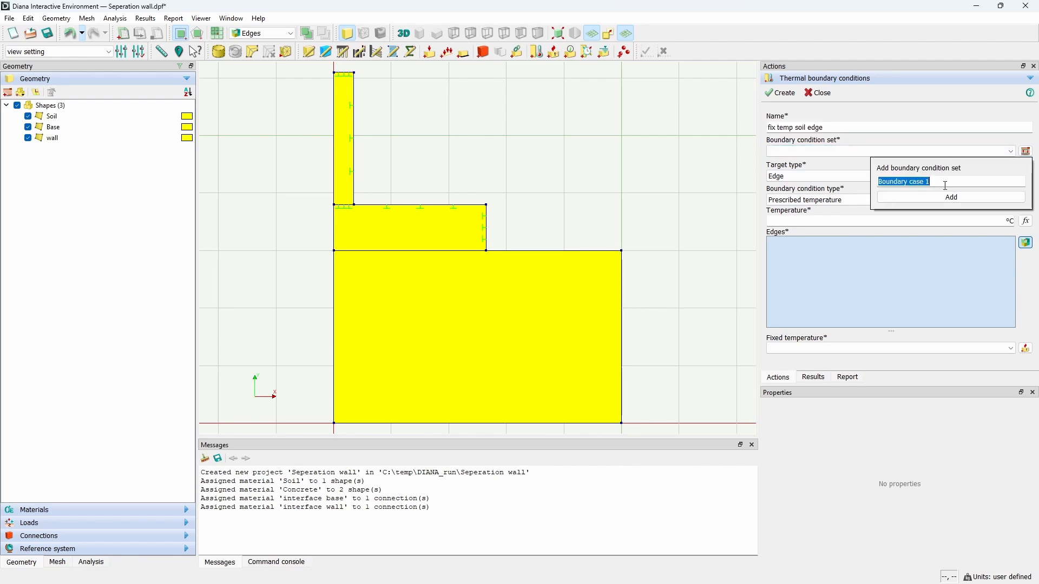
{"action": "key", "text": "ctrl+v"}
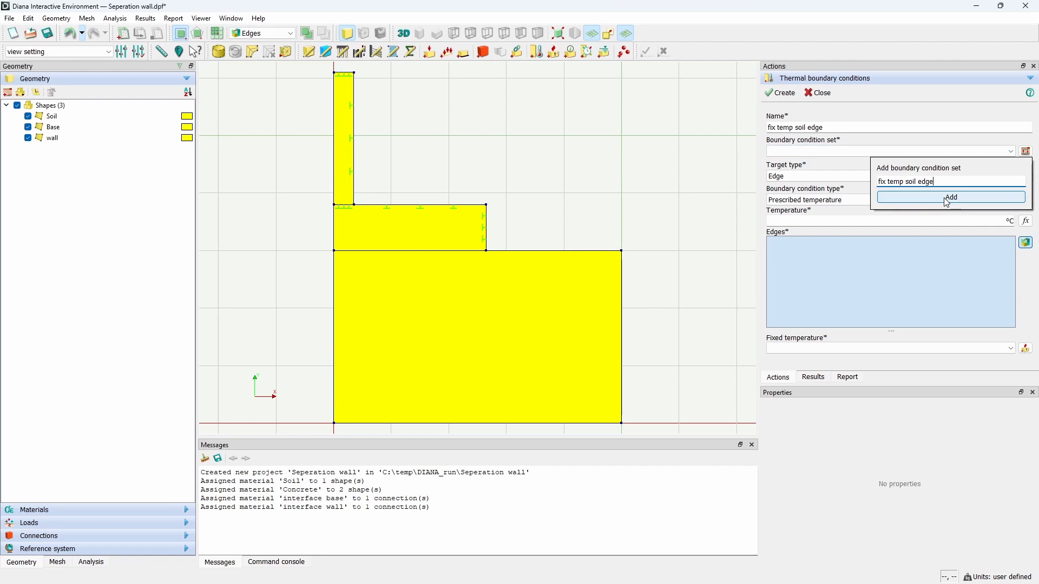
{"action": "left_click", "coordinate": [948, 203]}
Step: Select the soil's upper-right, right and bottom edges for a prescribed temperature of 15 °C
{"action": "left_click_drag", "start_coordinate": [462, 247], "coordinate": [647, 275]}
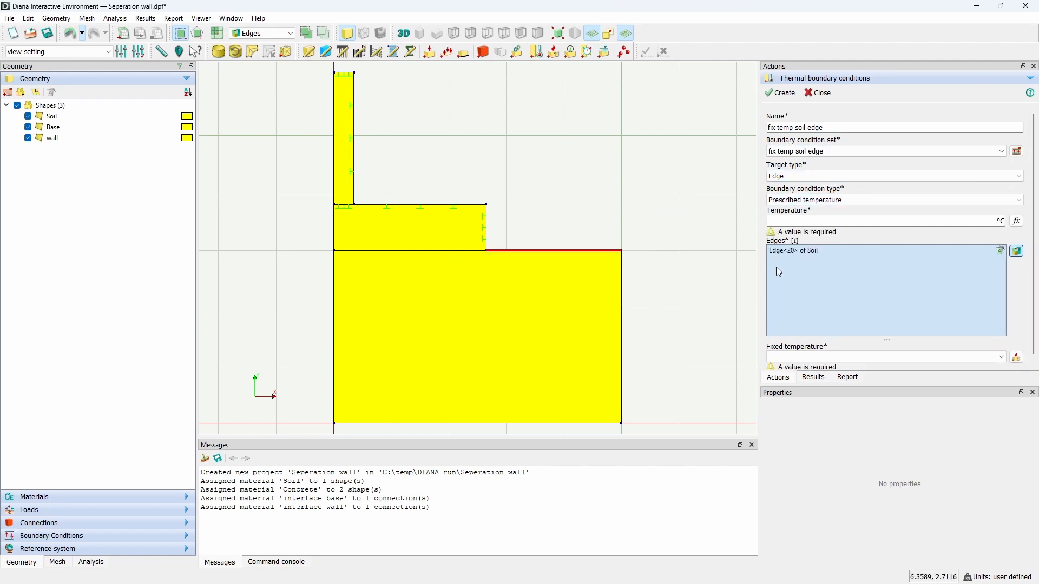
{"action": "left_click_drag", "start_coordinate": [619, 225], "coordinate": [652, 436]}
{"action": "left_click_drag", "start_coordinate": [307, 411], "coordinate": [679, 438]}
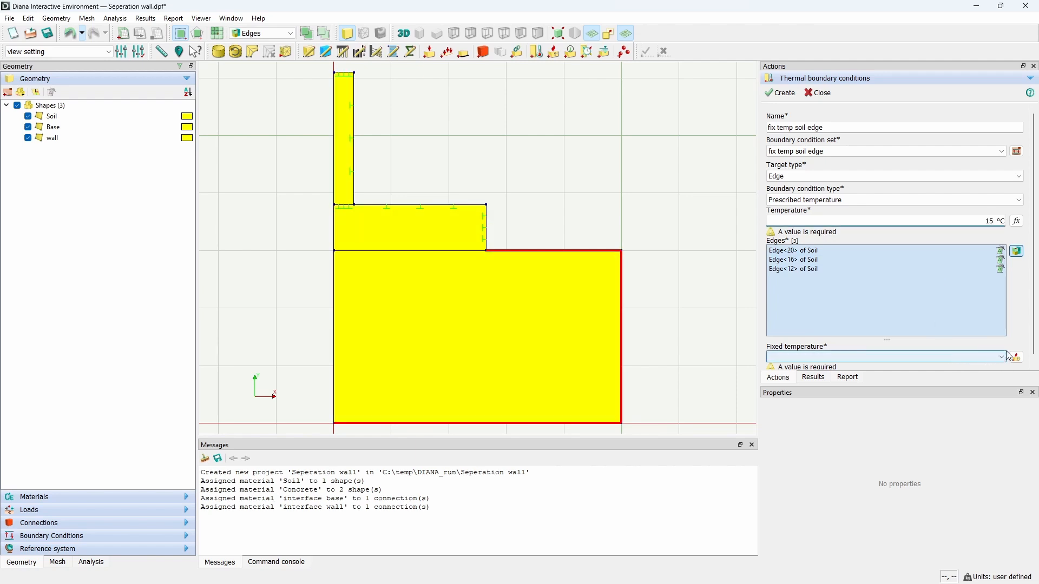
{"action": "left_click", "coordinate": [988, 313]}
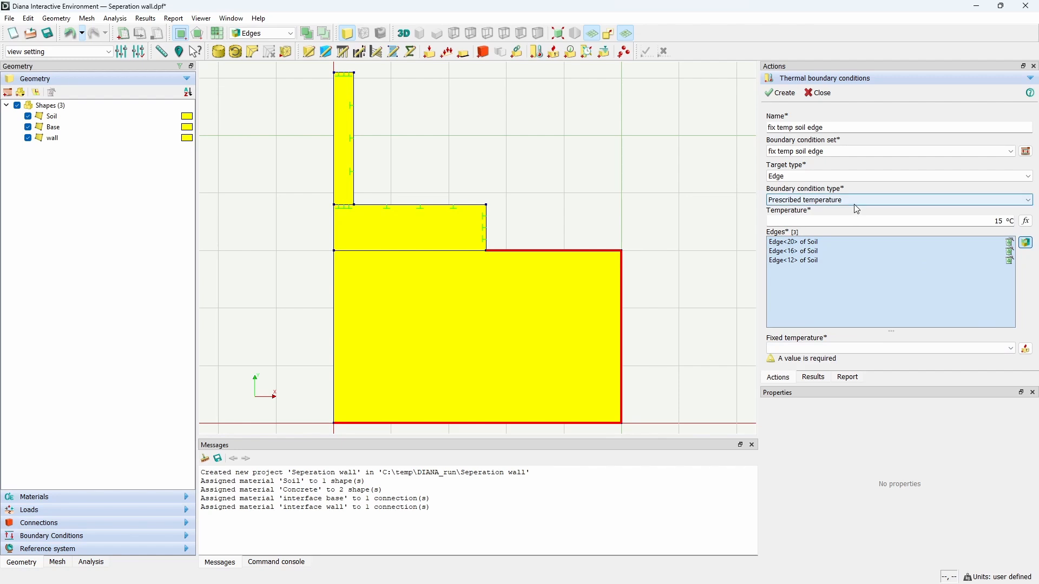
Step: Create a fixed temperature named fix temp soil edge in a new fixed temperature set of the same name
{"action": "left_click", "coordinate": [1027, 349]}
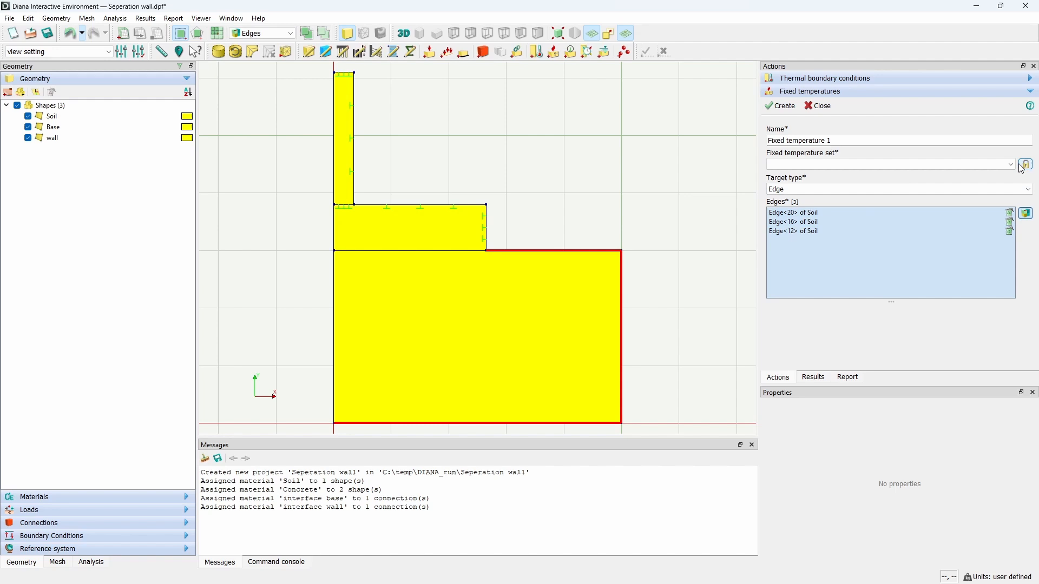
{"action": "triple_click", "coordinate": [1000, 142]}
{"action": "type", "text": "fix temp soil edge"}
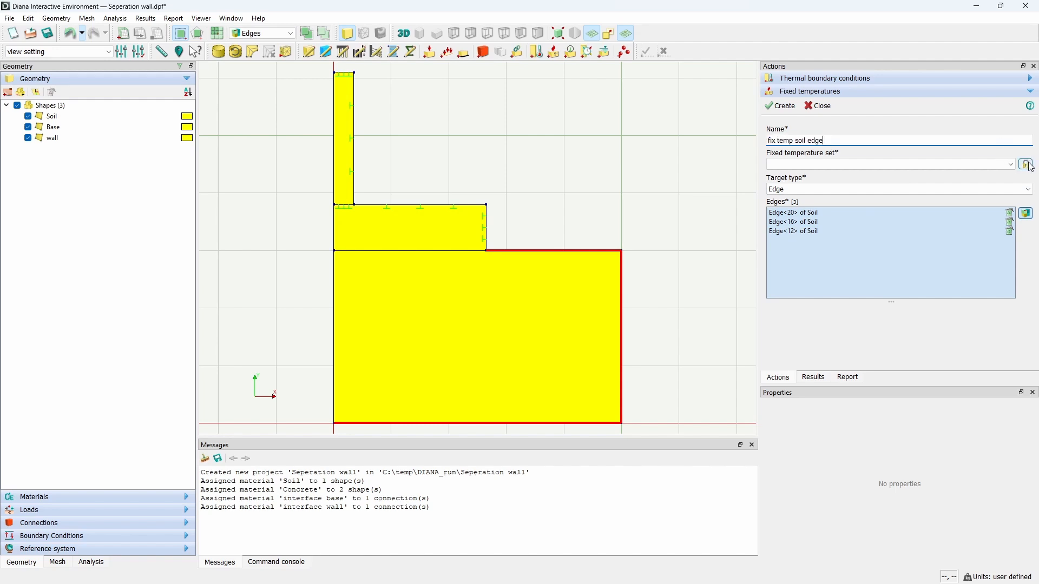
{"action": "left_click", "coordinate": [1028, 165]}
{"action": "triple_click", "coordinate": [916, 195]}
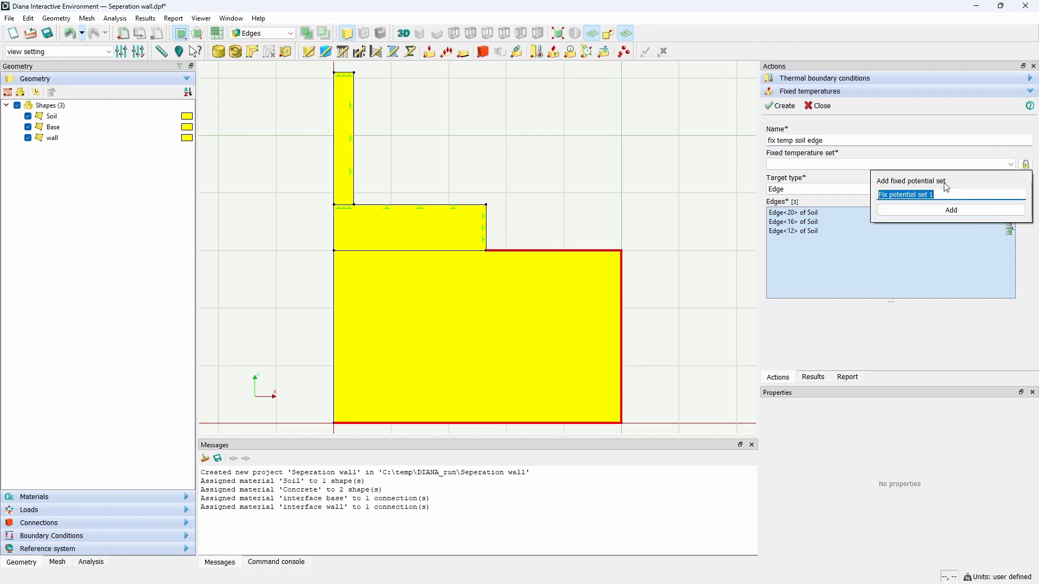
{"action": "type", "text": "fix temp soil edge"}
{"action": "left_click", "coordinate": [950, 213]}
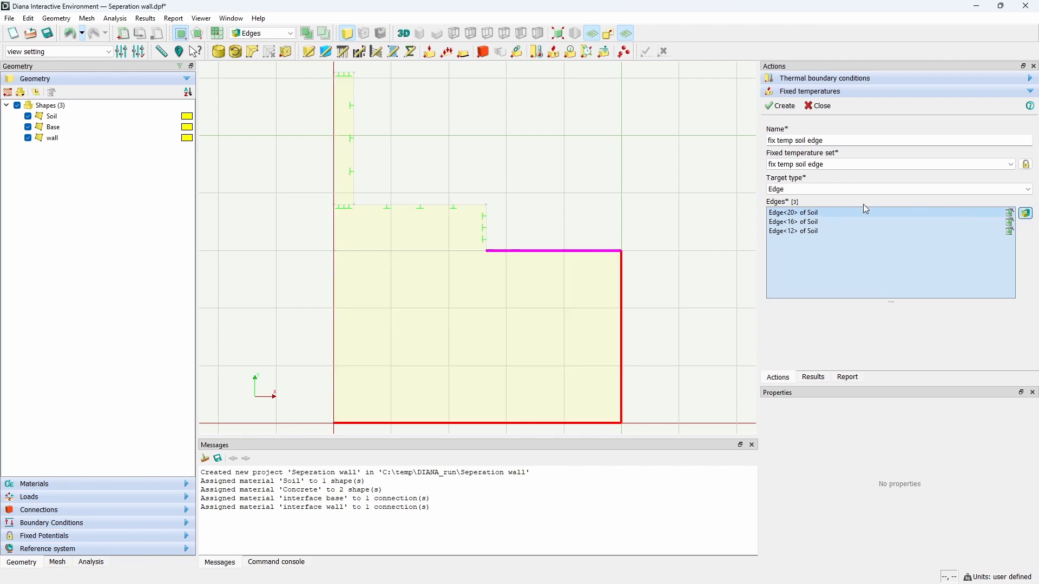
{"action": "left_click", "coordinate": [788, 107]}
Step: Assign the fix temp soil edge fixed temperature to the thermal boundary condition and create it
{"action": "left_click", "coordinate": [840, 89]}
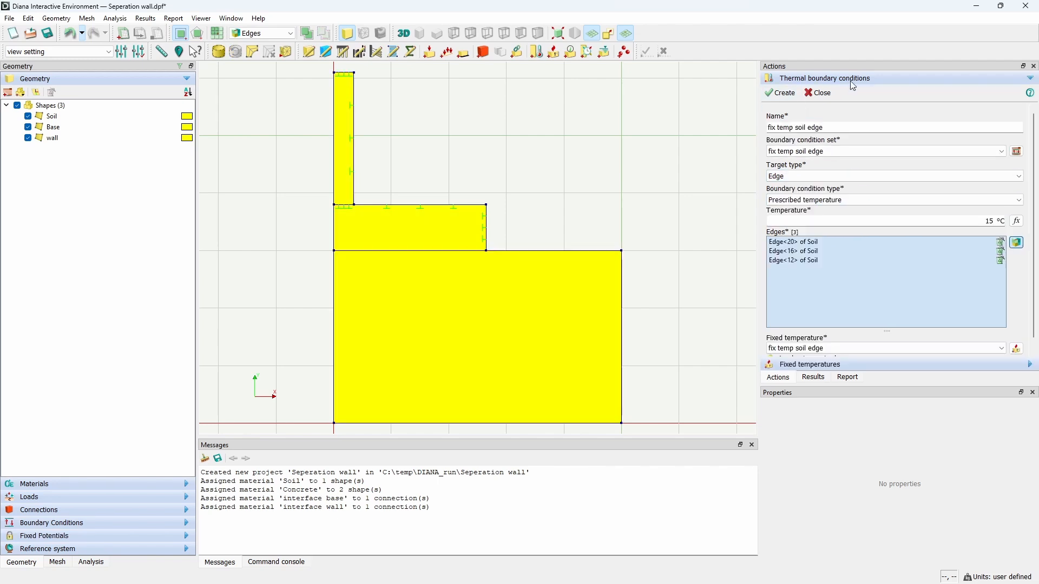
{"action": "left_click", "coordinate": [836, 350]}
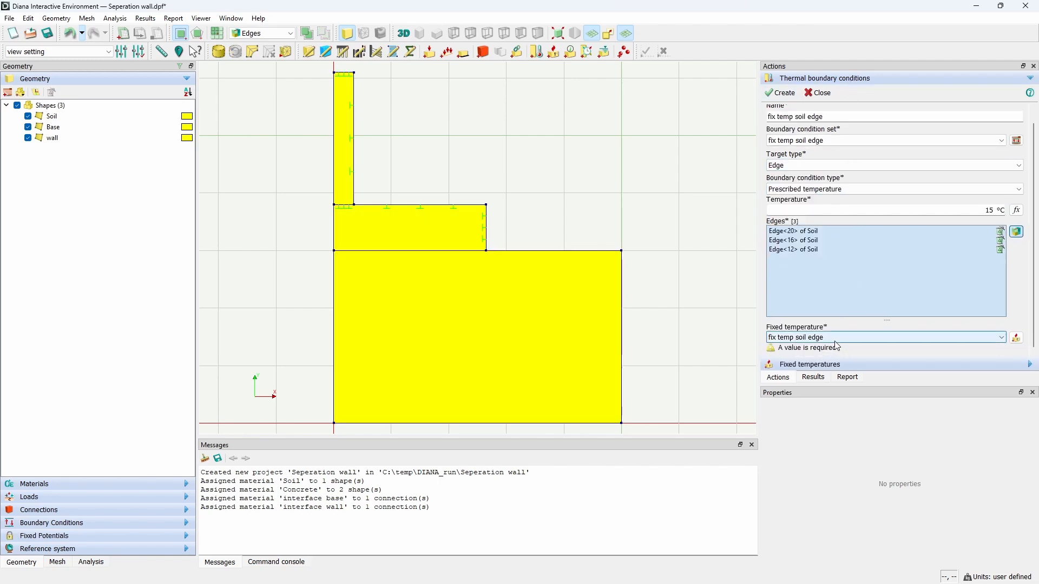
{"action": "left_click", "coordinate": [831, 349]}
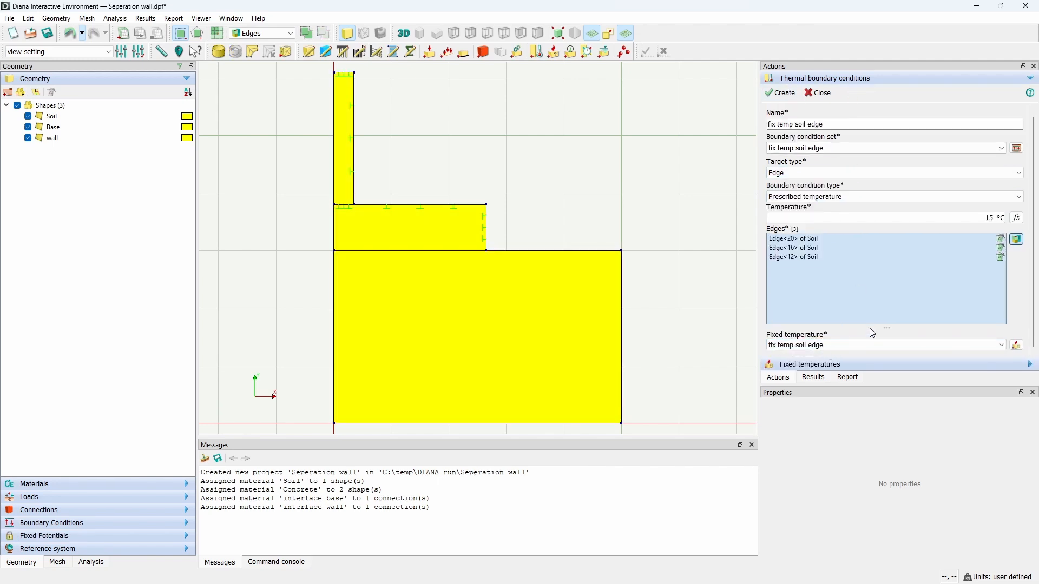
{"action": "left_click", "coordinate": [787, 95]}
{"action": "left_click", "coordinate": [820, 86]}
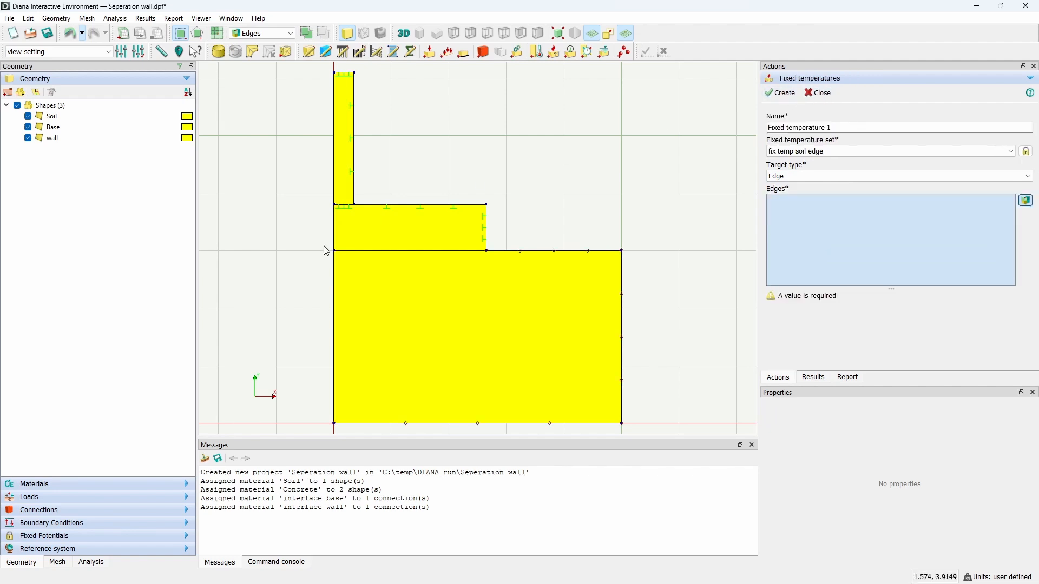
Step: Expand the boundary conditions tree to inspect the fix temp soil edge entries
{"action": "left_click", "coordinate": [82, 525]}
{"action": "left_click", "coordinate": [6, 156]}
{"action": "left_click", "coordinate": [45, 168]}
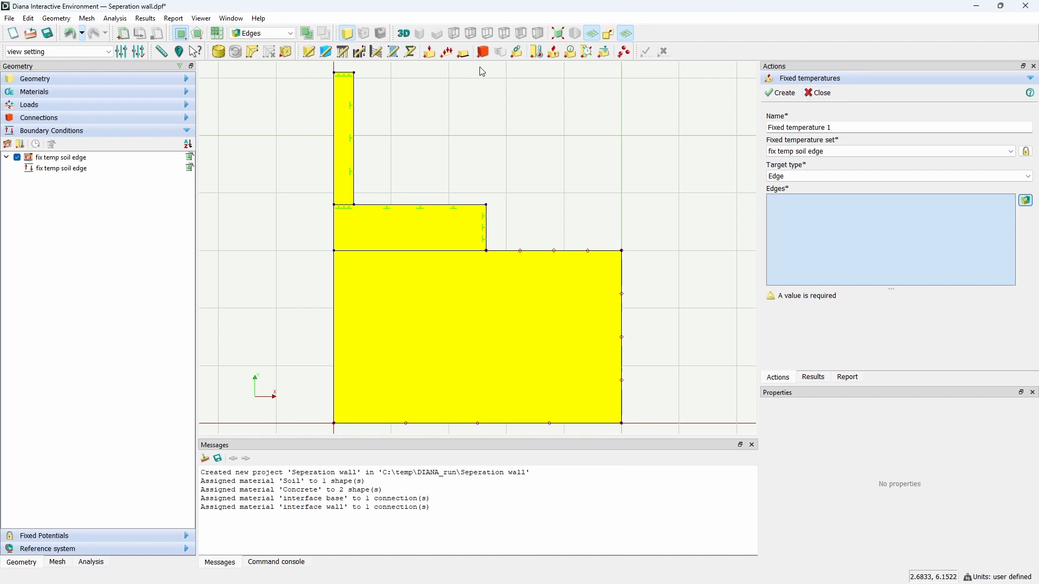
Step: Start another thermal boundary condition named external temp
{"action": "left_click", "coordinate": [537, 52]}
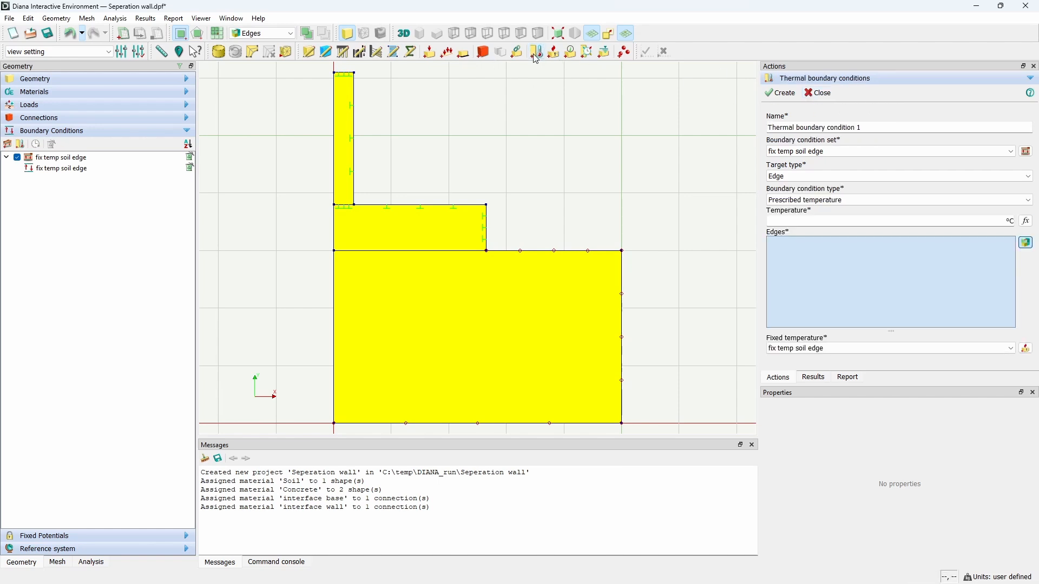
{"action": "triple_click", "coordinate": [878, 122]}
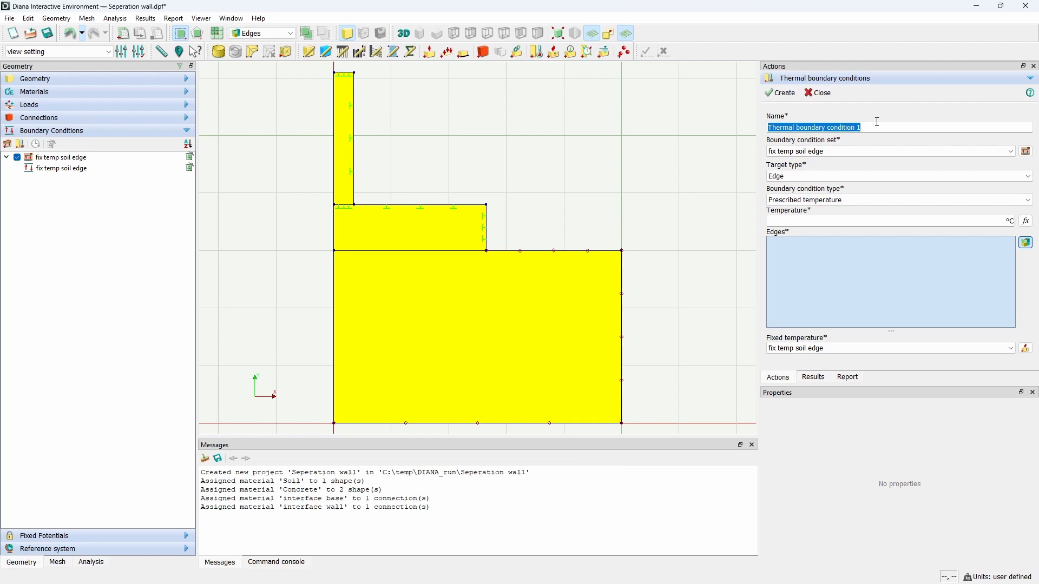
{"action": "type", "text": "exter"}
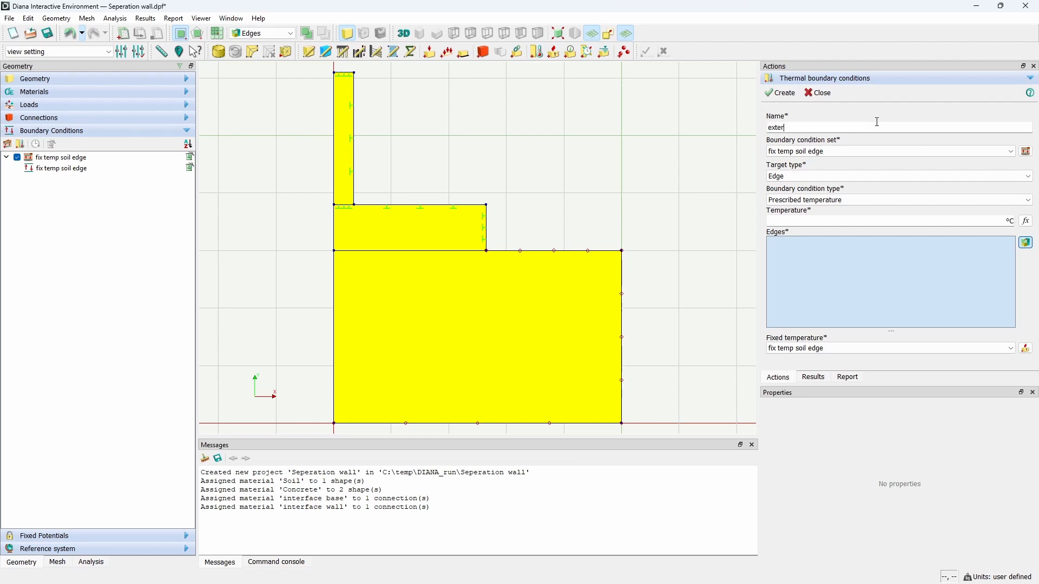
{"action": "type", "text": "nal temp"}
{"action": "triple_click", "coordinate": [878, 122]}
{"action": "key", "text": "ctrl+c"}
Step: Add a new boundary condition set named external temp
{"action": "left_click", "coordinate": [1027, 151]}
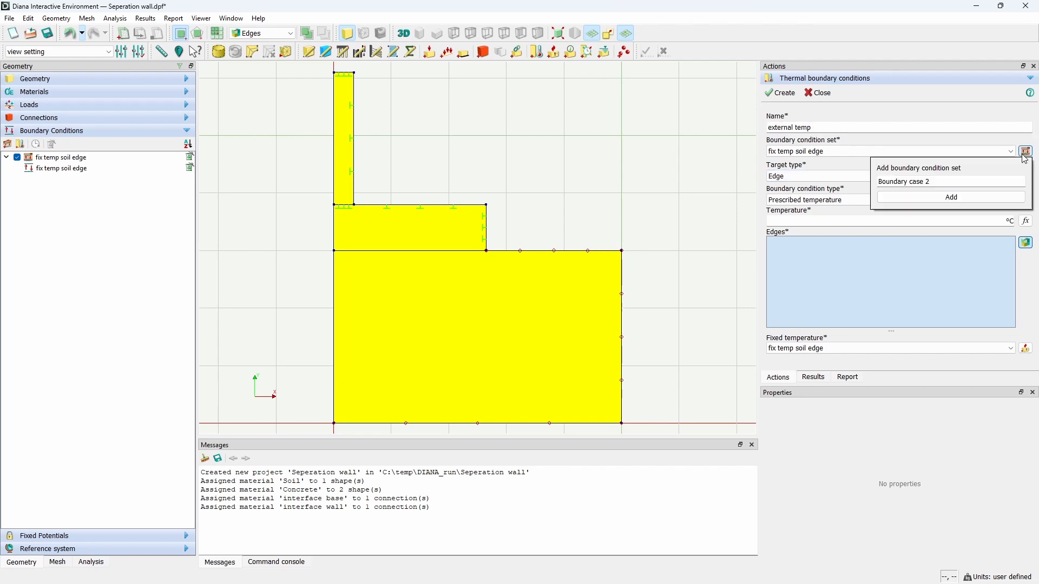
{"action": "key", "text": "ctrl+v"}
{"action": "left_click", "coordinate": [946, 197]}
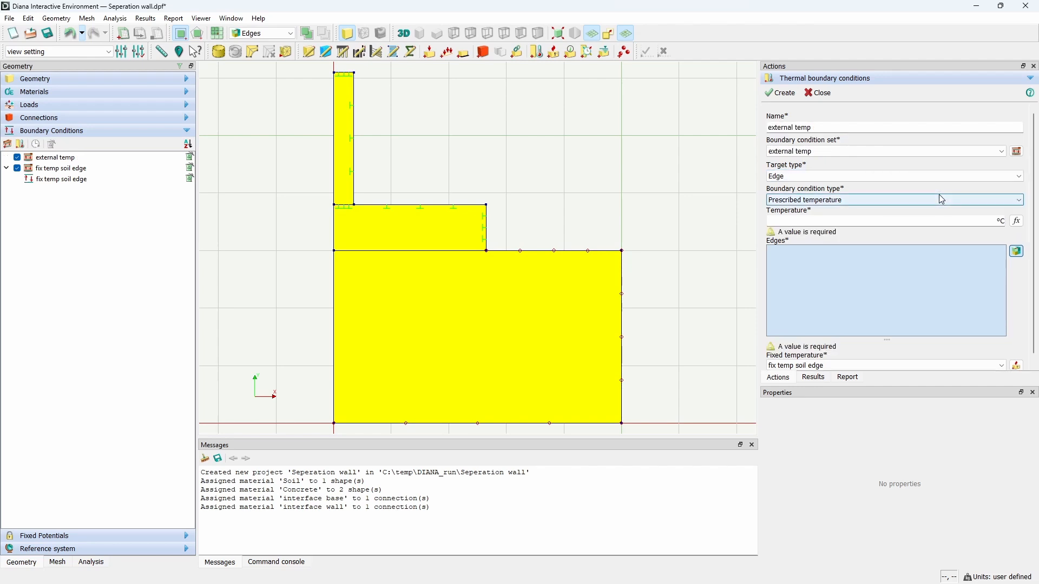
Step: Set the target type to Edge and the boundary condition type to External temperature
{"action": "left_click", "coordinate": [782, 181]}
{"action": "left_click", "coordinate": [783, 186]}
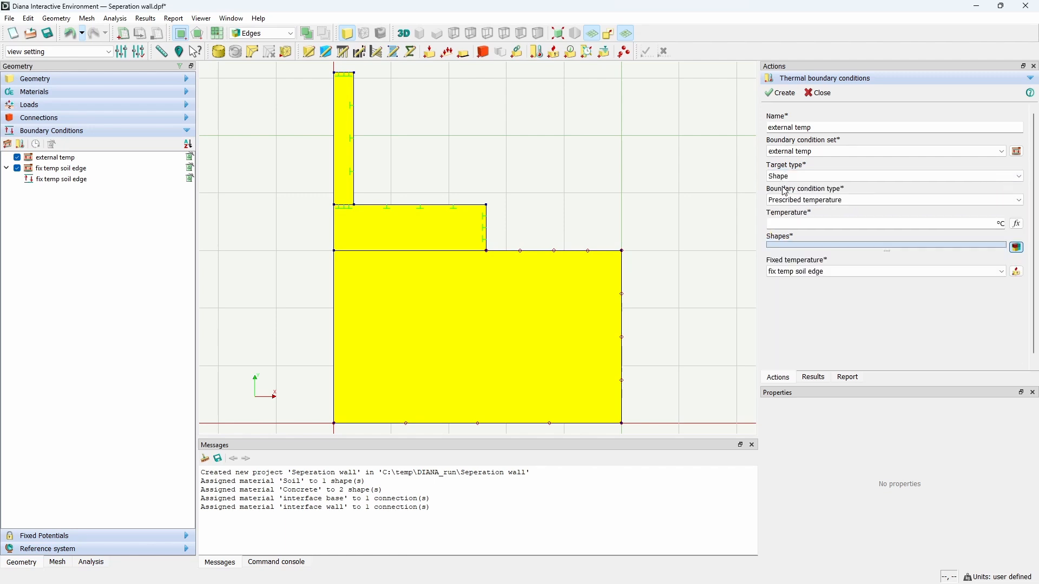
{"action": "left_click", "coordinate": [814, 200]}
{"action": "left_click", "coordinate": [812, 177]}
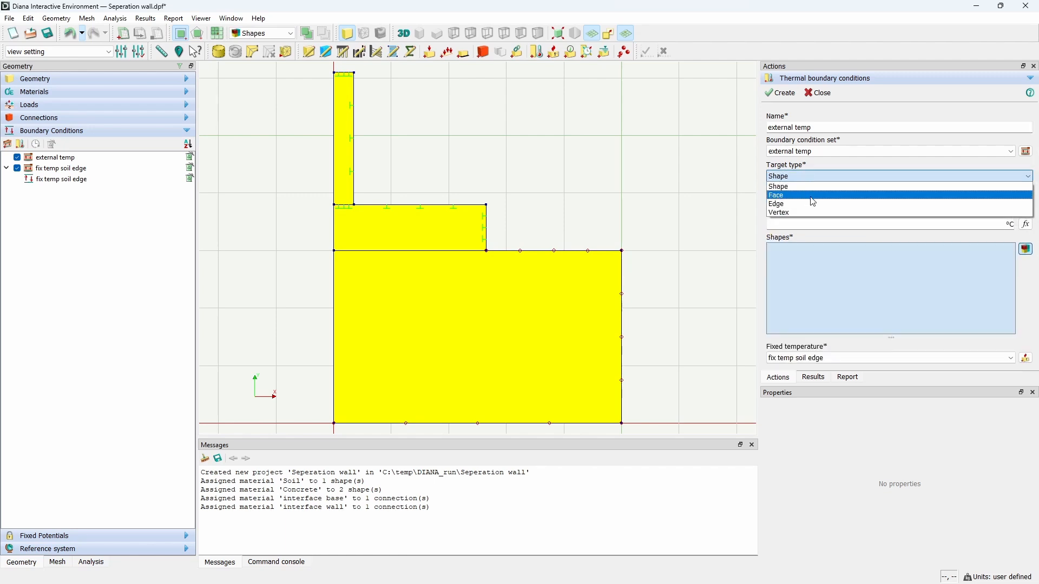
{"action": "left_click", "coordinate": [812, 201]}
{"action": "left_click", "coordinate": [814, 200]}
{"action": "left_click", "coordinate": [814, 220]}
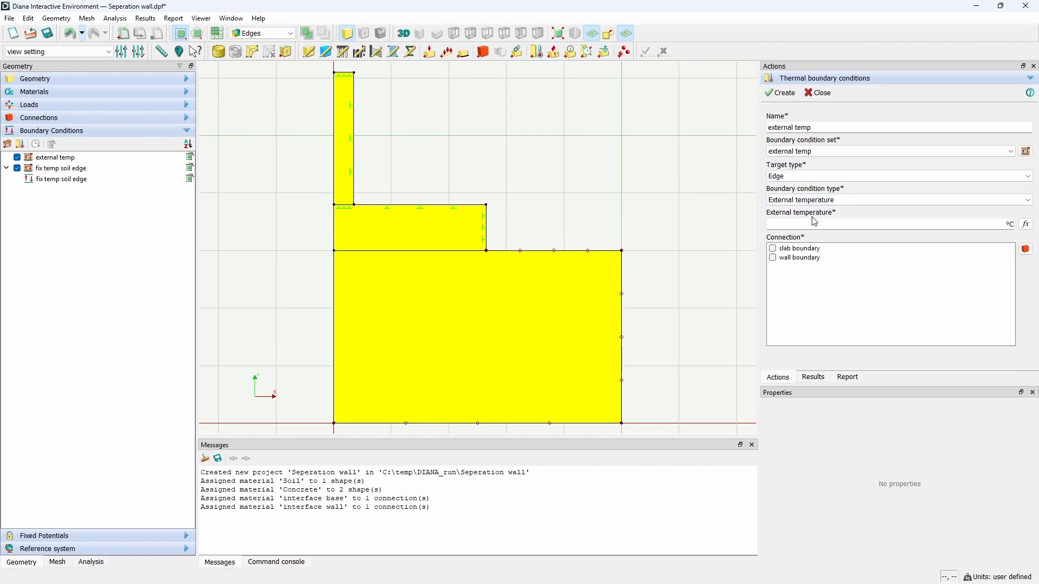
Step: Set the external temperature to 20 °C for the slab boundary and wall boundary connections and create the condition
{"action": "type", "text": "20"}
{"action": "left_click", "coordinate": [773, 249]}
{"action": "left_click", "coordinate": [773, 258]}
{"action": "left_click", "coordinate": [783, 93]}
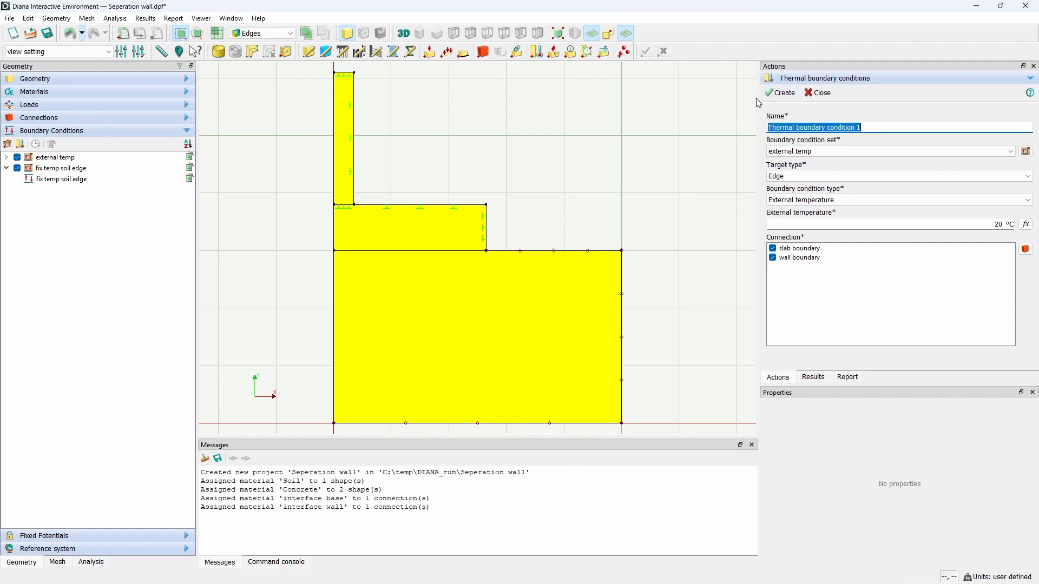
{"action": "left_click", "coordinate": [803, 96]}
{"action": "left_click", "coordinate": [6, 157]}
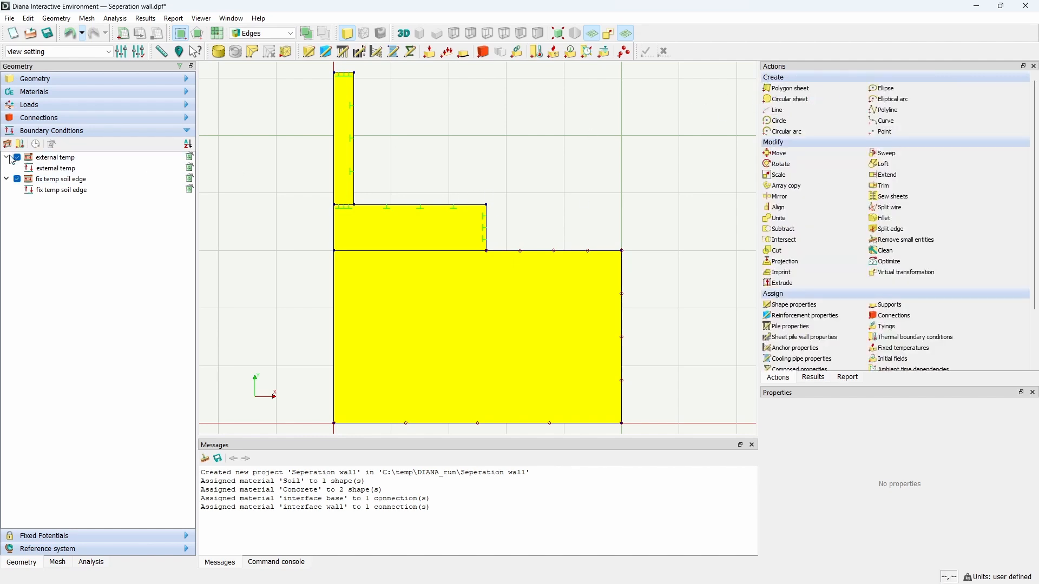
Step: Review which model edges each thermal boundary condition set covers
{"action": "left_click", "coordinate": [71, 169]}
{"action": "left_click", "coordinate": [76, 190]}
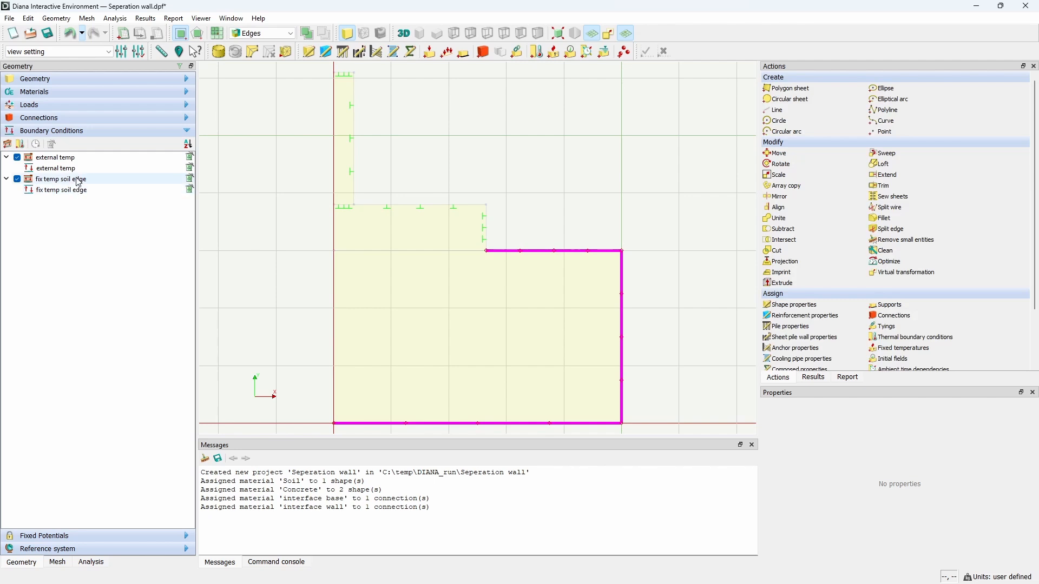
{"action": "left_click", "coordinate": [76, 170]}
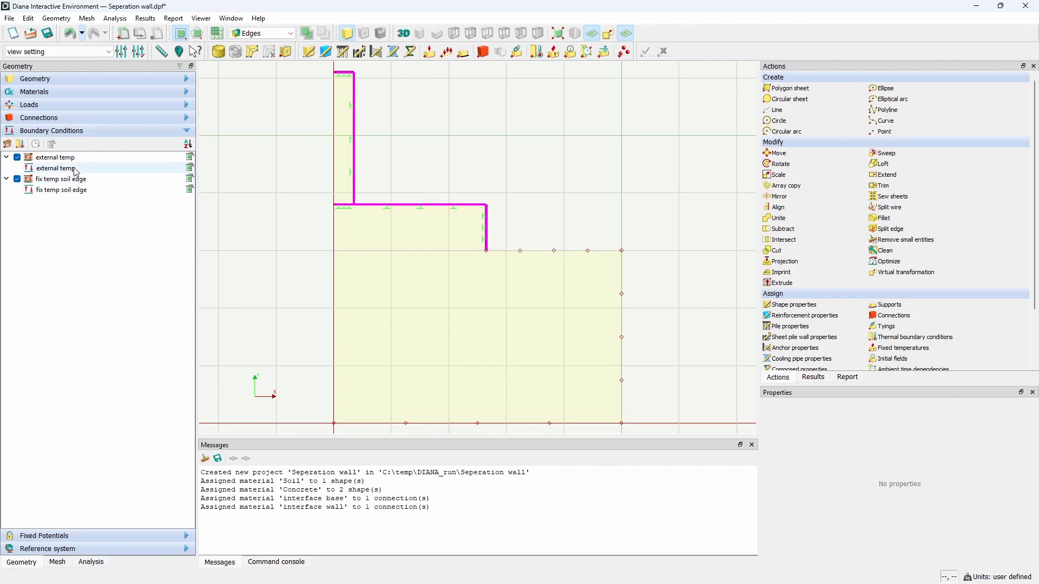
{"action": "left_click", "coordinate": [37, 145]}
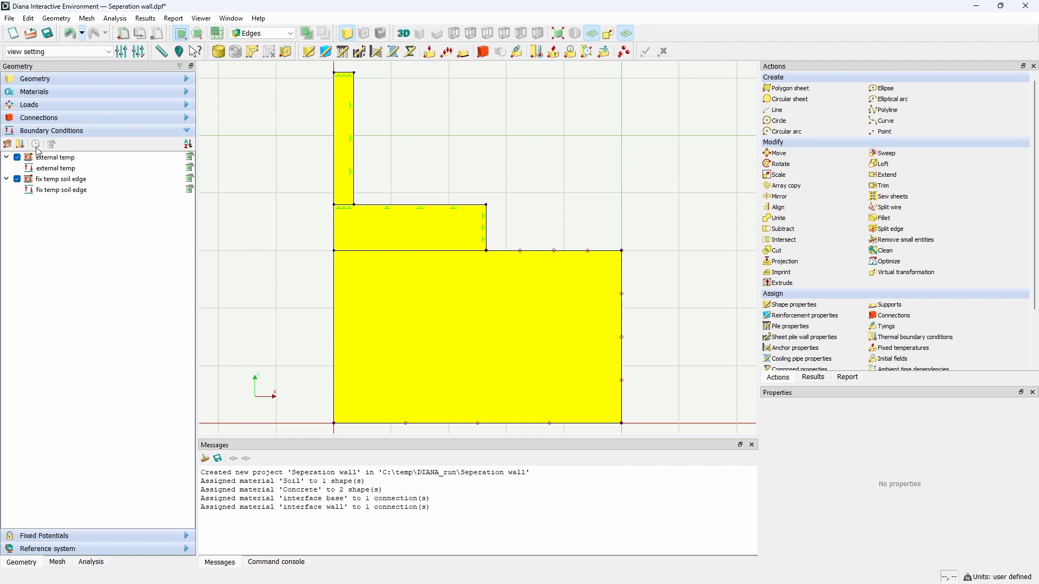
Step: Define time factors for the fix temp soil edge set: factor 1 at time 0 and factor 1 at 72 days
{"action": "left_click", "coordinate": [45, 179]}
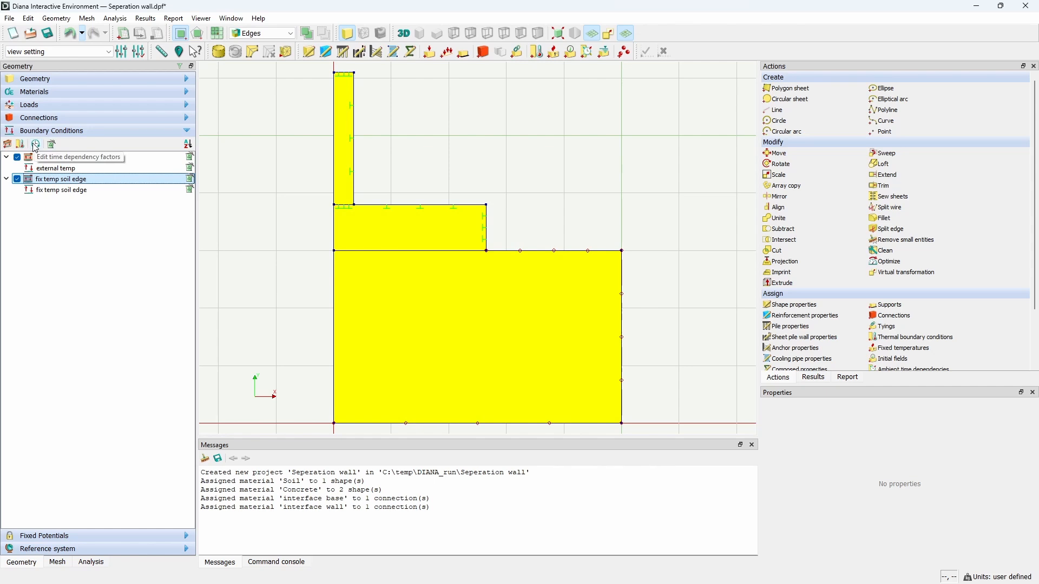
{"action": "left_click", "coordinate": [36, 144]}
{"action": "left_click", "coordinate": [195, 212]}
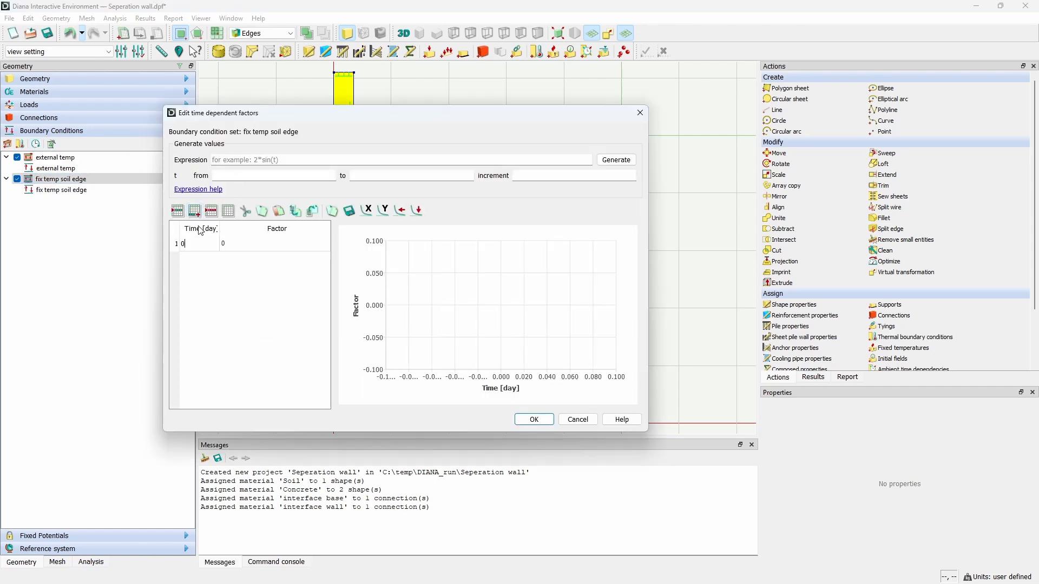
{"action": "left_click", "coordinate": [232, 245]}
{"action": "type", "text": "1"}
{"action": "left_click", "coordinate": [195, 212]}
{"action": "type", "text": "7"}
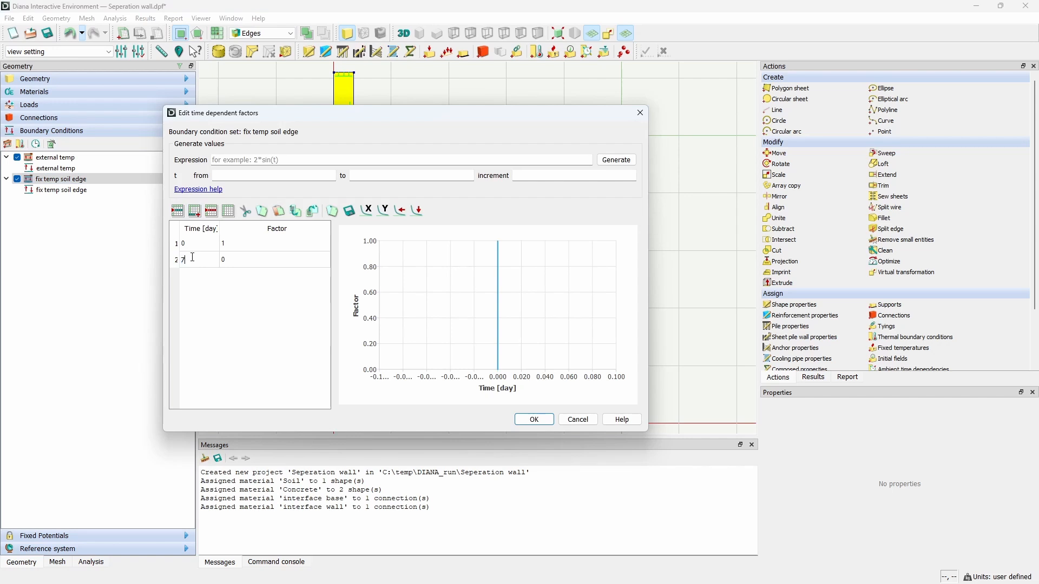
{"action": "type", "text": "2"}
{"action": "key", "text": "Tab"}
{"action": "type", "text": "1"}
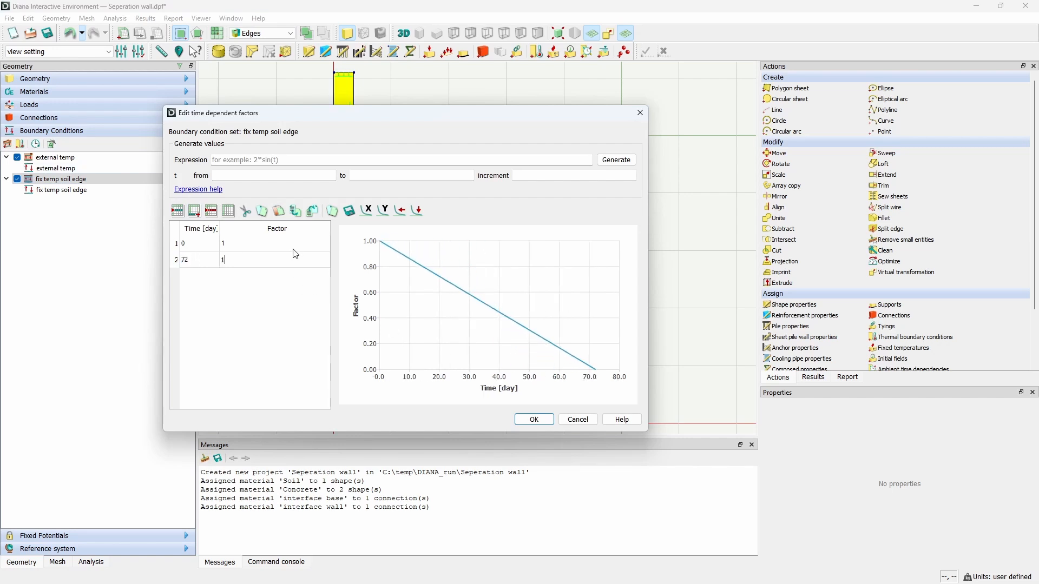
{"action": "left_click", "coordinate": [535, 420]}
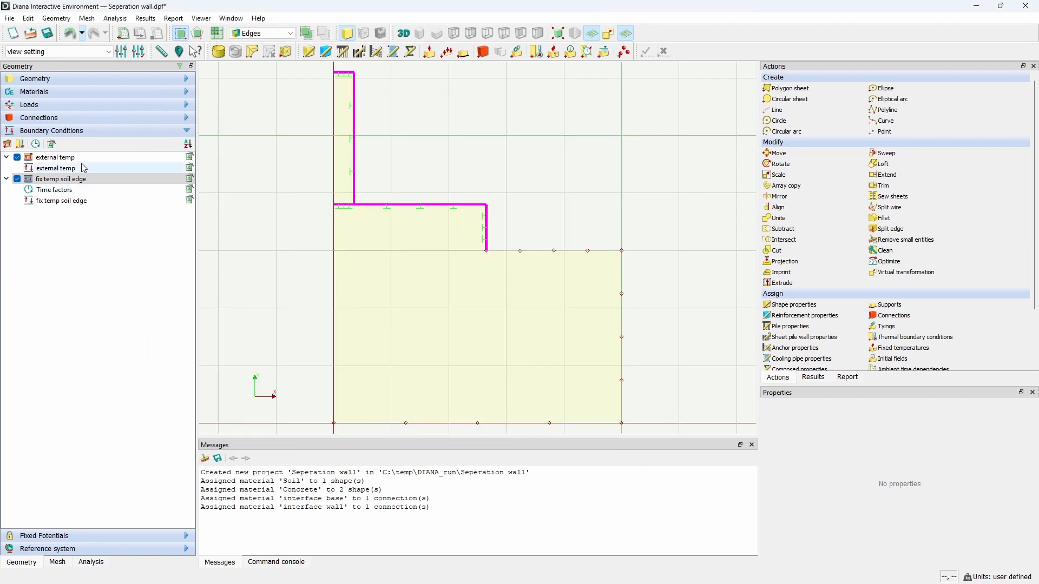
Step: Define time factors for the external temp set: factor 1 at time 0 and factor 1 at 72 days
{"action": "left_click", "coordinate": [71, 157]}
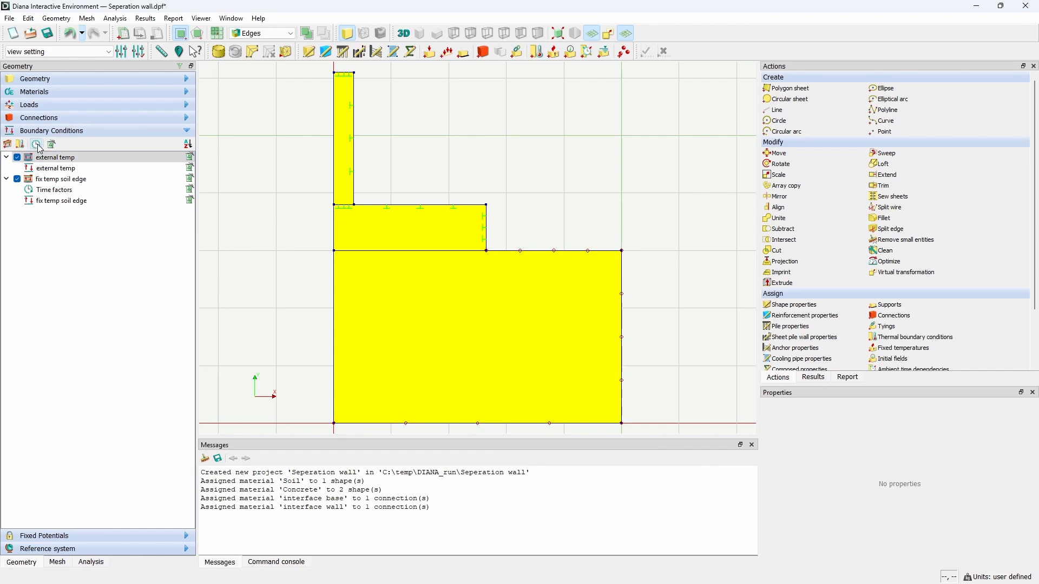
{"action": "left_click", "coordinate": [38, 145]}
{"action": "left_click", "coordinate": [196, 212]}
{"action": "double_click", "coordinate": [224, 243]}
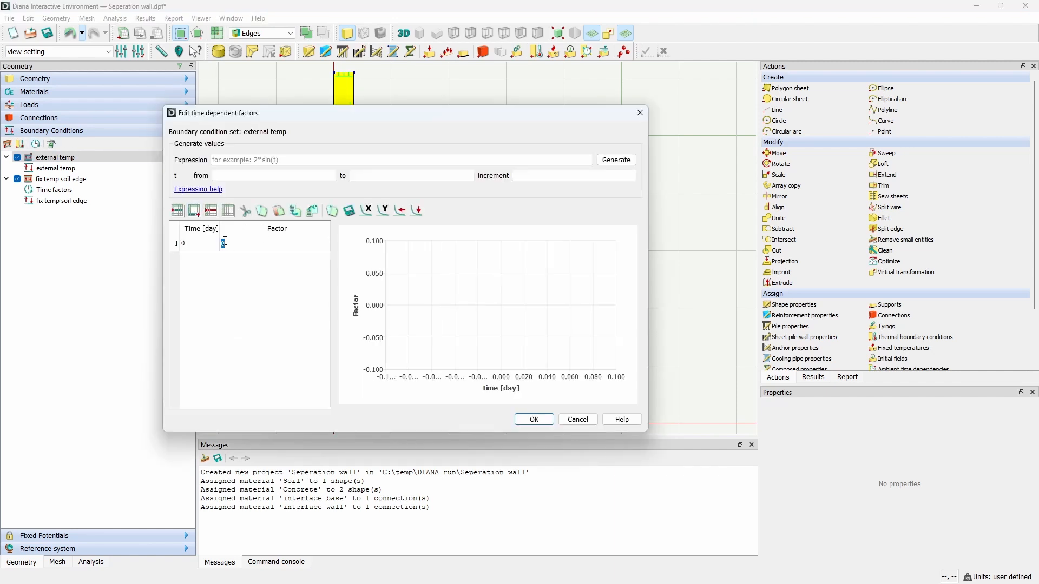
{"action": "type", "text": "1"}
{"action": "key", "text": "Return"}
{"action": "type", "text": "72"}
{"action": "key", "text": "Tab"}
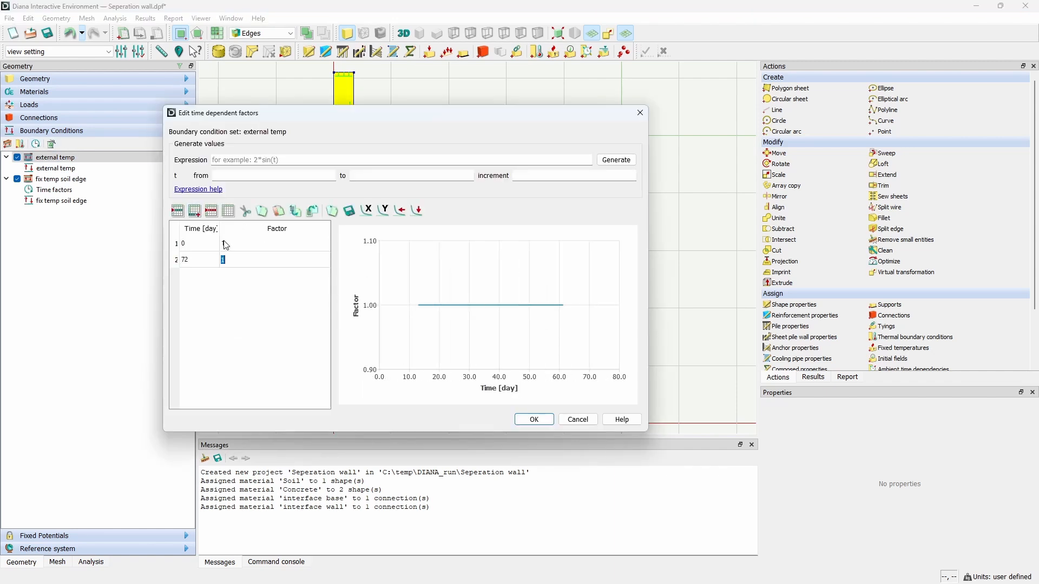
{"action": "left_click", "coordinate": [538, 423]}
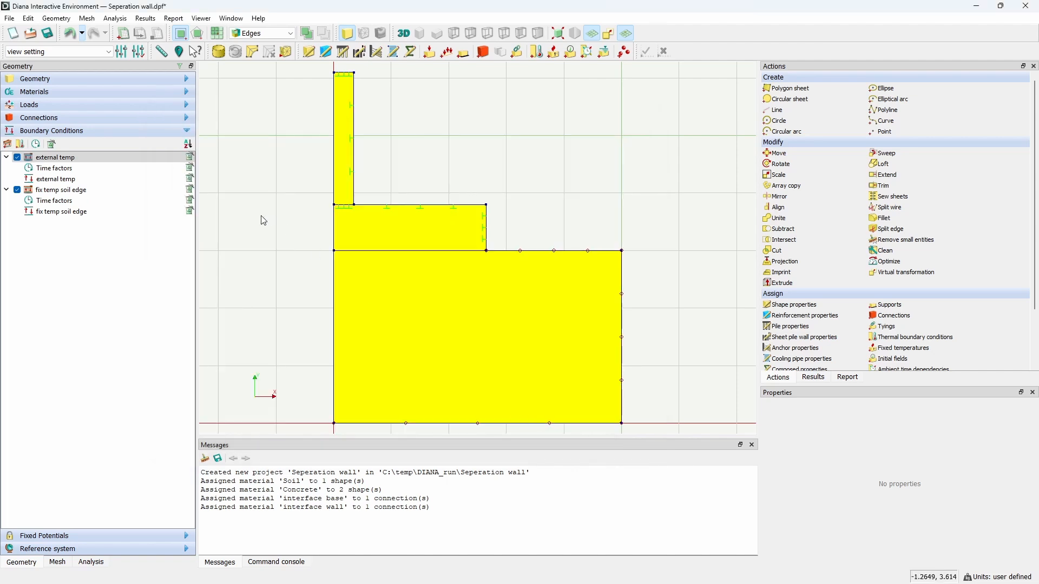
Step: Start an initial field named initial temp soil and add a new initial field set named initial temp
{"action": "left_click", "coordinate": [571, 52]}
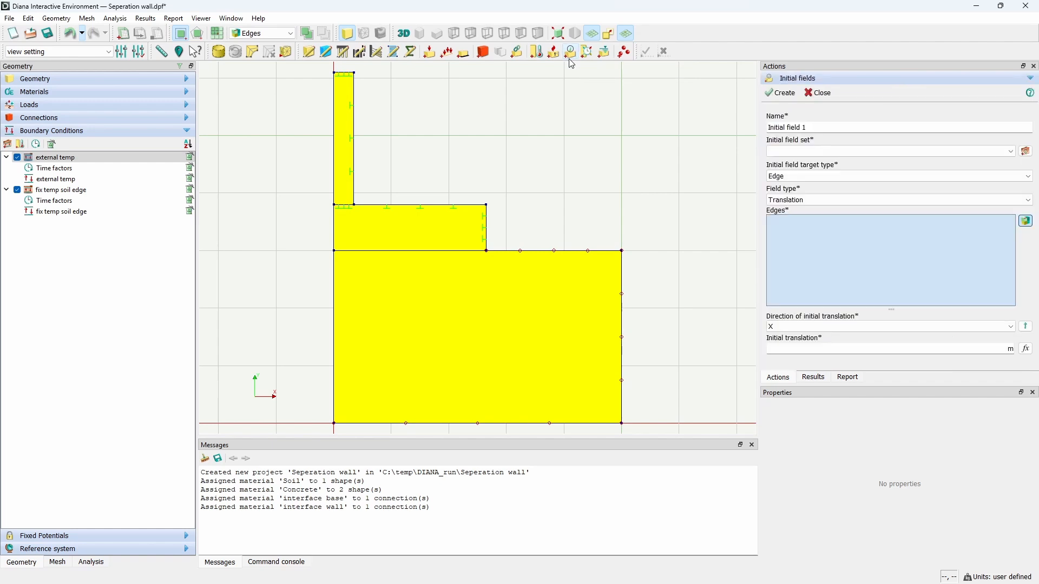
{"action": "triple_click", "coordinate": [821, 129]}
{"action": "type", "text": "in"}
{"action": "left_click", "coordinate": [1027, 152]}
{"action": "triple_click", "coordinate": [898, 181]}
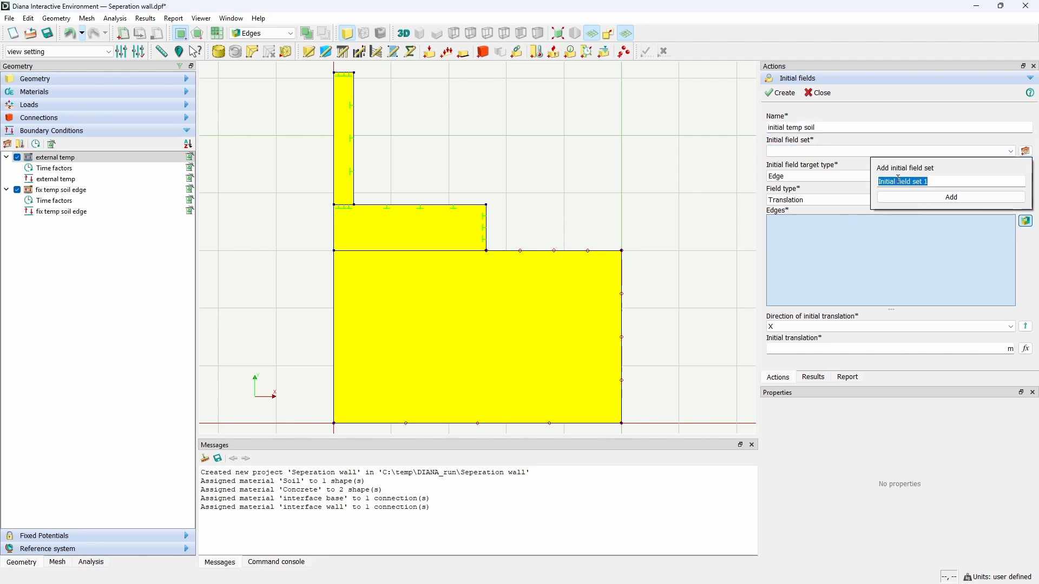
{"action": "type", "text": "initial temp"}
{"action": "left_click", "coordinate": [915, 199]}
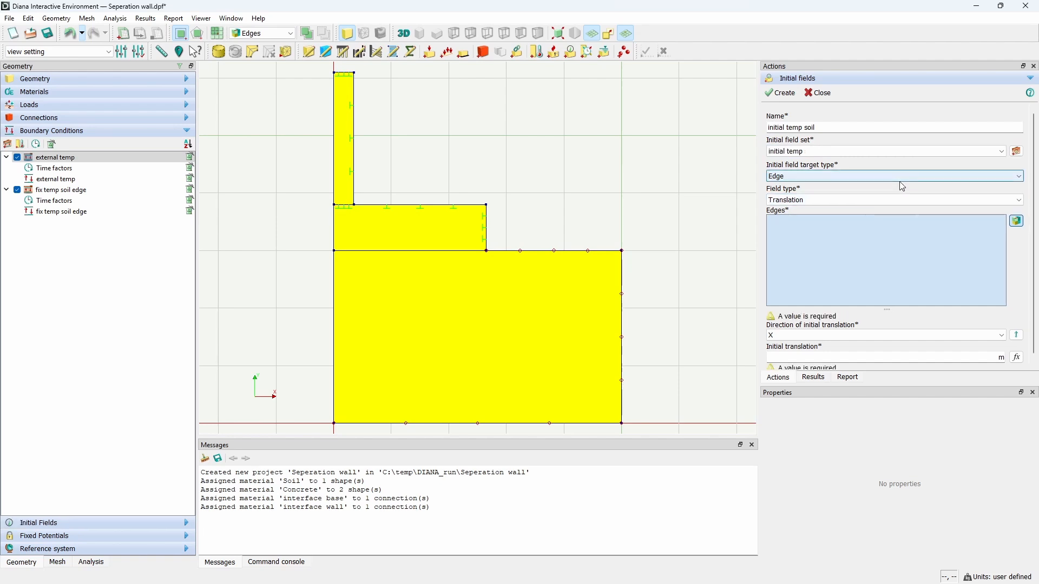
Step: Set the initial field to a Temperature type on the soil shape with 15 °C and create it
{"action": "left_click", "coordinate": [905, 187]}
{"action": "left_click", "coordinate": [902, 187]}
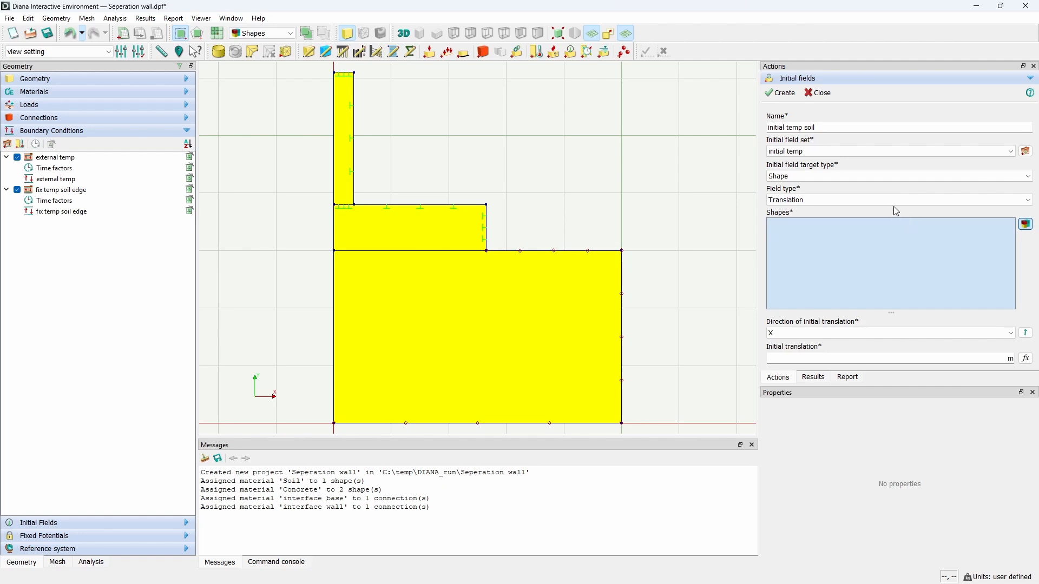
{"action": "left_click", "coordinate": [895, 200]}
{"action": "left_click", "coordinate": [890, 235]}
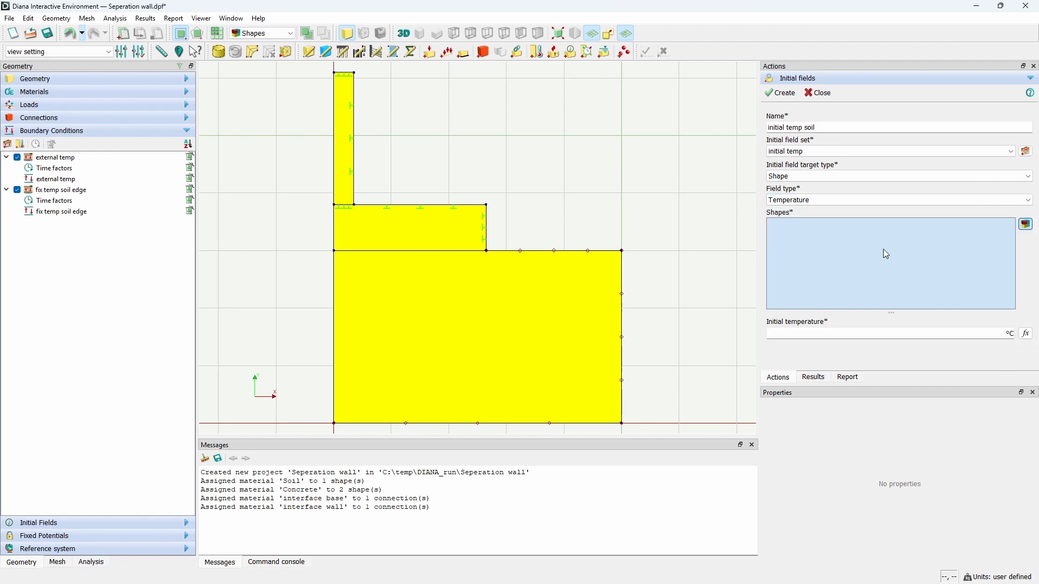
{"action": "left_click", "coordinate": [584, 341]}
{"action": "left_click", "coordinate": [961, 336]}
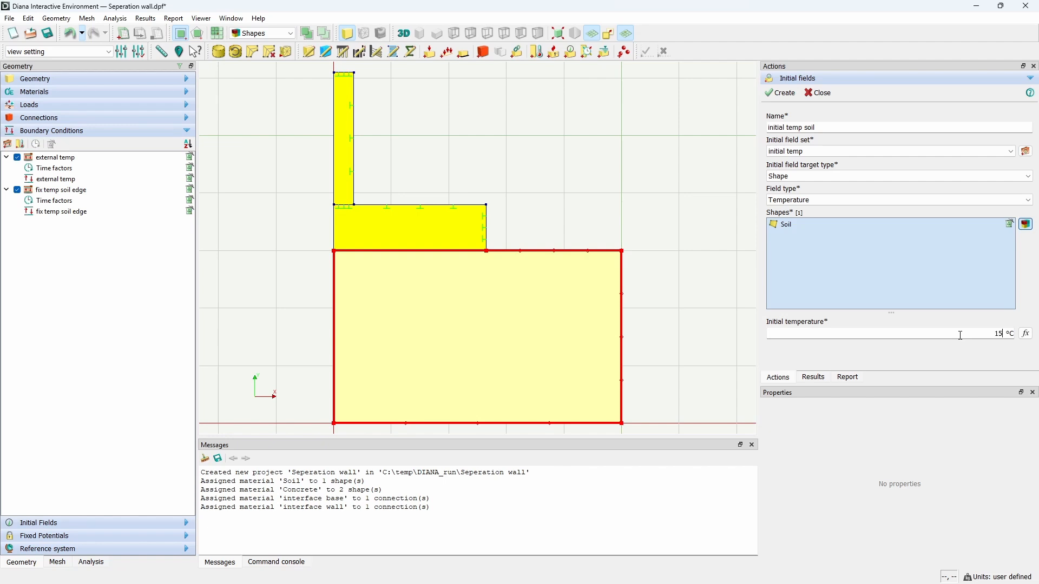
{"action": "left_click", "coordinate": [782, 94]}
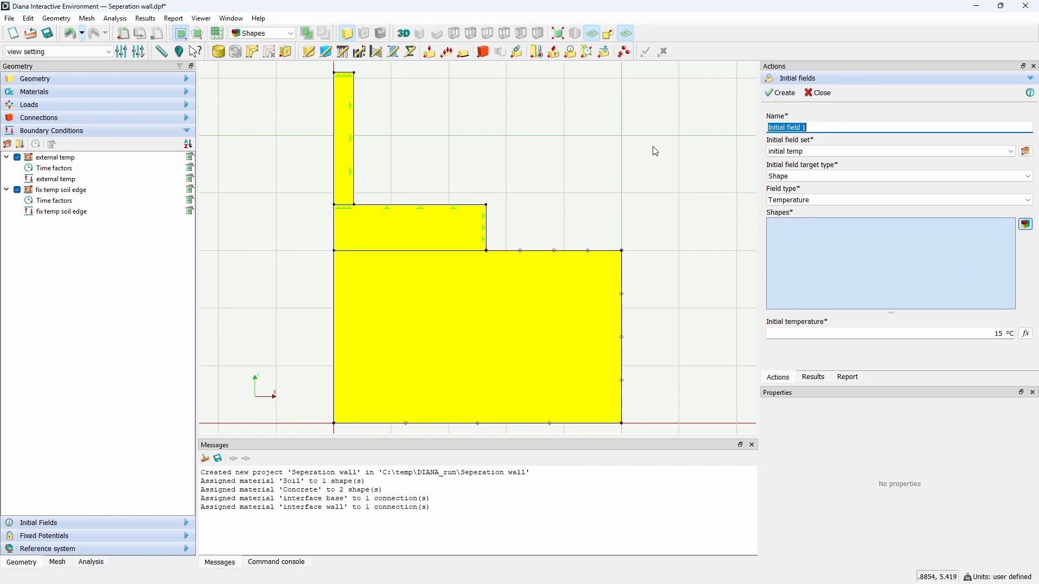
Step: Create an initial temperature field named initial temp concrete on the wall and base shapes at 20 °C
{"action": "left_click", "coordinate": [370, 220]}
{"action": "left_click", "coordinate": [346, 168]}
{"action": "left_click", "coordinate": [393, 245]}
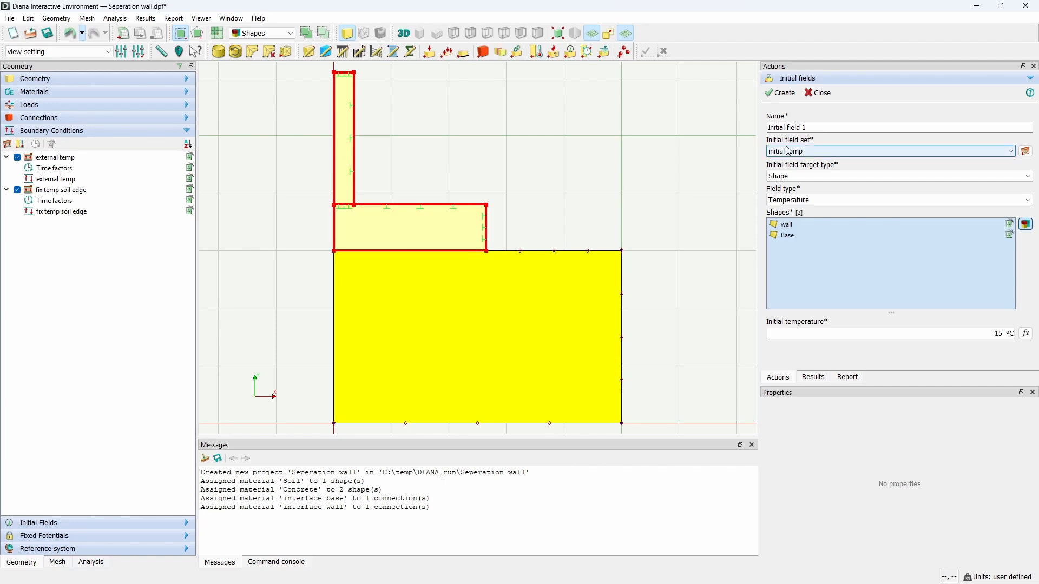
{"action": "left_click", "coordinate": [843, 127]}
{"action": "key", "text": "Left"}
{"action": "key", "text": "Left"}
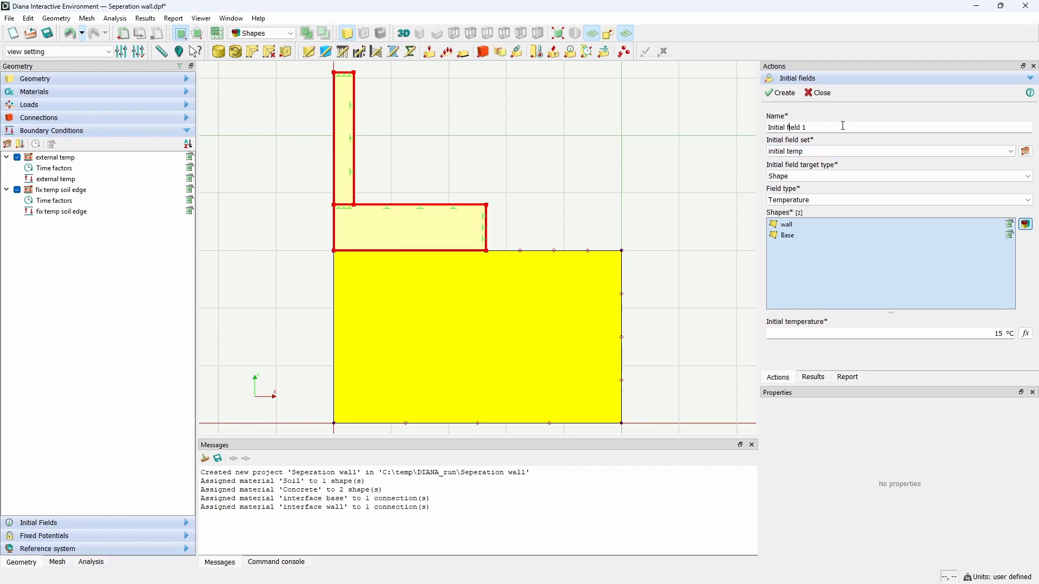
{"action": "key", "text": "Left"}
{"action": "key", "text": "shift+End"}
{"action": "type", "text": "temp concret"}
{"action": "double_click", "coordinate": [999, 333]}
{"action": "type", "text": "2"}
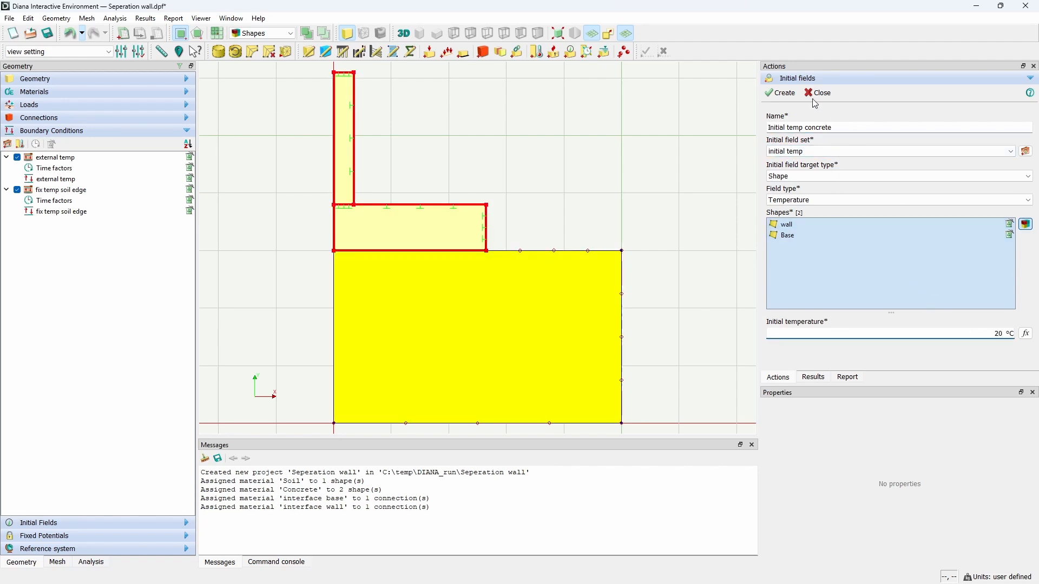
{"action": "left_click", "coordinate": [783, 95]}
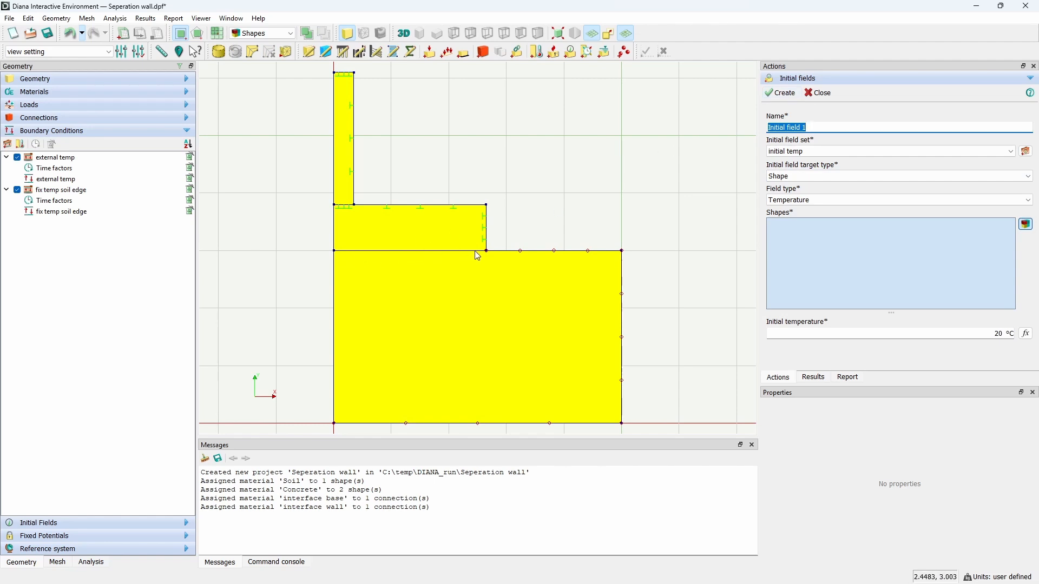
Step: Create an edge temperature field named Initial edge base on the base's bottom edge at 20 °C and close the command
{"action": "left_click", "coordinate": [775, 178]}
{"action": "left_click", "coordinate": [778, 204]}
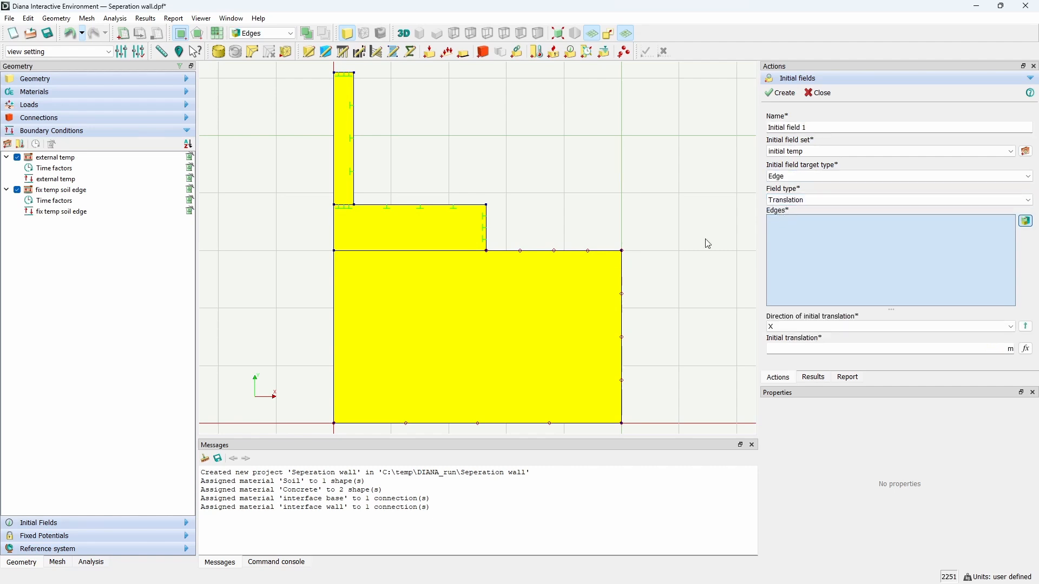
{"action": "left_click", "coordinate": [790, 201]}
{"action": "left_click", "coordinate": [788, 212]}
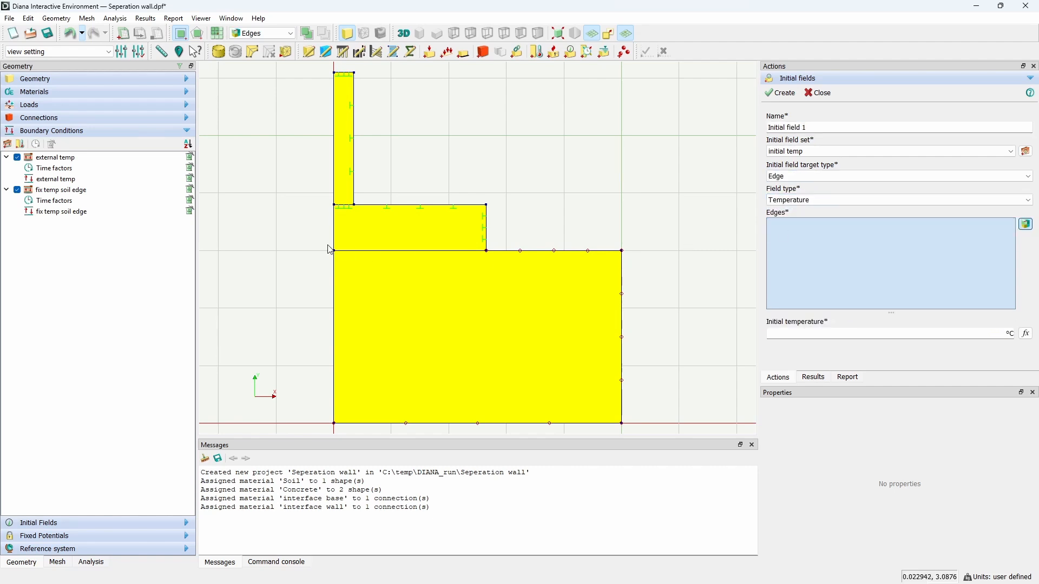
{"action": "left_click_drag", "start_coordinate": [325, 244], "coordinate": [516, 255]}
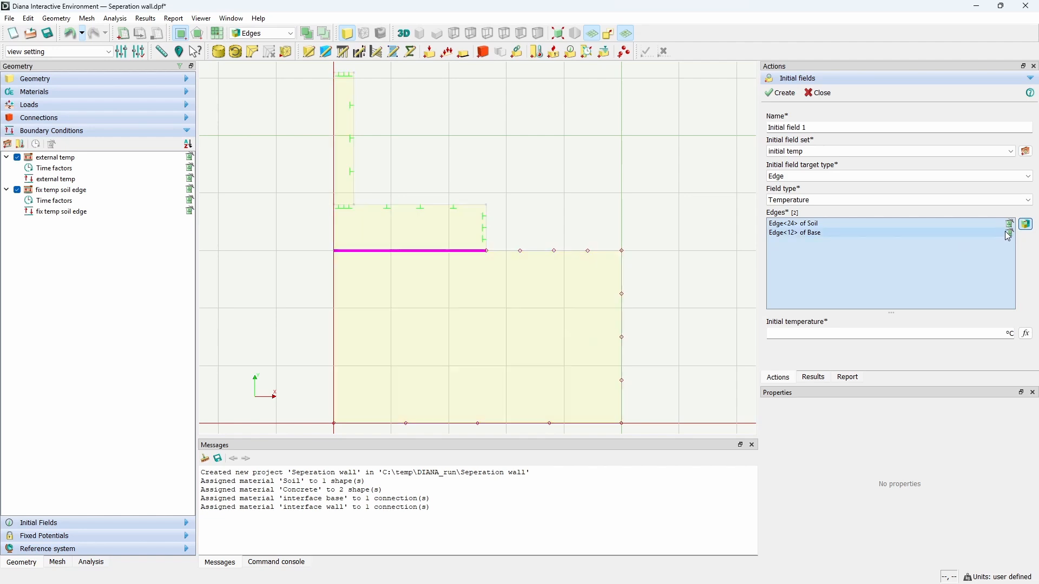
{"action": "left_click", "coordinate": [1010, 226]}
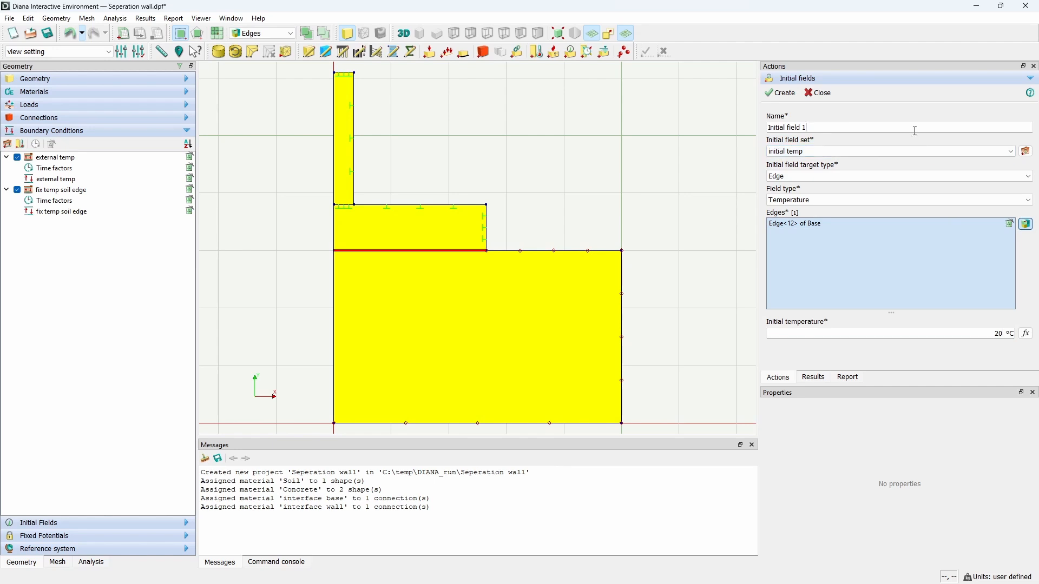
{"action": "left_click_drag", "start_coordinate": [784, 129], "coordinate": [838, 130]}
{"action": "type", "text": "e"}
{"action": "left_click", "coordinate": [791, 93]}
{"action": "left_click", "coordinate": [820, 94]}
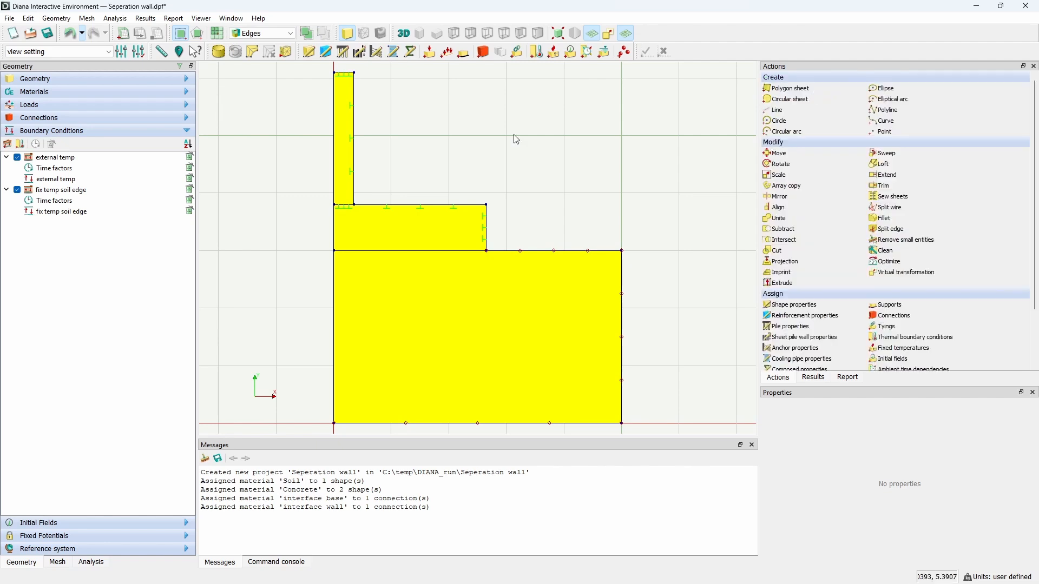
Step: Review the initial fields listed under the initial temp set
{"action": "left_click", "coordinate": [112, 527]}
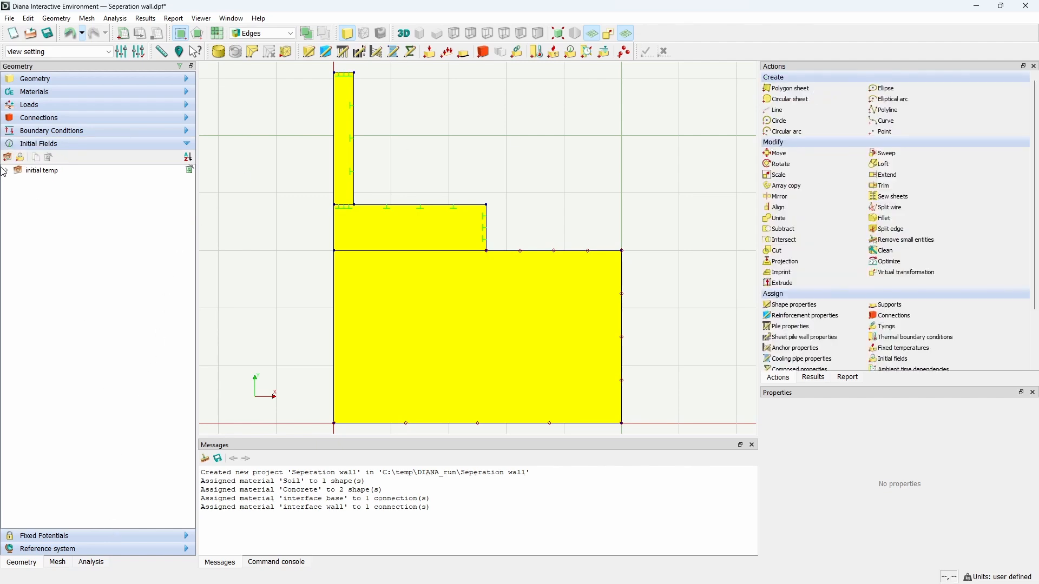
{"action": "left_click", "coordinate": [6, 170]}
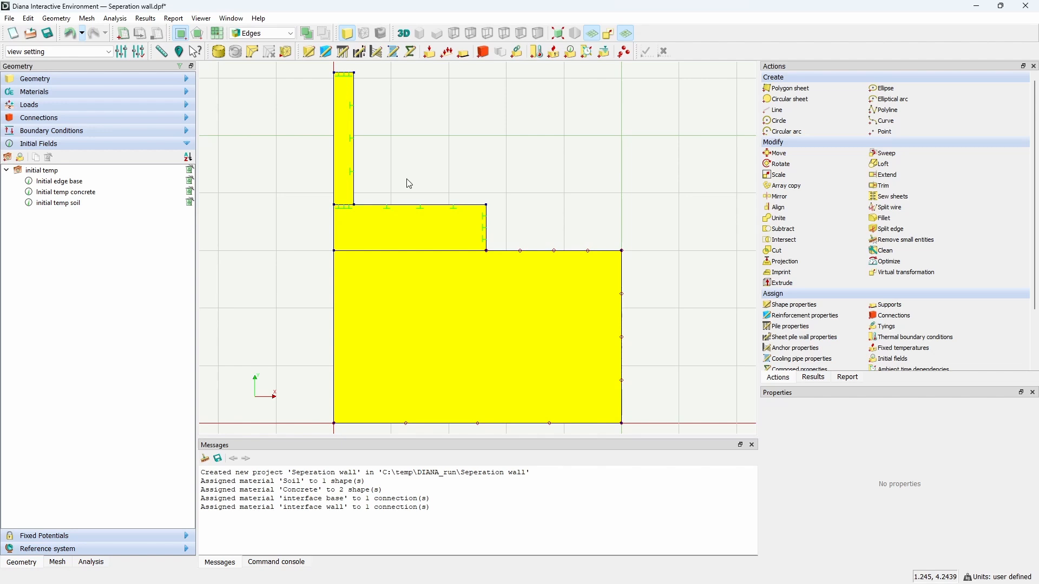
Step: Start a support named horizontal support and add a new support set named support
{"action": "left_click", "coordinate": [464, 52]}
{"action": "triple_click", "coordinate": [822, 125]}
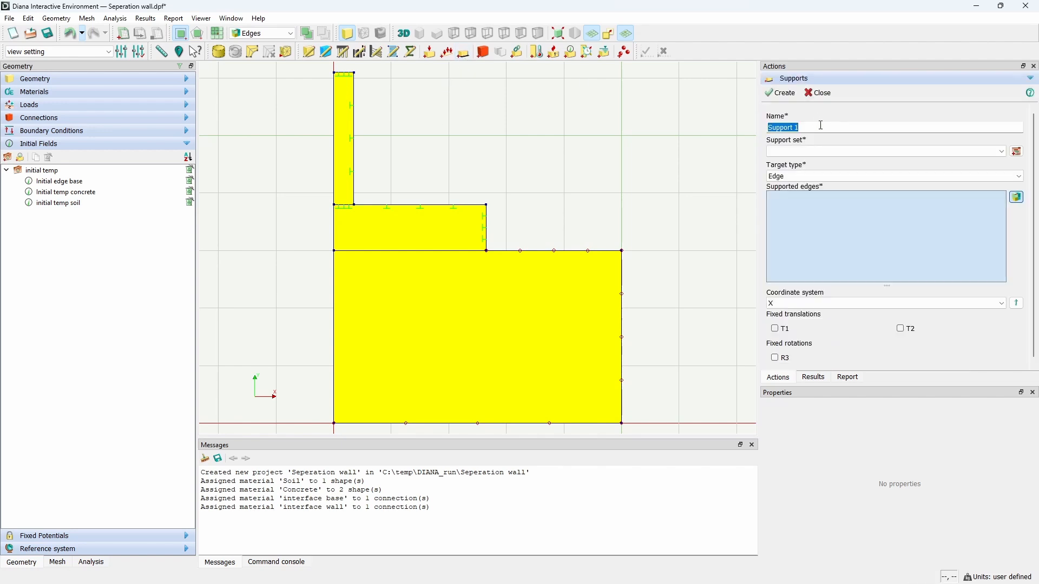
{"action": "type", "text": "horizontal s"}
{"action": "triple_click", "coordinate": [822, 125]}
{"action": "key", "text": "ctrl+c"}
{"action": "left_click", "coordinate": [1018, 152]}
{"action": "triple_click", "coordinate": [922, 182]}
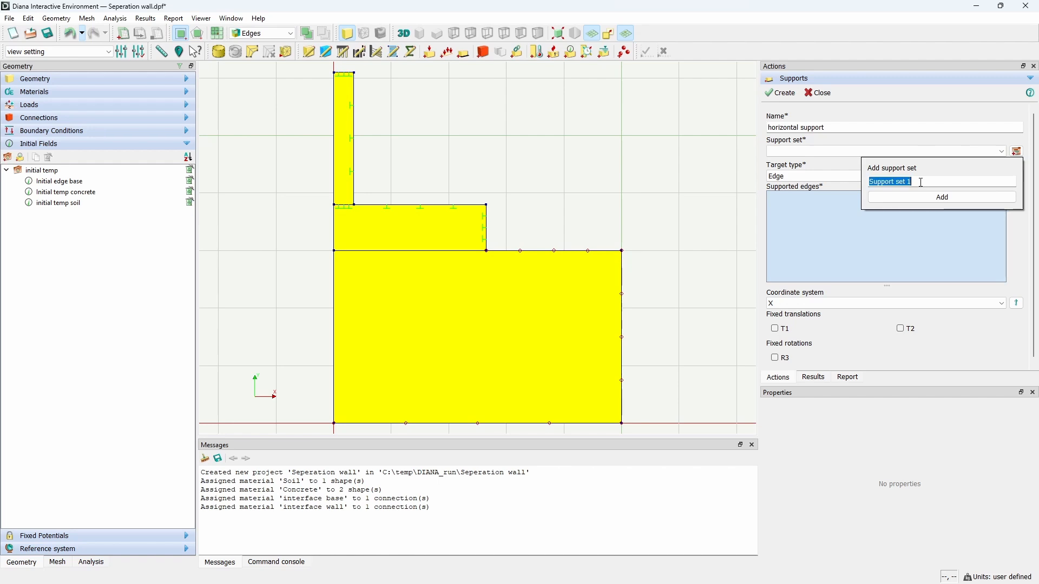
{"action": "key", "text": "ctrl+v"}
{"action": "double_click", "coordinate": [896, 183]}
{"action": "key", "text": "BackSpace"}
{"action": "left_click", "coordinate": [942, 197]}
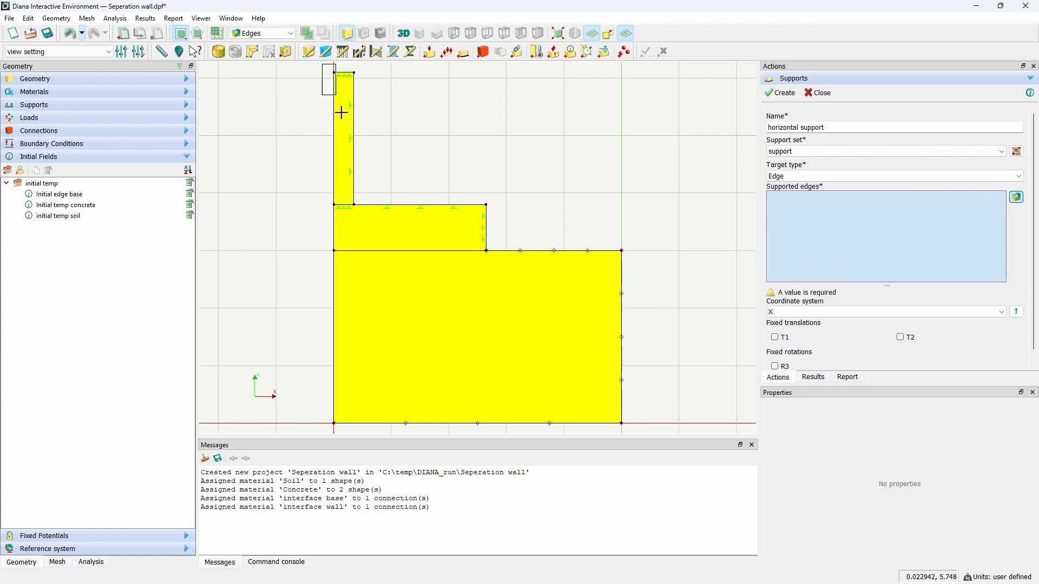
Step: Create the horizontal support fixing T1 on the model's left vertical edges and the soil's right edge
{"action": "left_click_drag", "start_coordinate": [342, 113], "coordinate": [340, 426]}
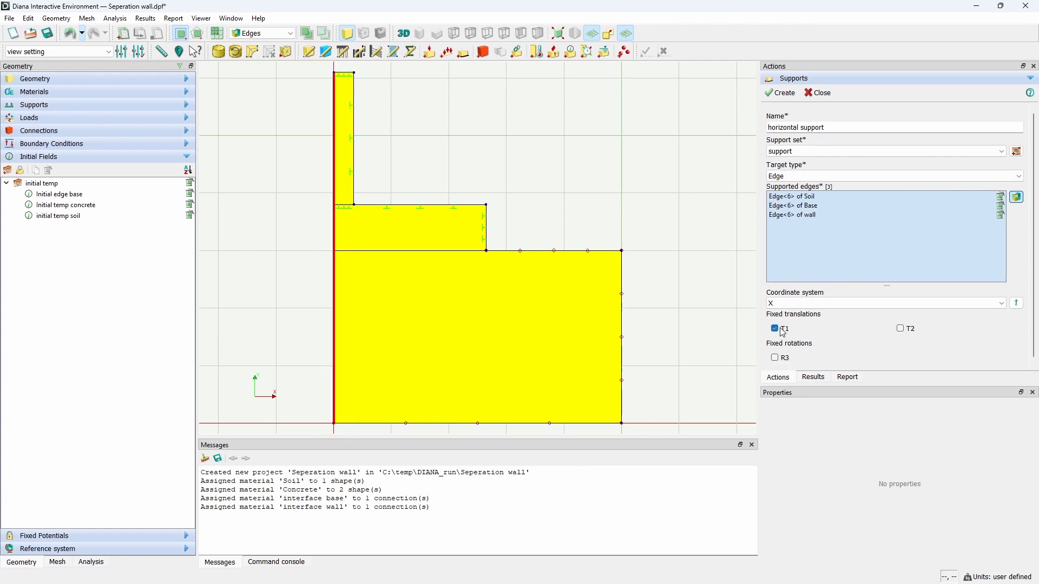
{"action": "left_click_drag", "start_coordinate": [602, 220], "coordinate": [680, 447]}
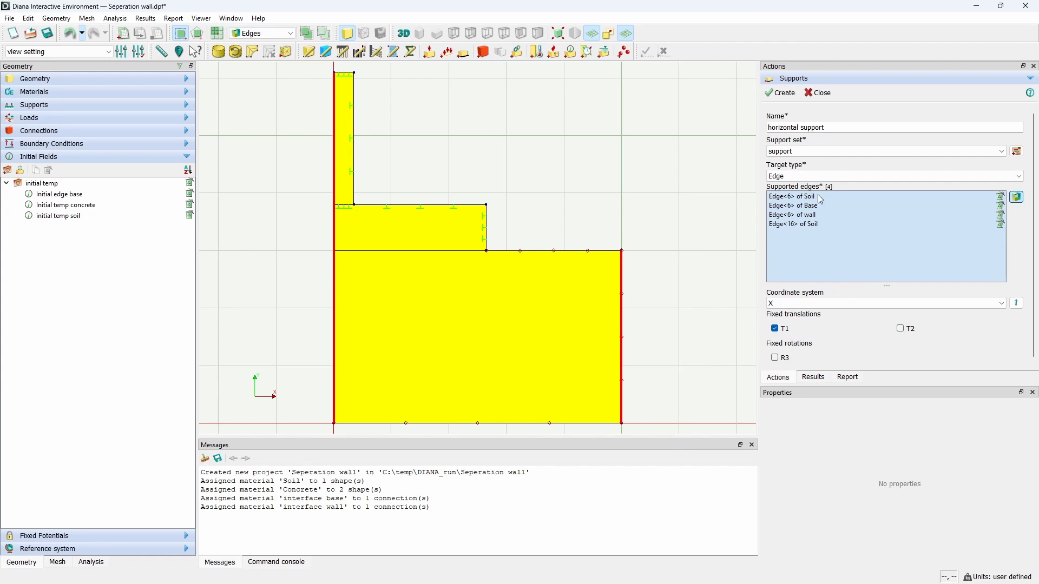
{"action": "left_click", "coordinate": [779, 97]}
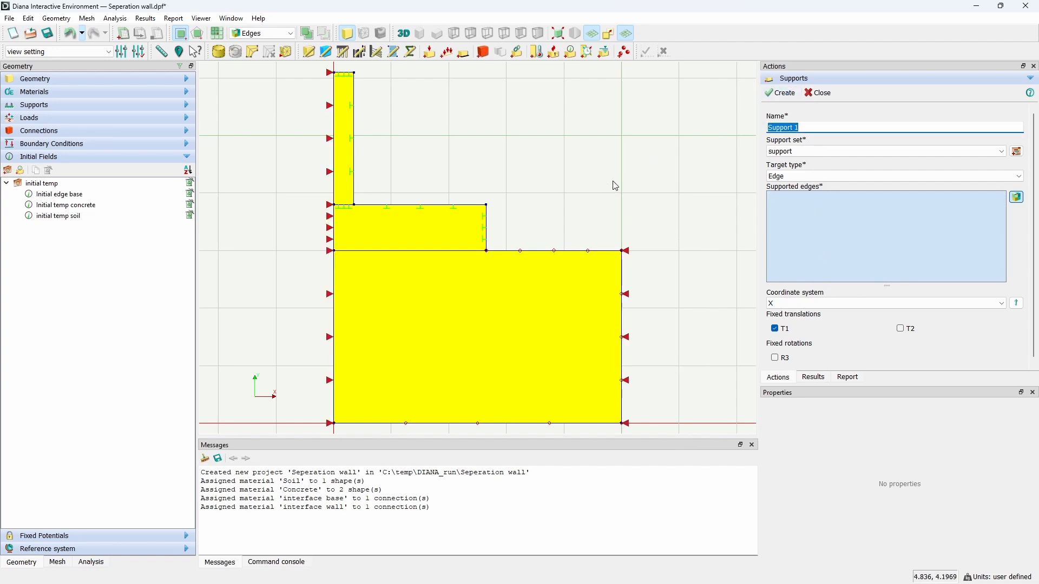
Step: Create a support named vertical support fixing only T2 on the soil's bottom edge
{"action": "left_click", "coordinate": [911, 330]}
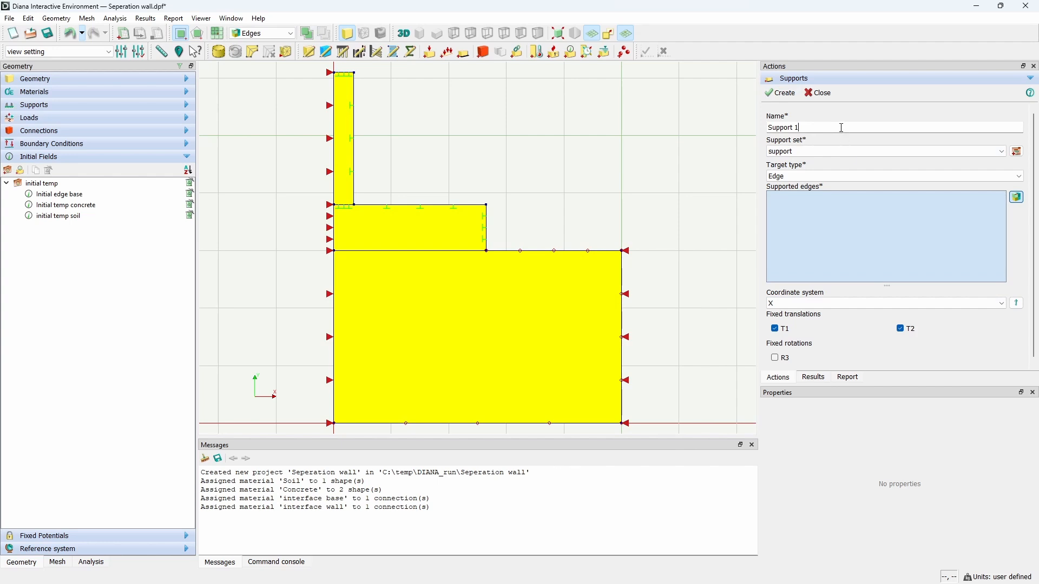
{"action": "triple_click", "coordinate": [843, 128]}
{"action": "type", "text": "horizontal support"}
{"action": "double_click", "coordinate": [783, 129]}
{"action": "type", "text": "vertical s"}
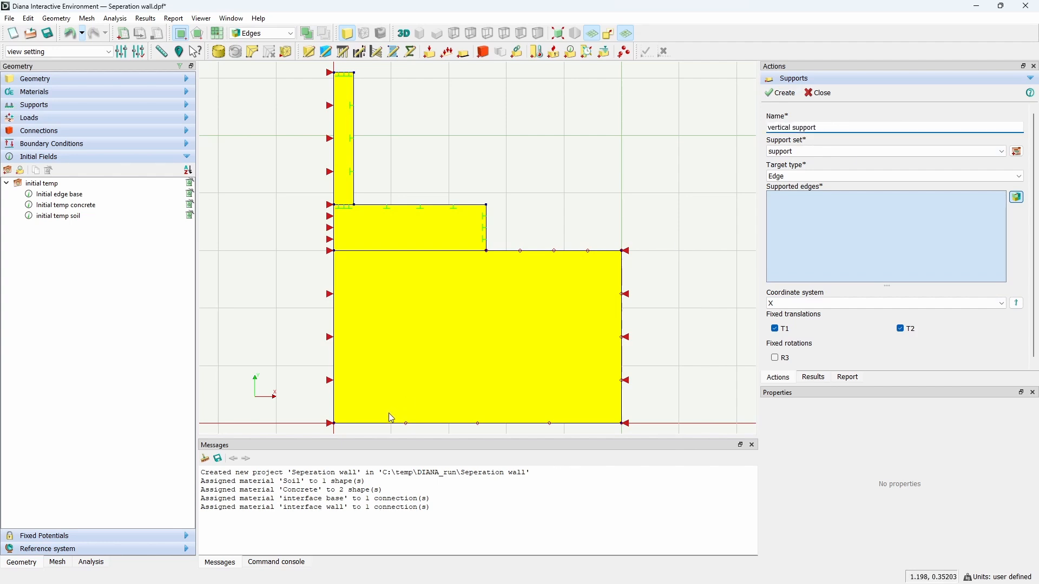
{"action": "left_click_drag", "start_coordinate": [293, 414], "coordinate": [685, 437]}
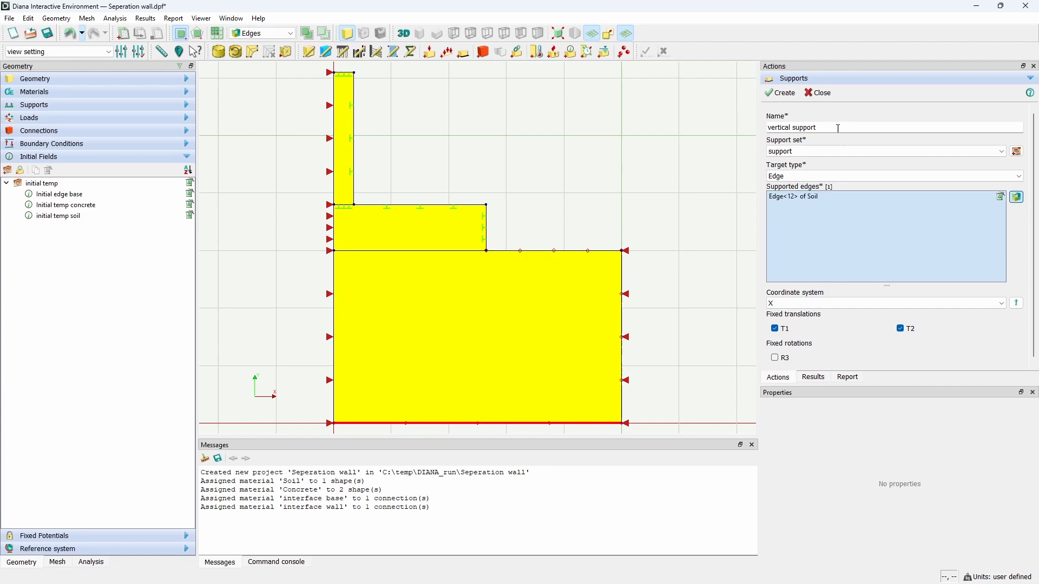
{"action": "left_click", "coordinate": [783, 330]}
{"action": "left_click", "coordinate": [782, 94]}
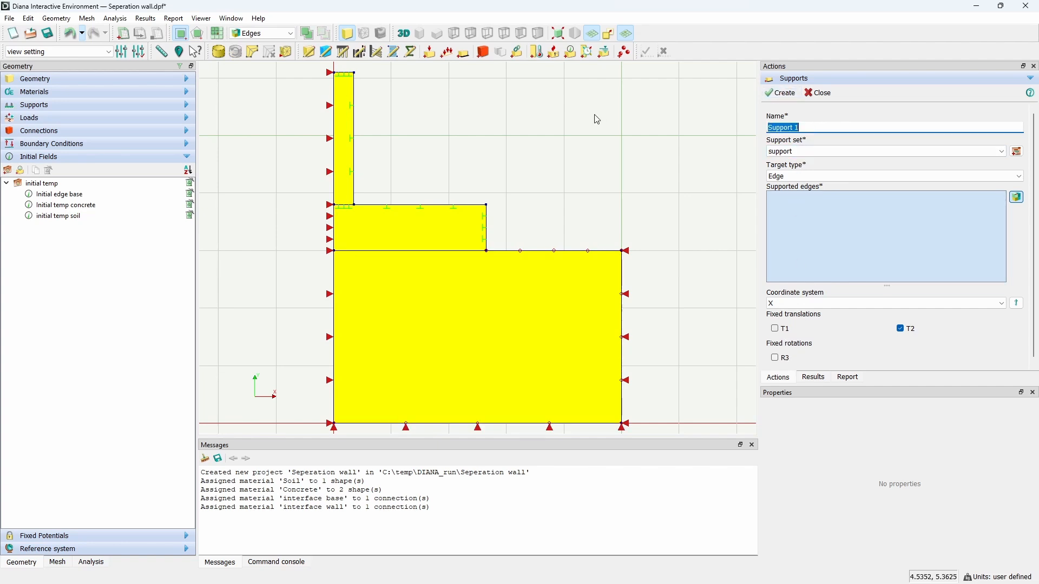
Step: Create a Deadweight global load named SW in a new load case SW, and expand the load cases to check it
{"action": "left_click", "coordinate": [448, 52]}
{"action": "triple_click", "coordinate": [877, 127]}
{"action": "type", "text": "SW"}
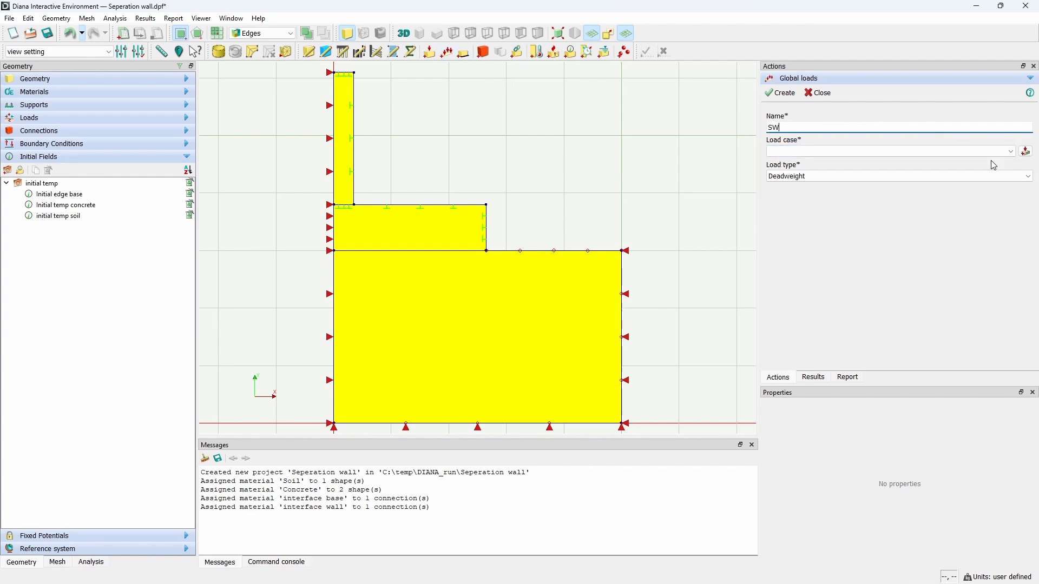
{"action": "left_click", "coordinate": [1026, 151]}
{"action": "triple_click", "coordinate": [929, 181]}
{"action": "type", "text": "SW"}
{"action": "left_click", "coordinate": [951, 198]}
{"action": "left_click", "coordinate": [783, 94]}
{"action": "left_click", "coordinate": [55, 123]}
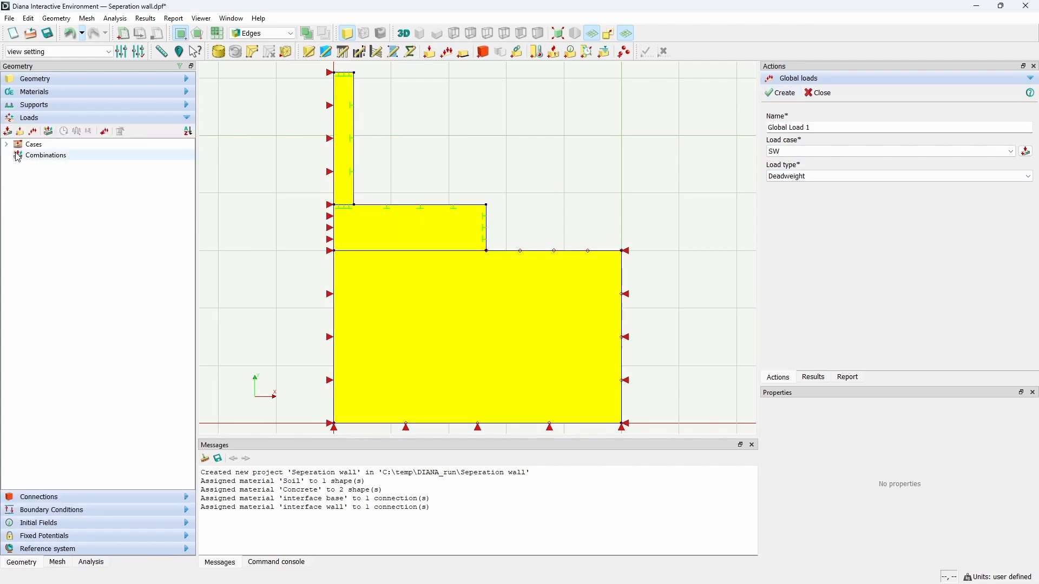
{"action": "left_click", "coordinate": [6, 144]}
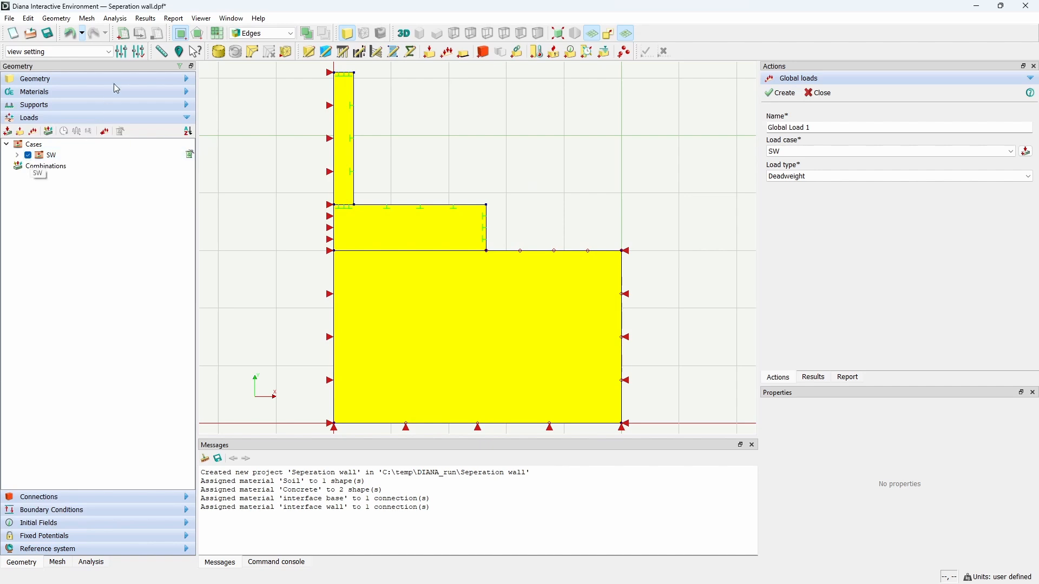
Step: Apply shape mesh properties to the soil with Element size seeding at 0.4 m and the Hexa/Quad mesher type
{"action": "left_click", "coordinate": [218, 52]}
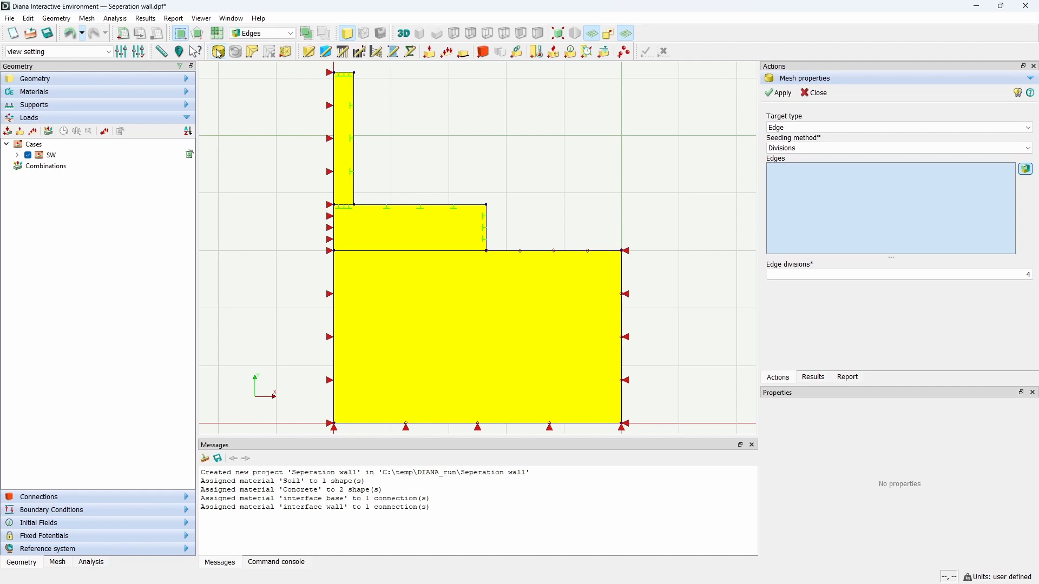
{"action": "left_click", "coordinate": [834, 129]}
{"action": "left_click", "coordinate": [836, 140]}
{"action": "left_click", "coordinate": [848, 148]}
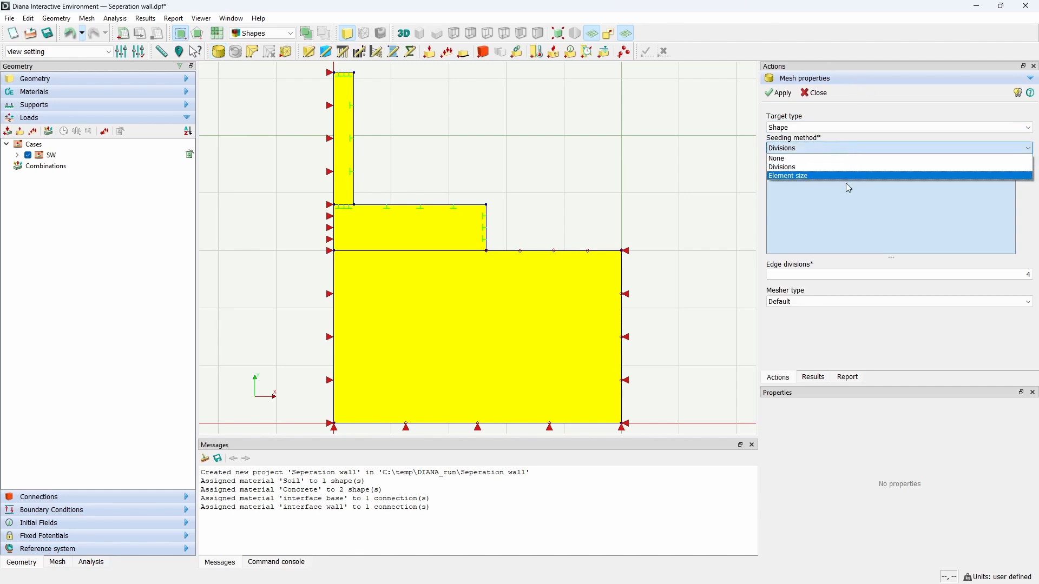
{"action": "left_click", "coordinate": [845, 180]}
{"action": "left_click", "coordinate": [538, 317]}
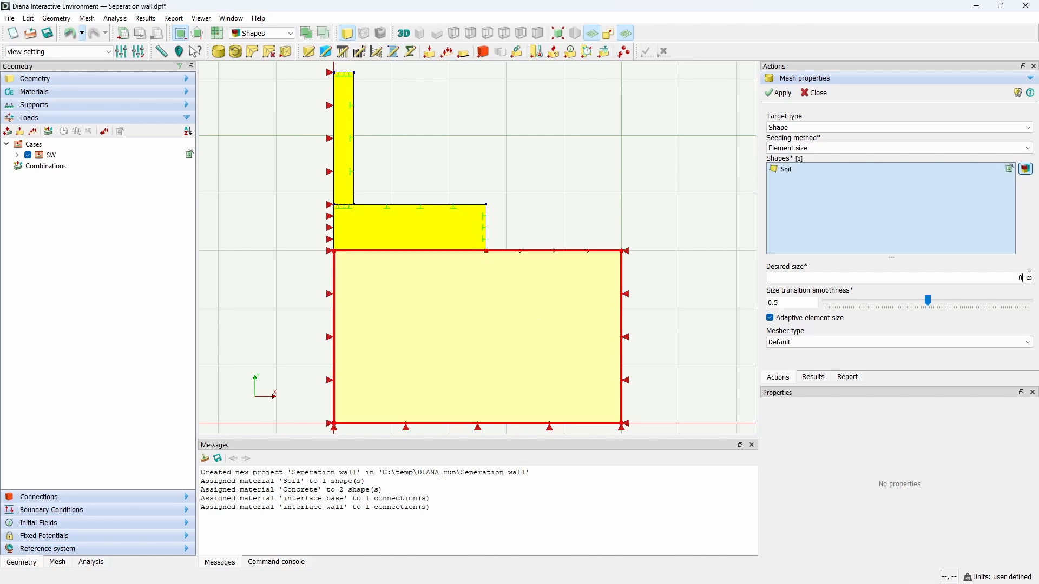
{"action": "left_click", "coordinate": [969, 344]}
{"action": "left_click", "coordinate": [930, 375]}
{"action": "left_click", "coordinate": [931, 343]}
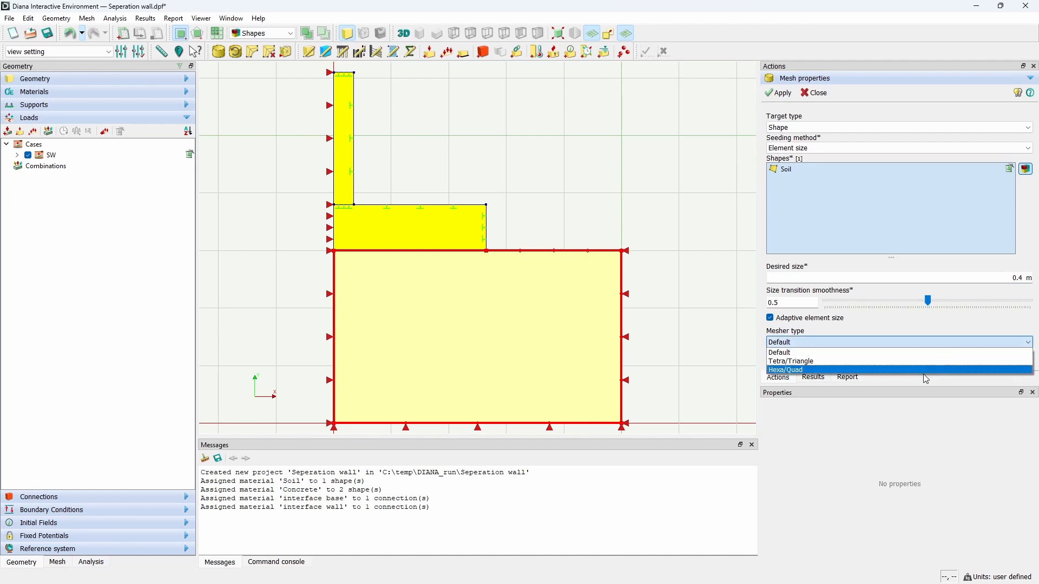
{"action": "left_click", "coordinate": [923, 375]}
{"action": "left_click", "coordinate": [913, 343]}
{"action": "left_click", "coordinate": [841, 371]}
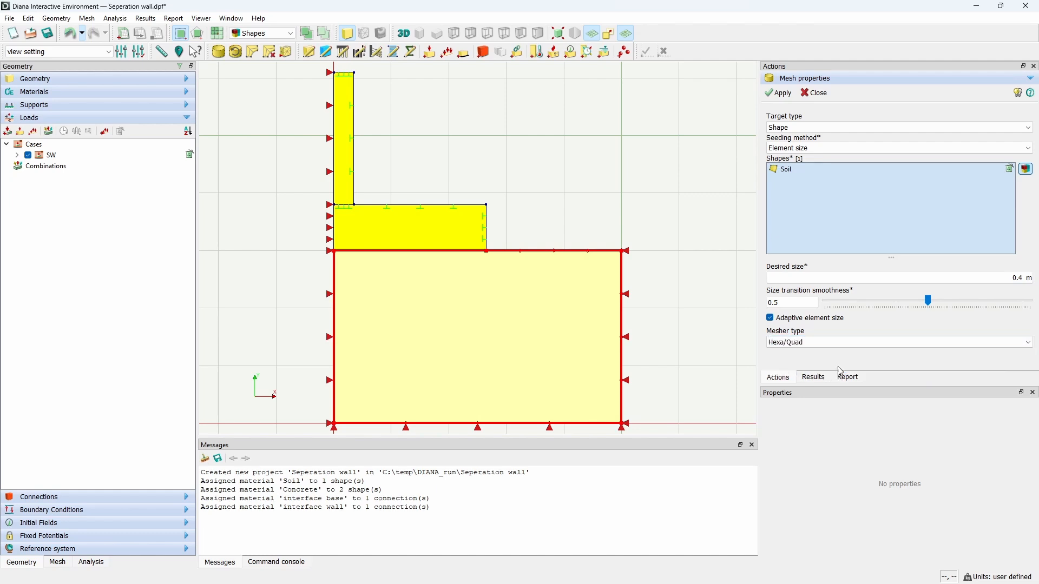
{"action": "left_click", "coordinate": [783, 94]}
Step: Apply the same Element size, Hexa/Quad mesh properties to the base shape
{"action": "left_click", "coordinate": [444, 236]}
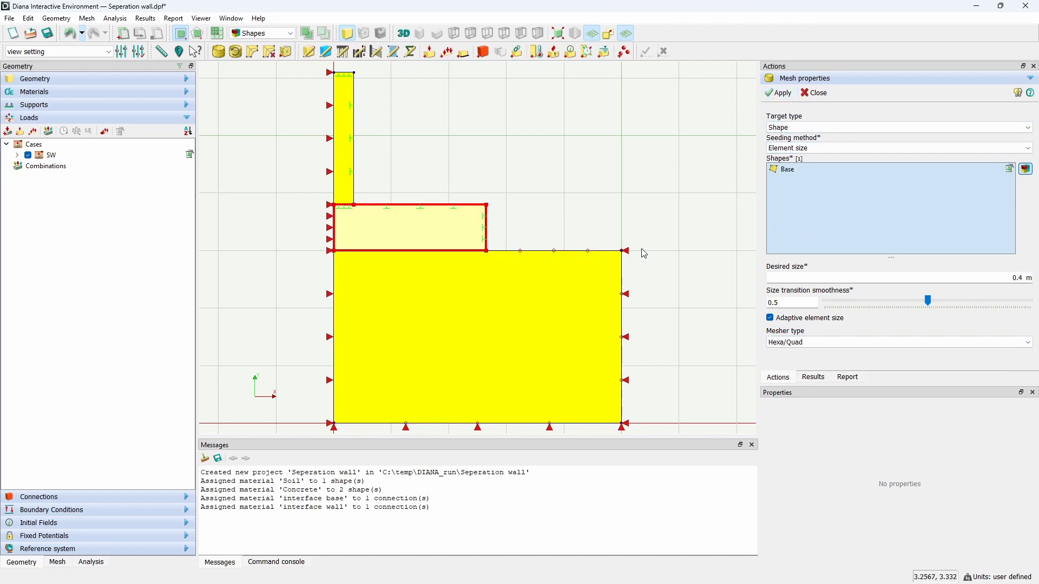
{"action": "left_click", "coordinate": [1017, 278]}
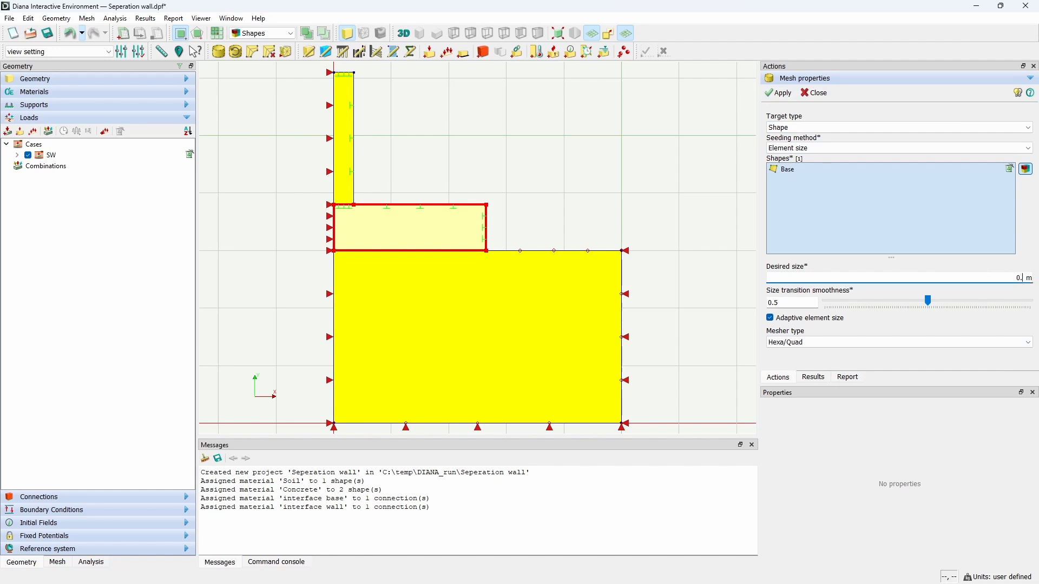
{"action": "left_click", "coordinate": [785, 96]}
Step: Apply mesh properties to the wall with a desired element size of 0.06 m and generate the mesh
{"action": "left_click", "coordinate": [348, 145]}
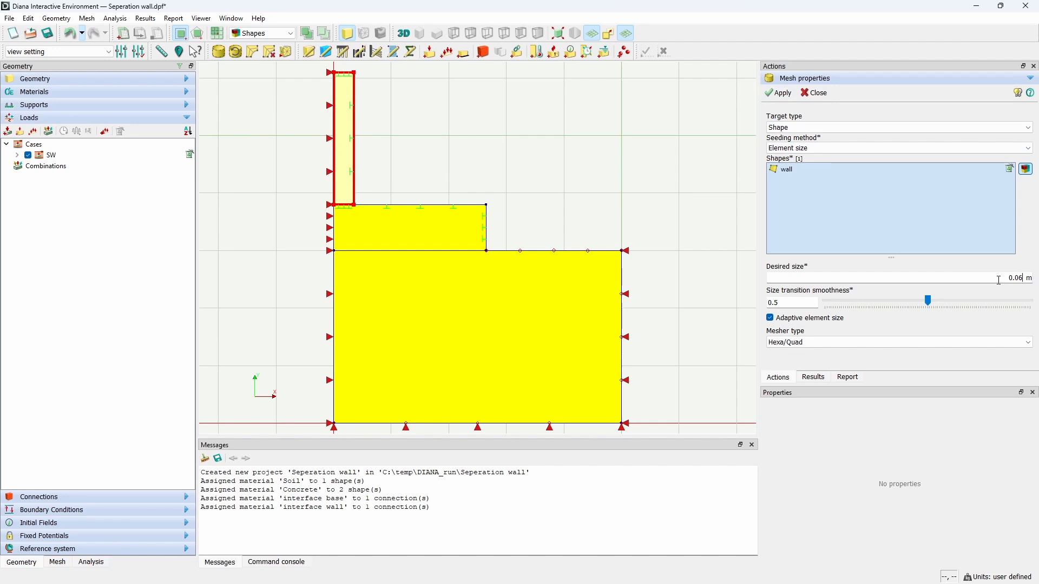
{"action": "left_click", "coordinate": [780, 96]}
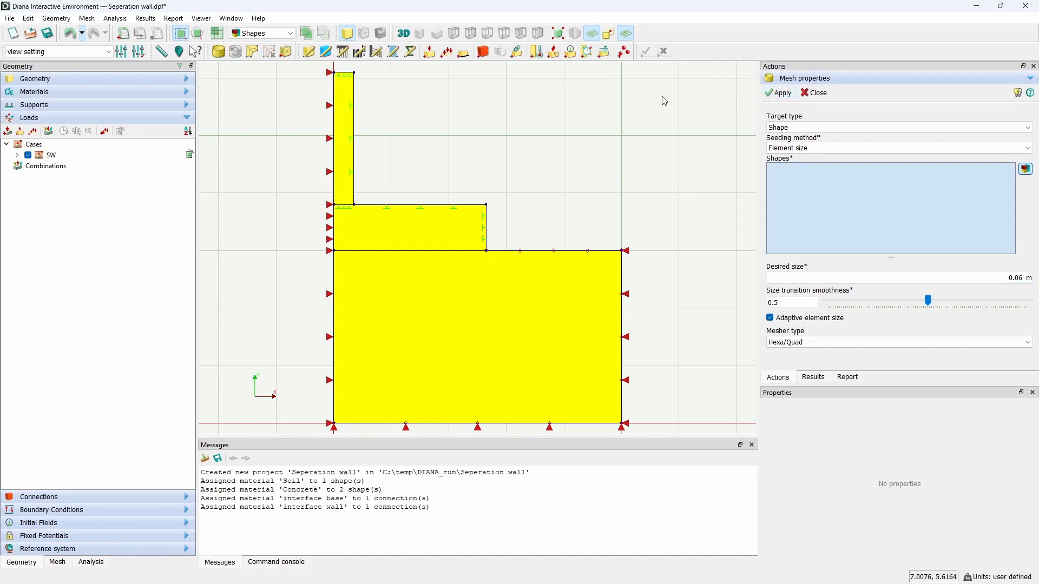
{"action": "left_click", "coordinate": [287, 52]}
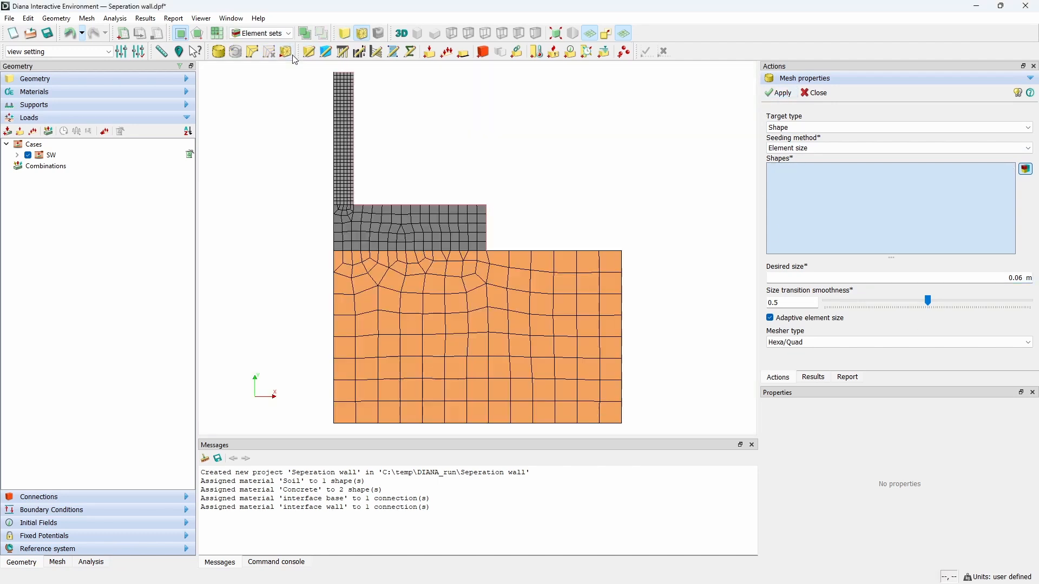
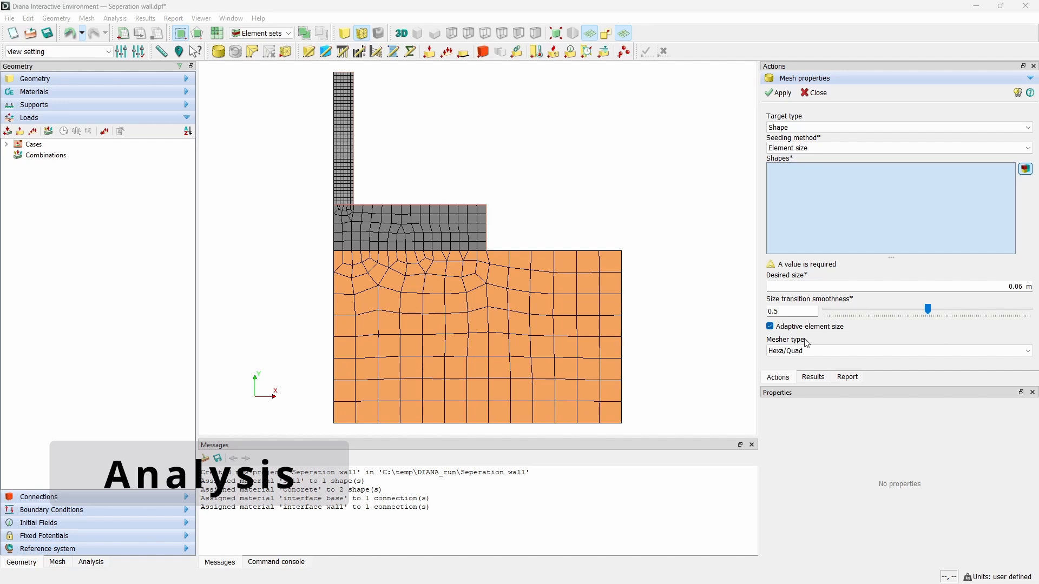
Step: Add a new analysis and rename it "phased analysis"
{"action": "left_click", "coordinate": [92, 562]}
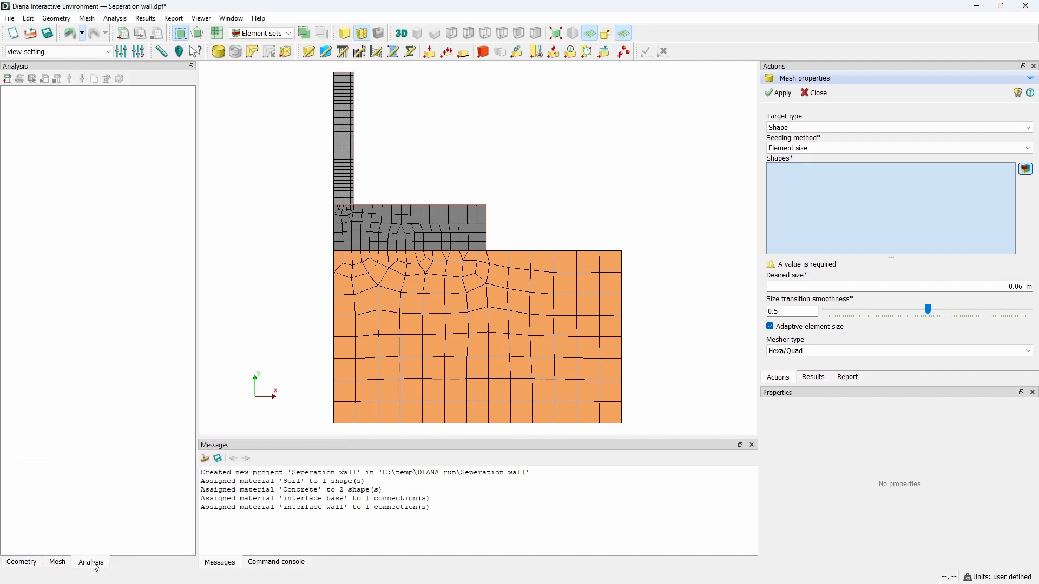
{"action": "left_click", "coordinate": [7, 79]}
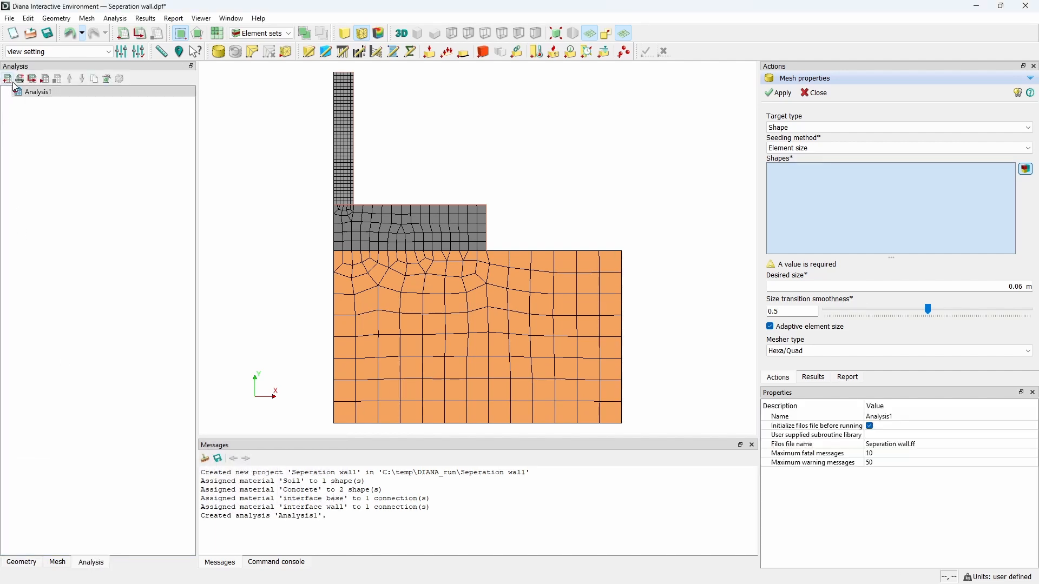
{"action": "right_click", "coordinate": [49, 99]}
{"action": "left_click", "coordinate": [120, 155]}
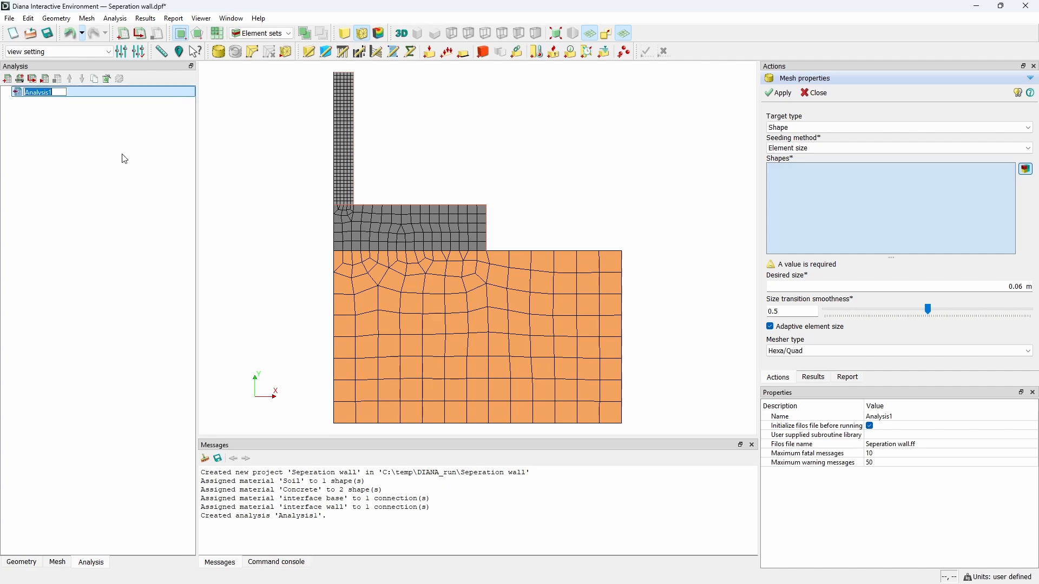
{"action": "type", "text": "phased a"}
{"action": "key", "text": "Return"}
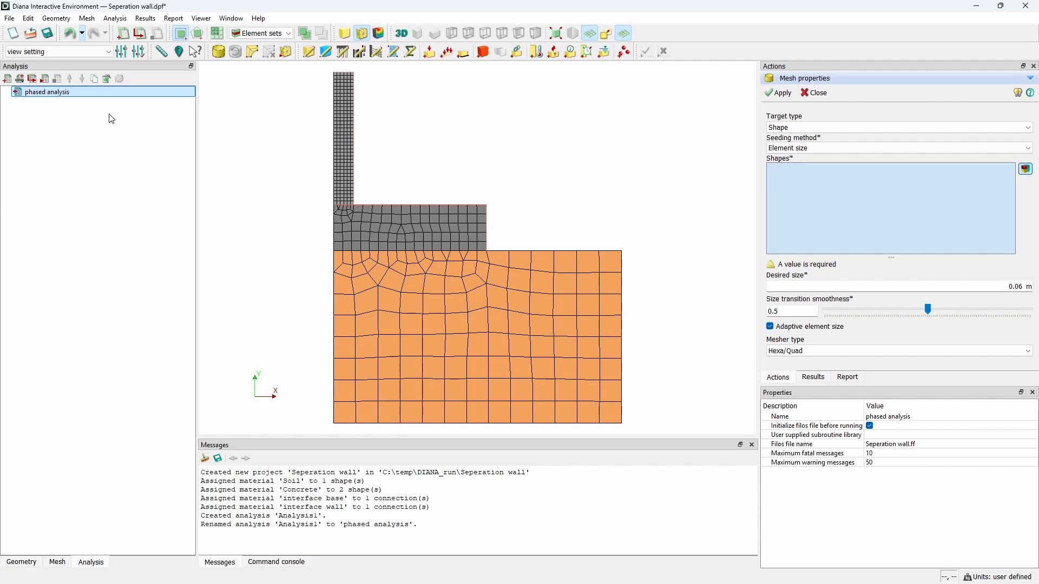
Step: Add a Phased command to the phased analysis
{"action": "right_click", "coordinate": [95, 97]}
{"action": "mouse_move", "coordinate": [122, 101]}
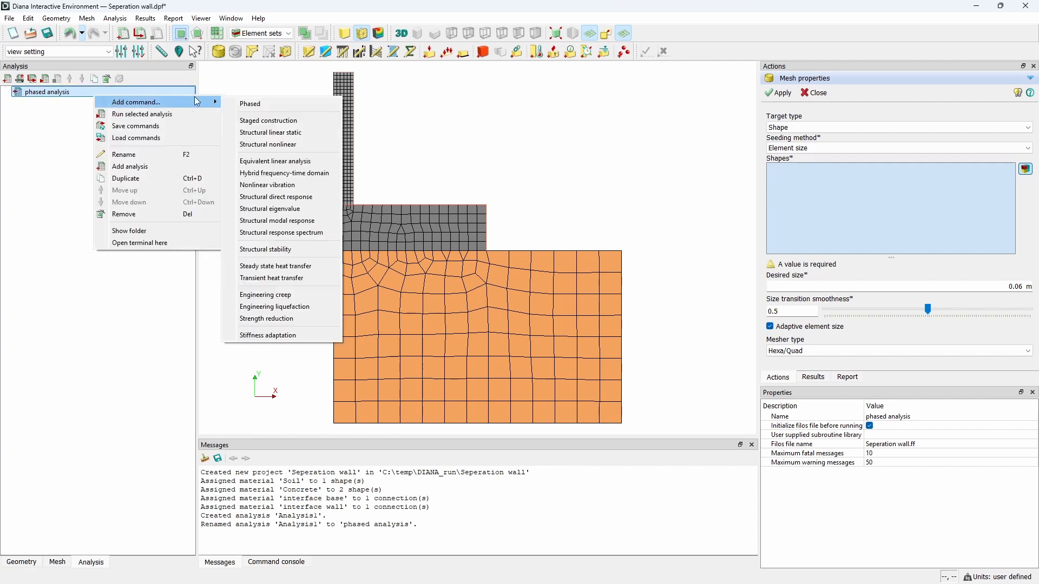
{"action": "left_click", "coordinate": [238, 104]}
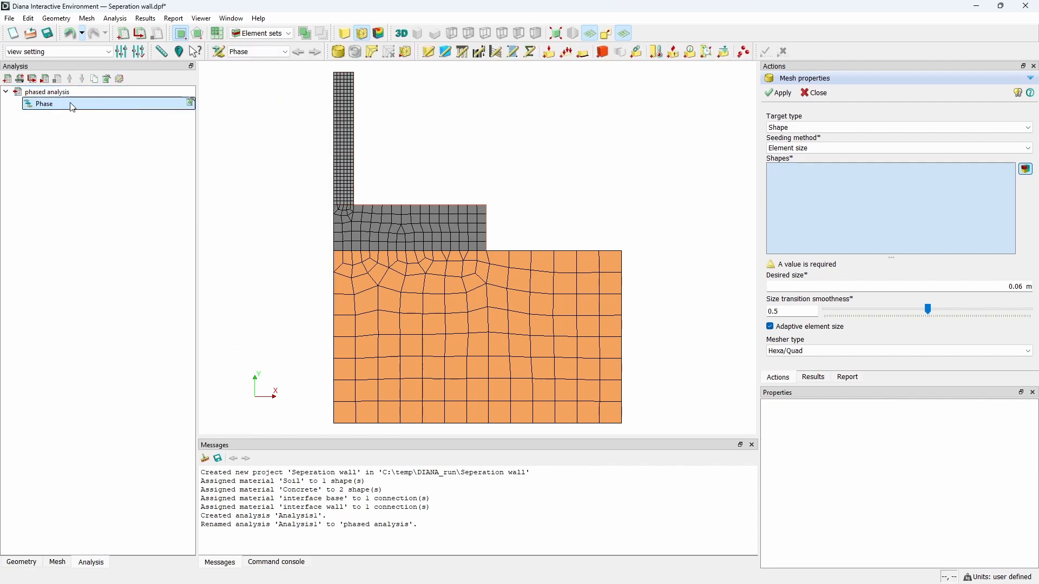
Step: Deactivate the wall shape and the wall boundary connection in the first phase
{"action": "left_click", "coordinate": [218, 54]}
{"action": "left_click", "coordinate": [287, 169]}
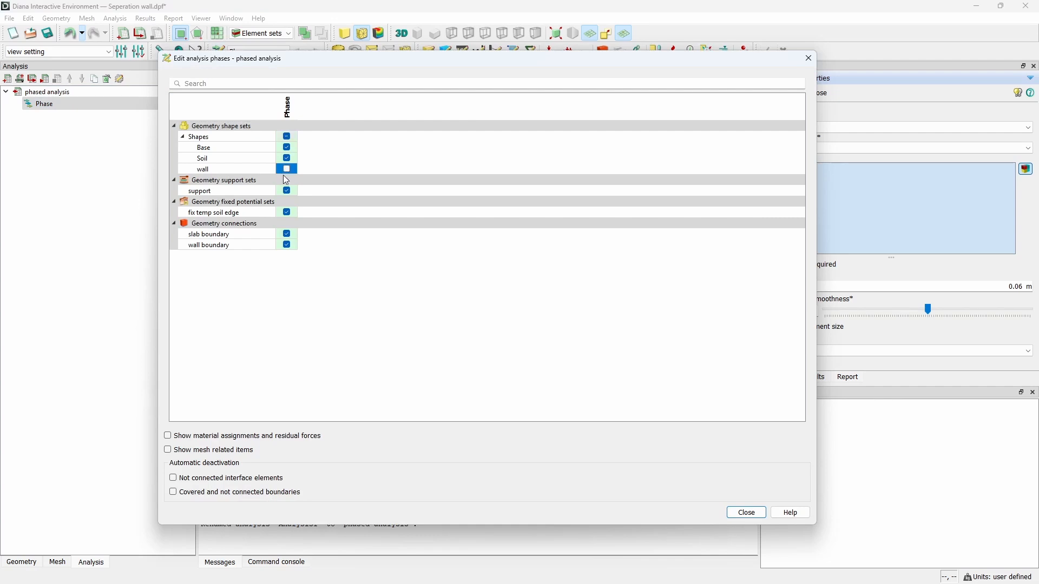
{"action": "left_click", "coordinate": [287, 246]}
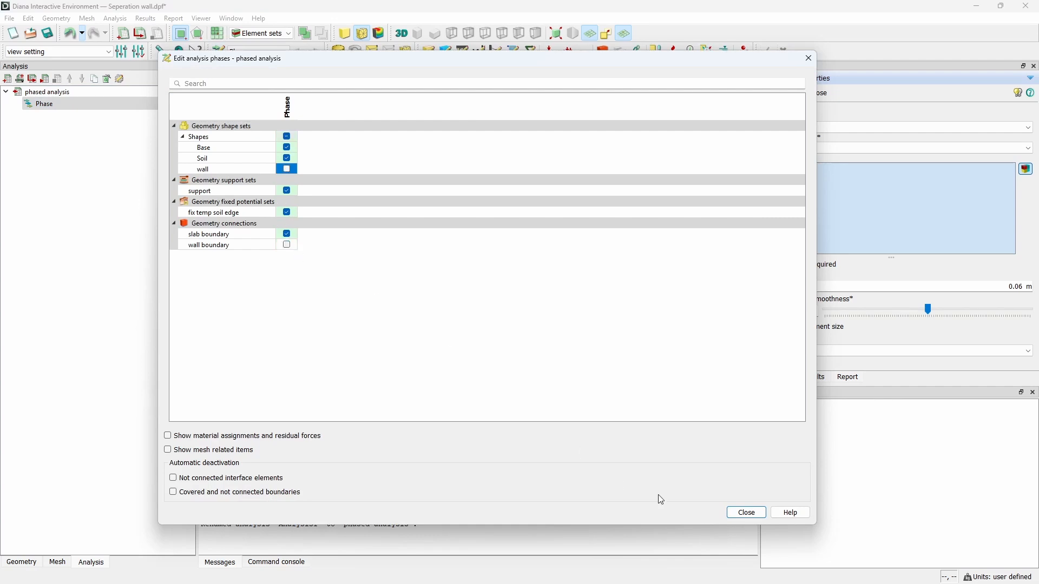
{"action": "left_click", "coordinate": [747, 514]}
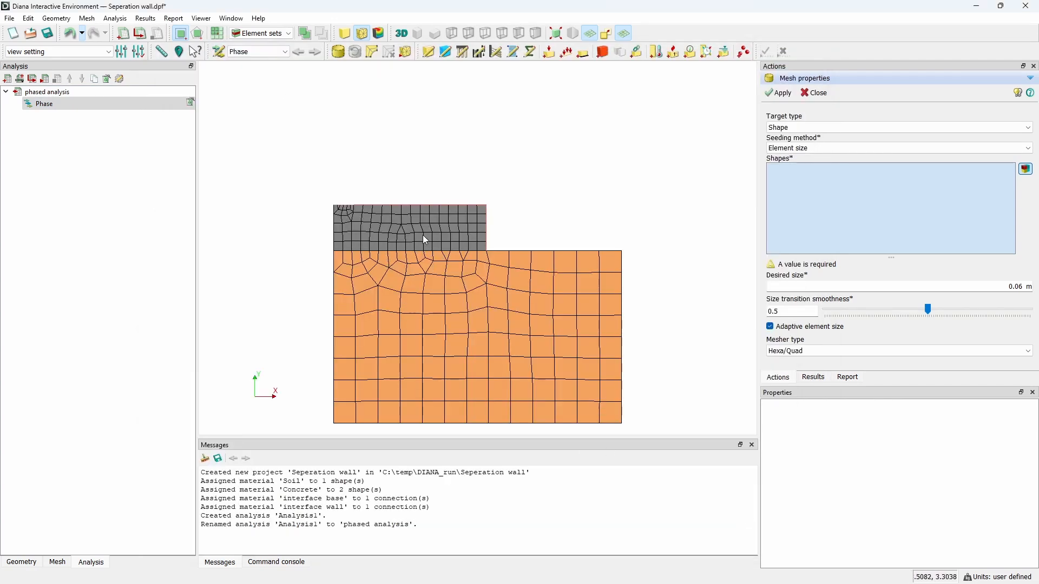
Step: Add a Transient heat transfer command to the phased analysis and expand it
{"action": "right_click", "coordinate": [48, 94]}
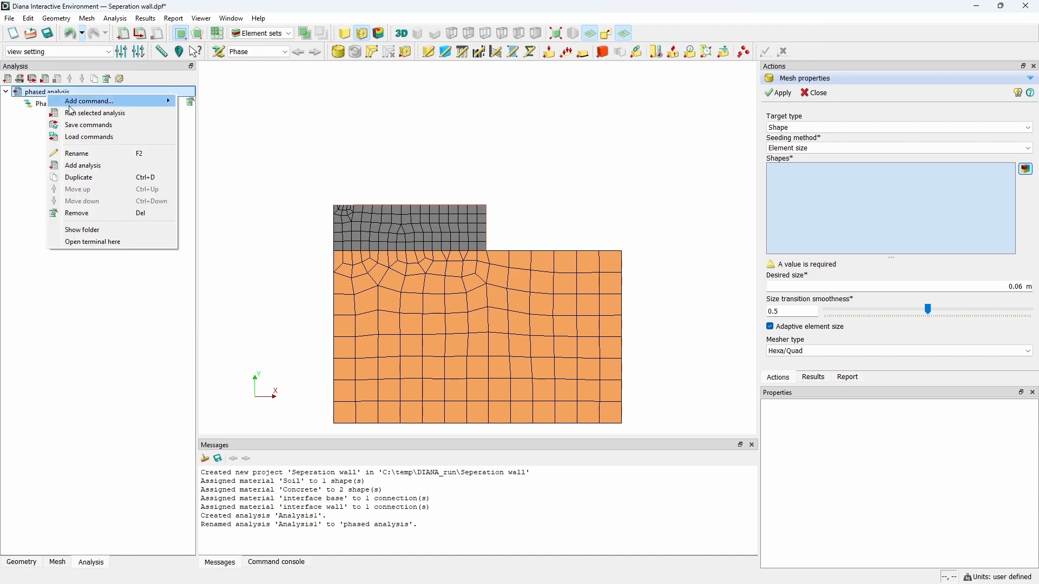
{"action": "mouse_move", "coordinate": [70, 106]}
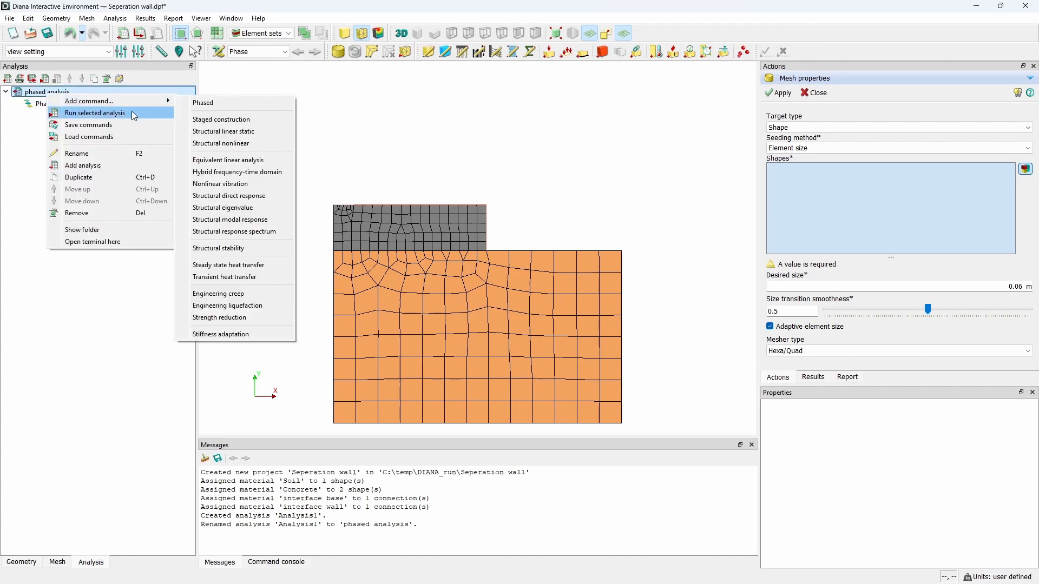
{"action": "left_click", "coordinate": [238, 277]}
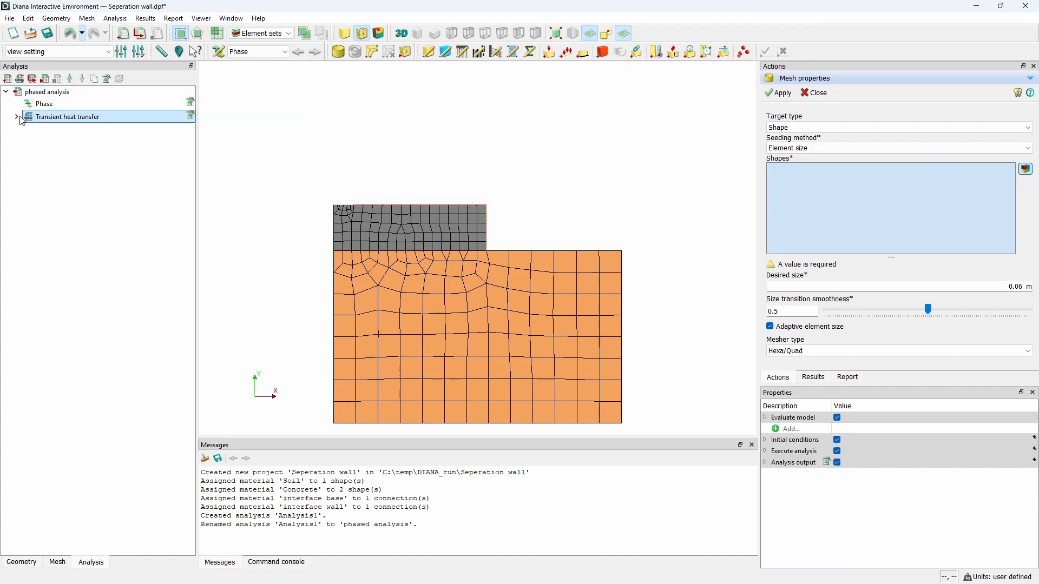
{"action": "left_click", "coordinate": [17, 117]}
Step: In the transient initial conditions, enable the specified initial temperature field and set the start time to 0 day
{"action": "double_click", "coordinate": [62, 141]}
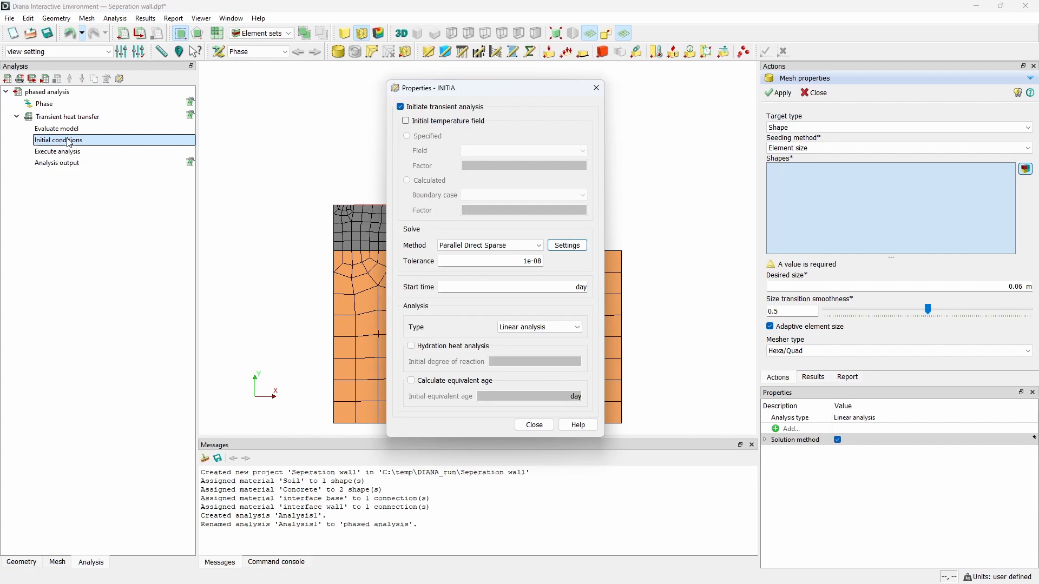
{"action": "left_click", "coordinate": [430, 124]}
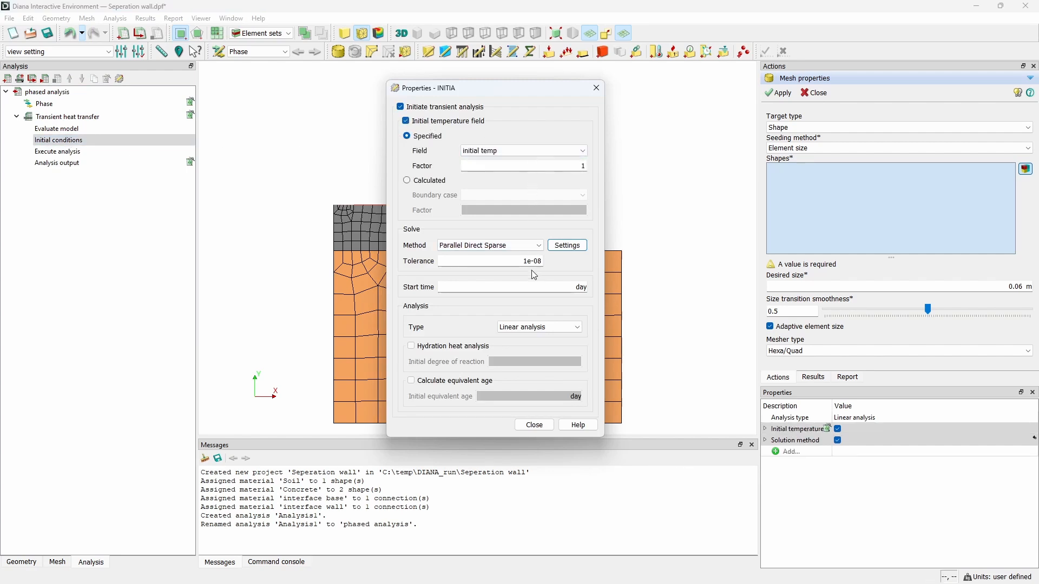
{"action": "left_click", "coordinate": [539, 287]}
{"action": "type", "text": "0"}
Step: Set the initial conditions to Nonlinear analysis with hydration heat analysis and equivalent age calculation enabled
{"action": "left_click", "coordinate": [513, 326]}
{"action": "left_click", "coordinate": [523, 346]}
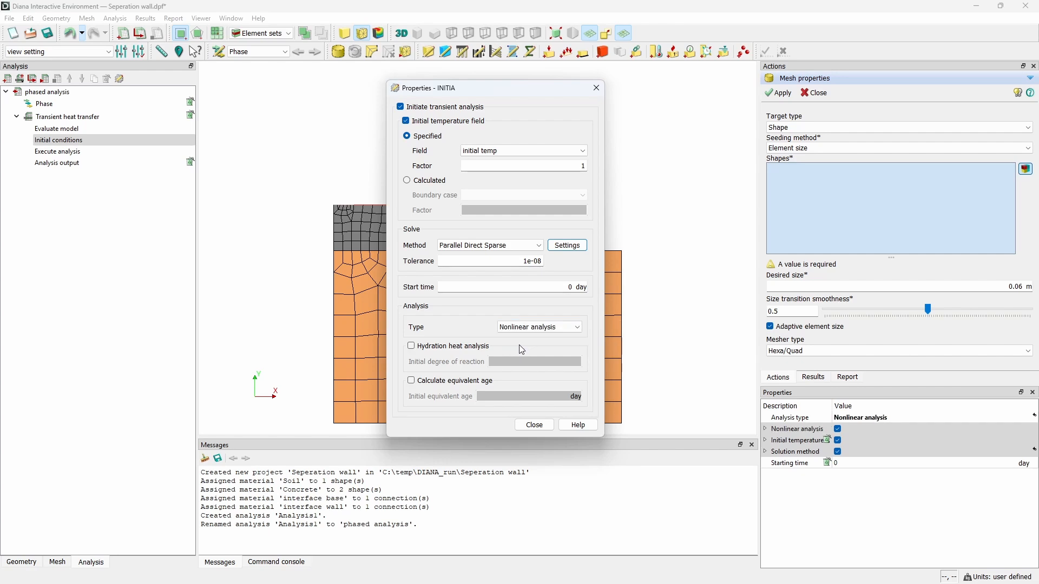
{"action": "left_click", "coordinate": [446, 349]}
{"action": "left_click", "coordinate": [439, 380]}
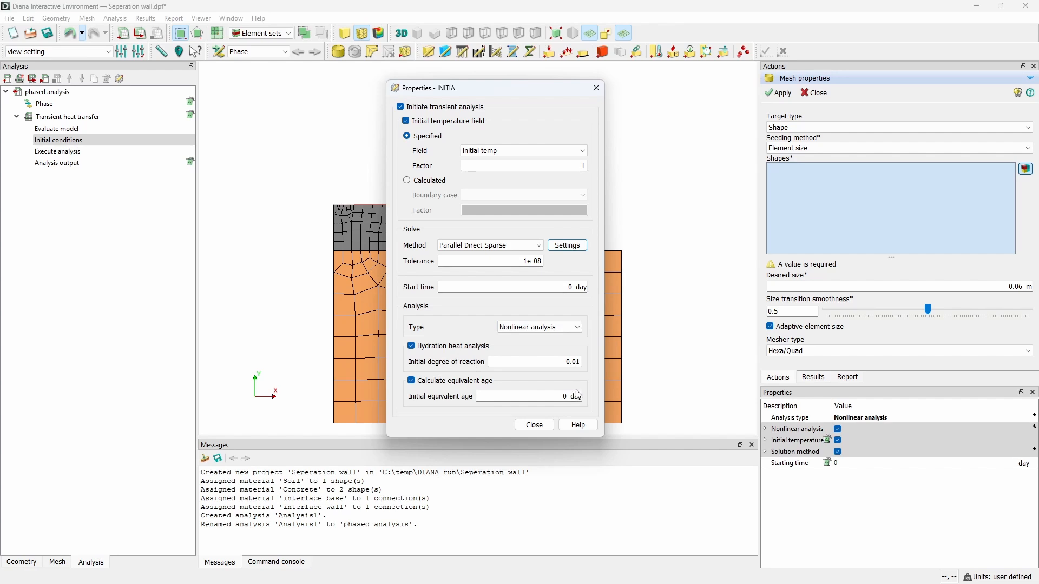
{"action": "left_click", "coordinate": [535, 425]}
Step: Paste the time step sizes 0.1(20) 0.5(10) 1(3) 5(4) 6 day into the transient execute analysis settings
{"action": "double_click", "coordinate": [130, 152]}
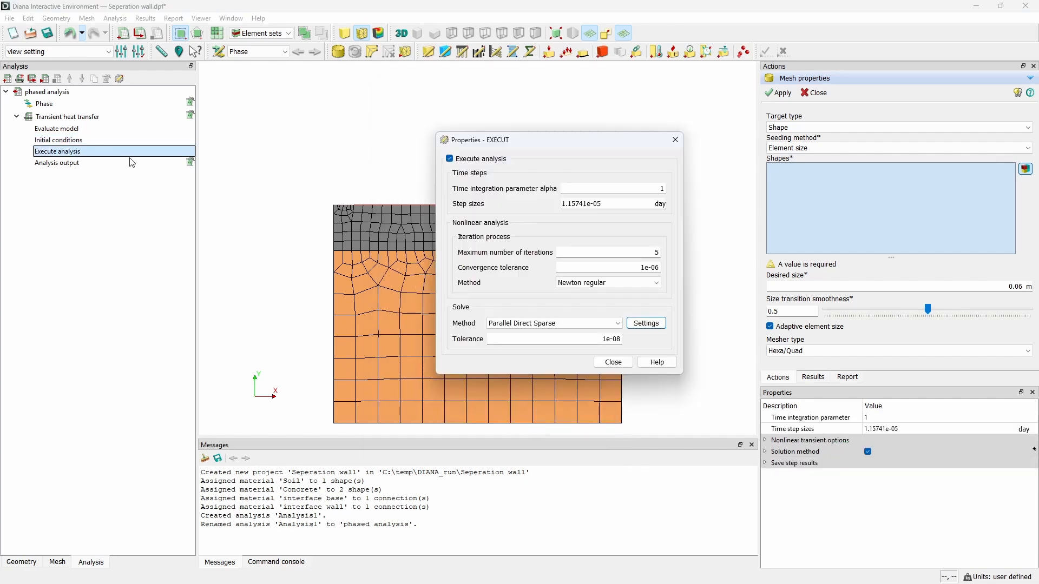
{"action": "triple_click", "coordinate": [608, 204]}
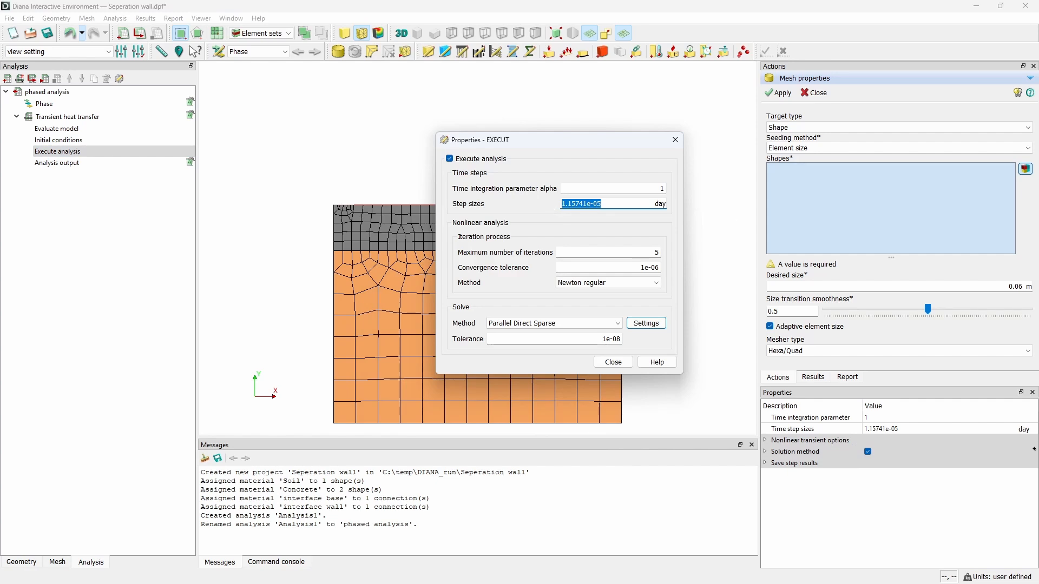
{"action": "key", "text": "alt+Tab"}
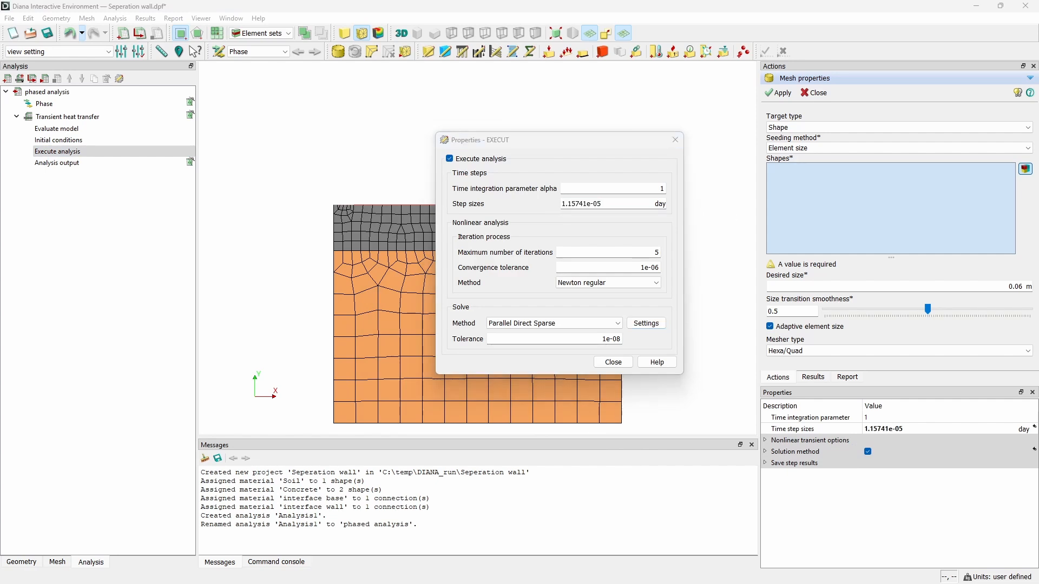
{"action": "left_click", "coordinate": [610, 232]}
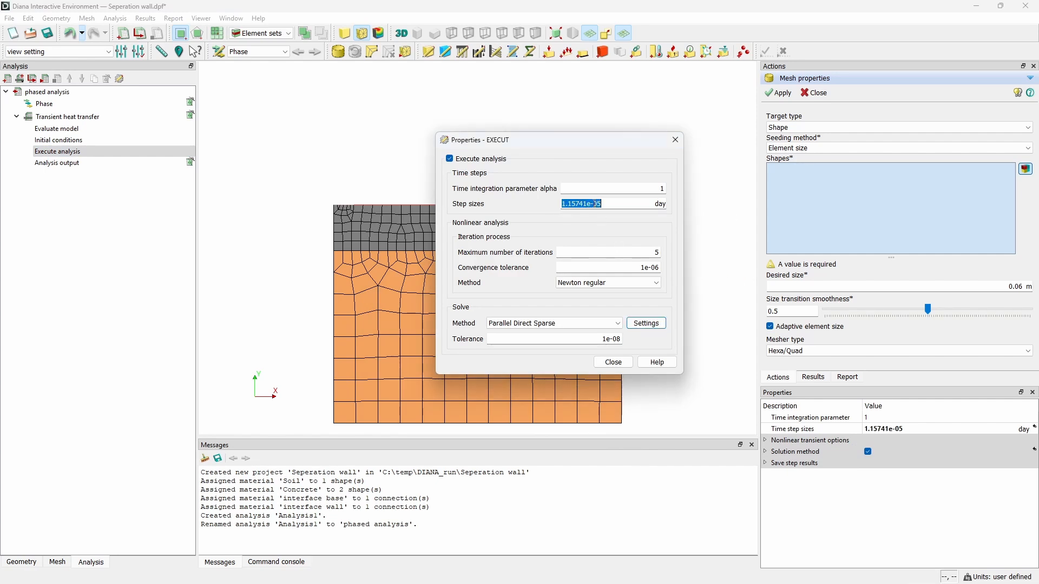
{"action": "type", "text": "0.1(20) 0.5(10) 1(3) 5(4) 6"}
{"action": "key", "text": "Return"}
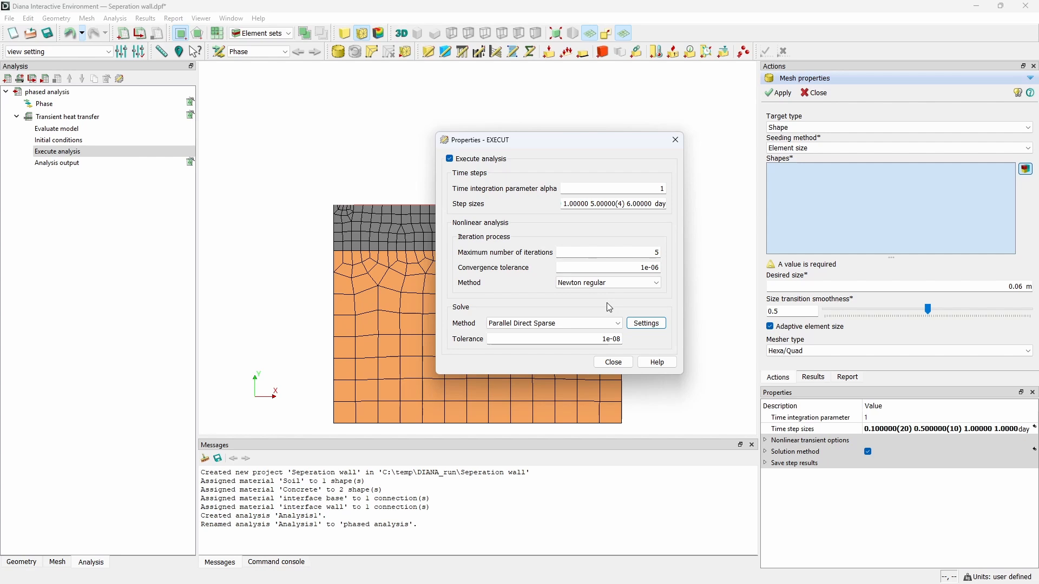
{"action": "left_click", "coordinate": [614, 363]}
Step: Open and review the transient heat transfer output settings
{"action": "double_click", "coordinate": [95, 164]}
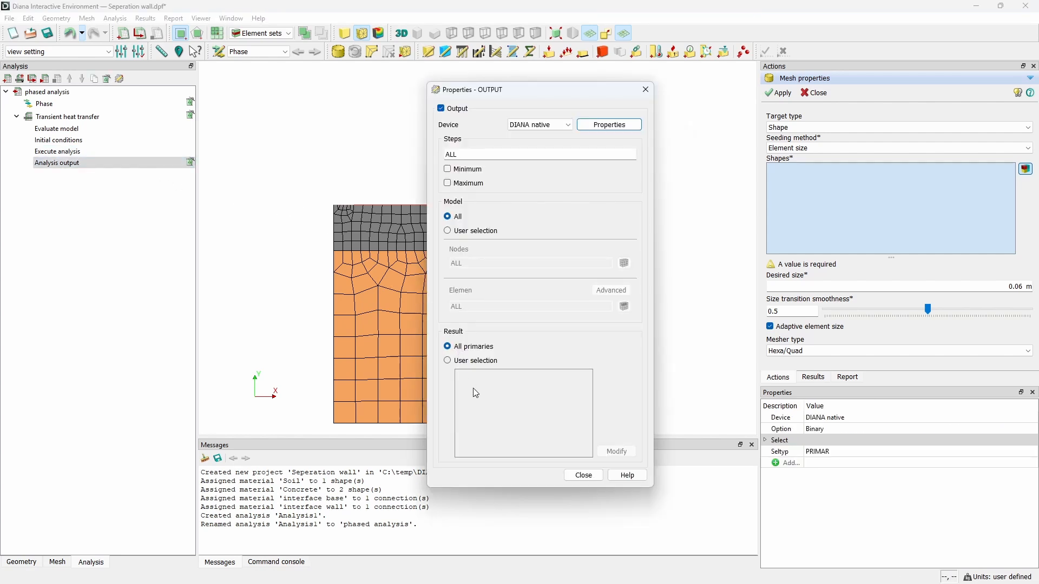
{"action": "left_click", "coordinate": [583, 476]}
{"action": "right_click", "coordinate": [62, 103]}
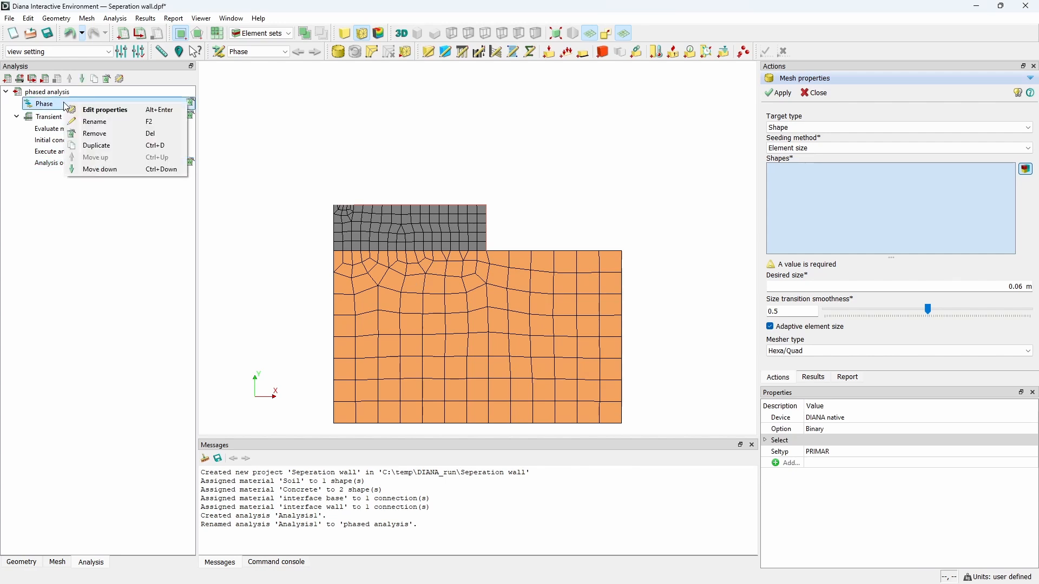
{"action": "left_click", "coordinate": [54, 92]}
Step: Add a Structural nonlinear command to the phased analysis and expand its execute block
{"action": "right_click", "coordinate": [56, 94]}
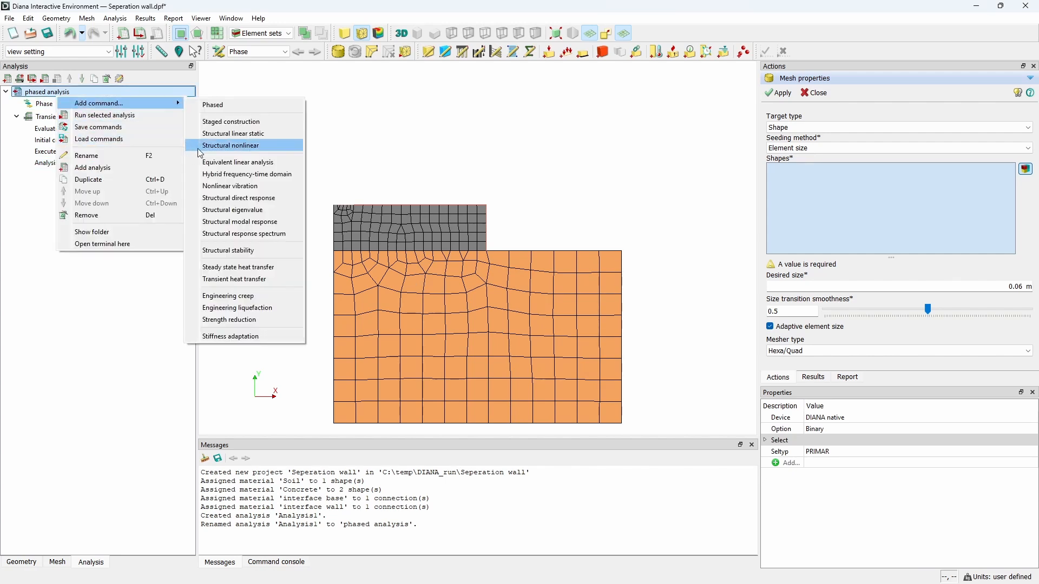
{"action": "left_click", "coordinate": [230, 145]}
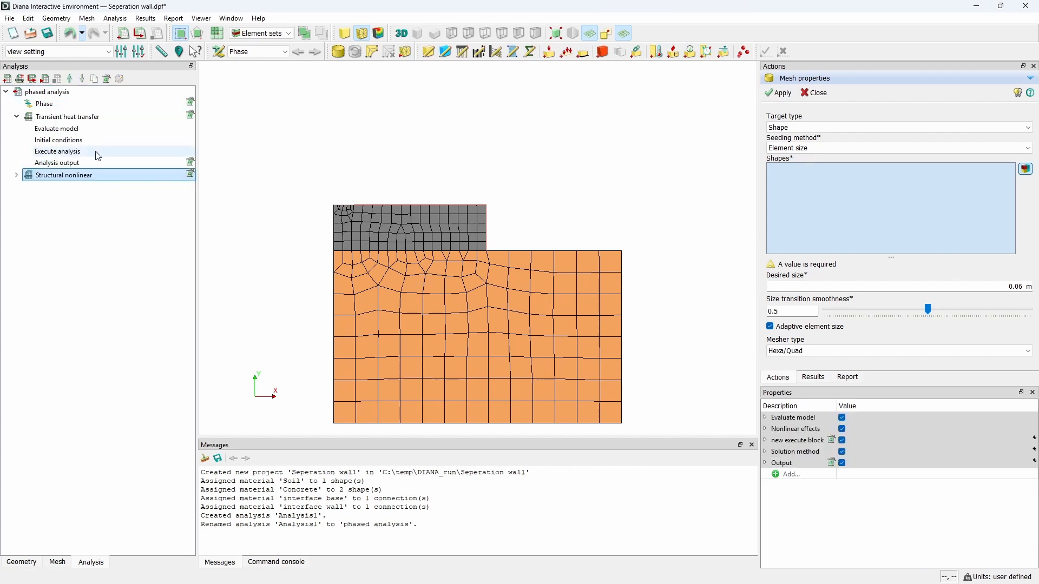
{"action": "left_click", "coordinate": [16, 176]}
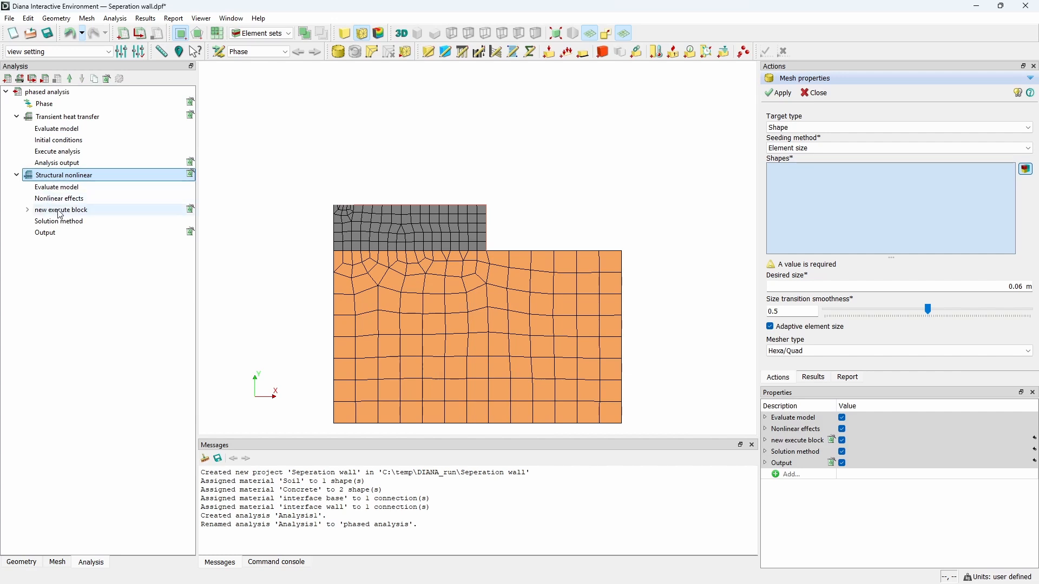
{"action": "left_click", "coordinate": [27, 210]}
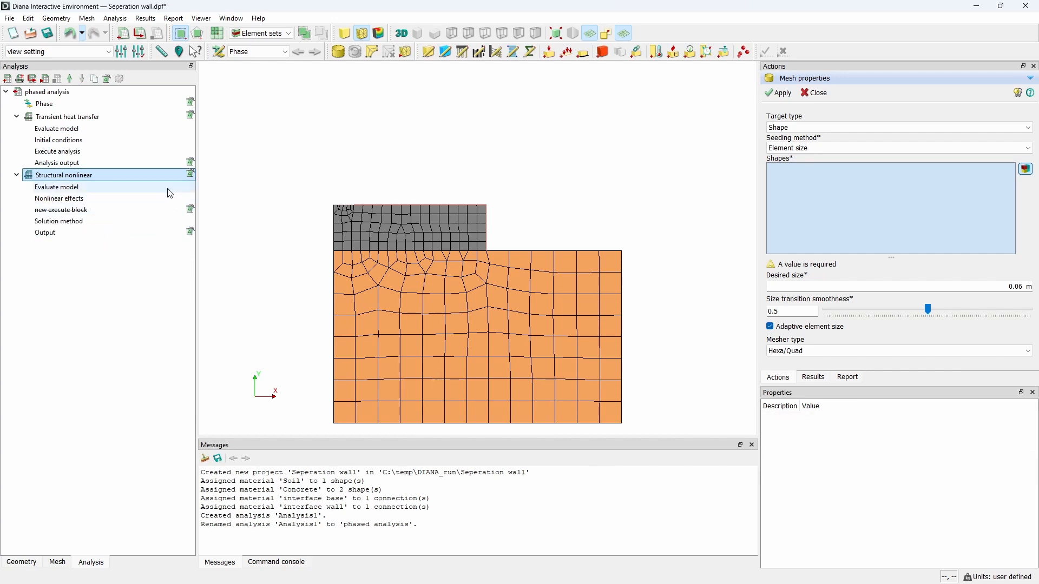
Step: Add start execute steps to the structural nonlinear command with additional load set SW
{"action": "right_click", "coordinate": [151, 175]}
{"action": "mouse_move", "coordinate": [174, 182]}
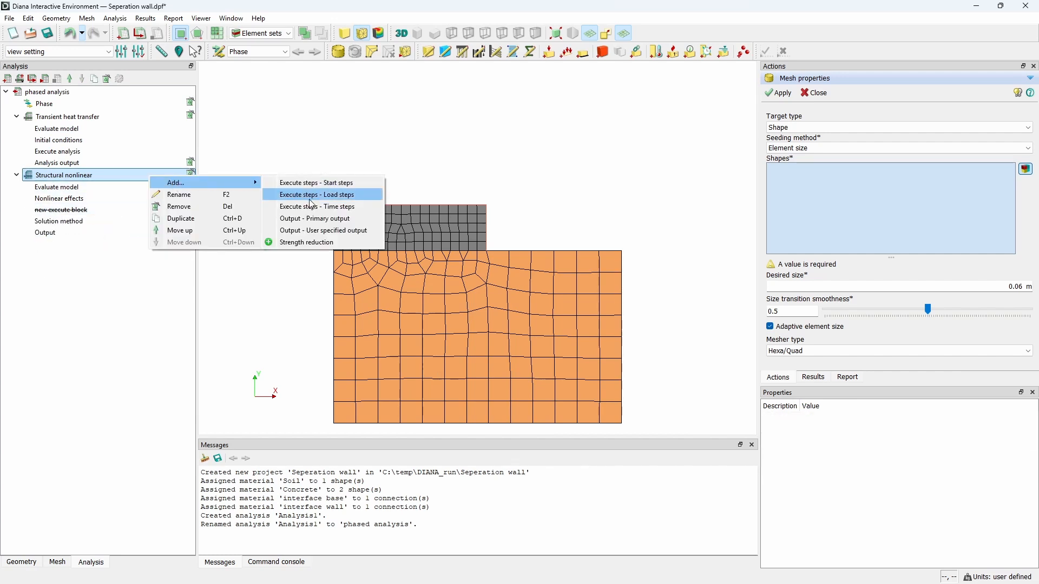
{"action": "left_click", "coordinate": [315, 183]}
{"action": "double_click", "coordinate": [50, 219]}
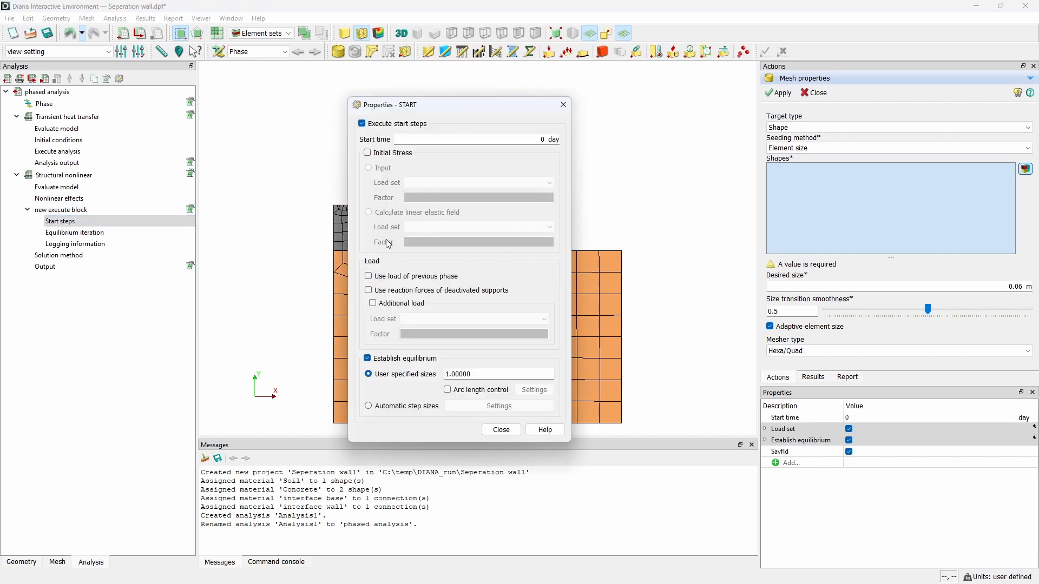
{"action": "left_click", "coordinate": [385, 303]}
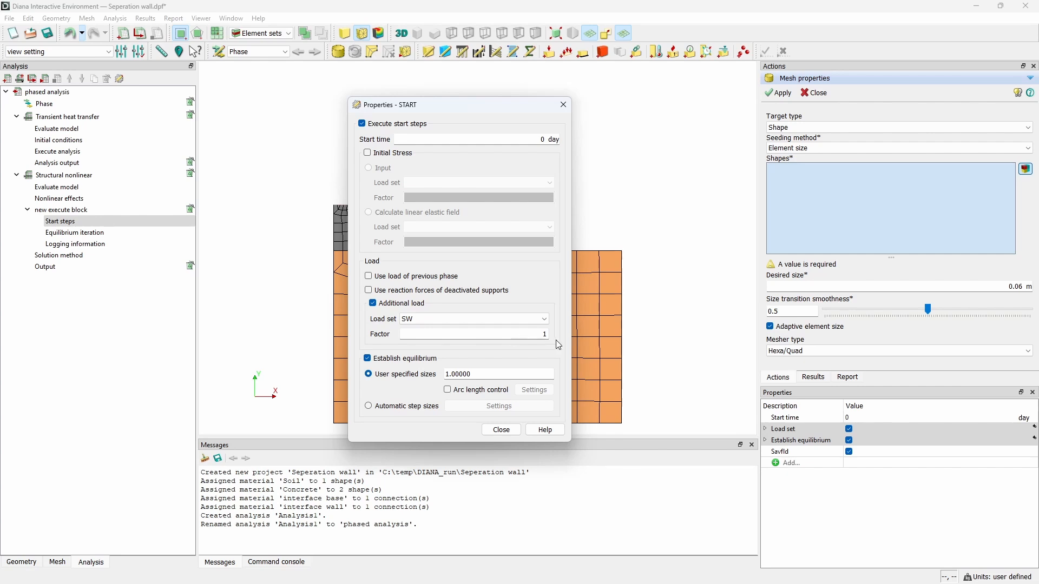
{"action": "left_click", "coordinate": [502, 430]}
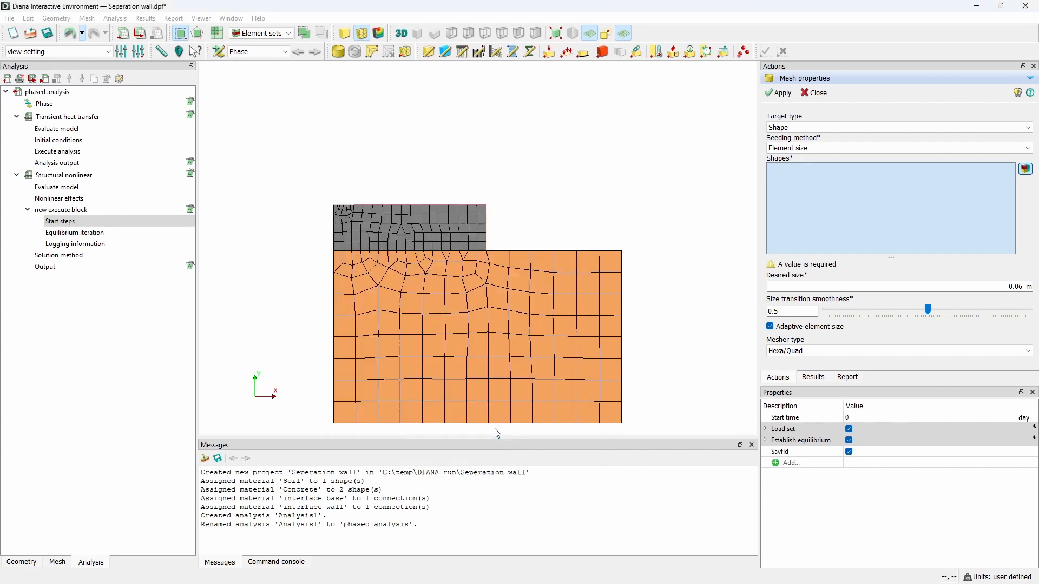
Step: Add a time steps execute block to the structural nonlinear command and expand it
{"action": "right_click", "coordinate": [79, 179]}
{"action": "mouse_move", "coordinate": [109, 189]}
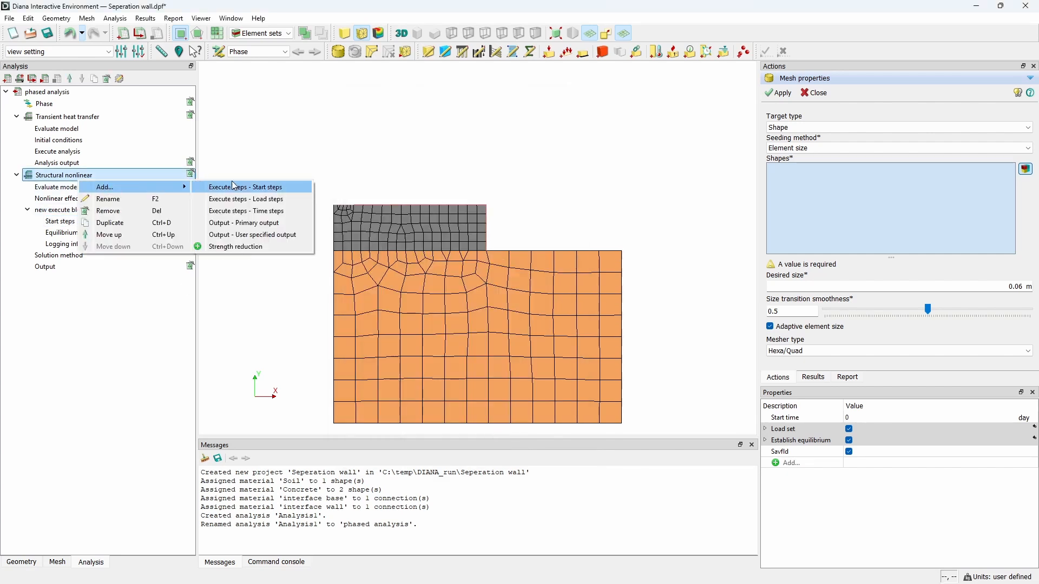
{"action": "left_click", "coordinate": [296, 211]}
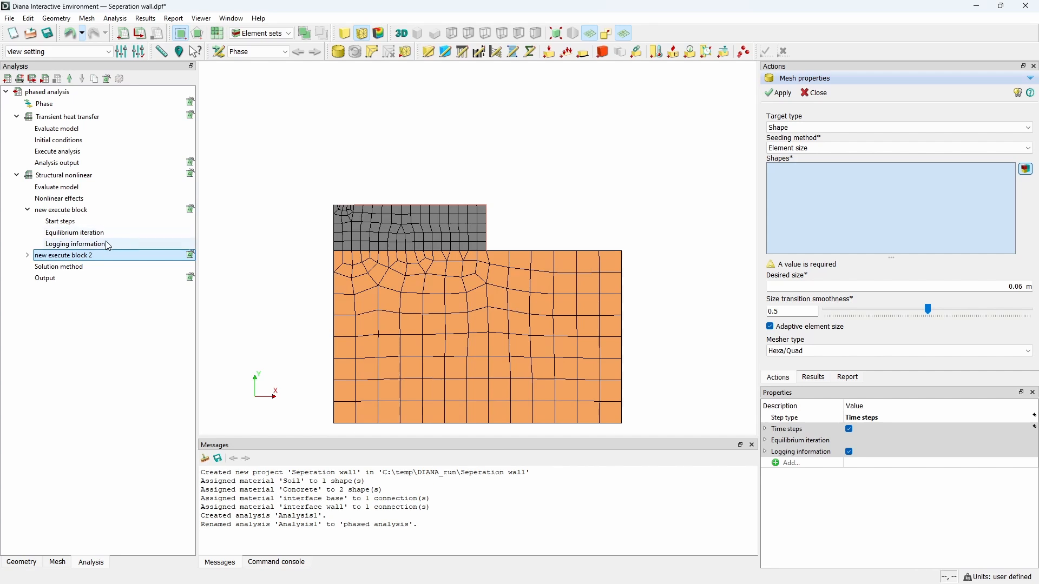
{"action": "left_click", "coordinate": [28, 255]}
Step: Paste the time step sizes 0.1(20) 0.5(10) 1(3) 5(4) 6 day into the structural time steps
{"action": "double_click", "coordinate": [64, 267]}
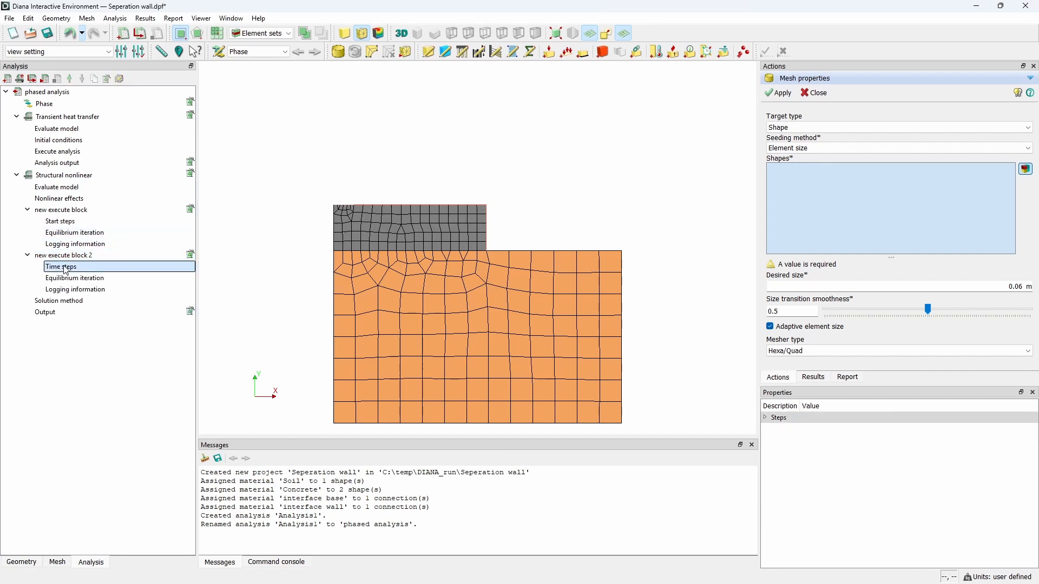
{"action": "triple_click", "coordinate": [417, 341]}
{"action": "key", "text": "ctrl+v"}
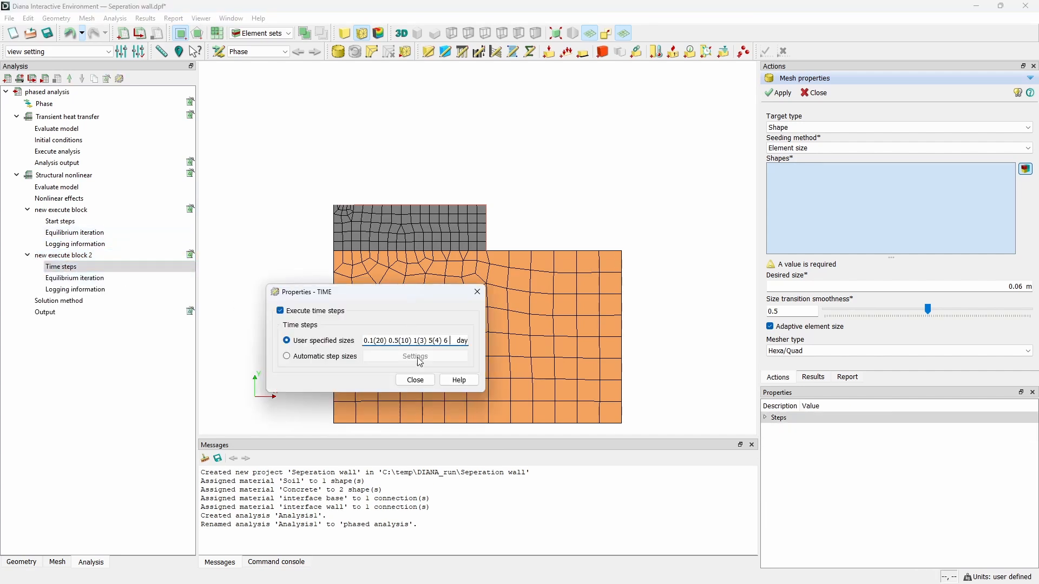
{"action": "left_click", "coordinate": [415, 380]}
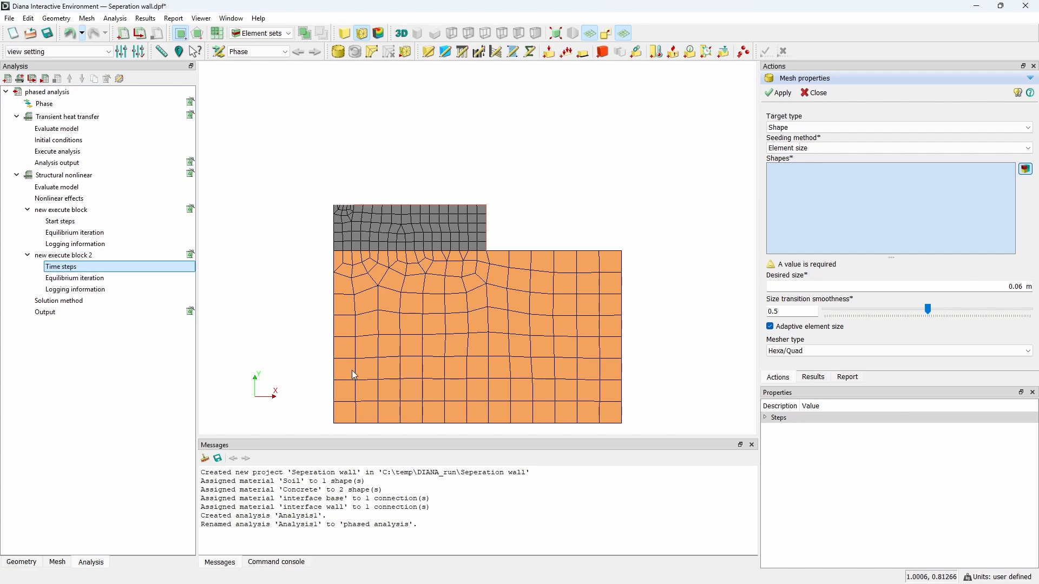
Step: Switch the structural output result selection to user selection and add total global displacements
{"action": "double_click", "coordinate": [108, 312]}
{"action": "left_click", "coordinate": [468, 376]}
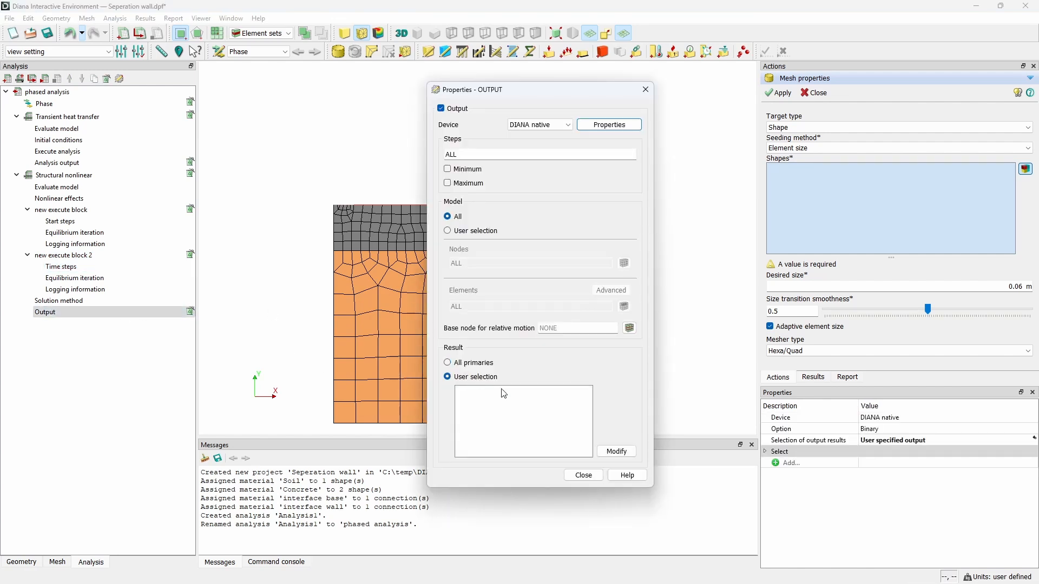
{"action": "left_click", "coordinate": [611, 452]}
{"action": "left_click", "coordinate": [613, 269]}
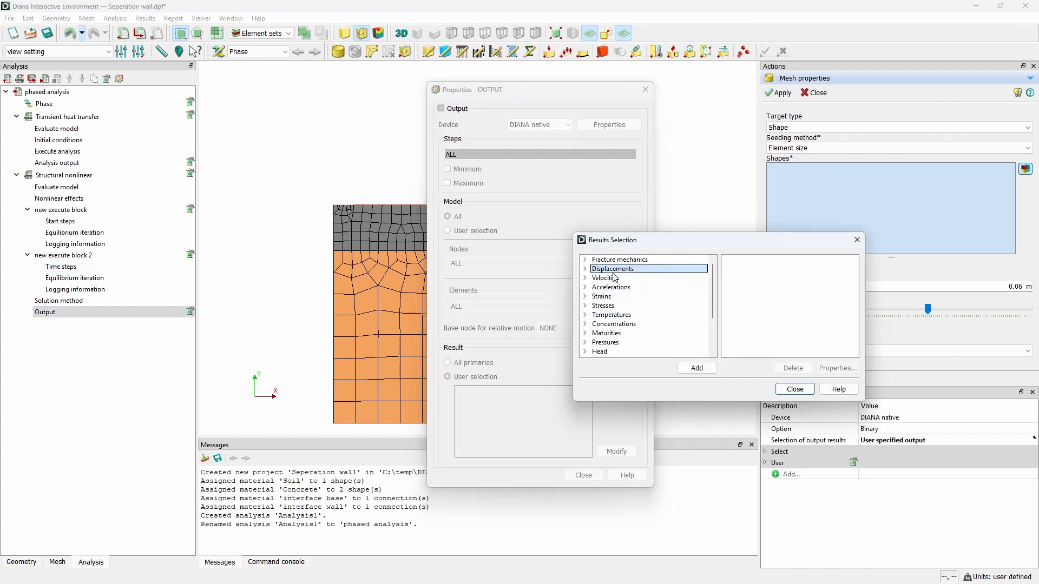
{"action": "left_click", "coordinate": [701, 369]}
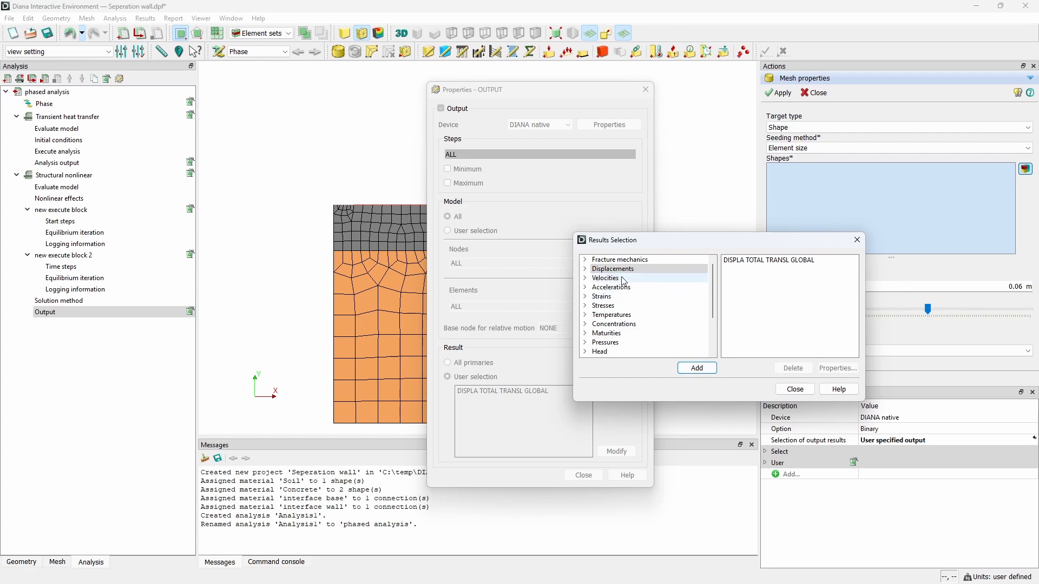
Step: Add total Cauchy global stresses and the Cauchy crack index to the output results
{"action": "left_click", "coordinate": [585, 306]}
{"action": "left_click", "coordinate": [596, 325]}
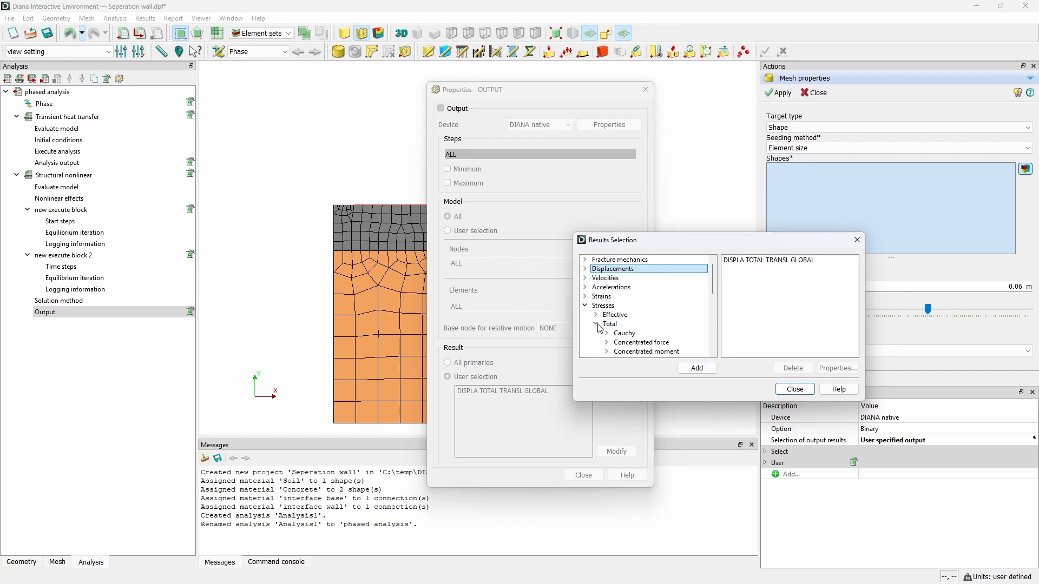
{"action": "left_click", "coordinate": [607, 333]}
{"action": "left_click", "coordinate": [663, 352]}
{"action": "left_click", "coordinate": [696, 368]}
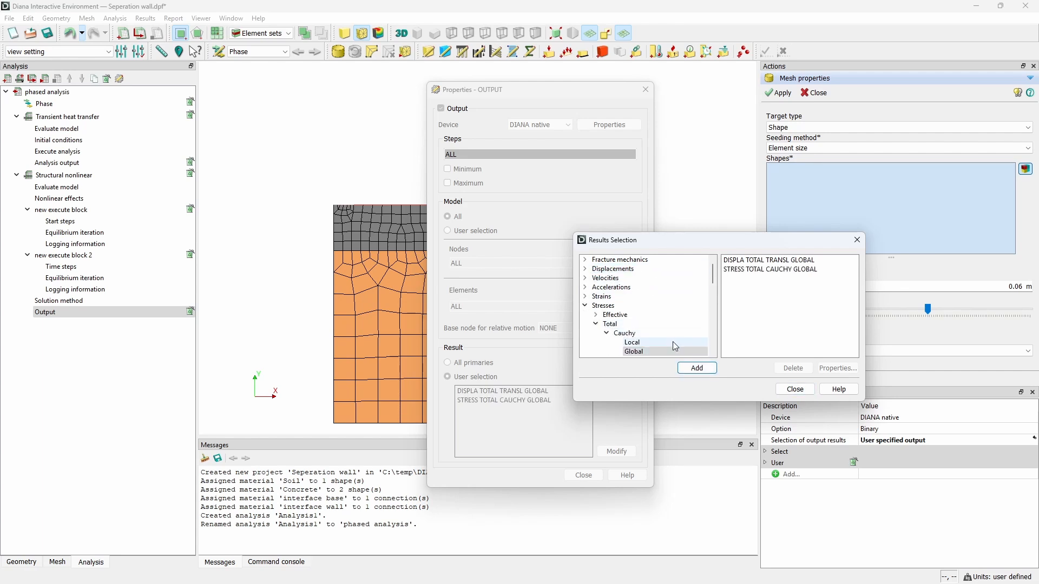
{"action": "scroll", "coordinate": [663, 338], "scroll_direction": "down", "scroll_amount": 3}
{"action": "left_click", "coordinate": [657, 342]}
{"action": "left_click", "coordinate": [697, 368]}
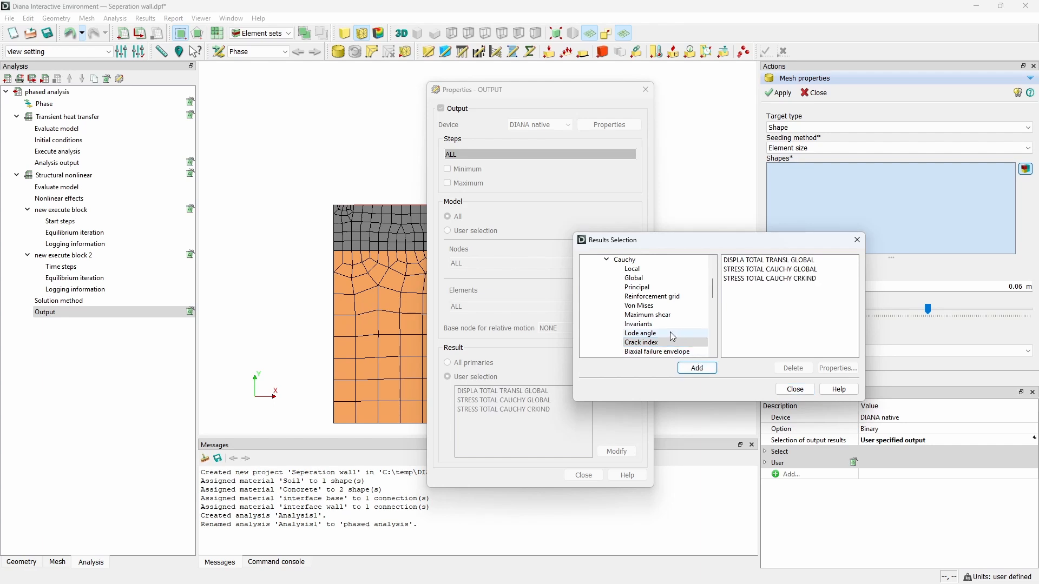
Step: Add the Young's modulus and tensile strength model parameters to the output results and close the output settings
{"action": "scroll", "coordinate": [659, 332], "scroll_direction": "down", "scroll_amount": 3}
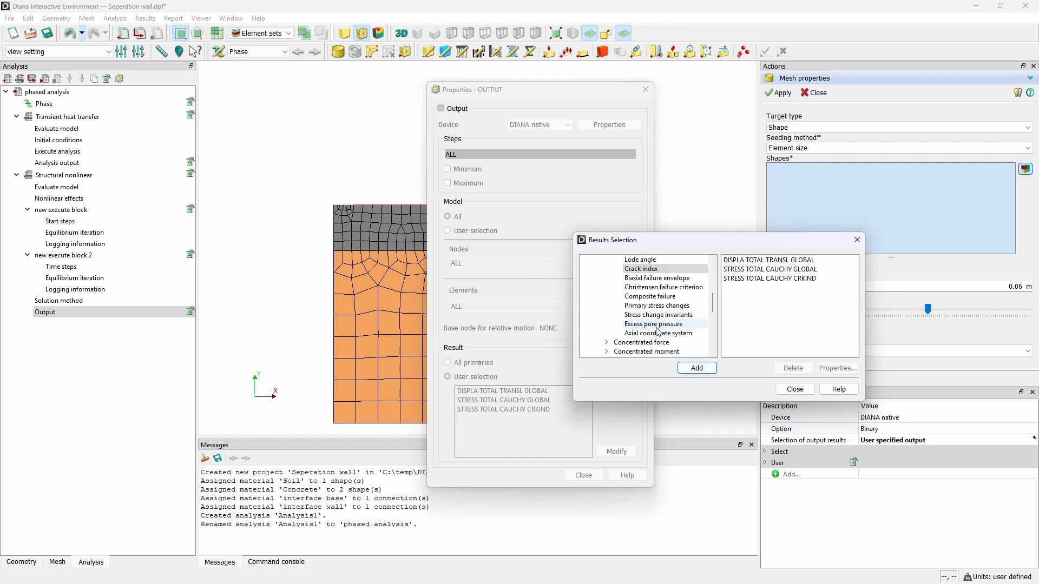
{"action": "scroll", "coordinate": [656, 335], "scroll_direction": "up", "scroll_amount": 1}
{"action": "scroll", "coordinate": [655, 336], "scroll_direction": "up", "scroll_amount": 5}
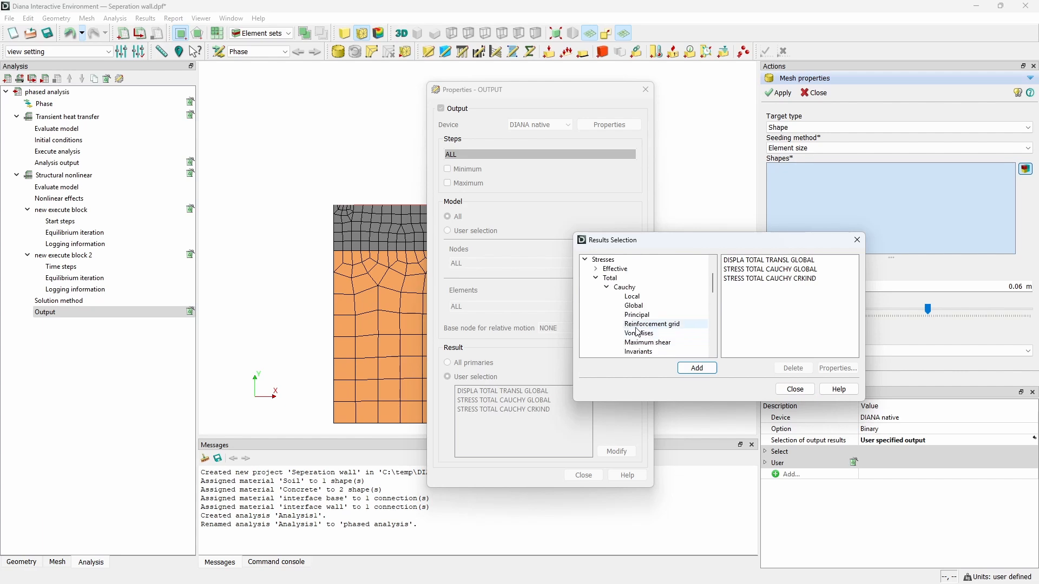
{"action": "left_click", "coordinate": [585, 260]}
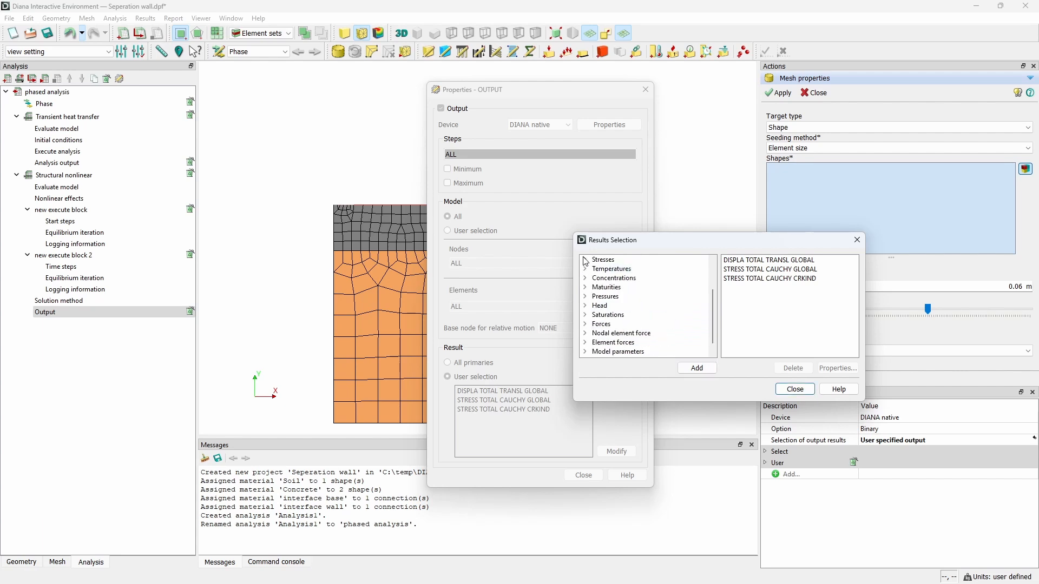
{"action": "left_click", "coordinate": [585, 353]}
{"action": "scroll", "coordinate": [622, 338], "scroll_direction": "down", "scroll_amount": 3}
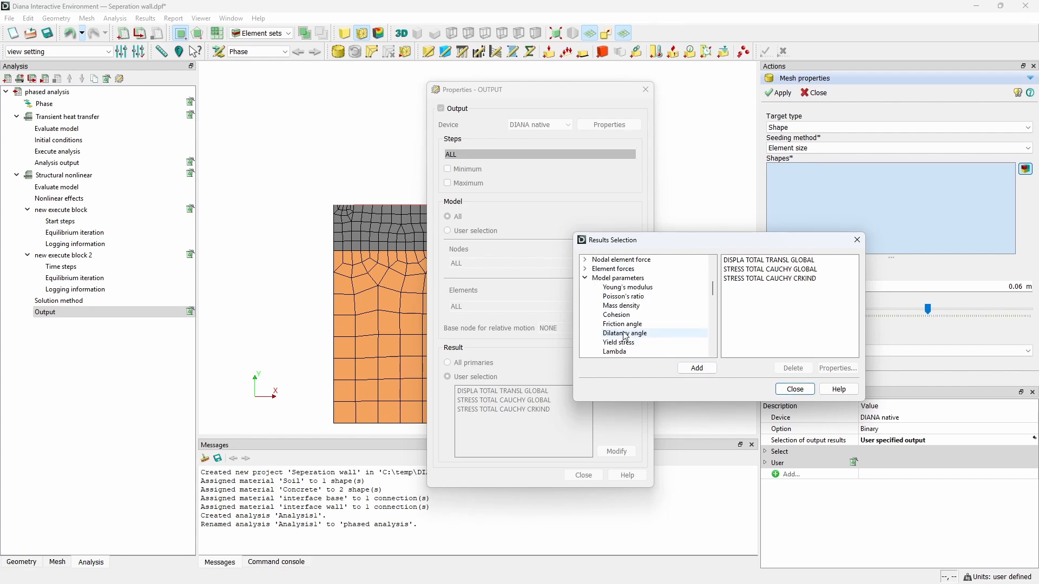
{"action": "left_click", "coordinate": [628, 288]}
{"action": "left_click", "coordinate": [689, 367]}
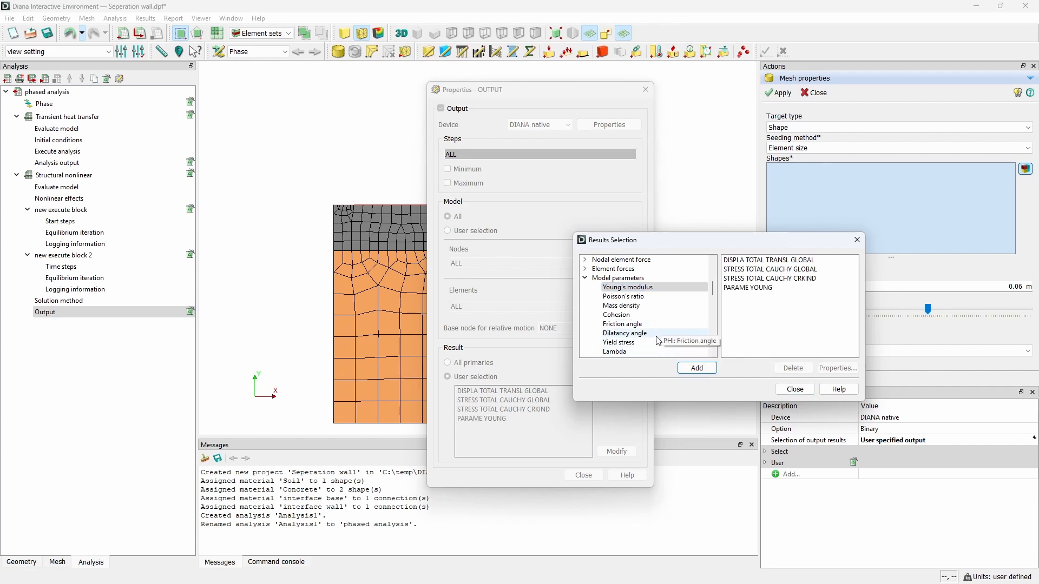
{"action": "scroll", "coordinate": [659, 341], "scroll_direction": "down", "scroll_amount": 3}
{"action": "left_click", "coordinate": [662, 291]}
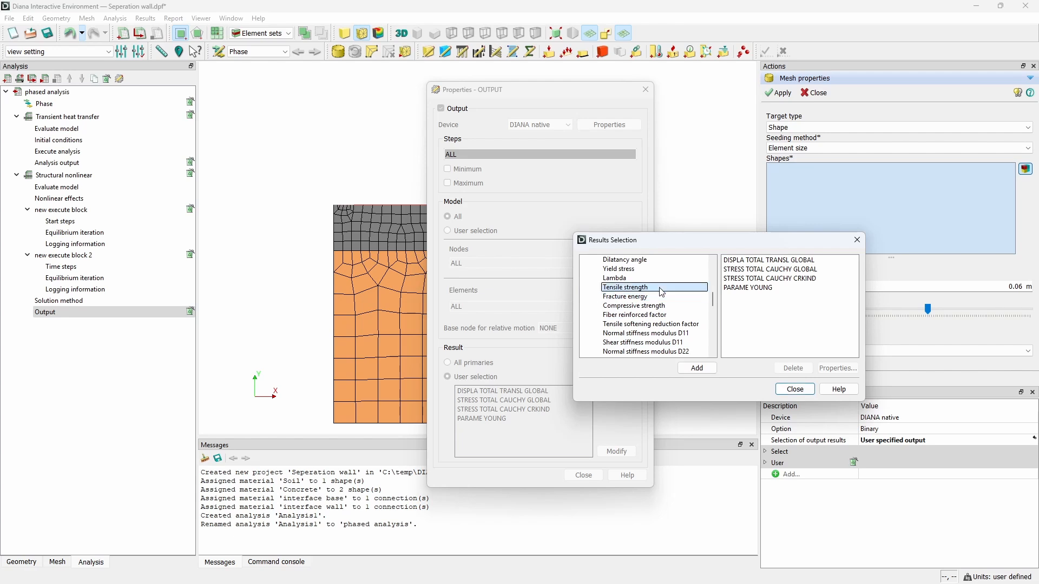
{"action": "left_click", "coordinate": [697, 368]}
{"action": "left_click", "coordinate": [802, 392]}
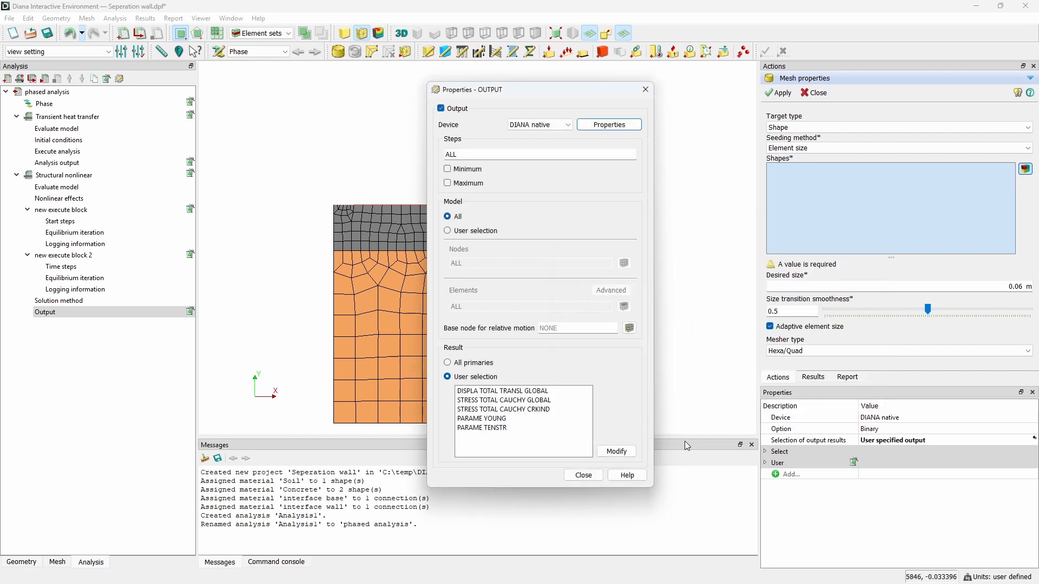
{"action": "left_click", "coordinate": [590, 481]}
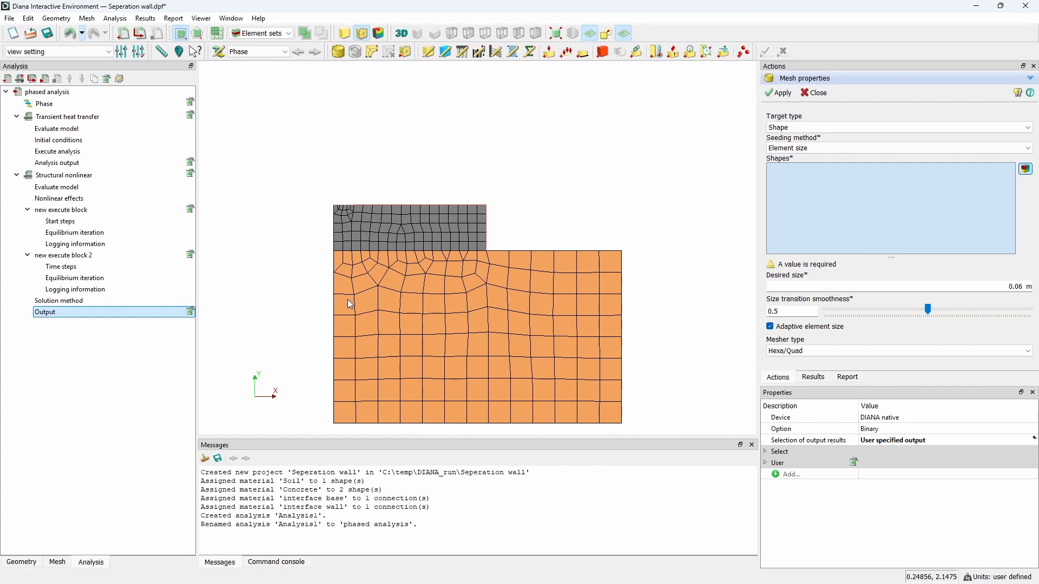
Step: Add a second phase command to the phased analysis and review its active shapes, supports and connections
{"action": "left_click", "coordinate": [42, 92]}
{"action": "right_click", "coordinate": [38, 93]}
{"action": "mouse_move", "coordinate": [135, 98]}
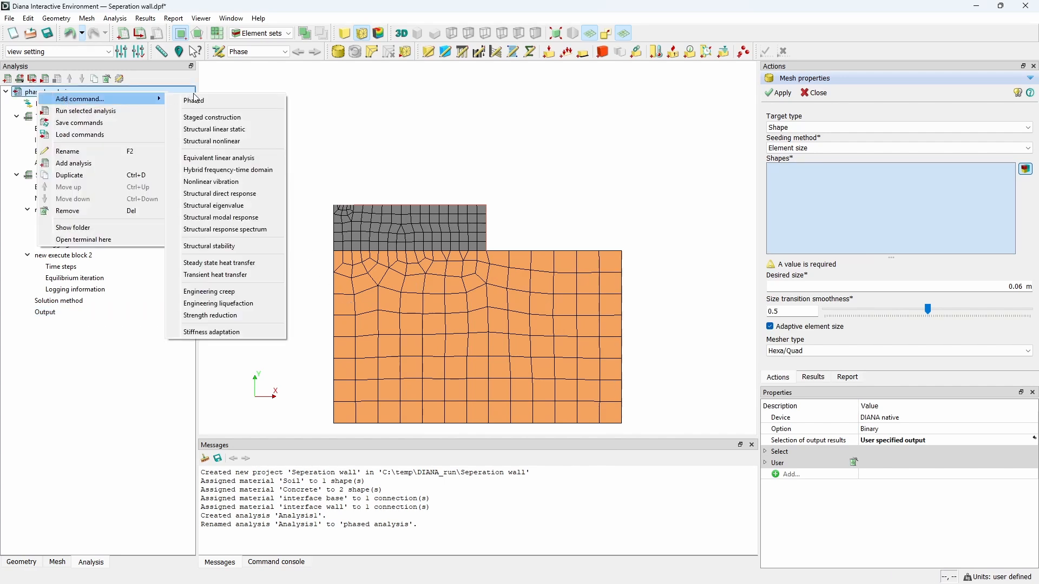
{"action": "left_click", "coordinate": [194, 100]}
{"action": "double_click", "coordinate": [47, 327]}
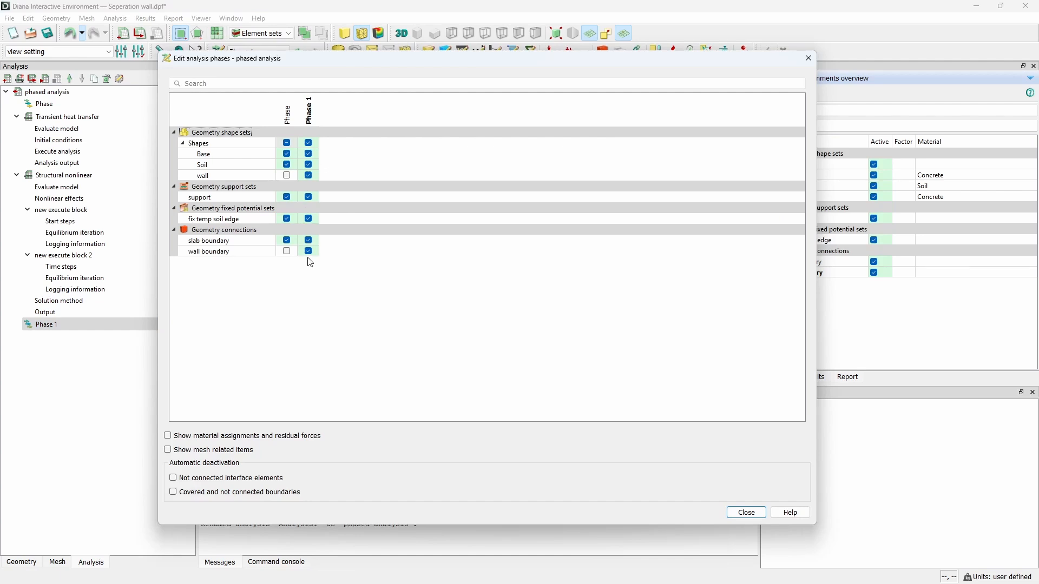
{"action": "left_click", "coordinate": [747, 513]}
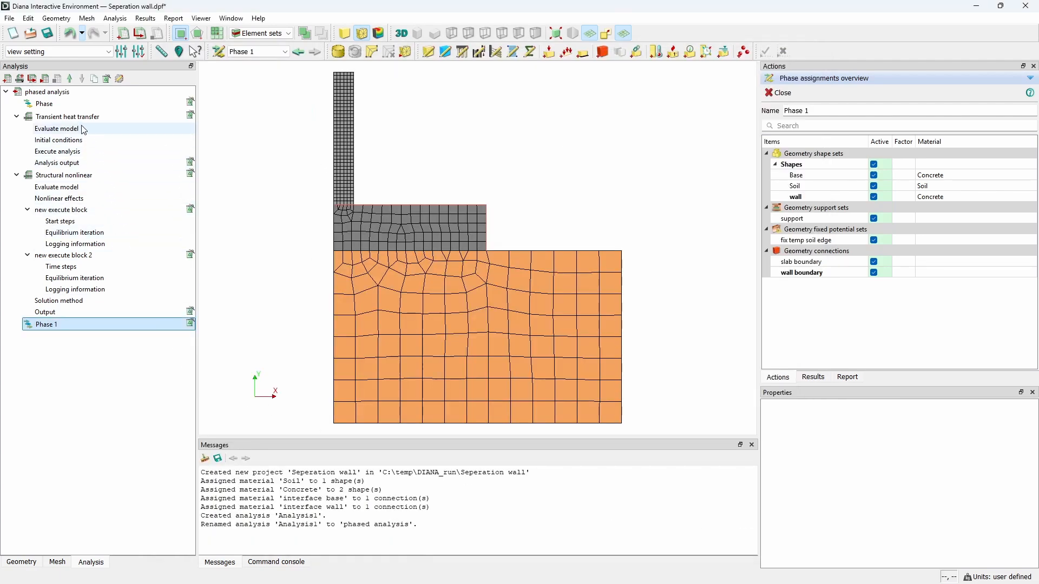
Step: Duplicate the transient heat transfer and structural nonlinear commands for the second phase
{"action": "left_click", "coordinate": [98, 117]}
{"action": "left_click", "coordinate": [95, 80]}
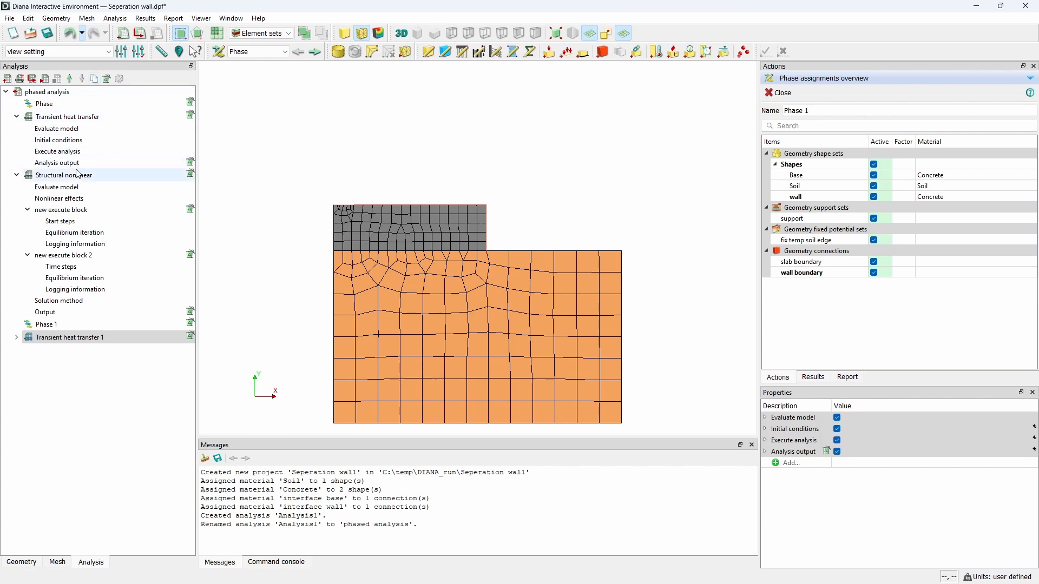
{"action": "left_click", "coordinate": [79, 175]}
{"action": "left_click", "coordinate": [107, 79]}
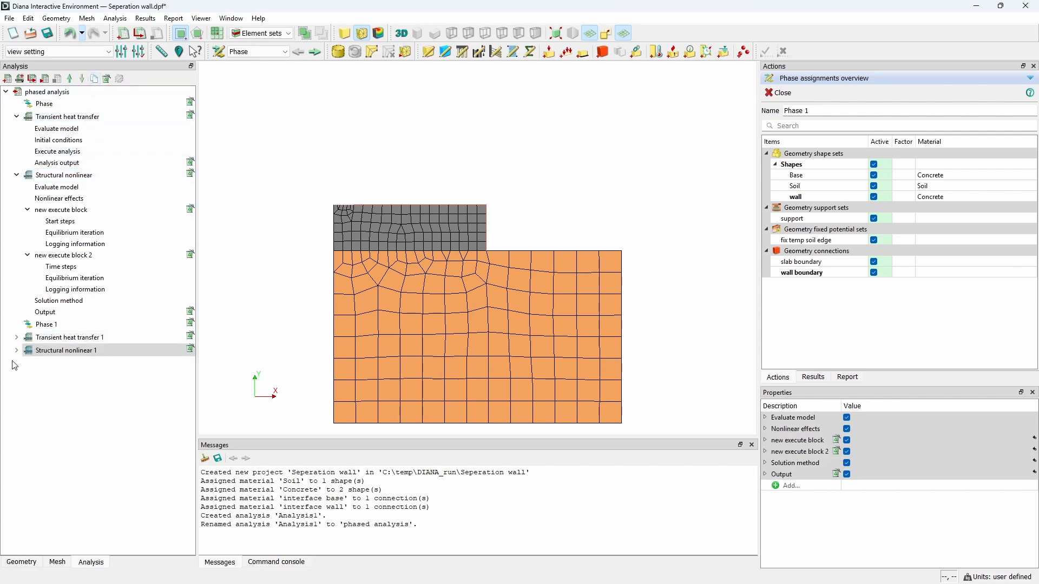
Step: Set the start time of the copied heat transfer command's initial conditions to 36 days
{"action": "left_click", "coordinate": [16, 337]}
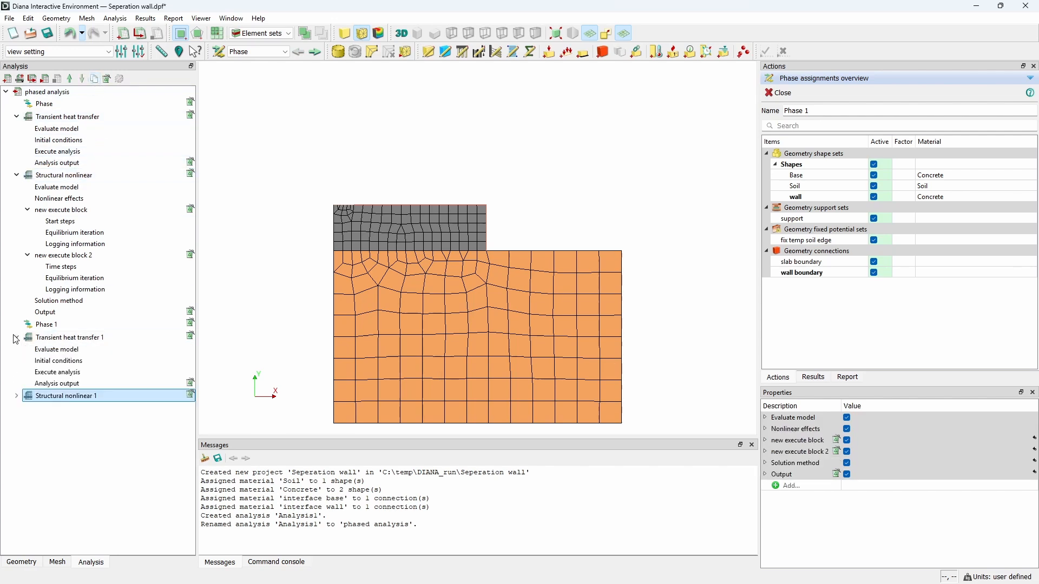
{"action": "double_click", "coordinate": [61, 364]}
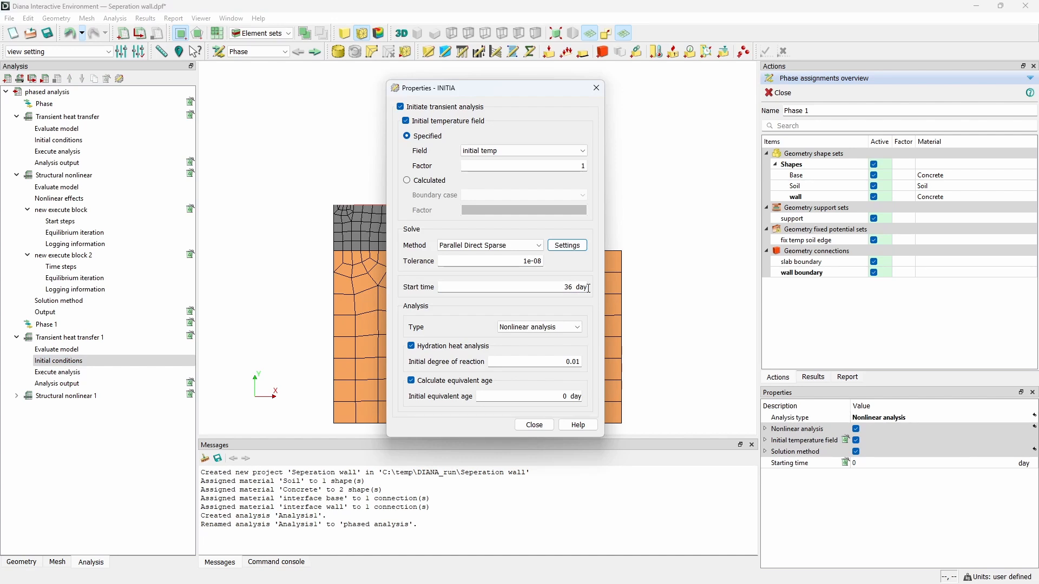
{"action": "left_click", "coordinate": [544, 429]}
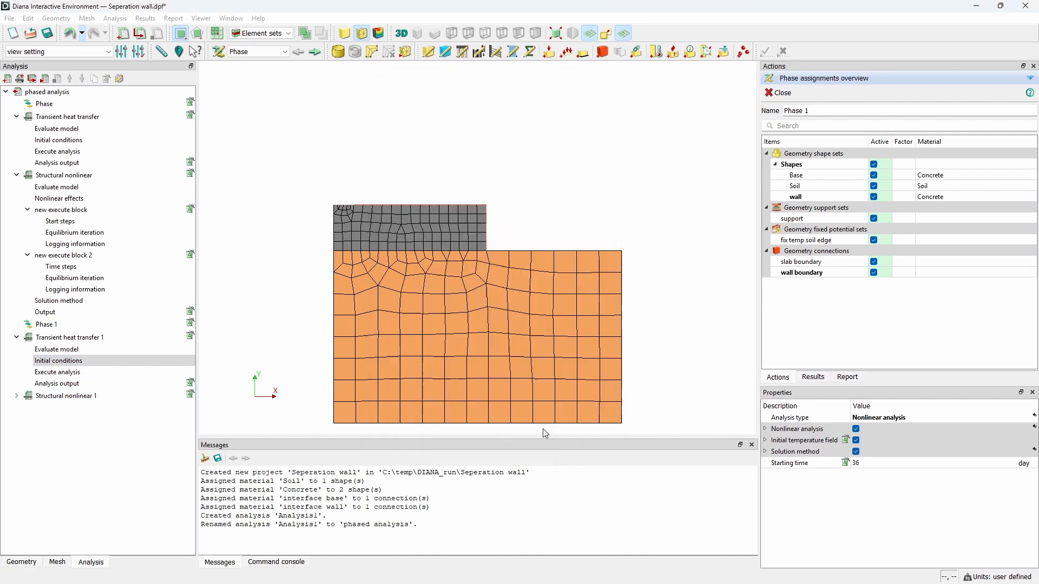
Step: In the copied structural start steps, set start time 36 days, use the previous phase's load and drop the additional load
{"action": "left_click", "coordinate": [16, 395]}
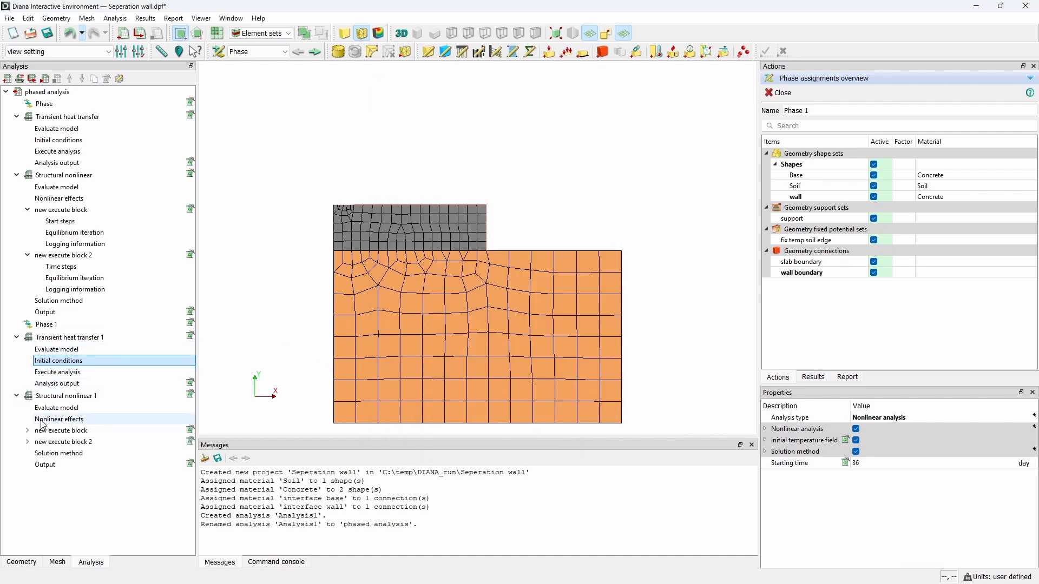
{"action": "left_click", "coordinate": [27, 430]}
{"action": "double_click", "coordinate": [74, 442]}
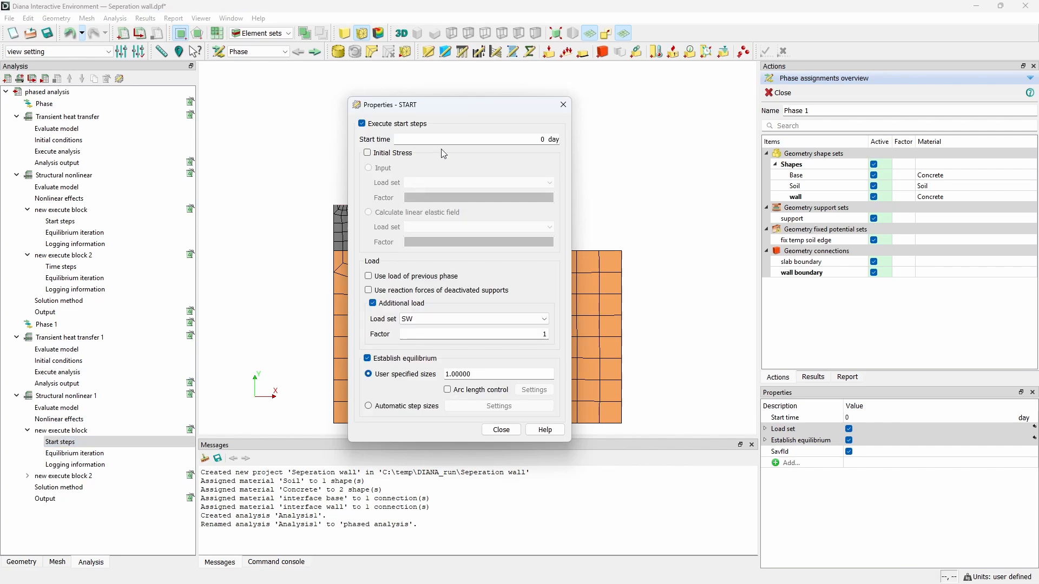
{"action": "left_click_drag", "start_coordinate": [540, 135], "coordinate": [551, 134]}
{"action": "left_click", "coordinate": [376, 302]}
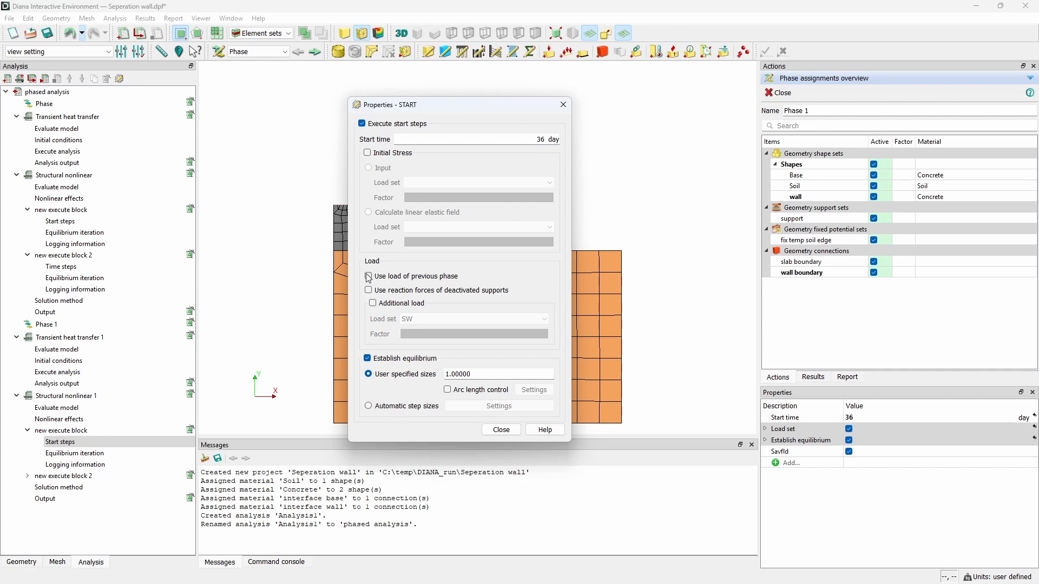
{"action": "left_click", "coordinate": [501, 430]}
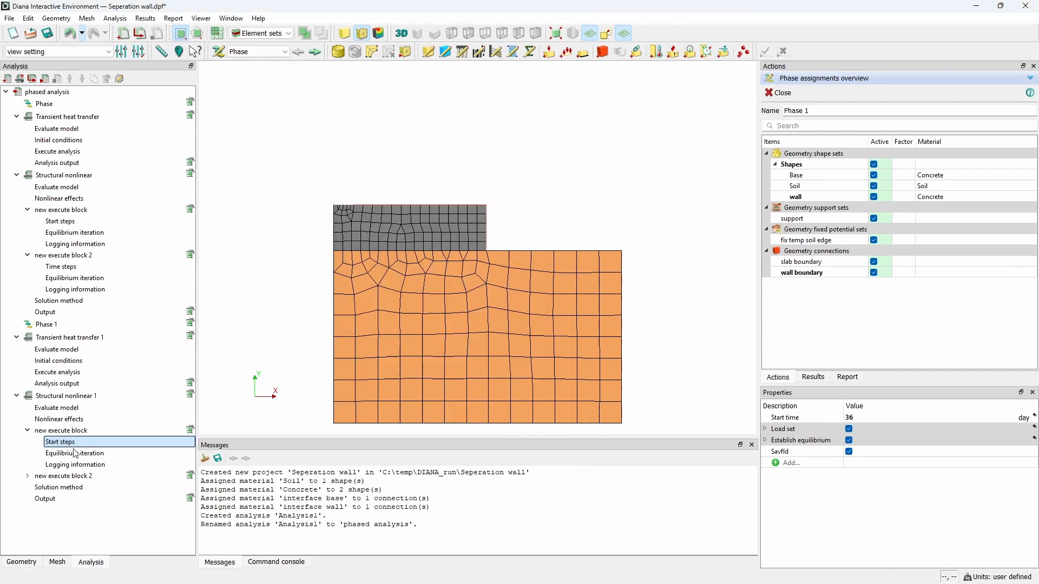
Step: Review the time step sizes of the copied structural nonlinear command
{"action": "left_click", "coordinate": [28, 476]}
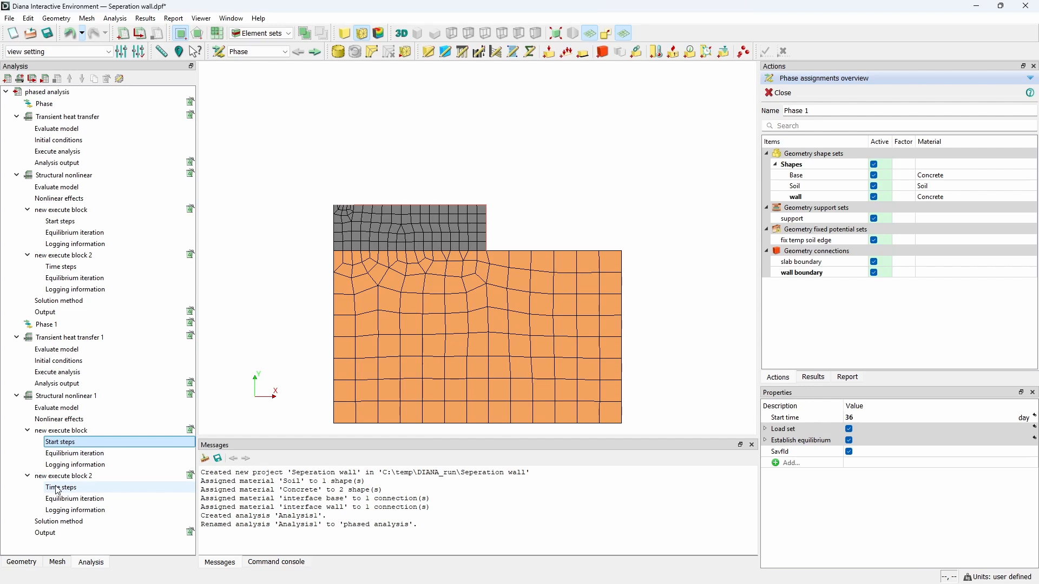
{"action": "double_click", "coordinate": [58, 489]}
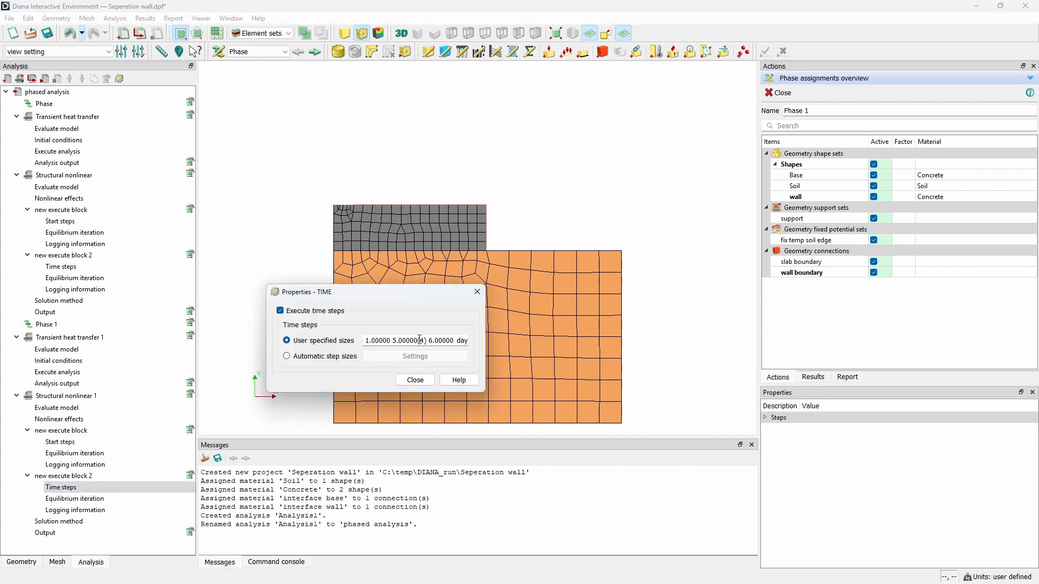
{"action": "left_click", "coordinate": [415, 379]}
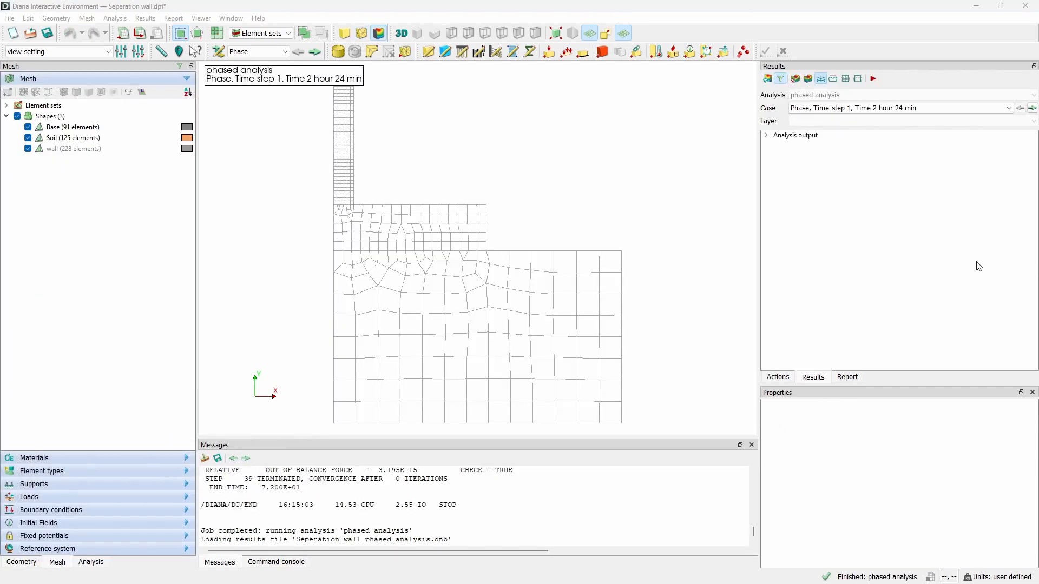
Step: Hide the soil shape and display the element degree of reaction DGR contour plot
{"action": "left_click", "coordinate": [28, 139]}
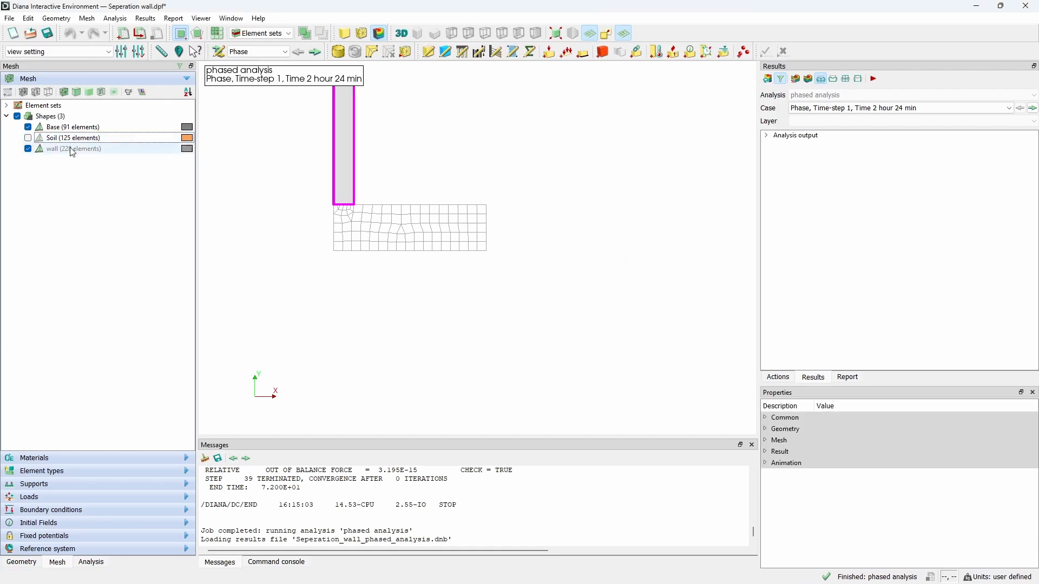
{"action": "left_click", "coordinate": [558, 36]}
{"action": "left_click", "coordinate": [766, 136]}
{"action": "left_click", "coordinate": [777, 153]}
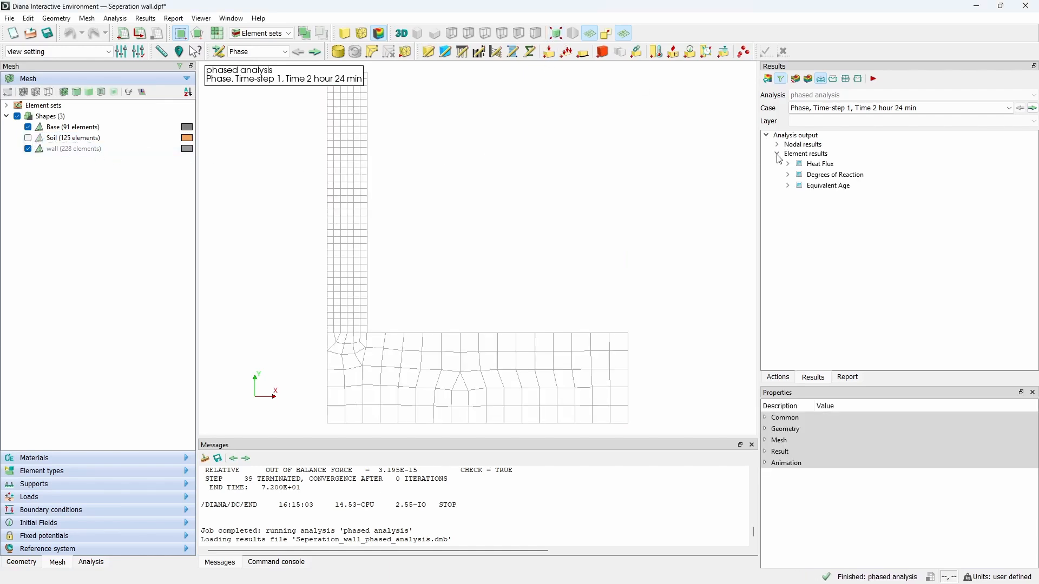
{"action": "left_click", "coordinate": [788, 175]}
{"action": "left_click", "coordinate": [824, 185]}
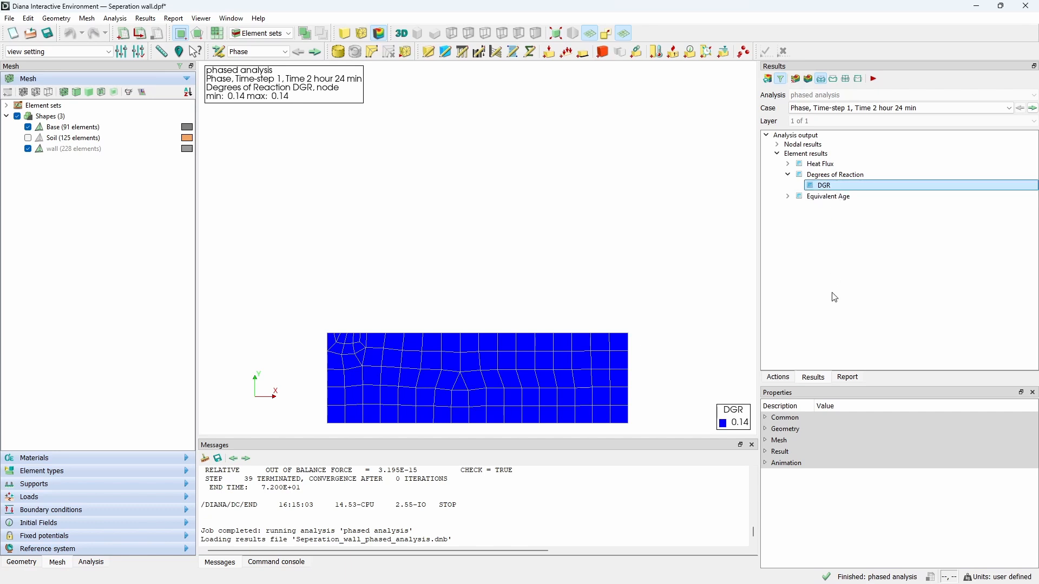
Step: Set the DGR contour plot's colour scale limits to specified values with a maximum of 1
{"action": "left_click", "coordinate": [766, 452]}
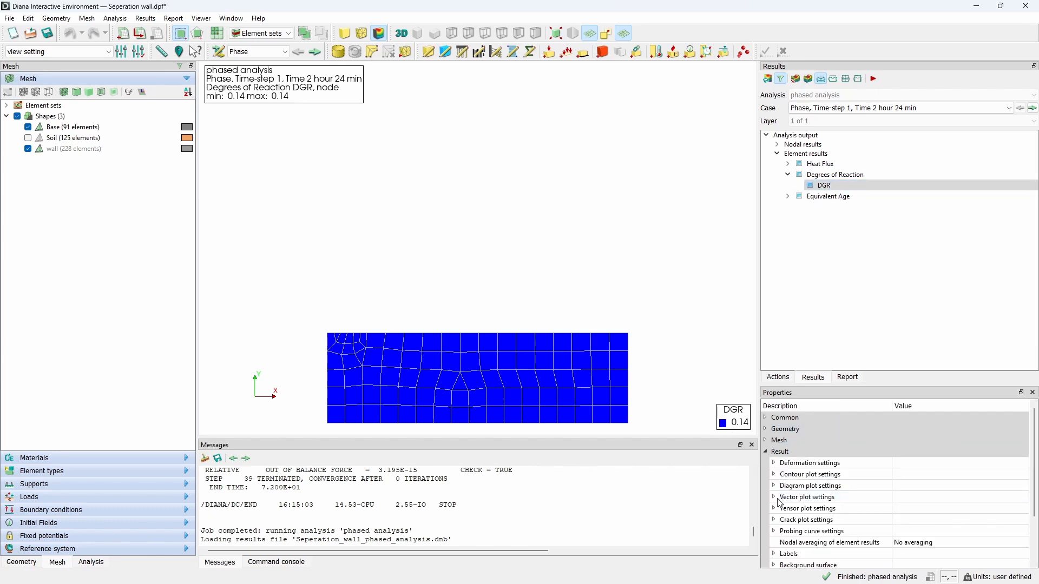
{"action": "left_click", "coordinate": [774, 474]}
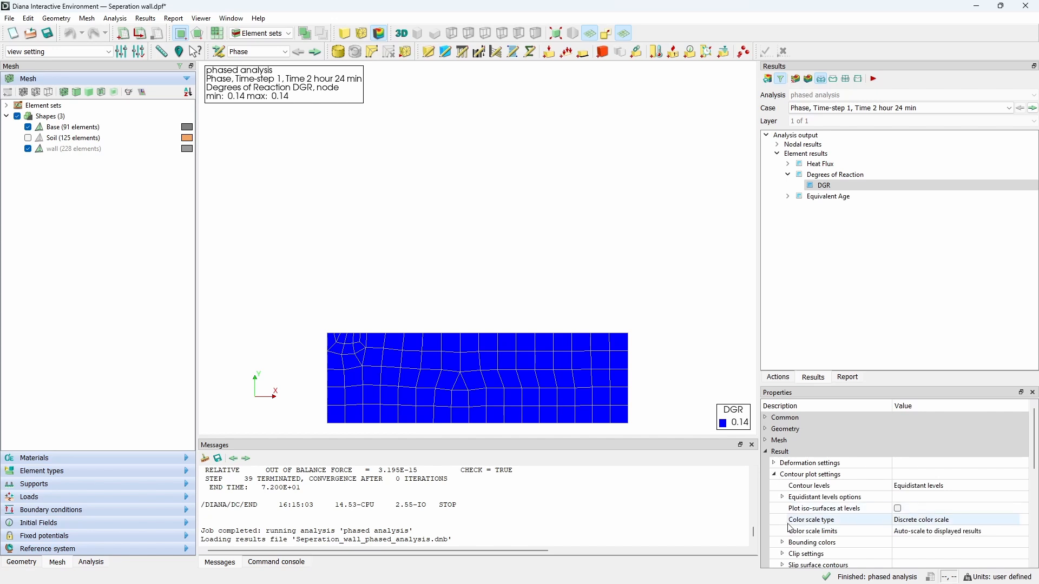
{"action": "left_click", "coordinate": [802, 532]}
{"action": "left_click", "coordinate": [929, 535]}
{"action": "left_click", "coordinate": [932, 536]}
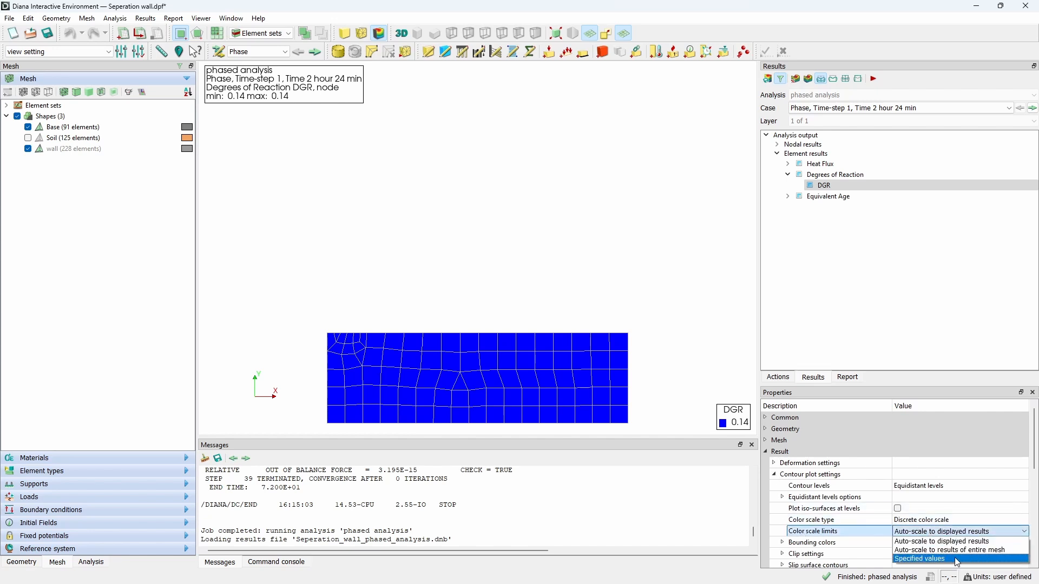
{"action": "left_click", "coordinate": [960, 561]}
{"action": "left_click", "coordinate": [782, 543]}
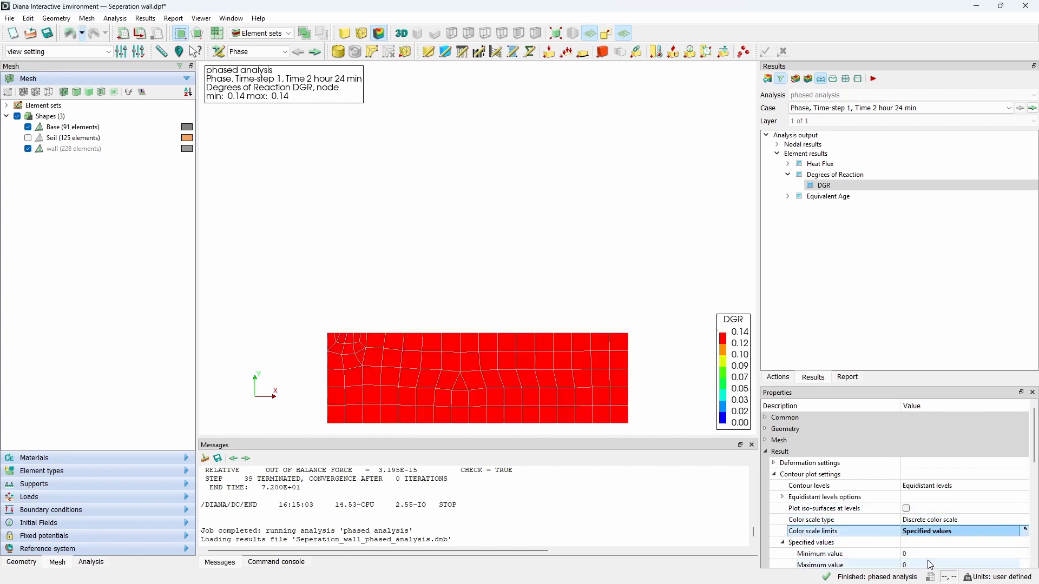
{"action": "left_click", "coordinate": [929, 564]}
{"action": "type", "text": "1"}
{"action": "key", "text": "Return"}
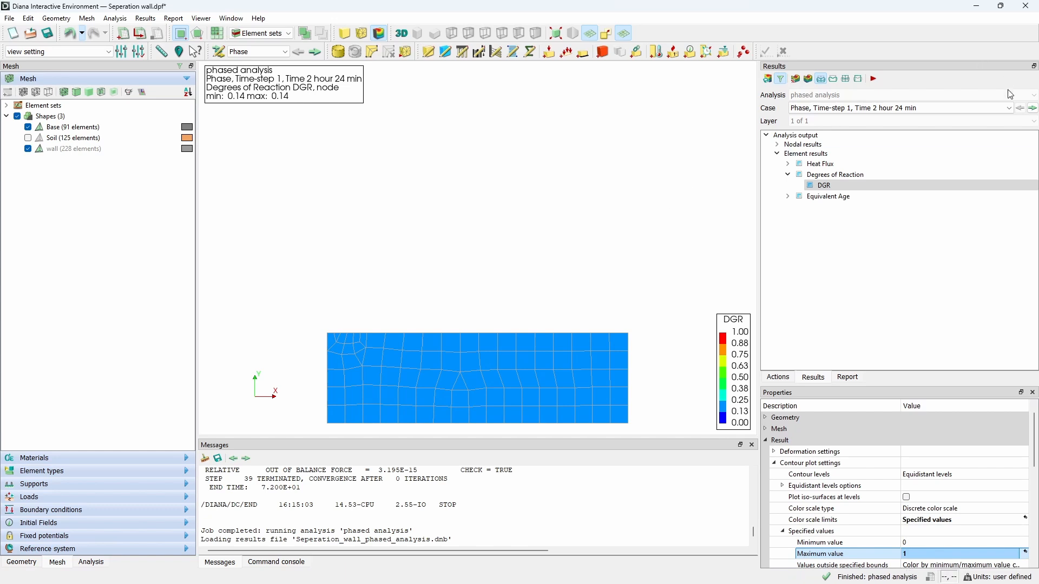
Step: Step through the Phase result cases to examine the DGR contours over time
{"action": "left_click", "coordinate": [1032, 108]}
{"action": "left_click", "coordinate": [1033, 108]}
{"action": "triple_click", "coordinate": [1033, 111]}
{"action": "triple_click", "coordinate": [1033, 111]}
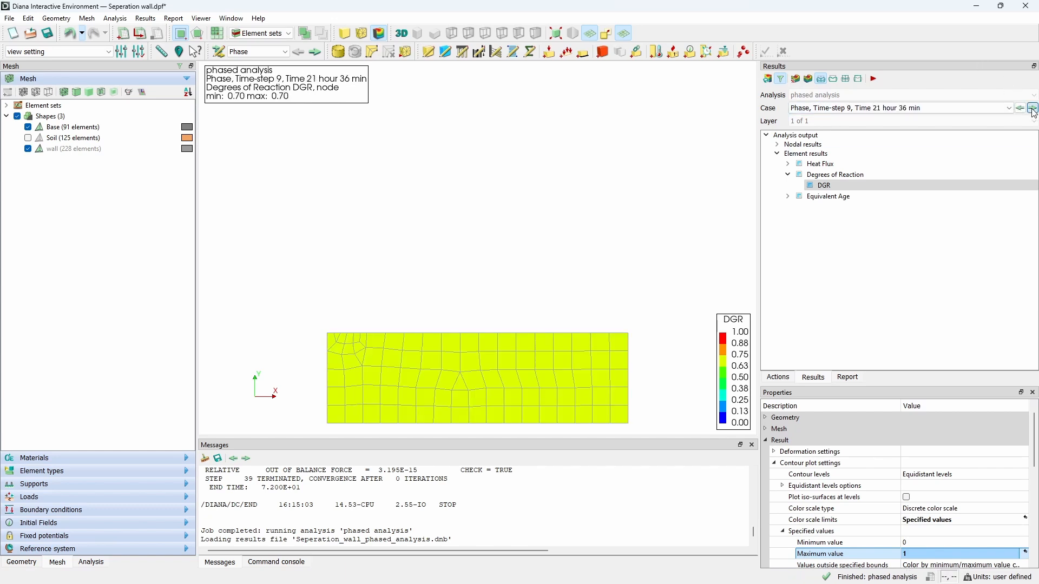
{"action": "triple_click", "coordinate": [1033, 111]}
{"action": "left_click", "coordinate": [1033, 111]}
{"action": "left_click", "coordinate": [1033, 111]}
{"action": "left_click", "coordinate": [1032, 109]}
{"action": "left_click", "coordinate": [1032, 109]}
{"action": "left_click", "coordinate": [1032, 109]}
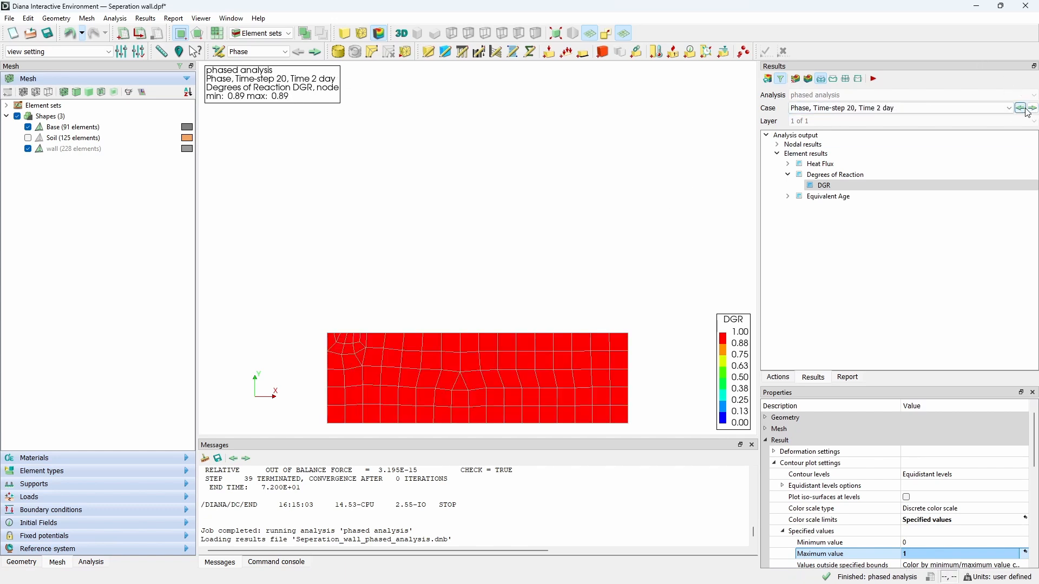
Step: Pick a Phase 1 result case and step through the following cases to examine DGR development
{"action": "left_click", "coordinate": [979, 106]}
{"action": "left_click_drag", "start_coordinate": [1008, 145], "coordinate": [1006, 162]}
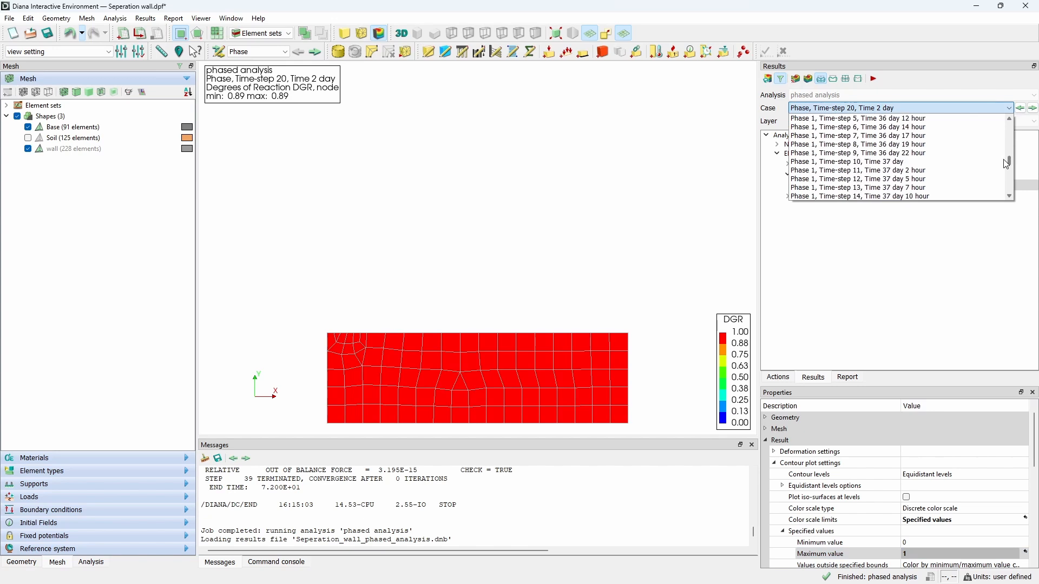
{"action": "left_click", "coordinate": [950, 120]}
{"action": "left_click", "coordinate": [1034, 110]}
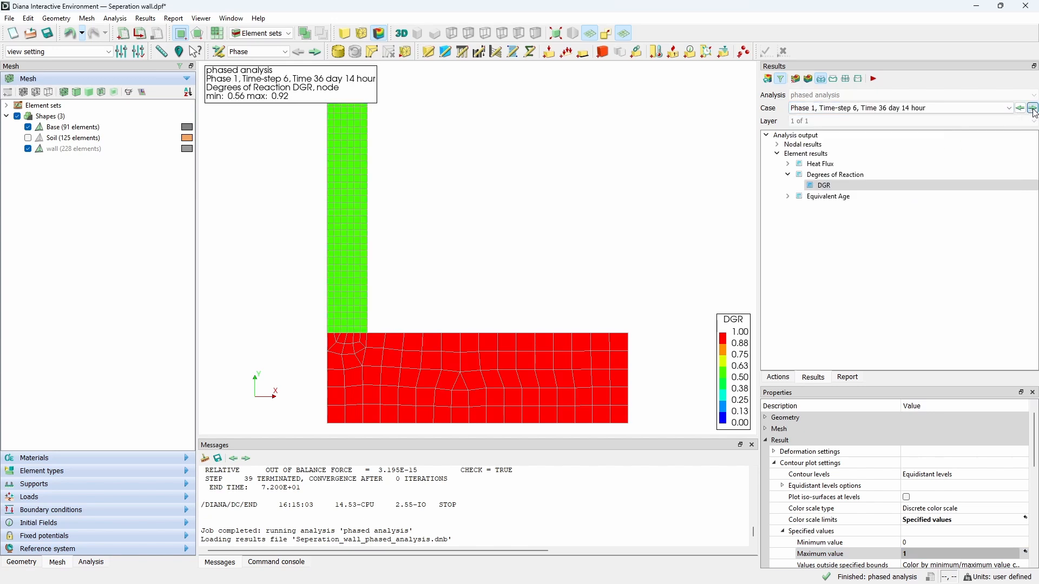
{"action": "triple_click", "coordinate": [1034, 110]}
{"action": "triple_click", "coordinate": [1034, 110]}
{"action": "left_click", "coordinate": [1034, 110]}
{"action": "triple_click", "coordinate": [1033, 110]}
{"action": "left_click", "coordinate": [1034, 110]}
{"action": "left_click", "coordinate": [1034, 110]}
{"action": "left_click", "coordinate": [1034, 110]}
{"action": "left_click", "coordinate": [1034, 109]}
{"action": "left_click", "coordinate": [1034, 110]}
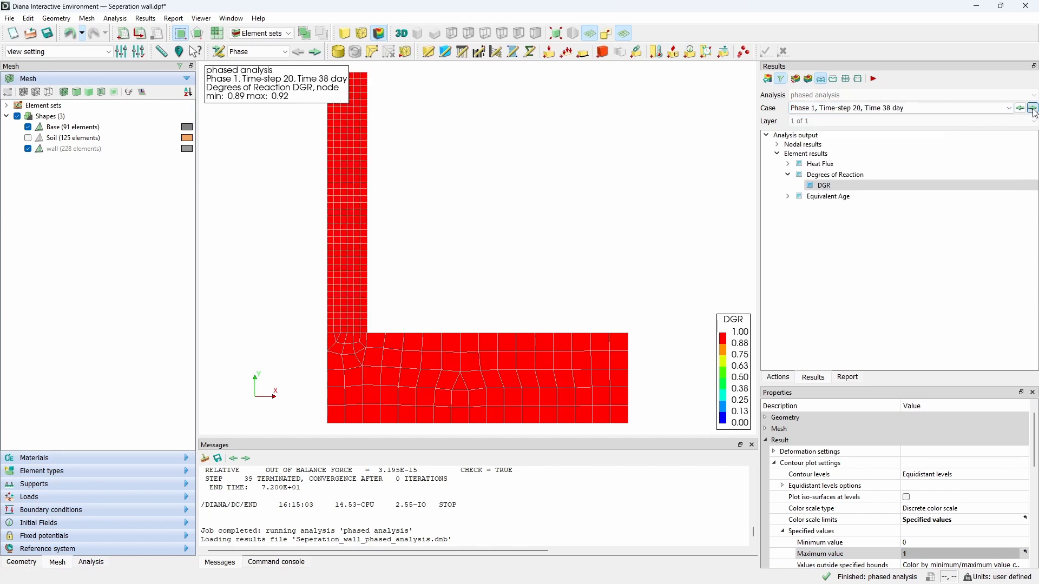
Step: Display the nodal temperature PTE contours with specified scale limits of 20 to 50
{"action": "left_click", "coordinate": [784, 146]}
{"action": "left_click", "coordinate": [777, 144]}
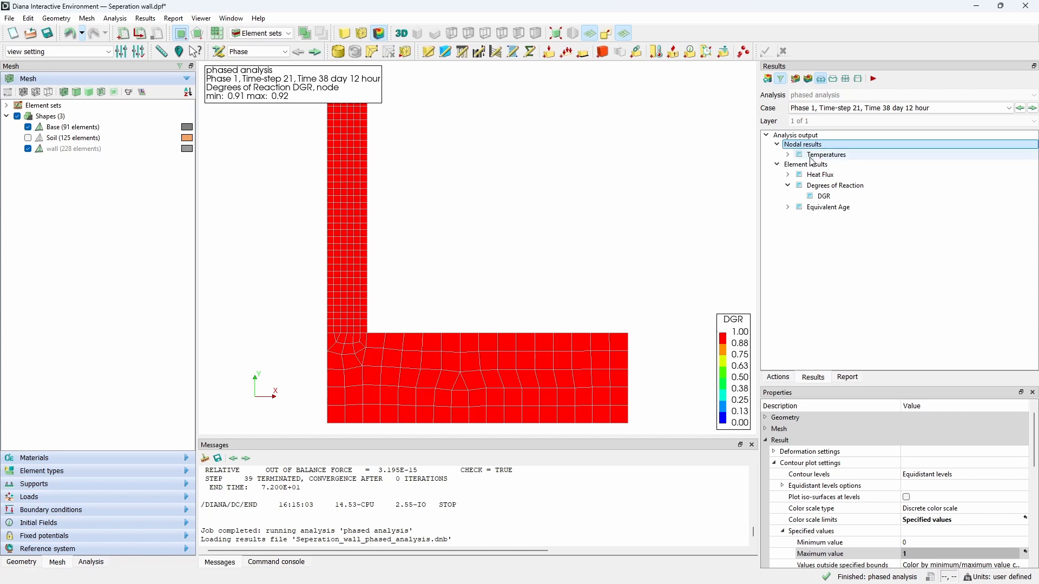
{"action": "left_click", "coordinate": [788, 154]}
{"action": "left_click", "coordinate": [823, 165]}
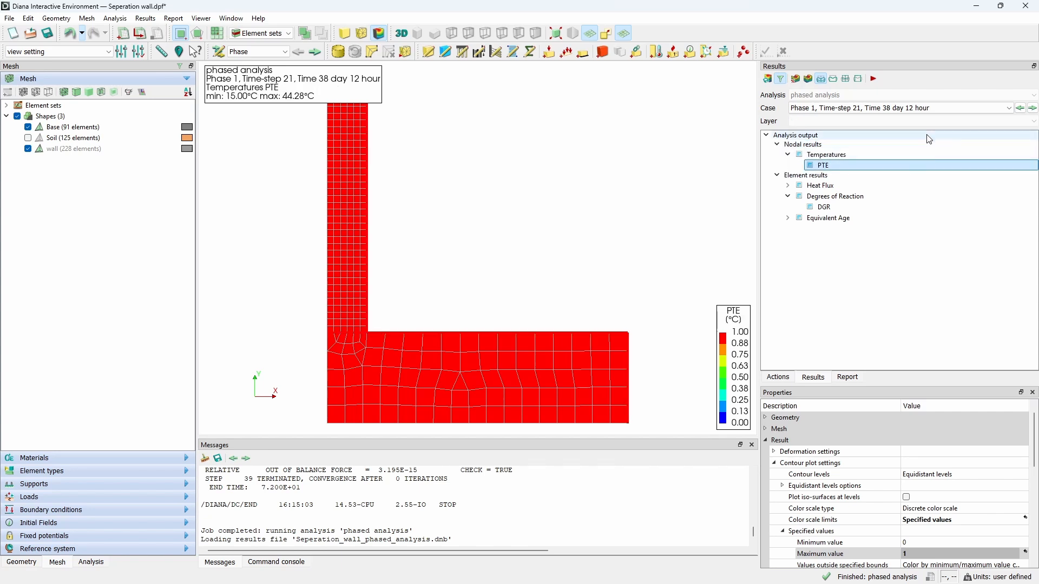
{"action": "left_click", "coordinate": [904, 542]}
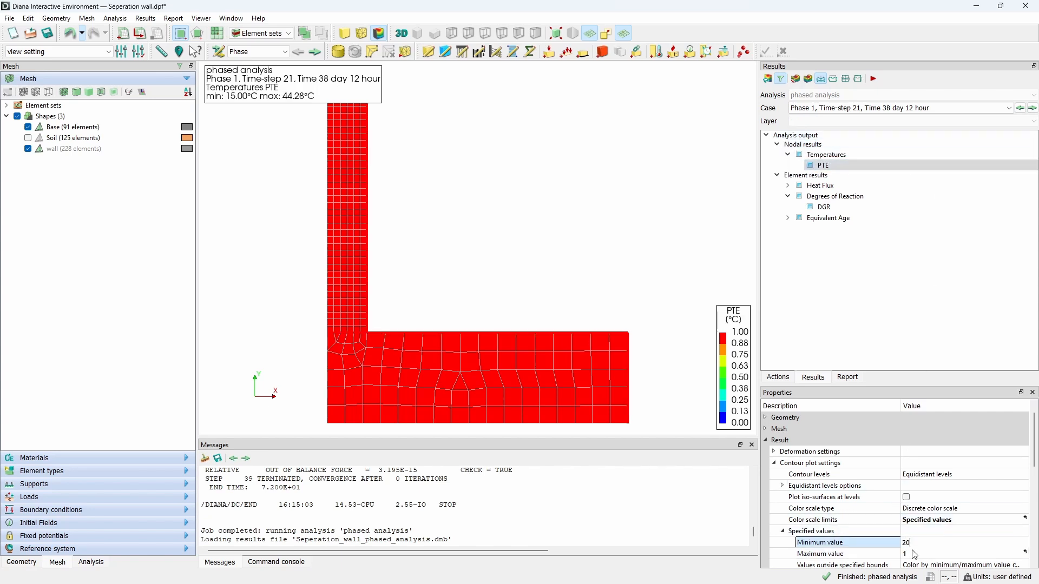
{"action": "type", "text": "20"}
{"action": "left_click", "coordinate": [915, 555]}
{"action": "type", "text": "50"}
{"action": "key", "text": "Return"}
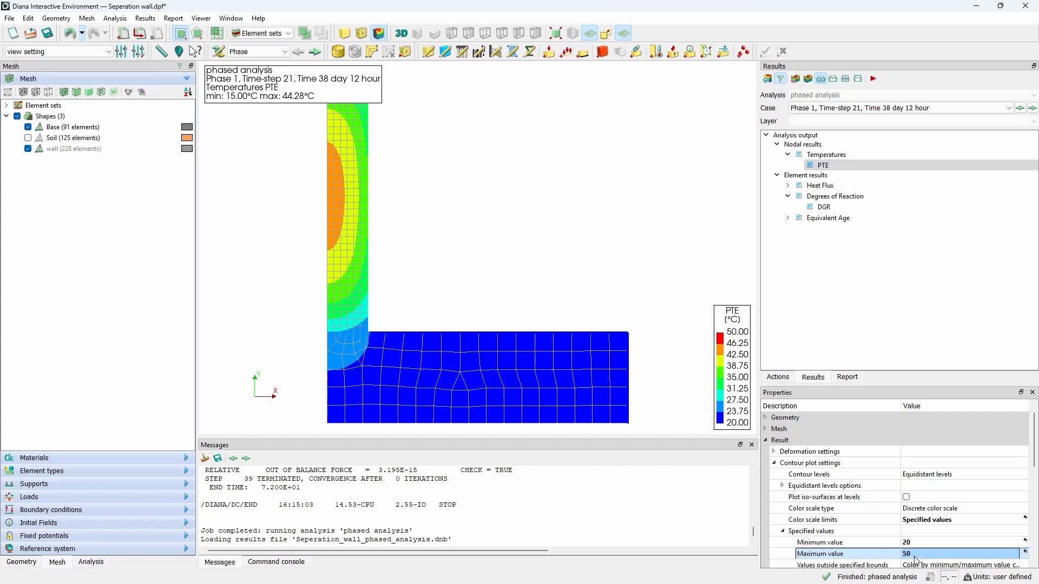
Step: Pick the first Phase result case and step through the temperature contours over time
{"action": "left_click", "coordinate": [1009, 108]}
{"action": "left_click_drag", "start_coordinate": [1008, 162], "coordinate": [1009, 120]}
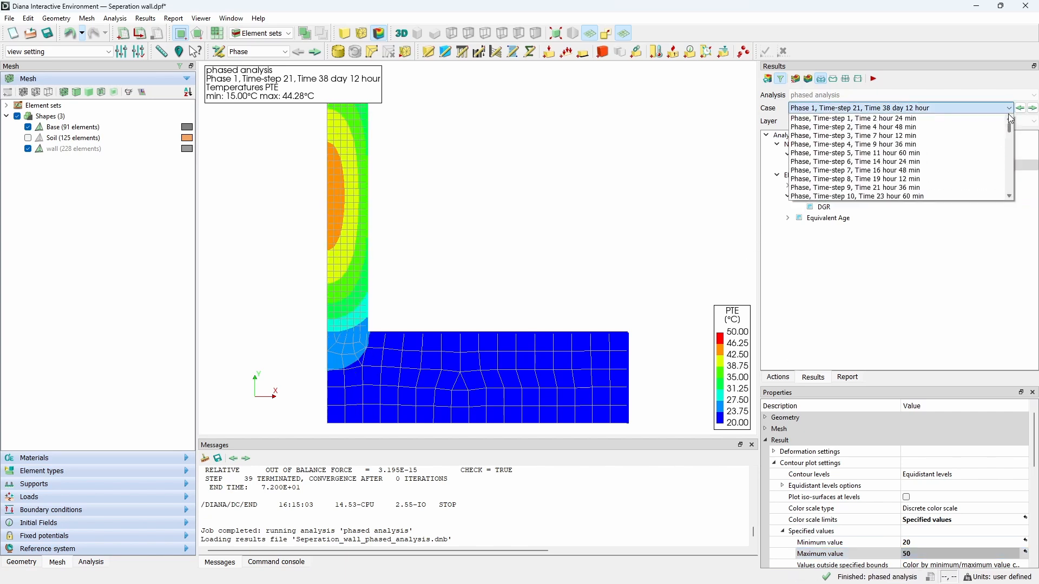
{"action": "left_click", "coordinate": [983, 119]}
{"action": "left_click", "coordinate": [1031, 110]}
{"action": "left_click", "coordinate": [1031, 110]}
{"action": "triple_click", "coordinate": [1031, 110]}
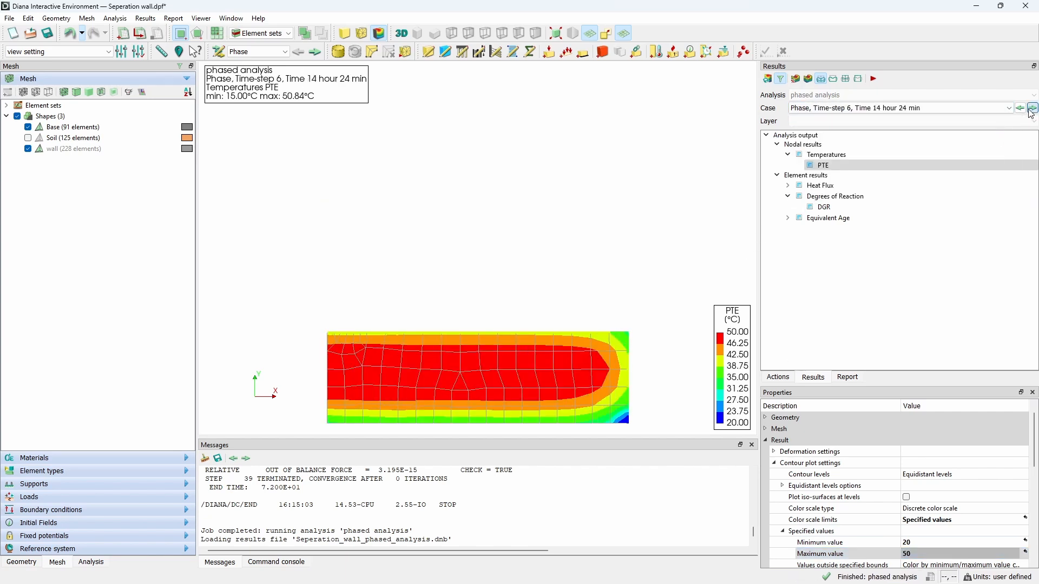
{"action": "triple_click", "coordinate": [1031, 110]}
{"action": "left_click", "coordinate": [1031, 110]}
{"action": "triple_click", "coordinate": [1031, 110]}
{"action": "triple_click", "coordinate": [1031, 110]}
{"action": "triple_click", "coordinate": [1031, 110]}
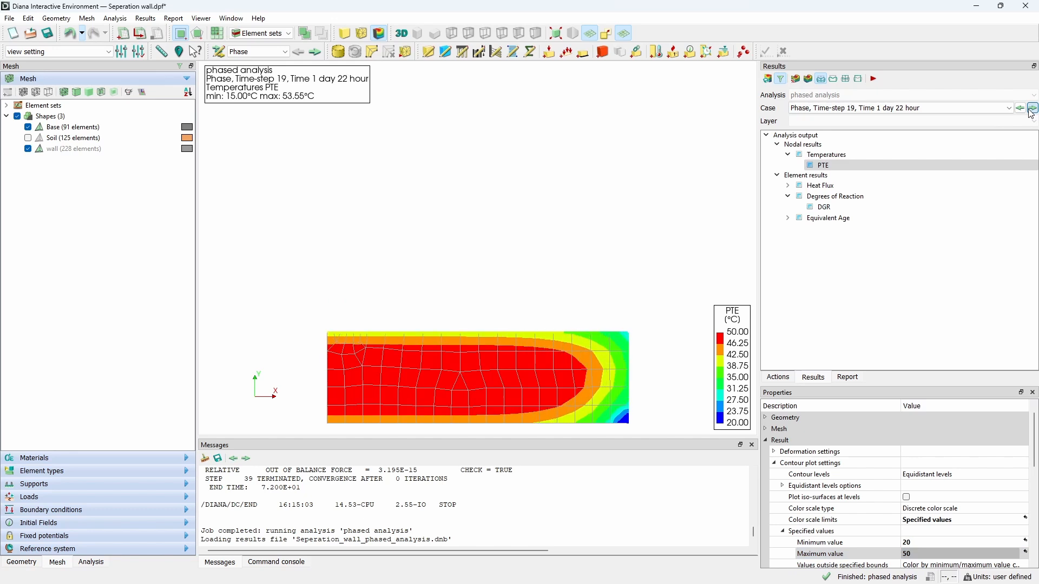
{"action": "triple_click", "coordinate": [1031, 110]}
{"action": "triple_click", "coordinate": [1031, 110]}
{"action": "triple_click", "coordinate": [1031, 110]}
{"action": "triple_click", "coordinate": [1031, 110]}
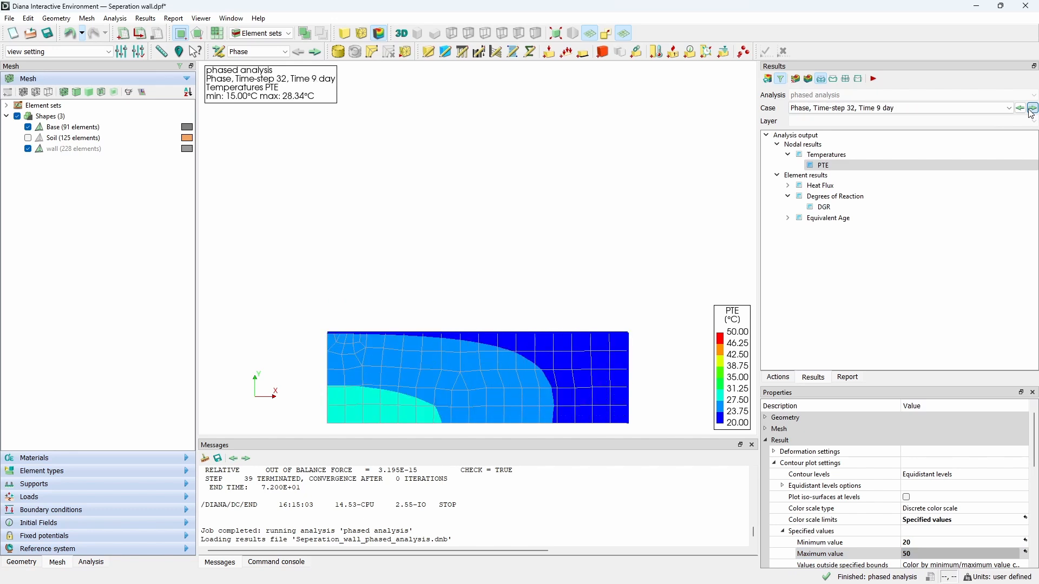
{"action": "triple_click", "coordinate": [1031, 110]}
{"action": "left_click", "coordinate": [1031, 110]}
{"action": "left_click", "coordinate": [1031, 110]}
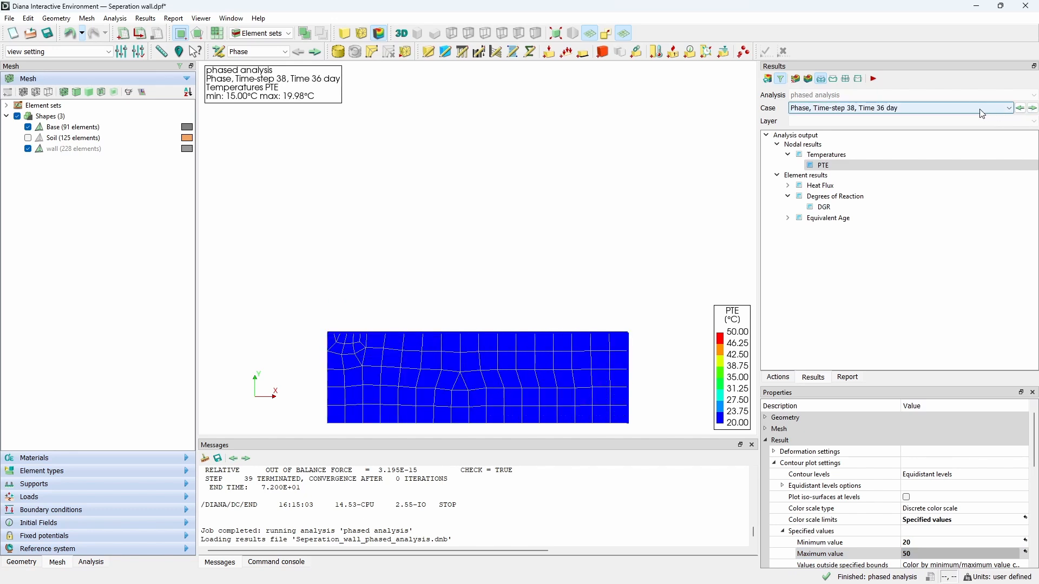
Step: Pick a Phase 1 result case and step forward through the temperature contours
{"action": "left_click", "coordinate": [982, 108]}
{"action": "left_click_drag", "start_coordinate": [1010, 137], "coordinate": [1008, 158]}
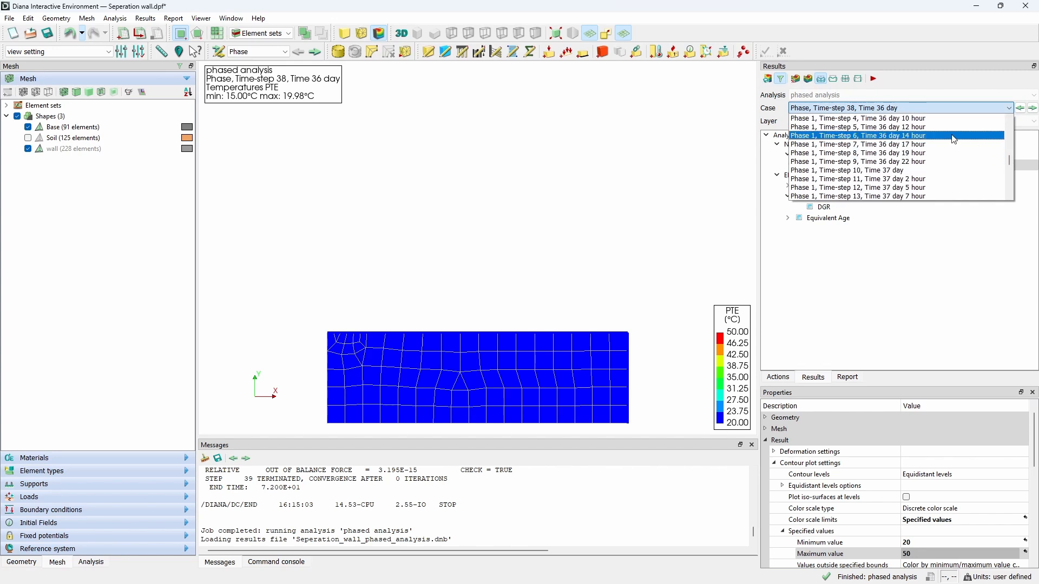
{"action": "left_click", "coordinate": [956, 120]}
{"action": "left_click", "coordinate": [1032, 108]}
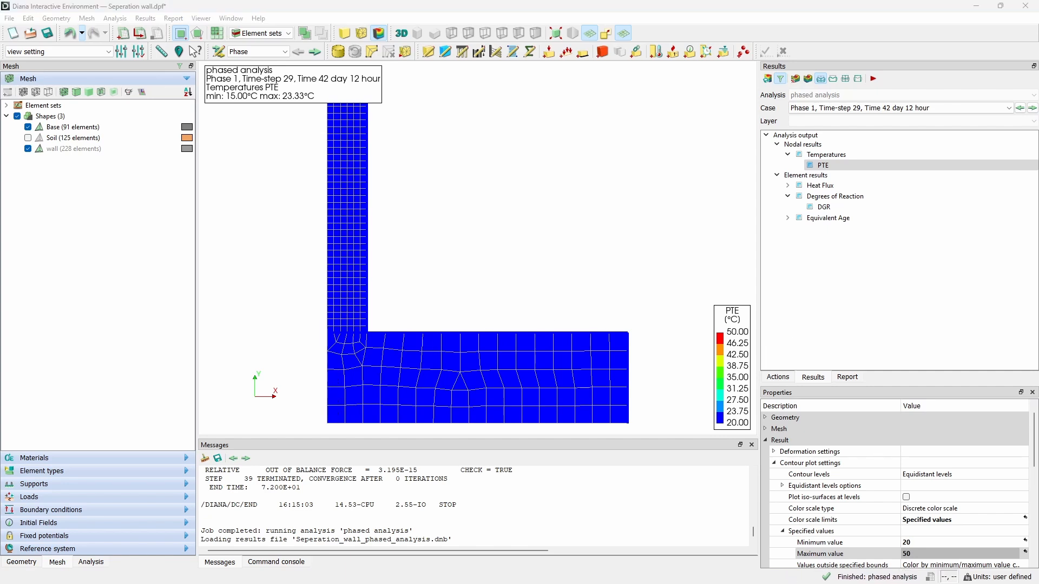
Step: Select six nodes by pasting and running a findNearestNodes select command in the command console
{"action": "left_click", "coordinate": [301, 563]}
{"action": "left_click", "coordinate": [293, 546]}
{"action": "type", "text": "select( NODE, findNearestNodes( [ (0,3.1,0), (0,3.4,0), (0,3.7,0), (0,3.83,0), (0,4.98,0), (0,6.07,0) ] ) )"}
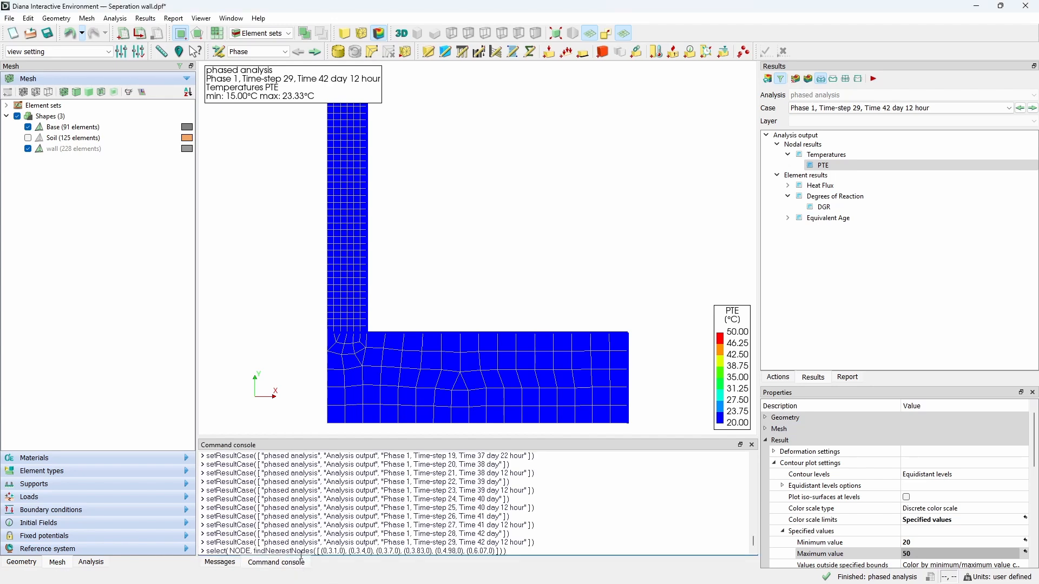
{"action": "key", "text": "Return"}
{"action": "left_click", "coordinate": [228, 564]}
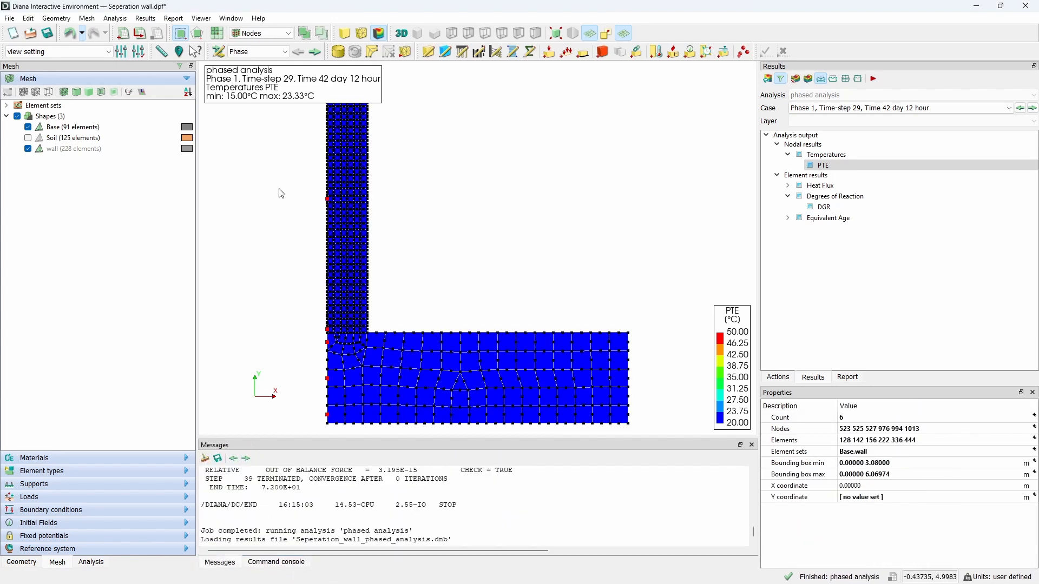
Step: Show a line diagram of PTE over time for the selected nodes, then close it
{"action": "right_click", "coordinate": [832, 167]}
{"action": "left_click", "coordinate": [856, 213]}
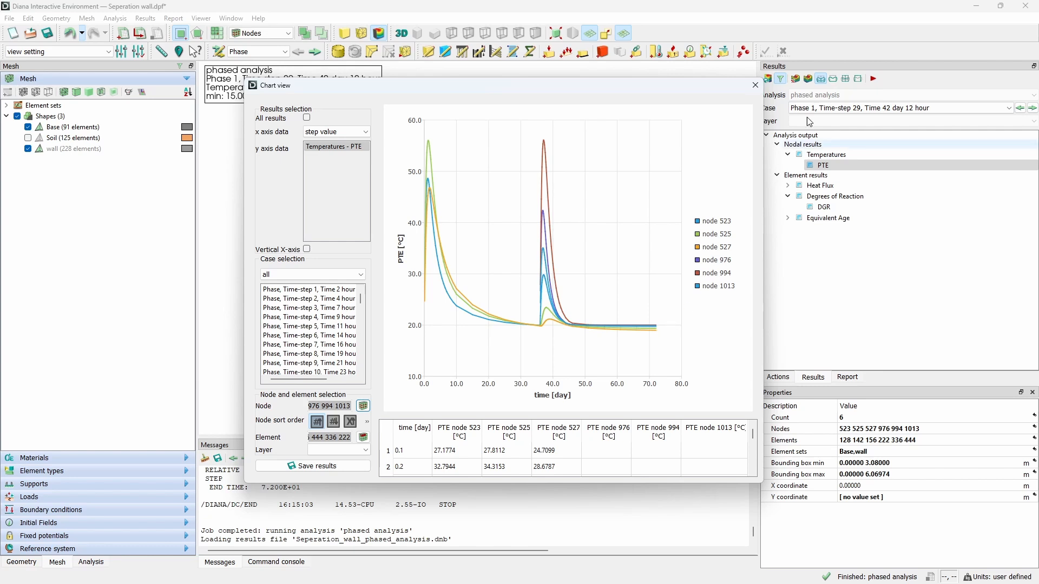
{"action": "left_click", "coordinate": [753, 90]}
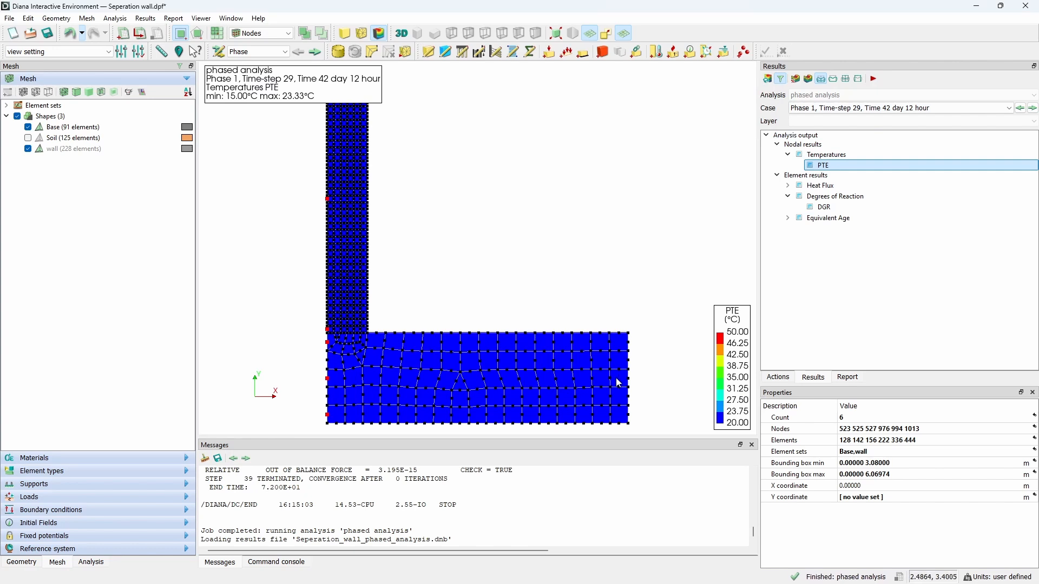
Step: Add a probing curve with point coordinates from (0, 3.4) to (2.65, 3.4) m
{"action": "left_click", "coordinate": [142, 54]}
{"action": "scroll", "coordinate": [920, 506], "scroll_direction": "down", "scroll_amount": 3}
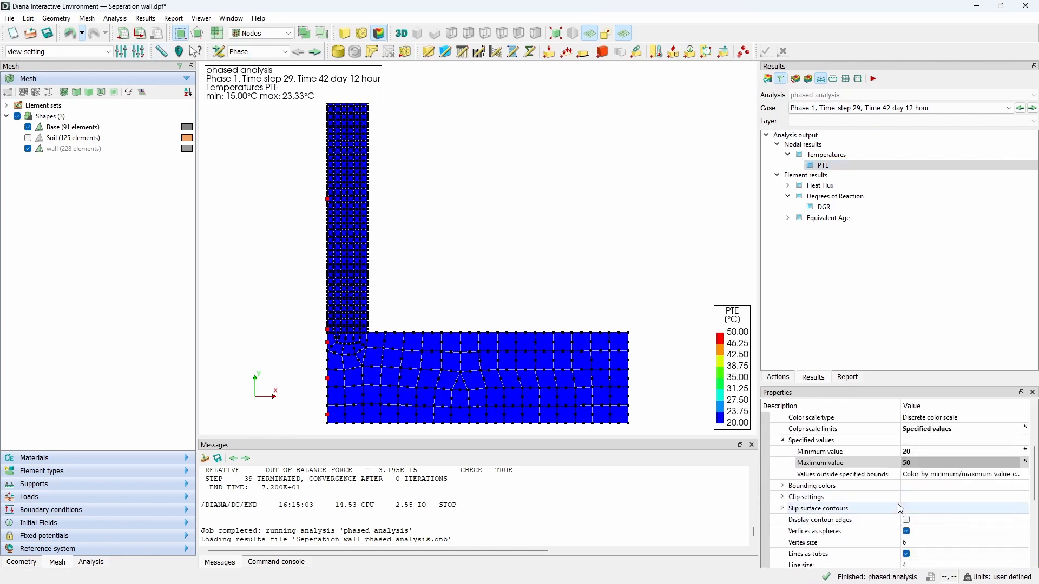
{"action": "scroll", "coordinate": [928, 508], "scroll_direction": "down", "scroll_amount": 3}
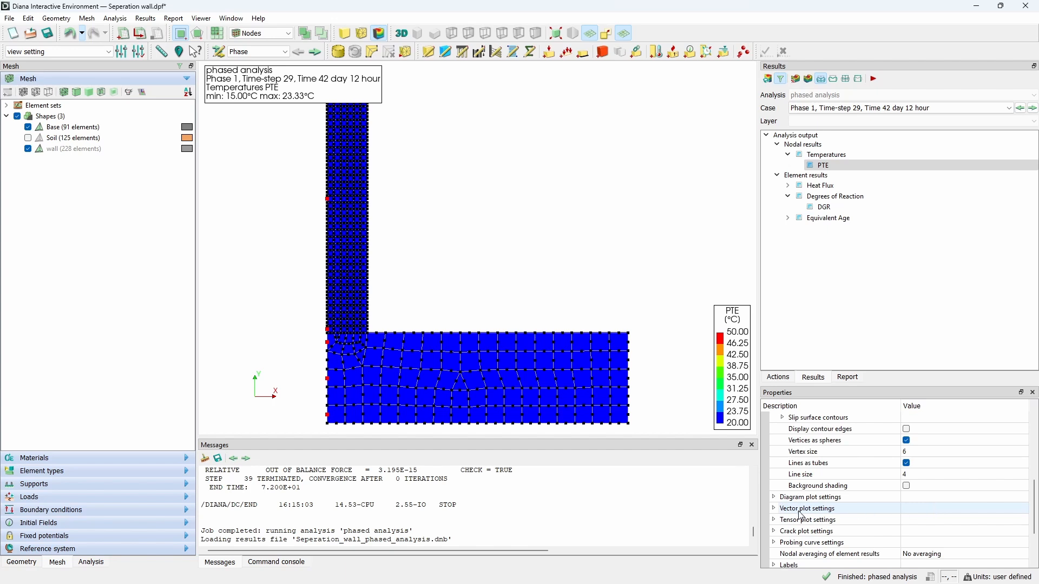
{"action": "left_click", "coordinate": [775, 543]}
{"action": "scroll", "coordinate": [782, 543], "scroll_direction": "down", "scroll_amount": 3}
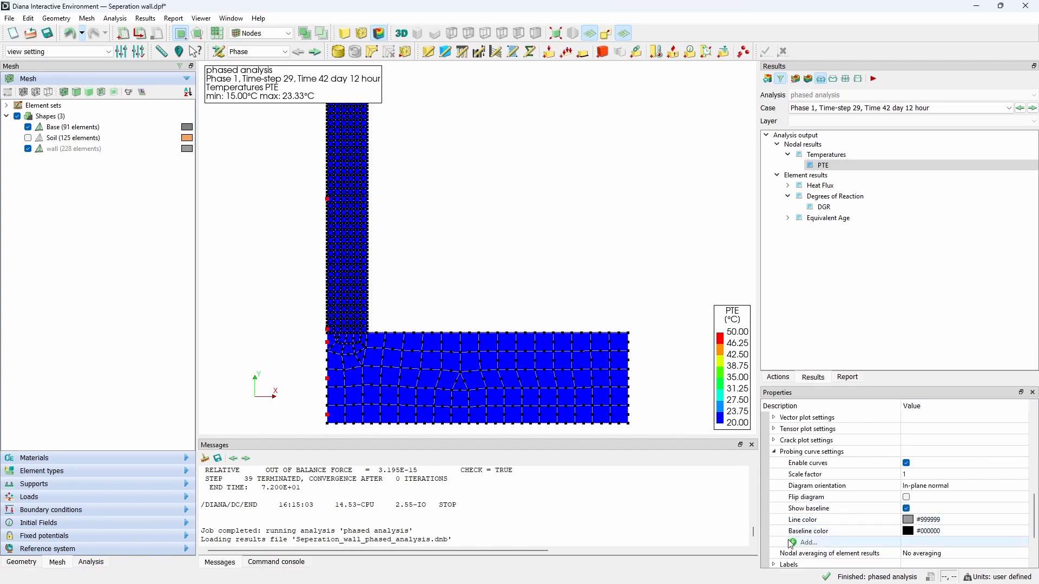
{"action": "left_click", "coordinate": [793, 543]}
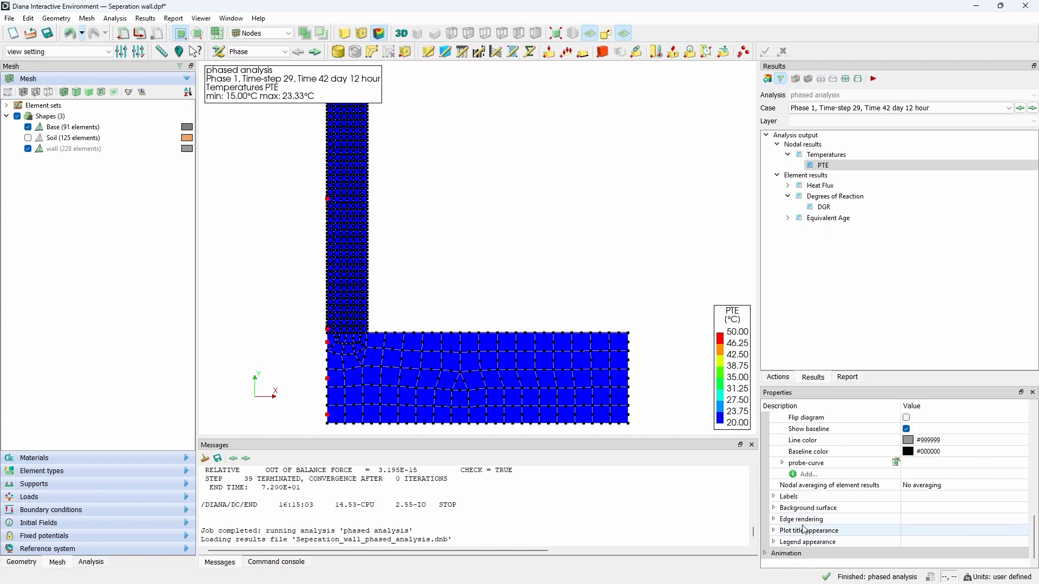
{"action": "left_click", "coordinate": [782, 464]}
{"action": "left_click", "coordinate": [942, 491]}
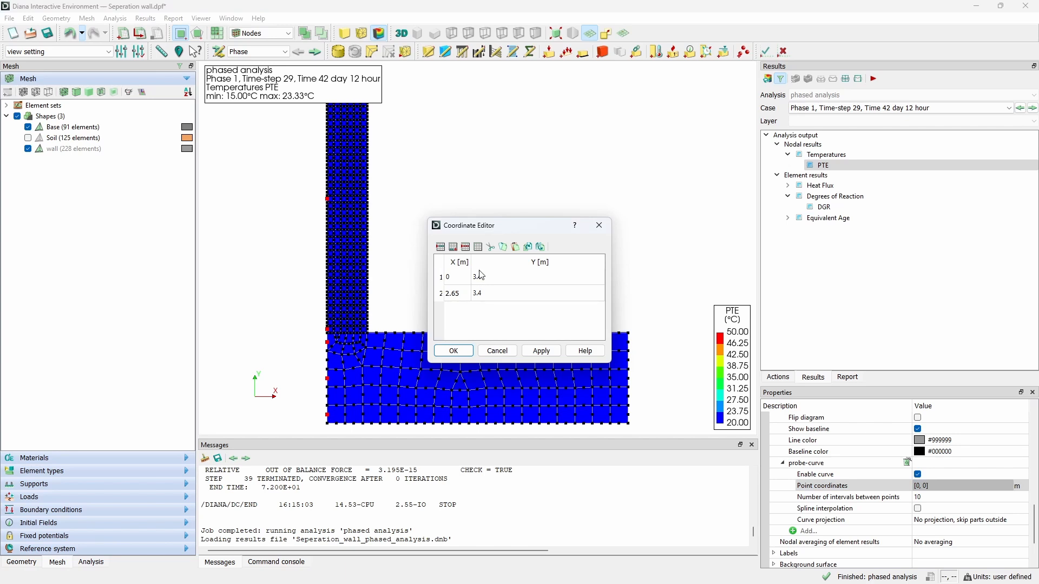
{"action": "double_click", "coordinate": [489, 294]}
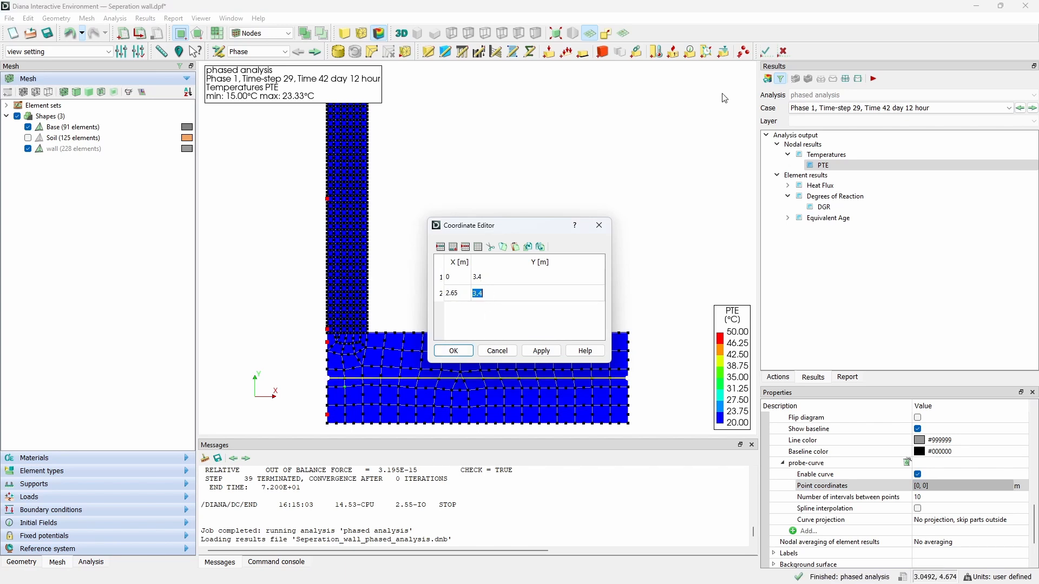
{"action": "left_click", "coordinate": [766, 54]}
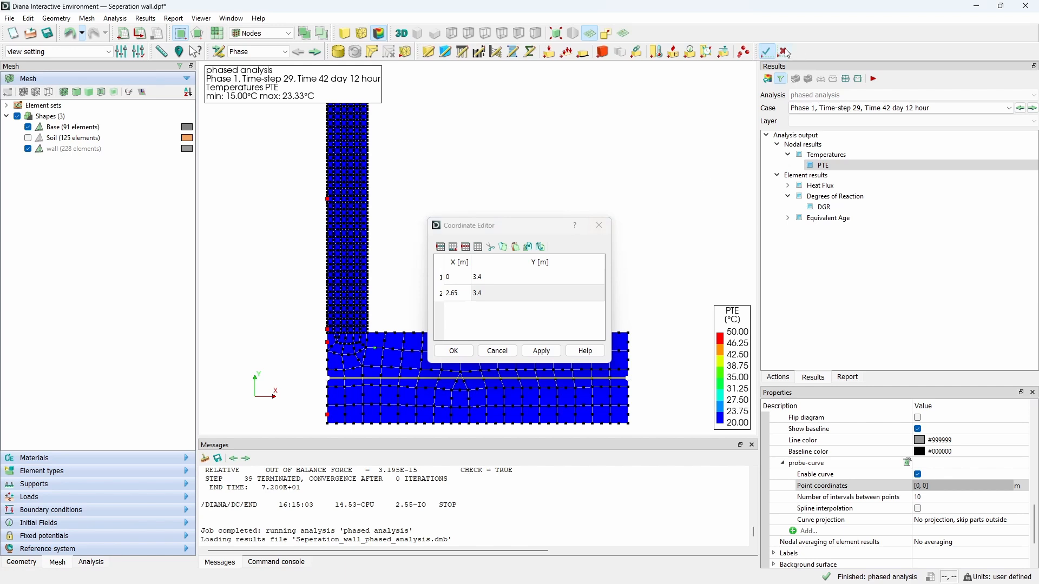
{"action": "left_click", "coordinate": [453, 351]}
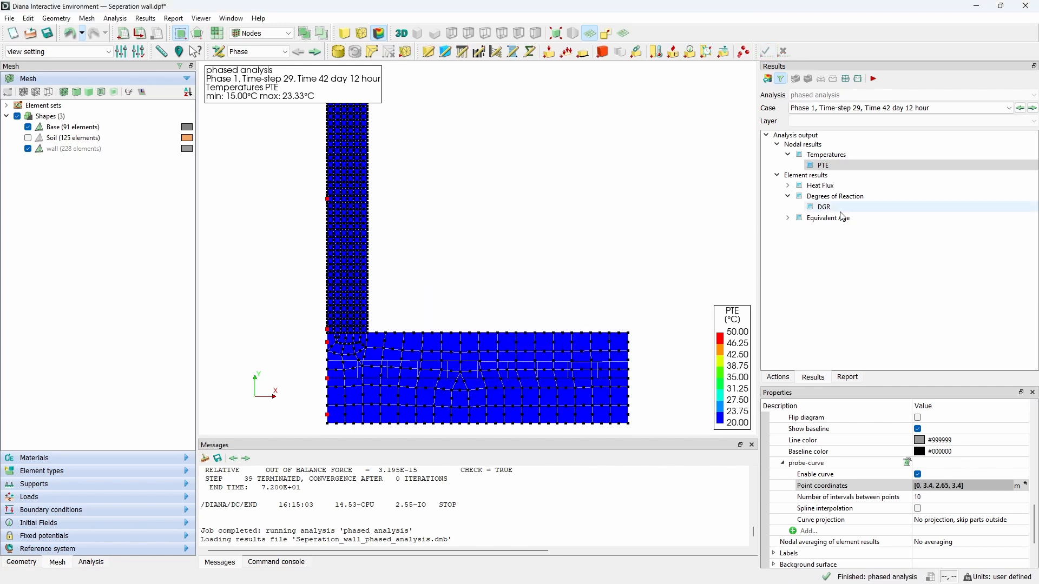
Step: Show the PTE contour probe along the probe curve
{"action": "right_click", "coordinate": [823, 166]}
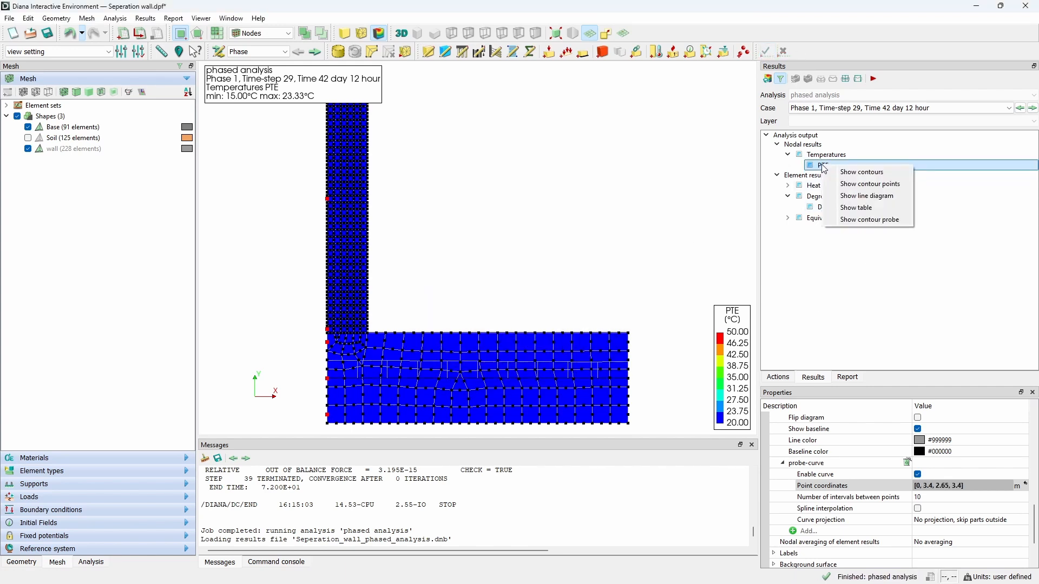
{"action": "left_click", "coordinate": [866, 219]}
{"action": "left_click_drag", "start_coordinate": [690, 133], "coordinate": [503, 132]}
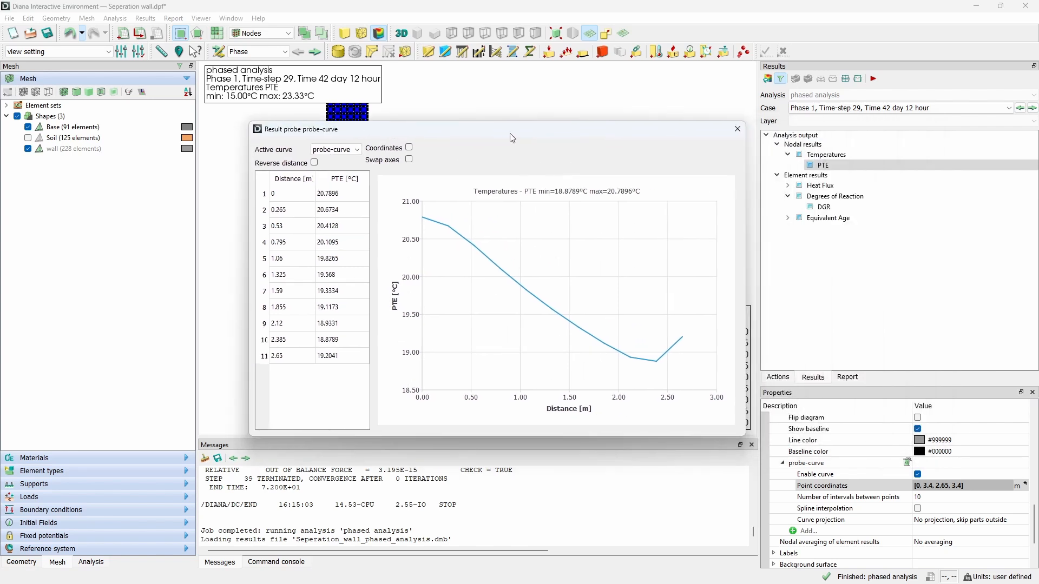
Step: Show the probe-curve PTE result for the case Phase, Time-step 20, Time 2 day
{"action": "left_click", "coordinate": [1009, 107]}
{"action": "left_click_drag", "start_coordinate": [1010, 173], "coordinate": [1000, 138]}
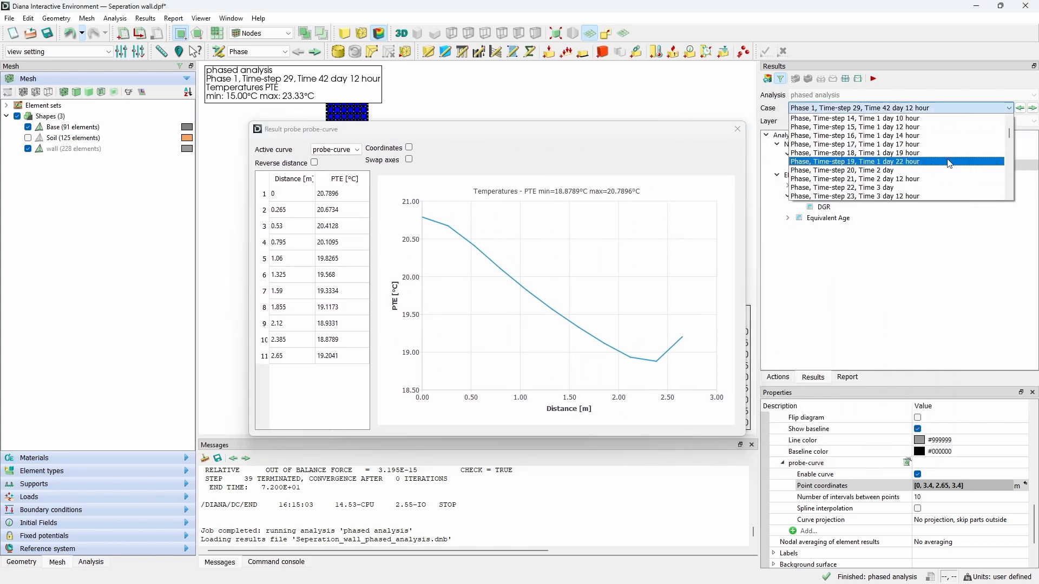
{"action": "left_click", "coordinate": [930, 170]}
{"action": "mouse_move", "coordinate": [645, 131]}
{"action": "left_mouse_down"}
{"action": "mouse_move", "coordinate": [438, 25]}
{"action": "mouse_move", "coordinate": [434, 33]}
{"action": "left_mouse_up"}
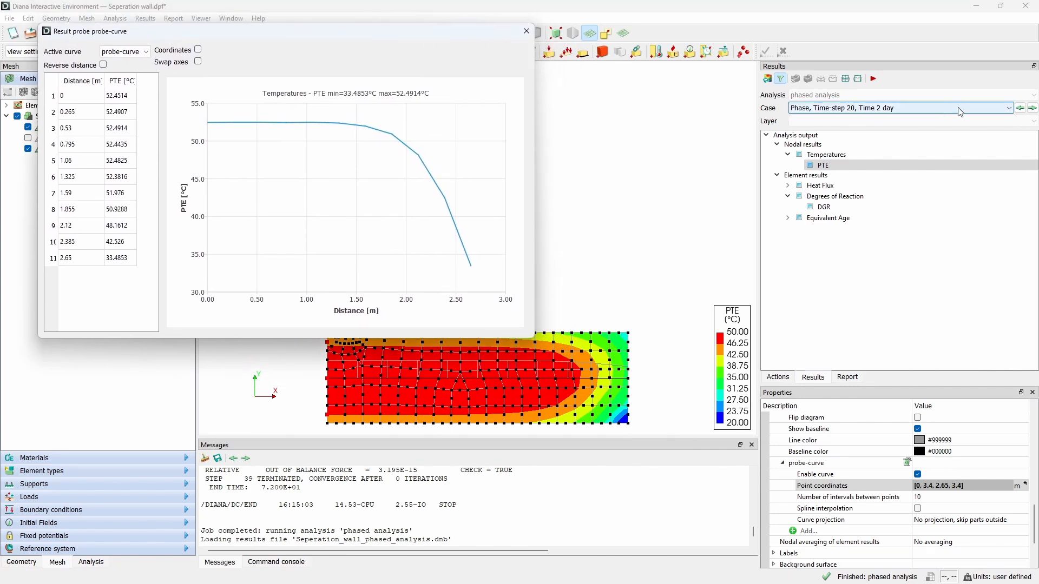
Step: Show the probe-curve PTE result for Phase 1, Time-step 20, Time 38 day, then close the probe window
{"action": "left_click", "coordinate": [1009, 108]}
{"action": "left_click_drag", "start_coordinate": [1010, 135], "coordinate": [1009, 169]}
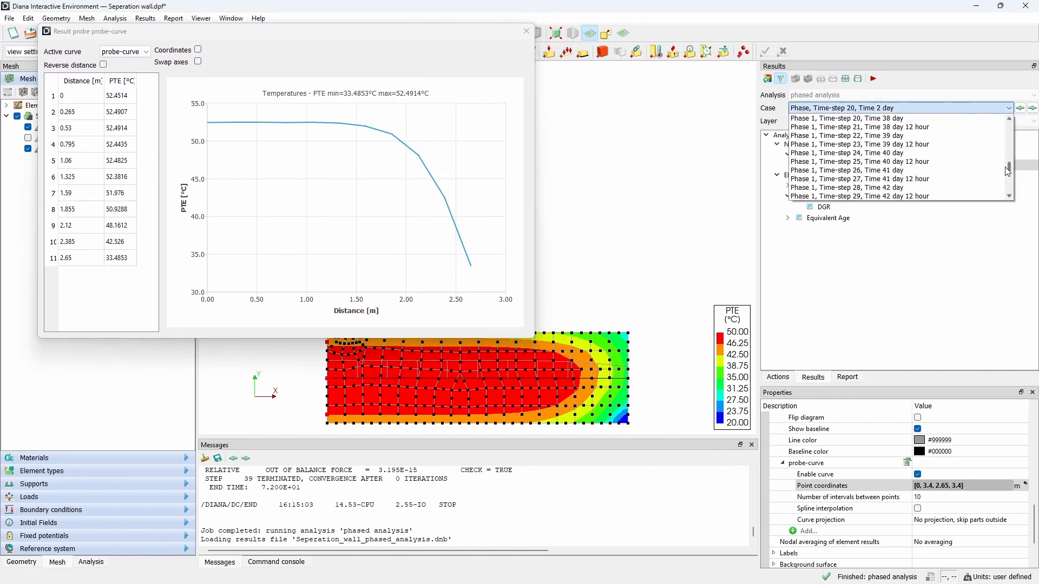
{"action": "left_click", "coordinate": [920, 118]}
{"action": "left_click_drag", "start_coordinate": [400, 37], "coordinate": [780, 45]}
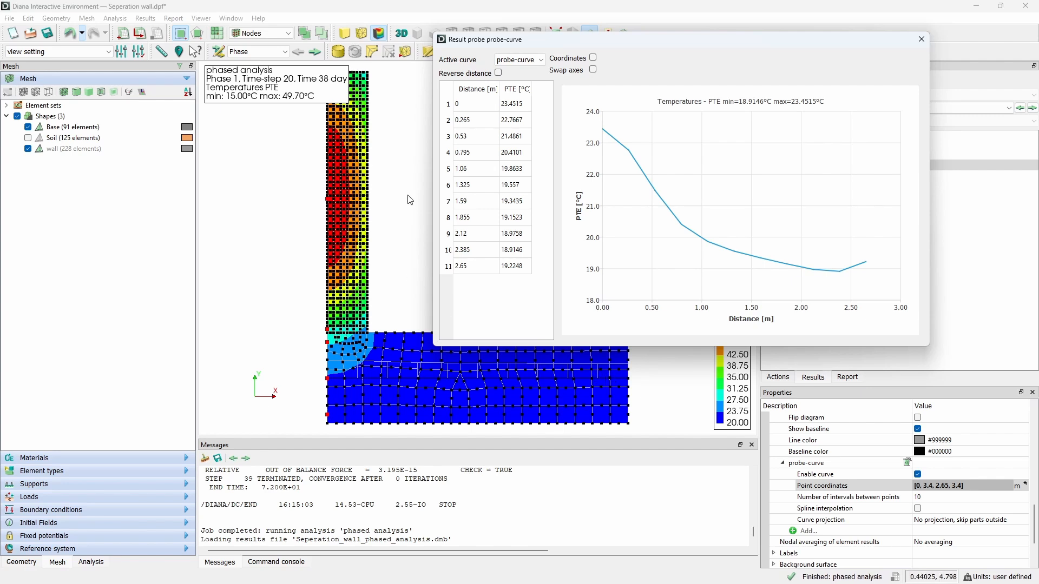
{"action": "left_click", "coordinate": [920, 40]}
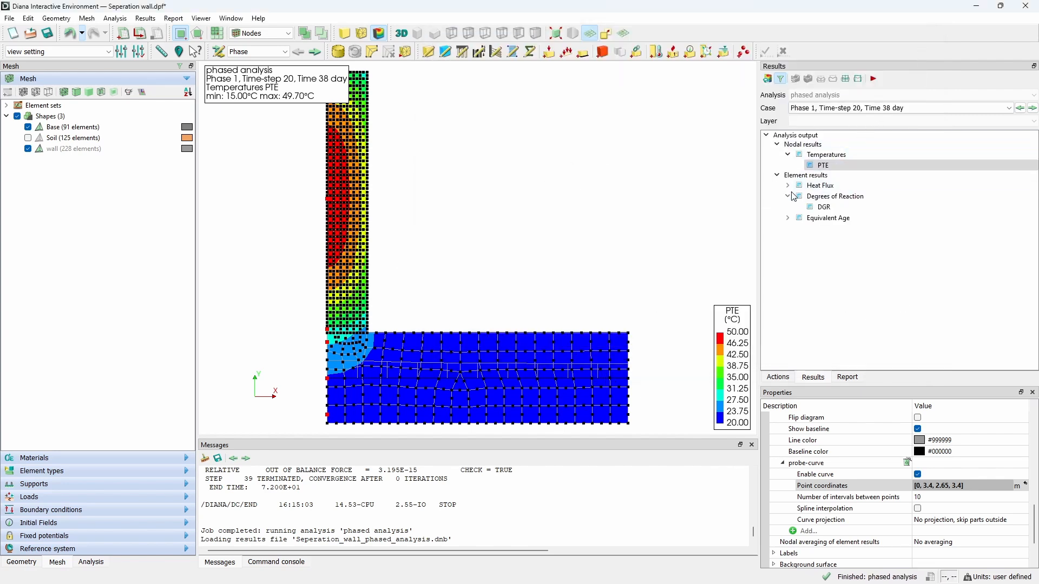
Step: Switch the result case to Phase, Time-step 3, Time 4 hour 48 min
{"action": "left_click", "coordinate": [1009, 108]}
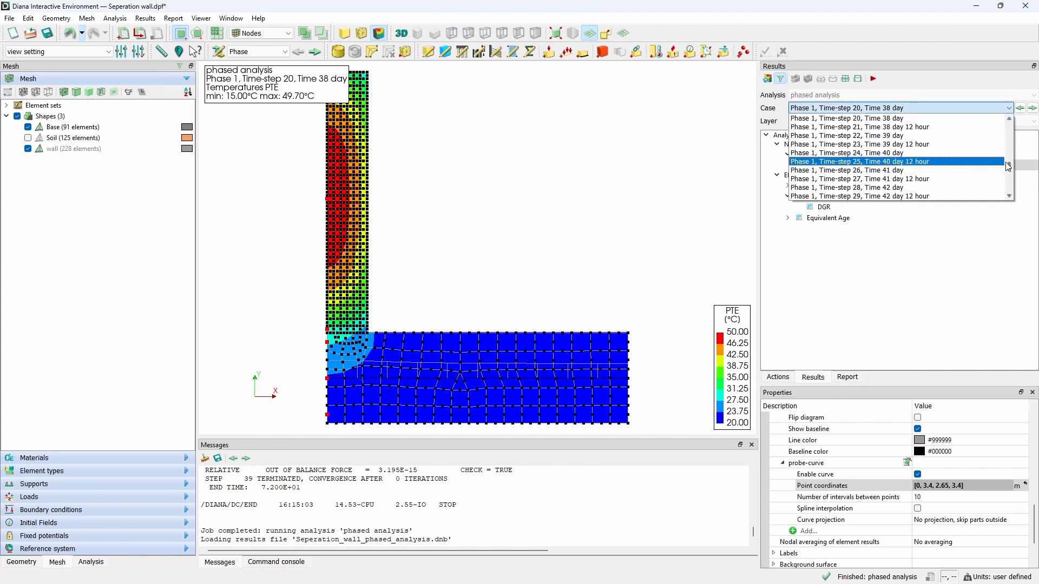
{"action": "mouse_move", "coordinate": [1011, 172]}
{"action": "left_mouse_down"}
{"action": "mouse_move", "coordinate": [1007, 133]}
{"action": "mouse_move", "coordinate": [1011, 162]}
{"action": "left_mouse_up"}
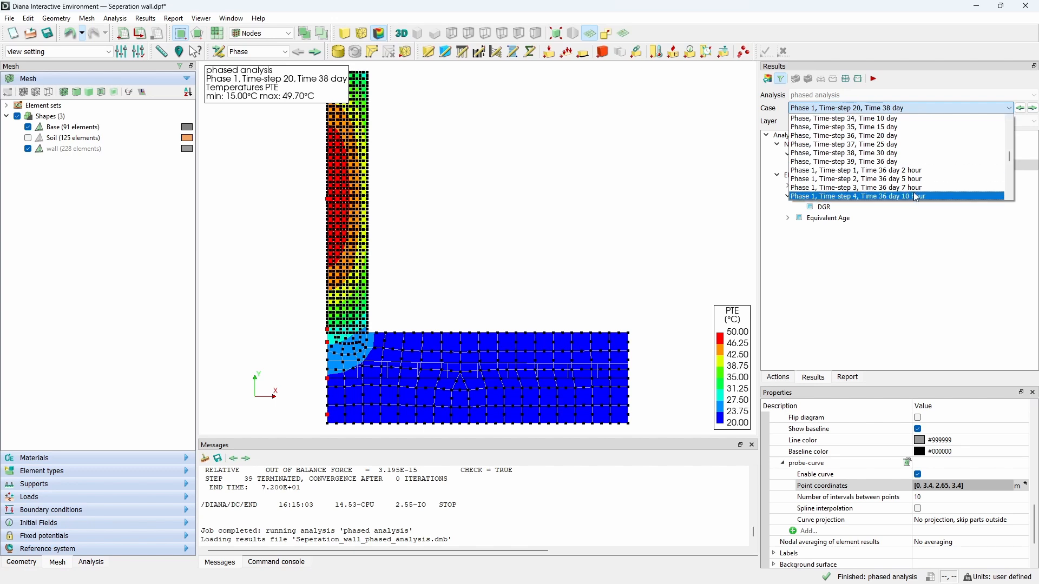
{"action": "scroll", "coordinate": [948, 179], "scroll_direction": "down", "scroll_amount": 3}
{"action": "scroll", "coordinate": [947, 178], "scroll_direction": "up", "scroll_amount": 5}
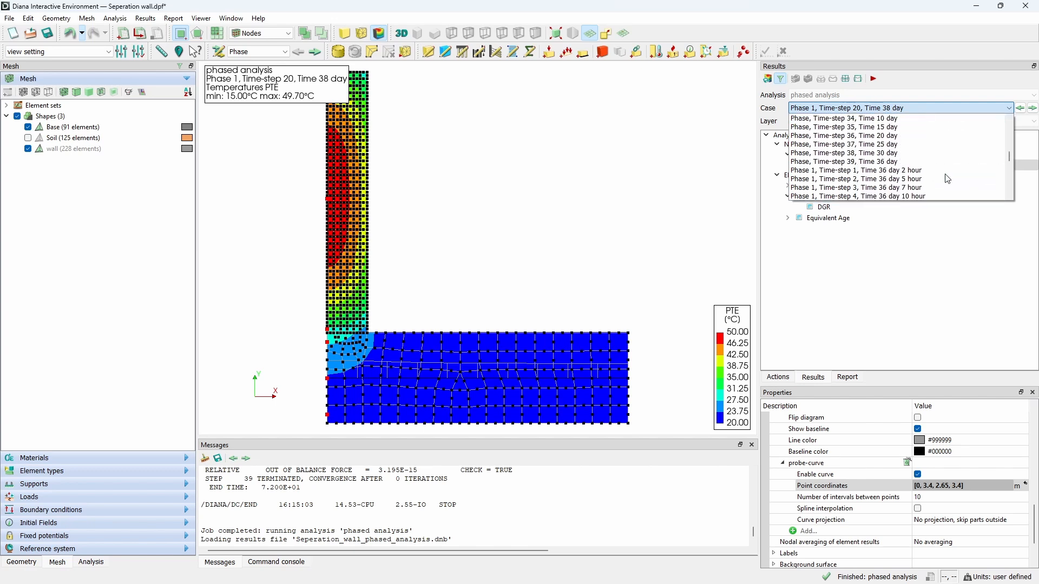
{"action": "left_click", "coordinate": [899, 136]}
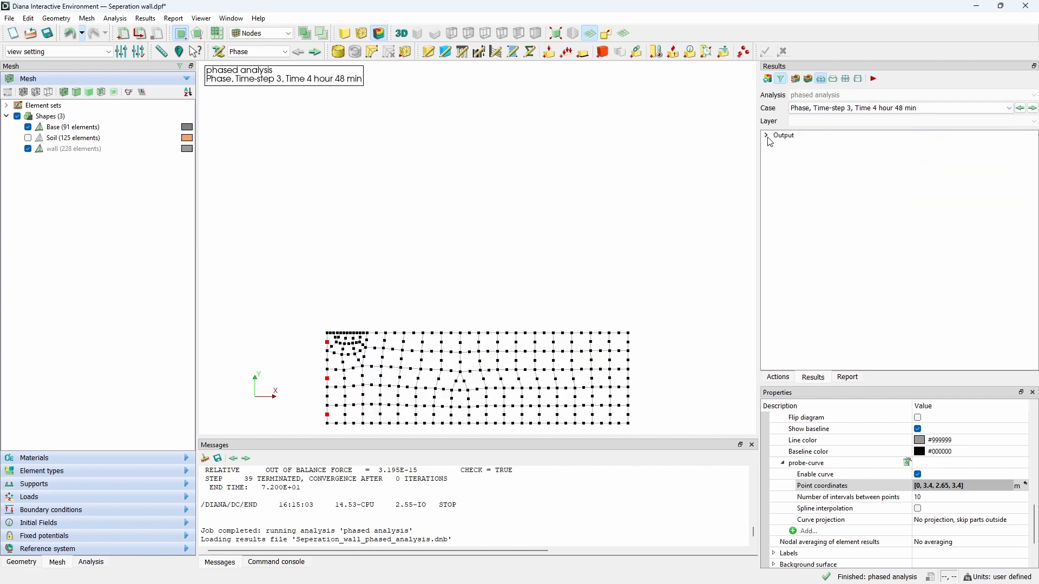
Step: Display the Icr crack index contour from the element results
{"action": "left_click", "coordinate": [778, 154]}
{"action": "left_click", "coordinate": [788, 175]}
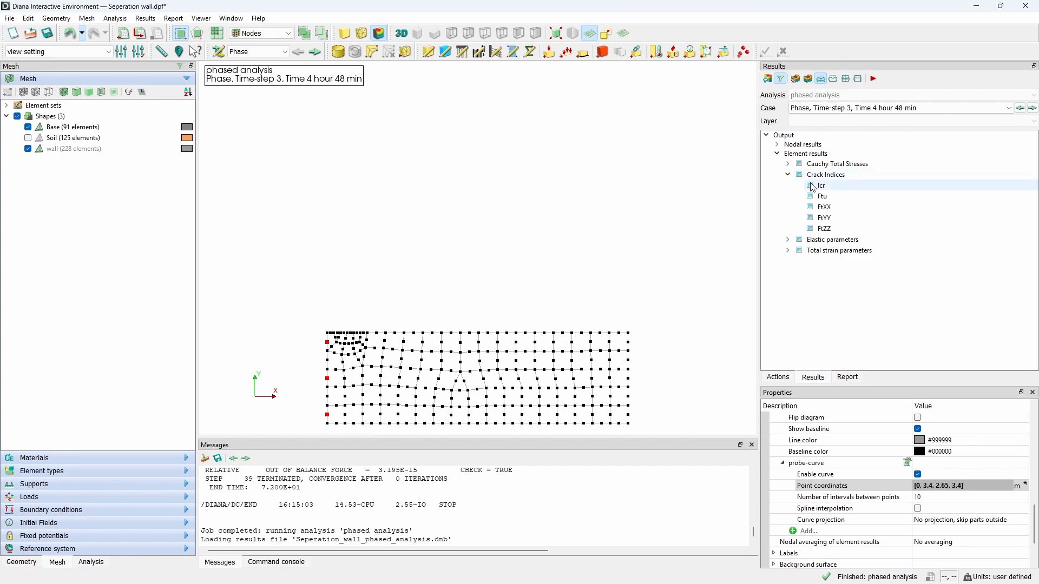
{"action": "left_click", "coordinate": [821, 185]}
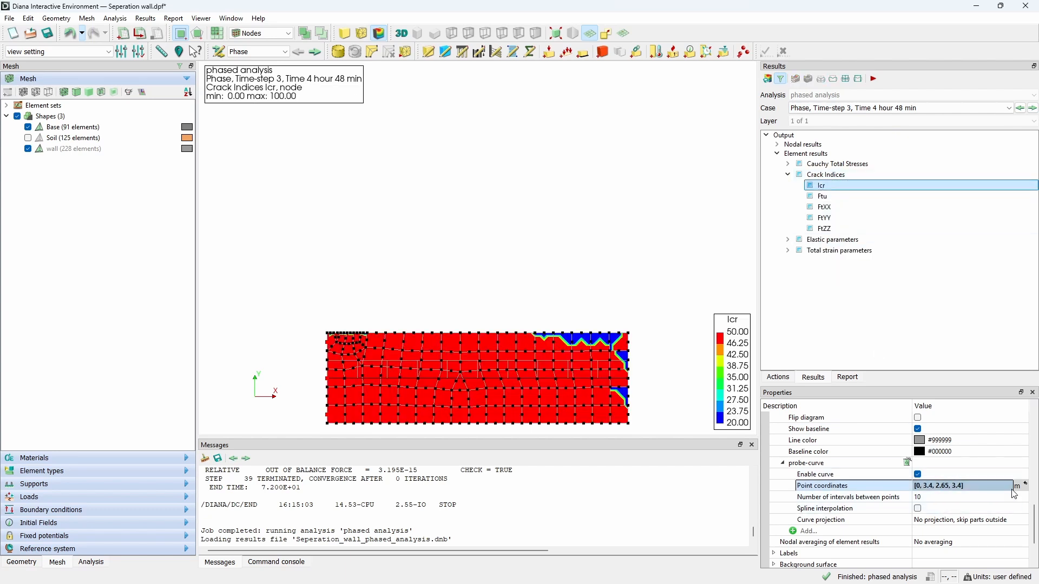
Step: Set the contour's specified minimum value to 0 and maximum value to 1.5
{"action": "left_click_drag", "start_coordinate": [1035, 527], "coordinate": [1036, 442]}
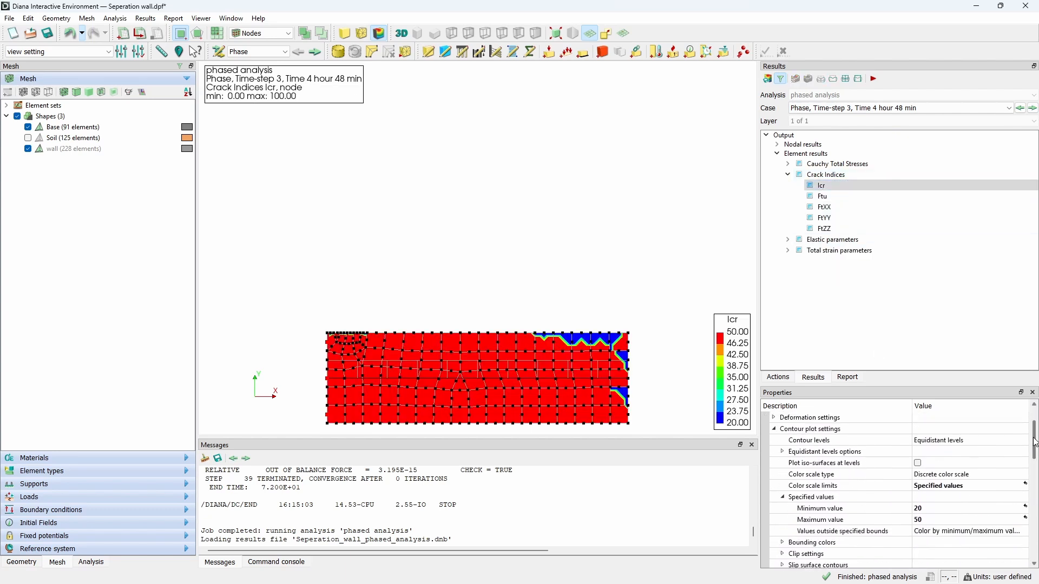
{"action": "left_click", "coordinate": [930, 510]}
{"action": "type", "text": "0"}
{"action": "key", "text": "Return"}
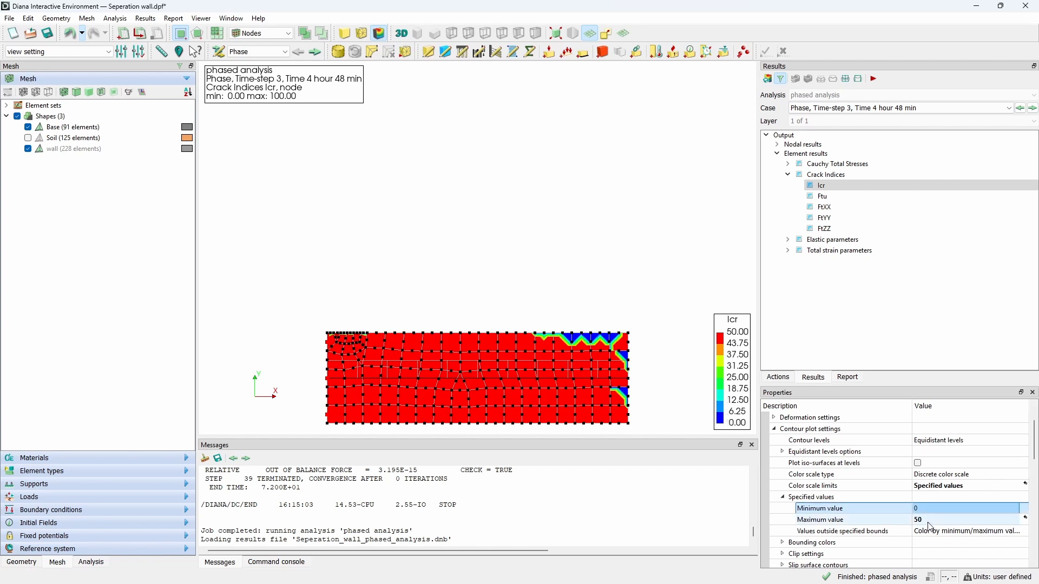
{"action": "left_click", "coordinate": [928, 521]}
{"action": "type", "text": "1.5"}
{"action": "key", "text": "Return"}
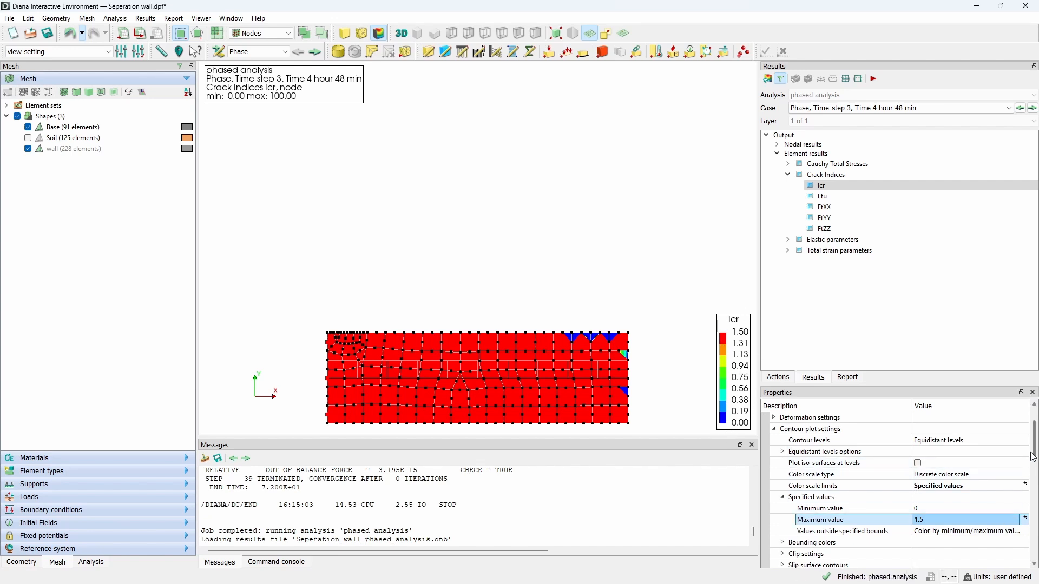
Step: Set the bounding colors to blue for the upper bound and red for the lower bound
{"action": "left_click_drag", "start_coordinate": [1033, 447], "coordinate": [1033, 454]}
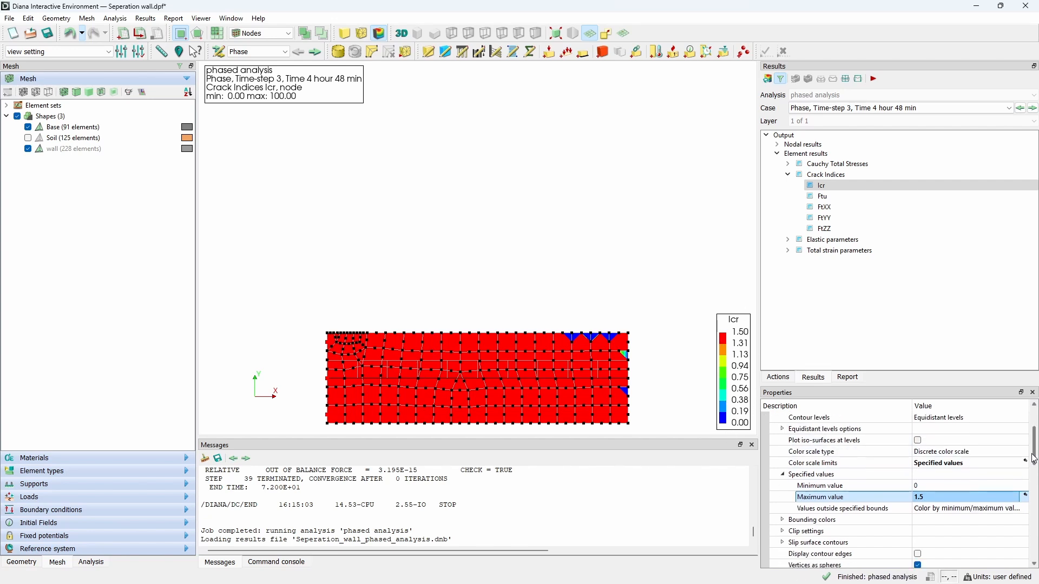
{"action": "left_click", "coordinate": [782, 520]}
{"action": "left_click", "coordinate": [919, 532]}
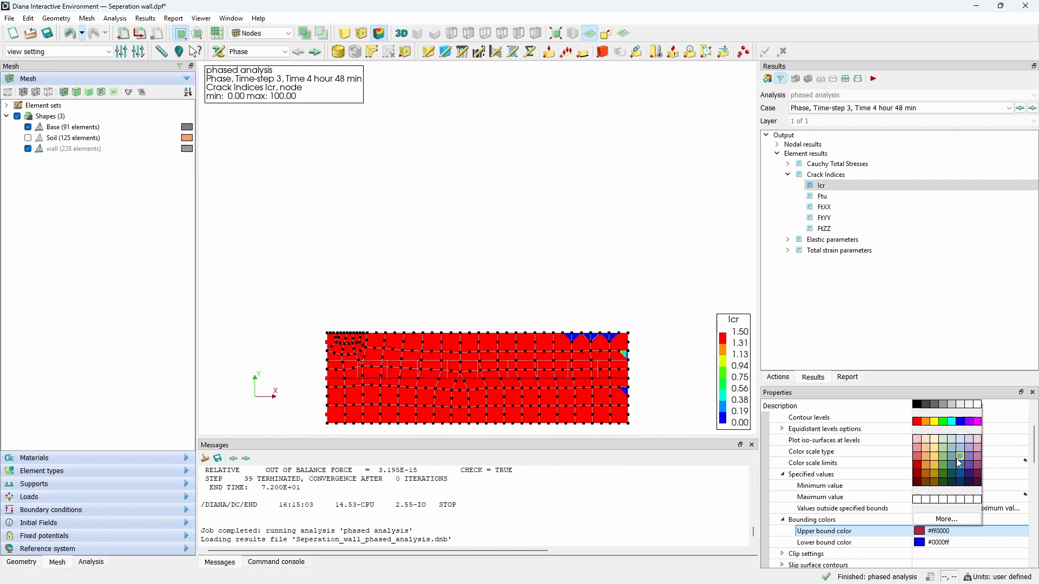
{"action": "left_click", "coordinate": [960, 422]}
{"action": "left_click", "coordinate": [920, 543]}
{"action": "left_click", "coordinate": [918, 433]}
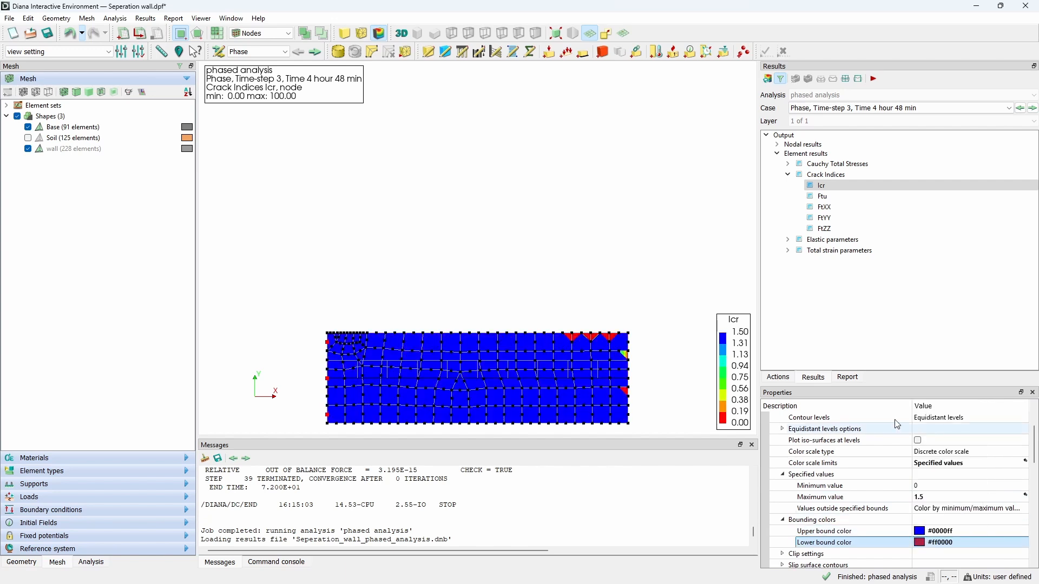
Step: Step through successive result cases to examine how the crack index develops over time
{"action": "left_click", "coordinate": [1028, 111]}
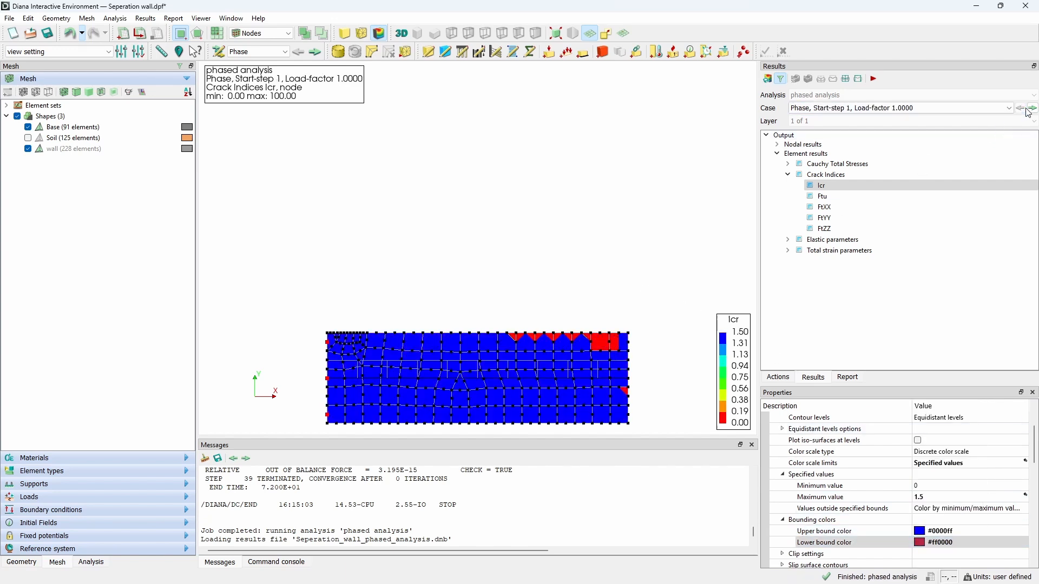
{"action": "left_click", "coordinate": [980, 108]}
{"action": "scroll", "coordinate": [934, 152], "scroll_direction": "down", "scroll_amount": 3}
{"action": "left_click", "coordinate": [933, 151]}
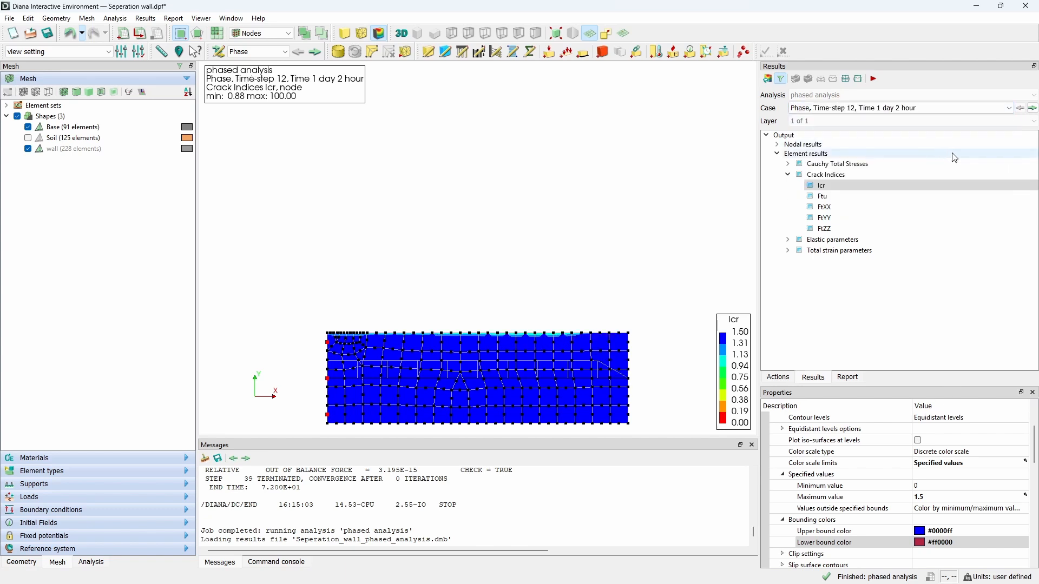
{"action": "left_click", "coordinate": [1030, 111]}
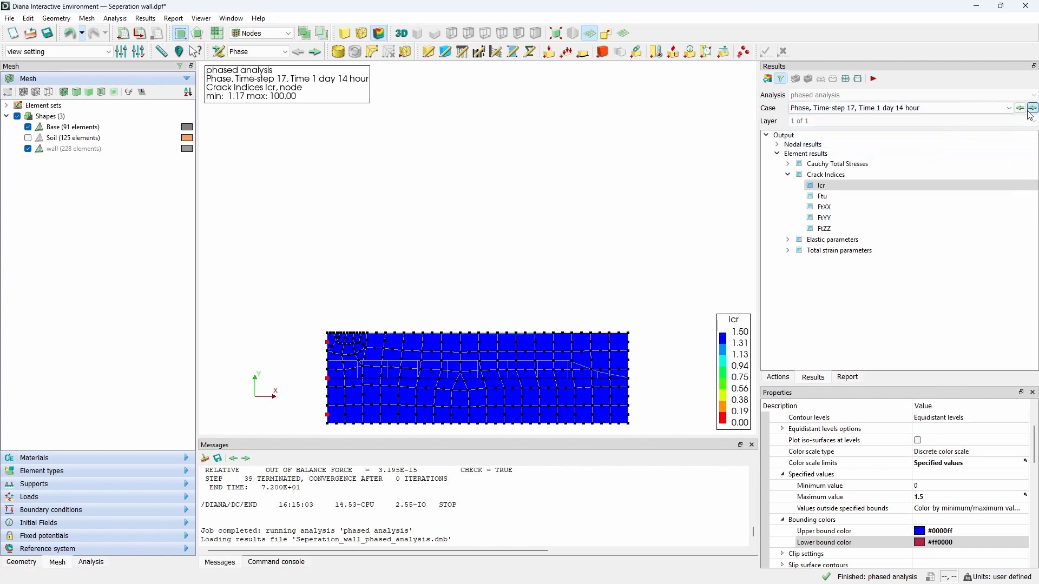
{"action": "left_click", "coordinate": [947, 108]}
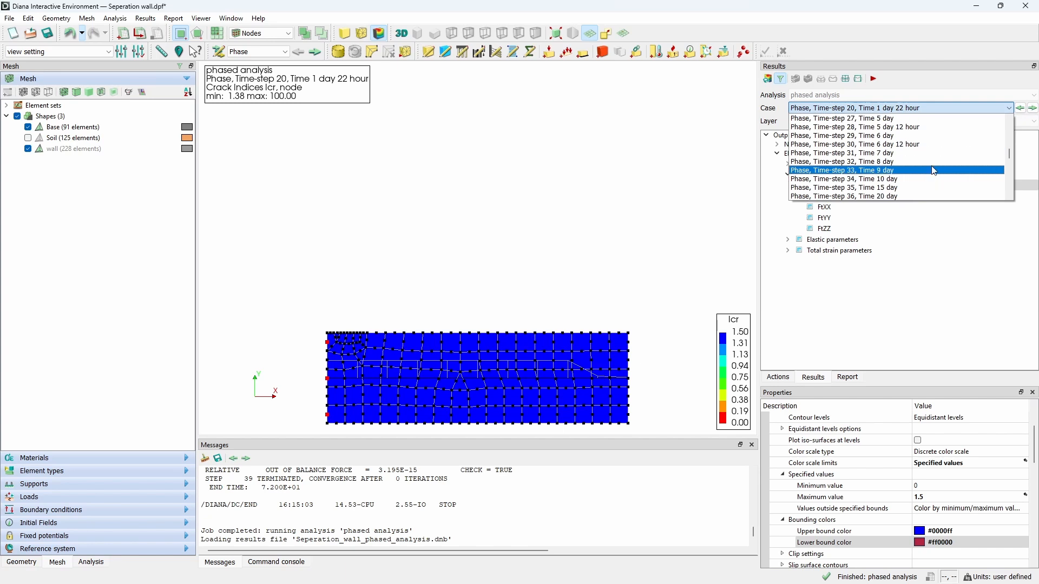
{"action": "left_click", "coordinate": [930, 170]}
{"action": "left_click", "coordinate": [1033, 109]}
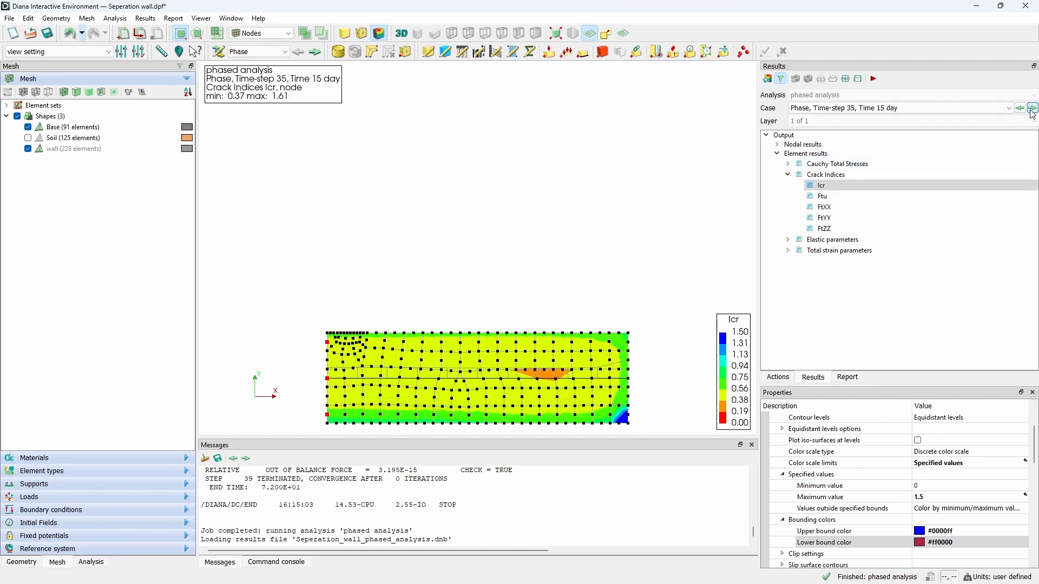
{"action": "left_click", "coordinate": [1032, 108]}
{"action": "left_click", "coordinate": [1032, 109]}
{"action": "left_click", "coordinate": [1033, 109]}
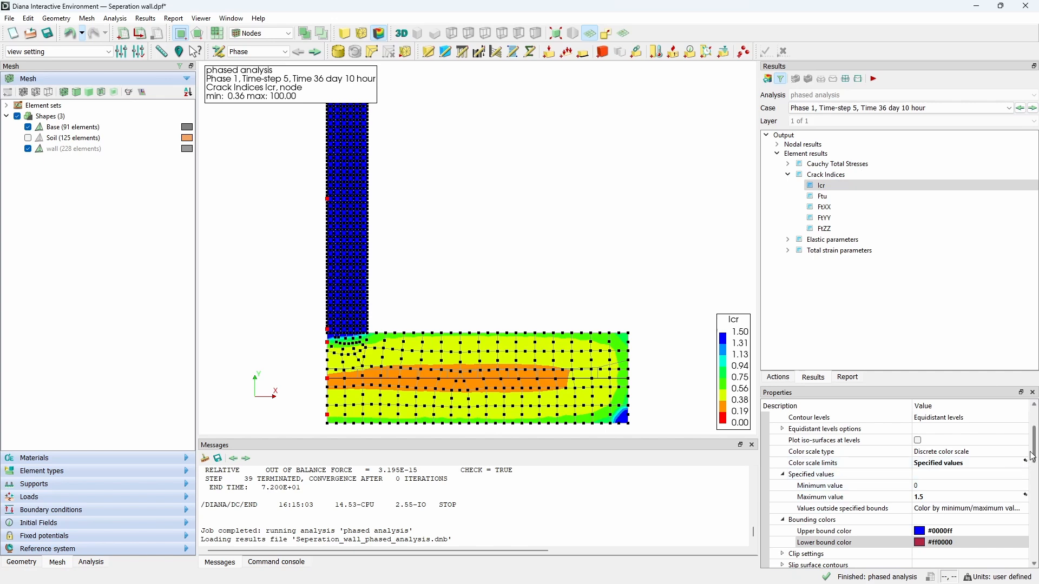
Step: Set values outside the specified bounds to Hide data outside limits
{"action": "scroll", "coordinate": [1033, 457], "scroll_direction": "down", "scroll_amount": 1}
{"action": "left_click", "coordinate": [940, 487]}
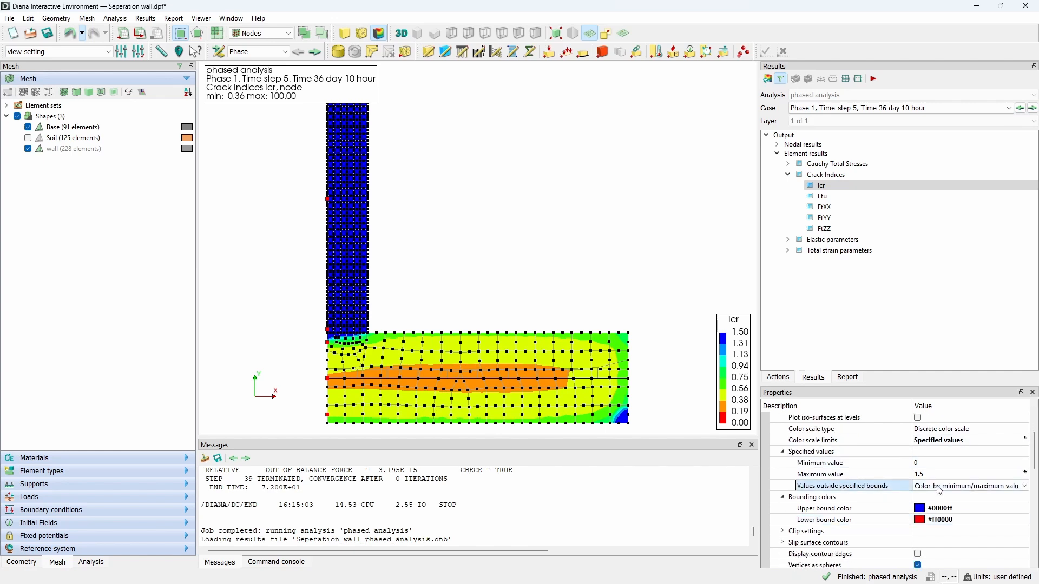
{"action": "left_click", "coordinate": [939, 490]}
{"action": "left_click", "coordinate": [949, 504]}
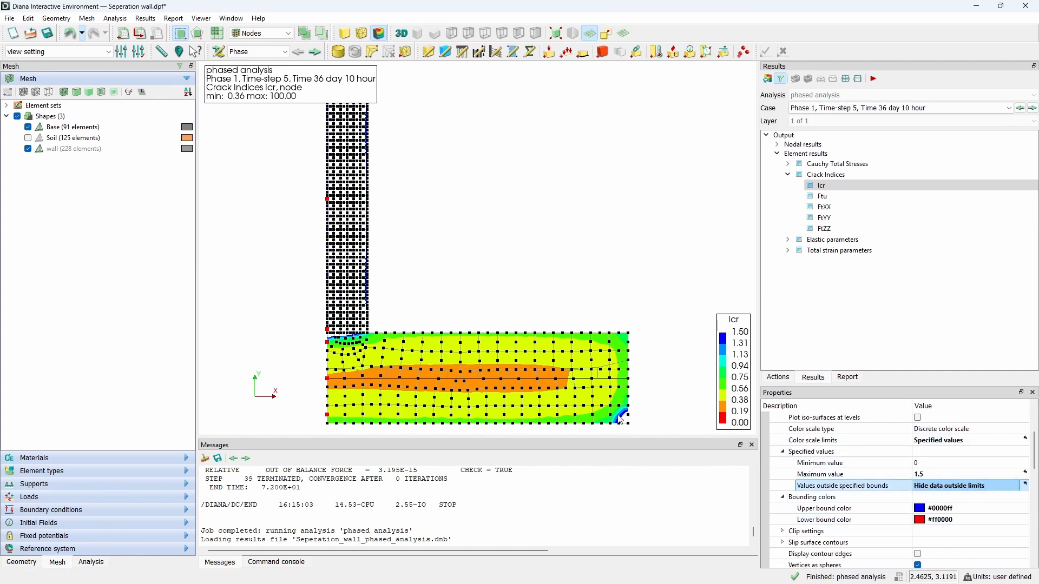
Step: Step through the Phase 1 cases up to Time-step 39, Time 72 day to examine the crack index
{"action": "left_click", "coordinate": [1030, 113]}
{"action": "left_click", "coordinate": [1030, 113]}
{"action": "left_click", "coordinate": [1030, 113]}
{"action": "left_click", "coordinate": [1030, 113]}
{"action": "left_click", "coordinate": [1030, 112]}
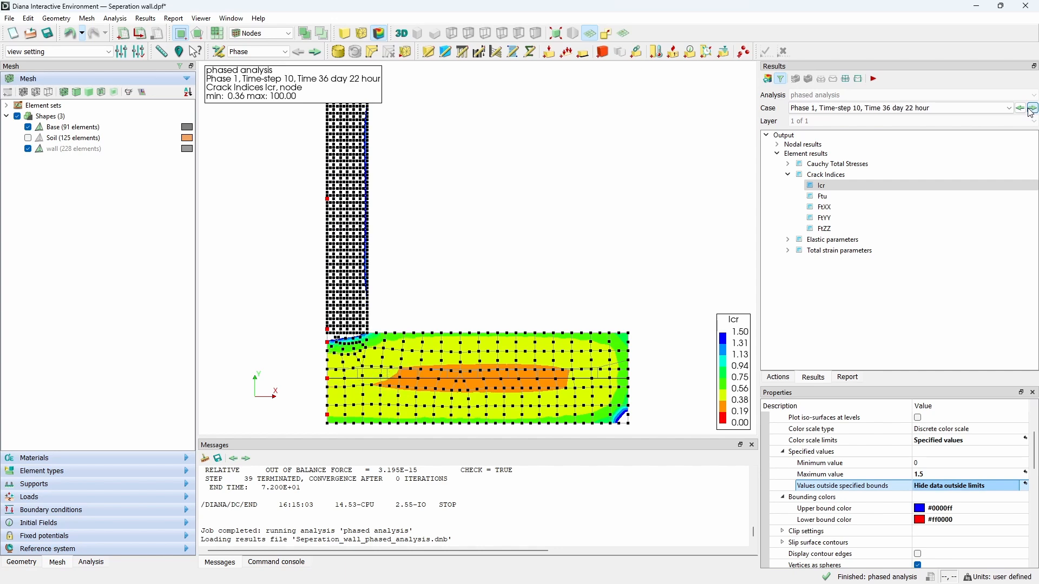
{"action": "left_click", "coordinate": [1030, 112]}
{"action": "left_click", "coordinate": [1029, 112]}
{"action": "left_click", "coordinate": [1030, 113]}
{"action": "left_click", "coordinate": [1030, 112]}
{"action": "left_click", "coordinate": [1030, 112]}
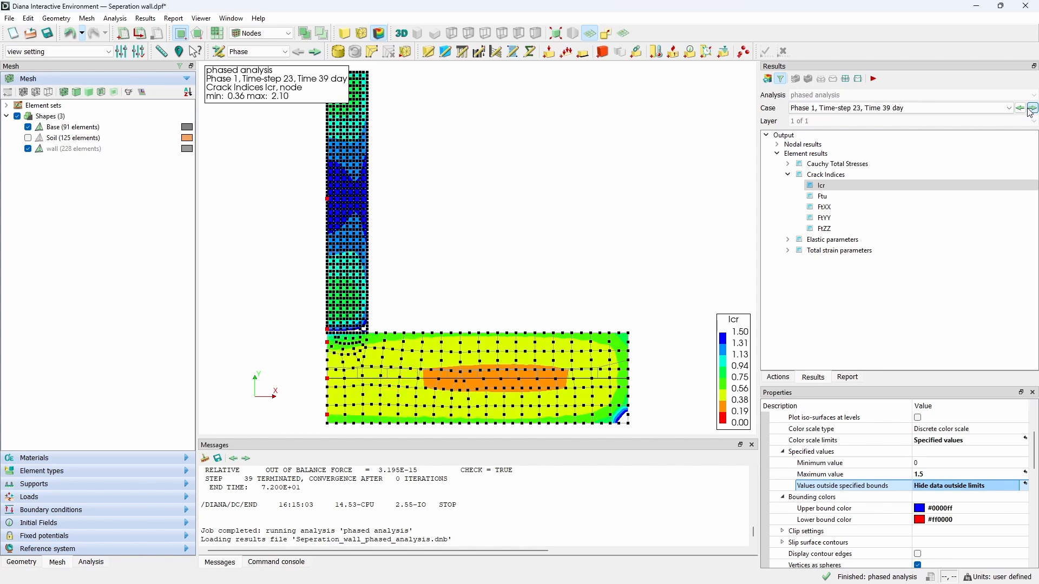
{"action": "left_click", "coordinate": [1030, 113]}
{"action": "left_click", "coordinate": [1030, 112]}
{"action": "left_click", "coordinate": [1030, 113]}
{"action": "left_click", "coordinate": [1030, 112]}
{"action": "left_click", "coordinate": [1030, 112]}
{"action": "left_click", "coordinate": [1030, 112]}
{"action": "left_click", "coordinate": [1030, 112]}
{"action": "left_click", "coordinate": [1030, 113]}
{"action": "left_click", "coordinate": [1030, 113]}
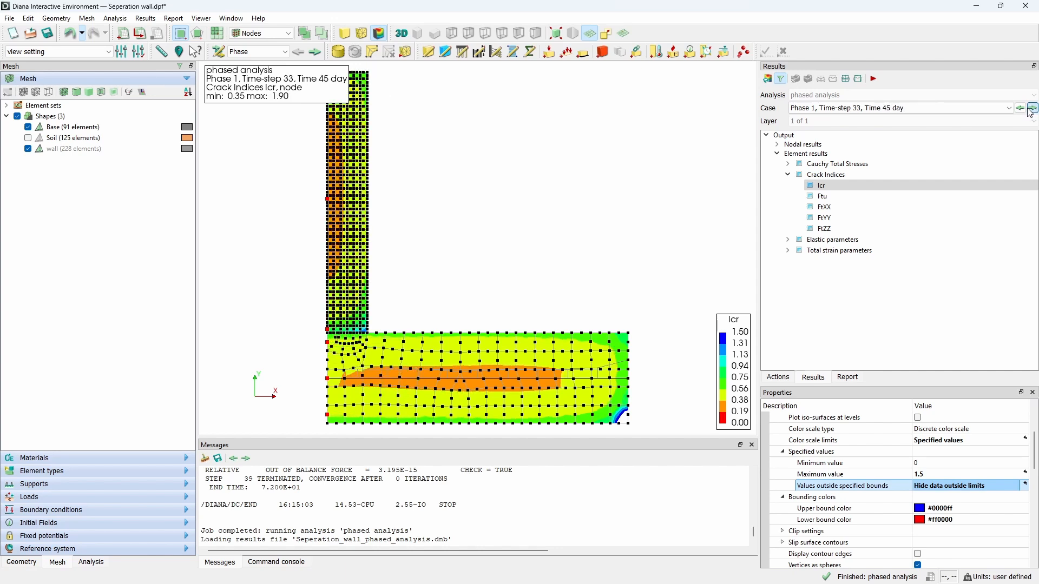
{"action": "left_click", "coordinate": [1030, 113]}
{"action": "left_click", "coordinate": [1030, 113]}
{"action": "left_click", "coordinate": [1030, 113]}
{"action": "left_click", "coordinate": [1030, 112]}
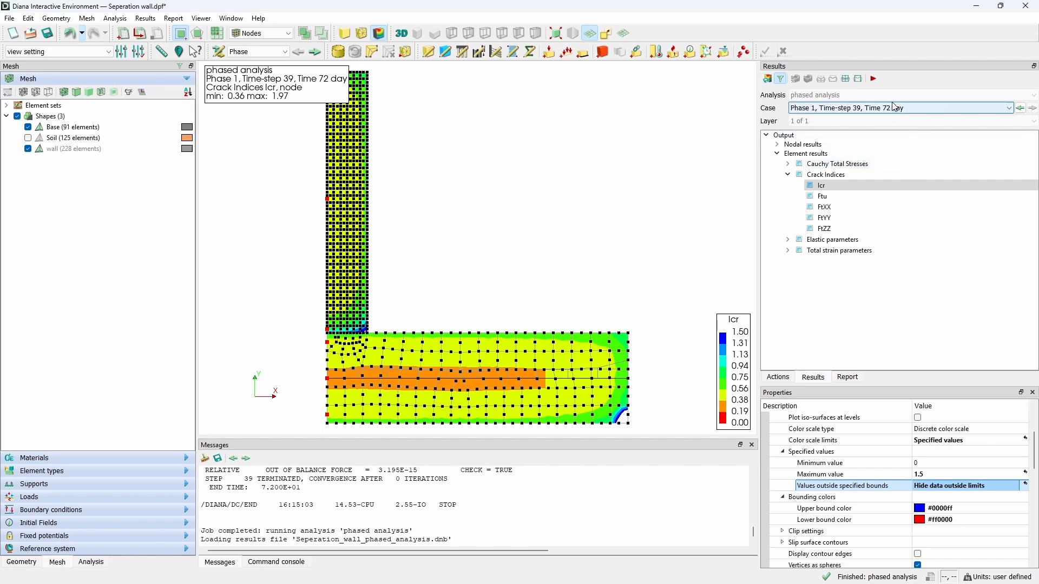
Step: Display the YOUNG - mappedintpnt elastic parameter and color values outside bounds by minimum/maximum values
{"action": "left_click", "coordinate": [788, 239]}
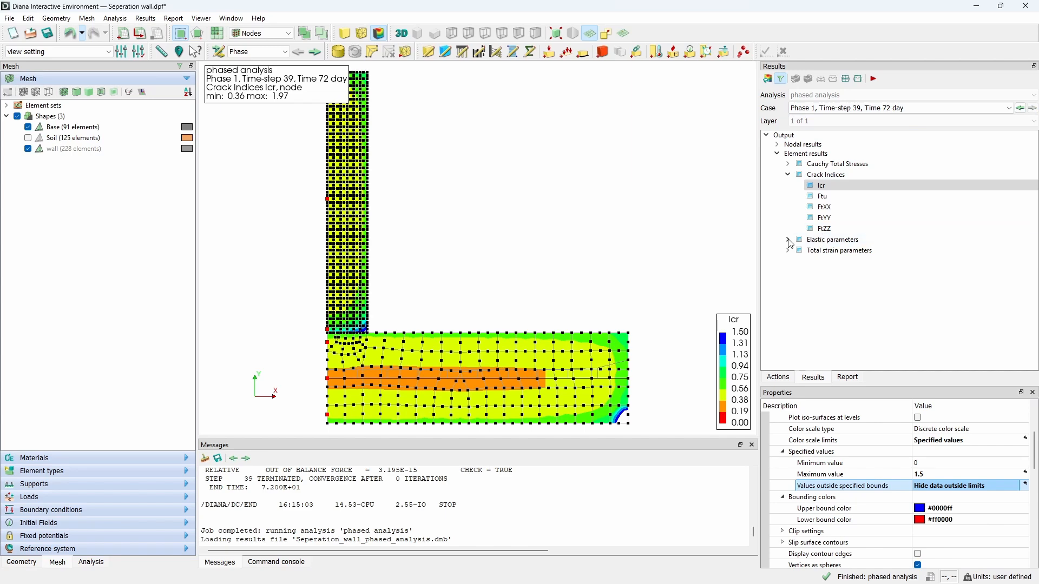
{"action": "left_click", "coordinate": [839, 250]}
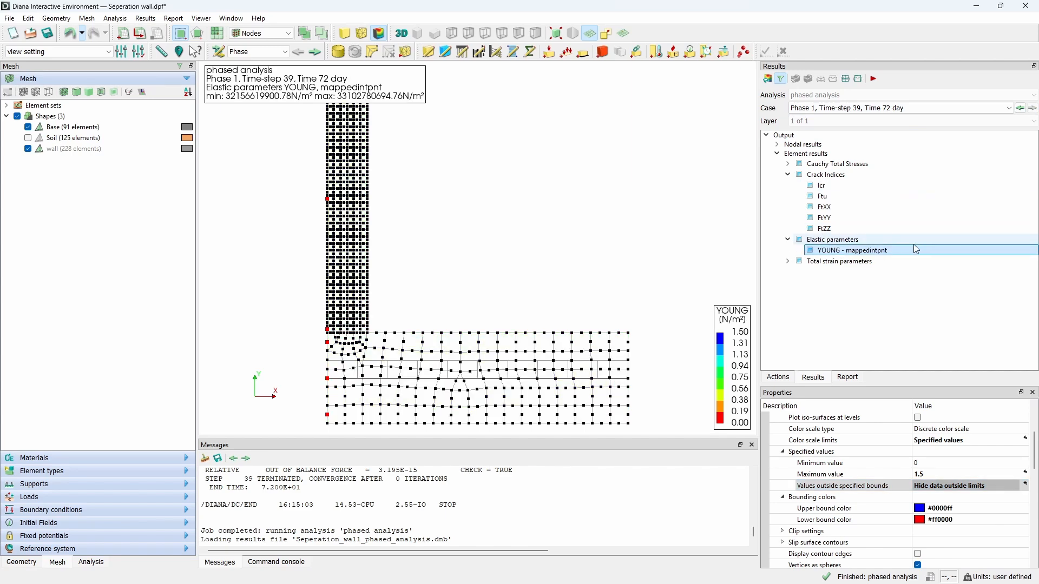
{"action": "left_click", "coordinate": [968, 486]}
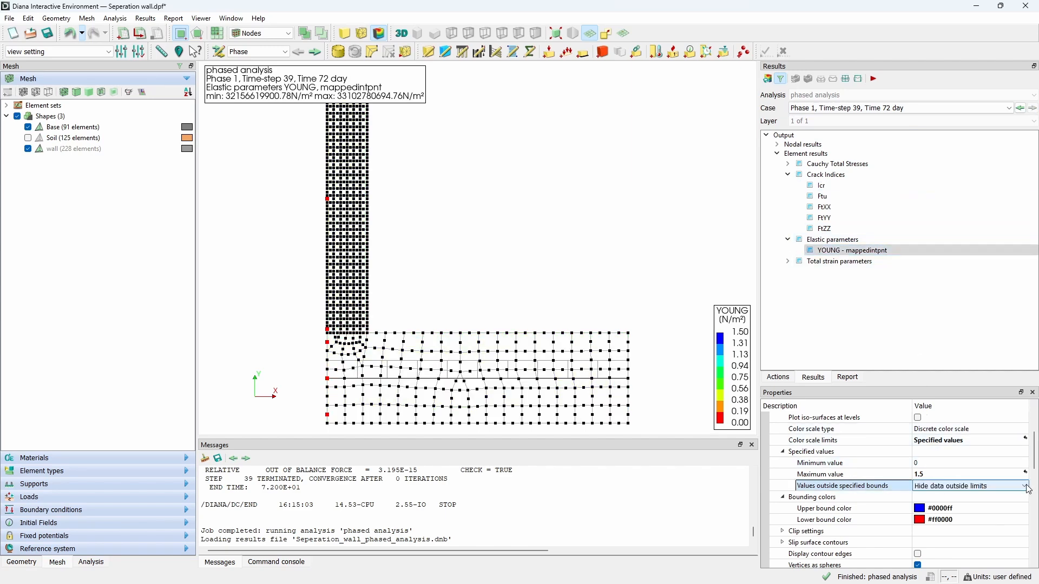
{"action": "left_click", "coordinate": [968, 487]}
{"action": "left_click", "coordinate": [973, 495]}
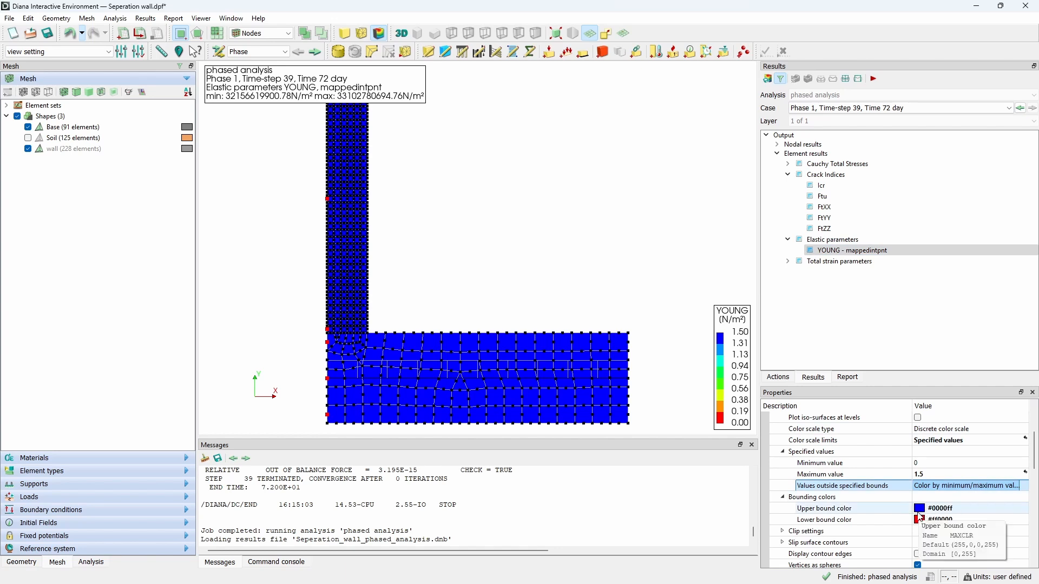
Step: Set the bounding colors so the upper bound is red (#ff0000) and the lower bound is blue (#0000ff)
{"action": "left_click", "coordinate": [918, 512]}
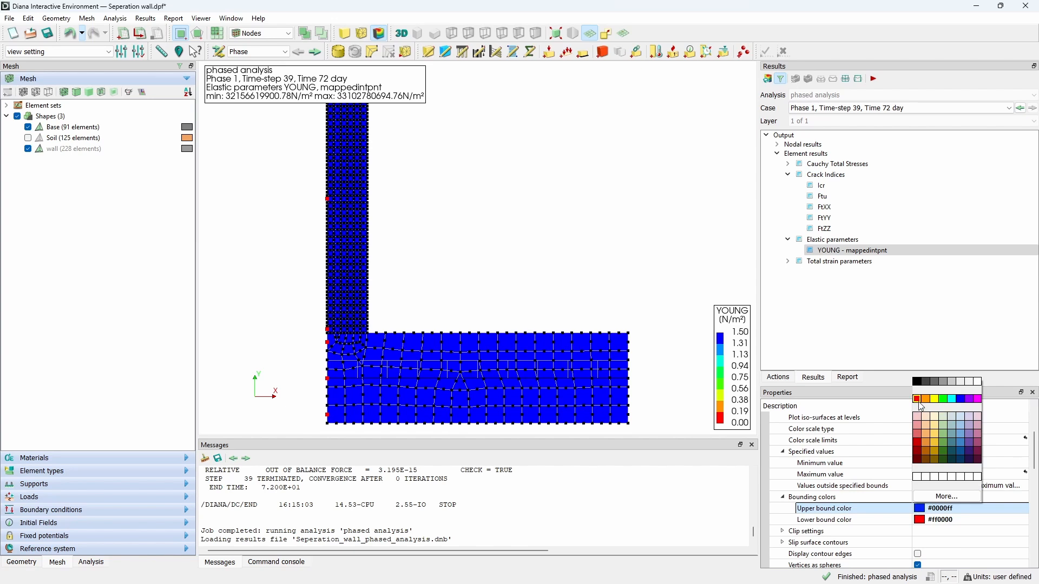
{"action": "left_click", "coordinate": [918, 399]}
{"action": "left_click", "coordinate": [919, 519]}
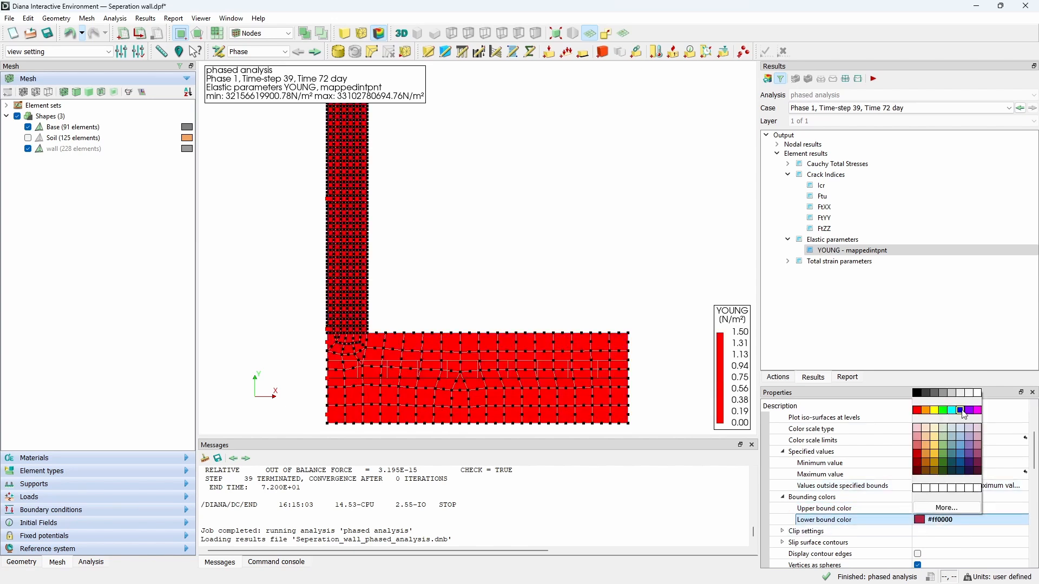
{"action": "left_click", "coordinate": [961, 411]}
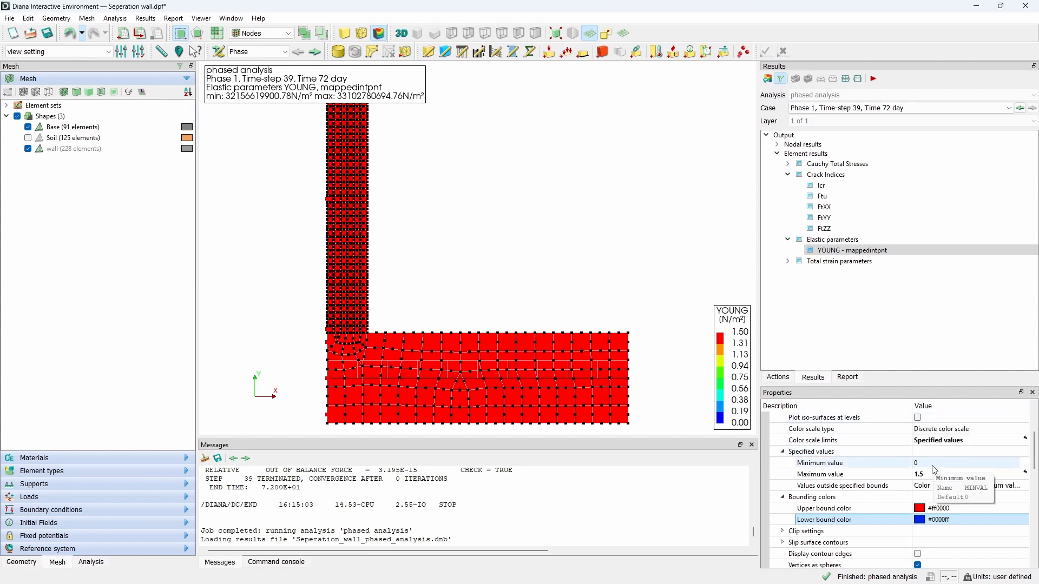
Step: Set the YOUNG color scale limits to a minimum of 1.5e+09 and a maximum of 3.3e+10
{"action": "left_click", "coordinate": [977, 464]}
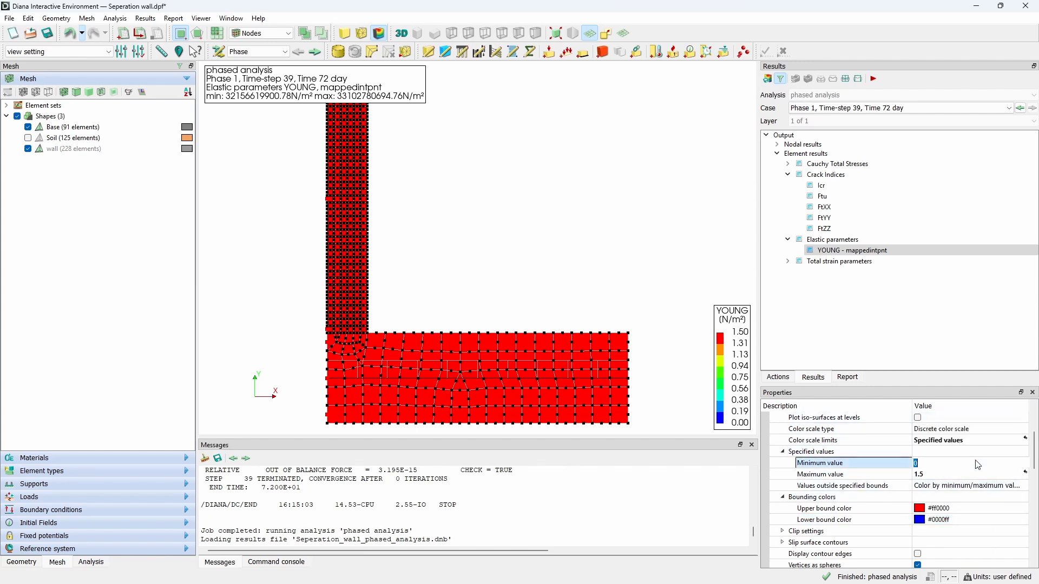
{"action": "type", "text": "1.5e9"}
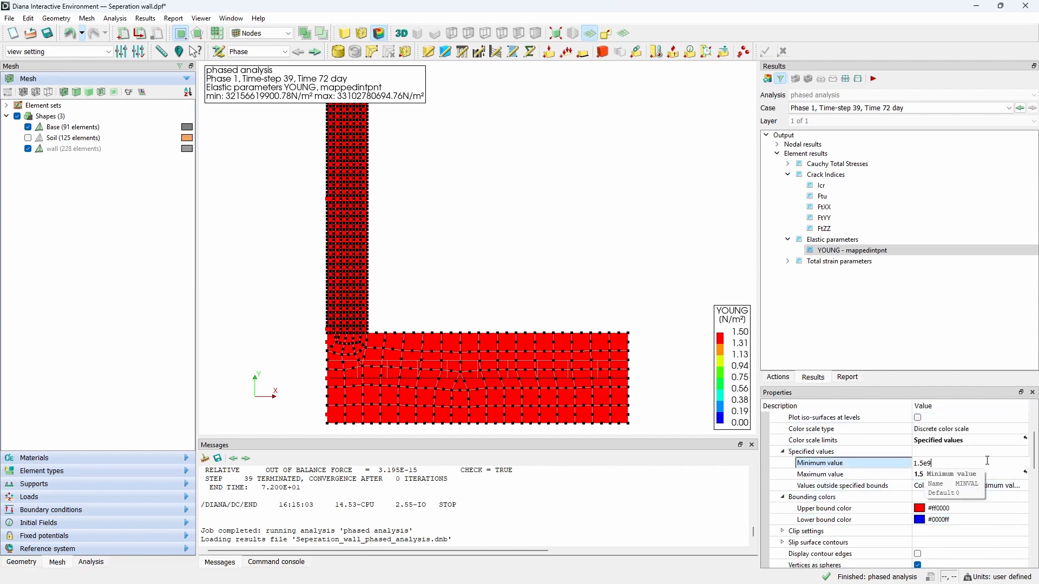
{"action": "left_click", "coordinate": [995, 475]}
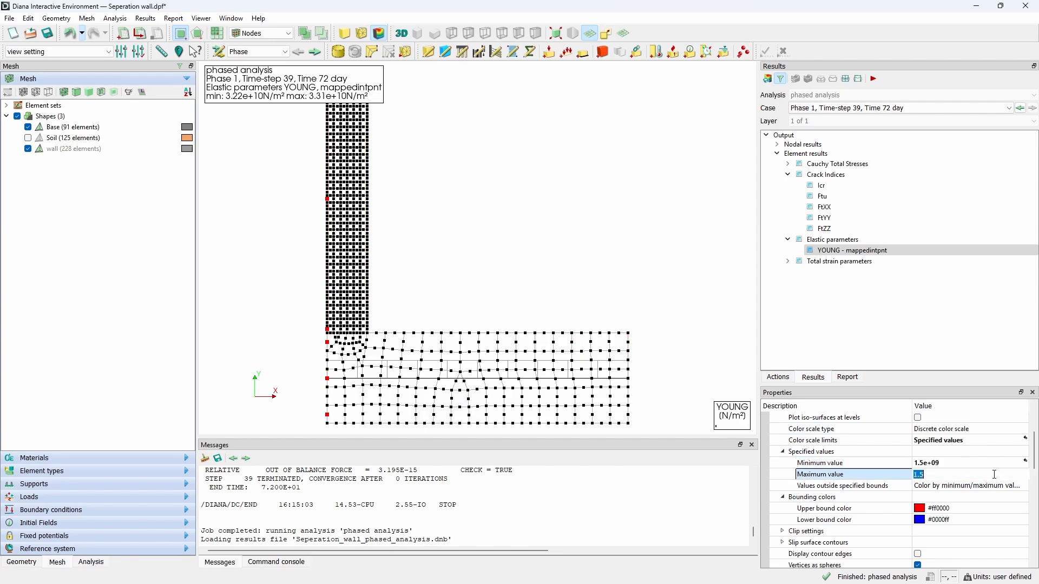
{"action": "key", "text": "Return"}
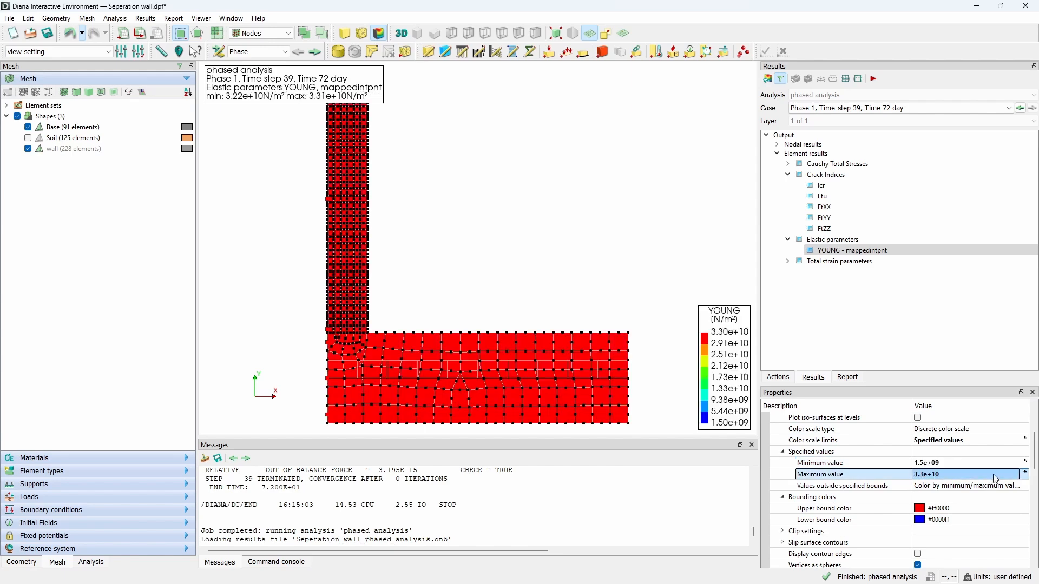
Step: Step through the result cases from the early Phase time-steps to Phase 1, Time-step 36 to examine how Young's modulus develops
{"action": "left_click", "coordinate": [1009, 108]}
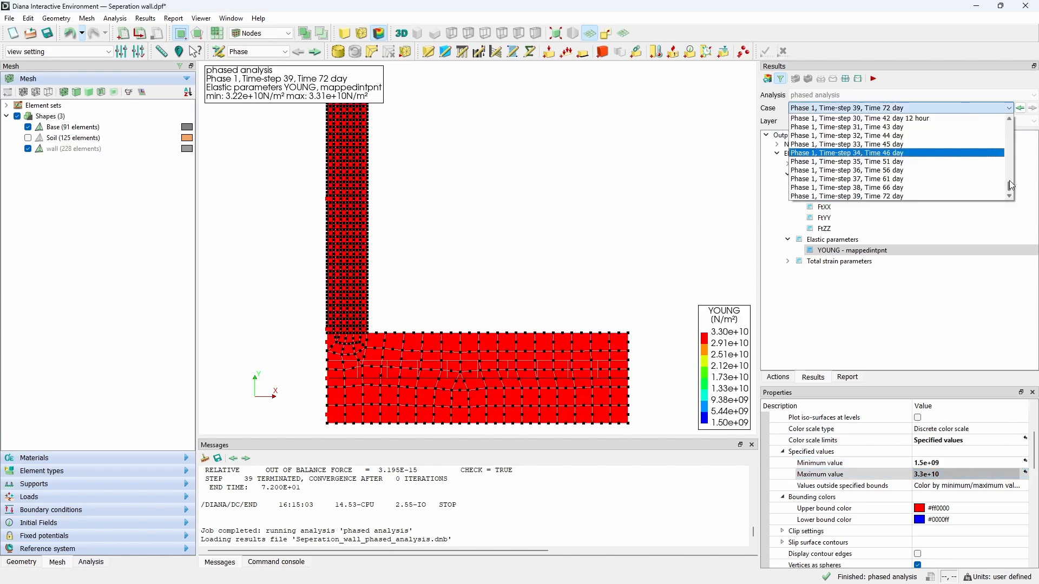
{"action": "left_click_drag", "start_coordinate": [1009, 166], "coordinate": [1011, 139]}
{"action": "left_click", "coordinate": [944, 135]}
{"action": "left_click", "coordinate": [1019, 109]}
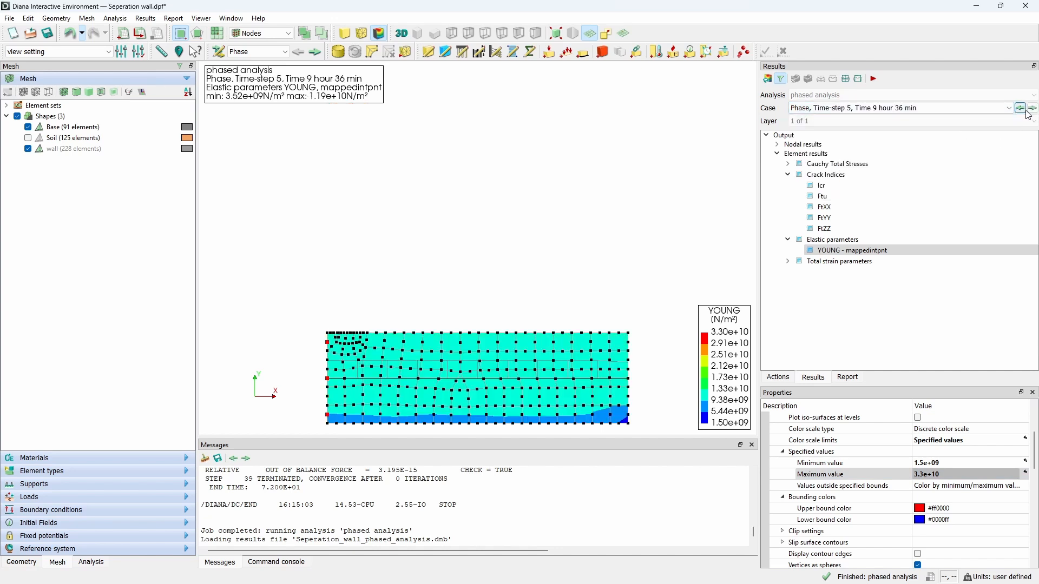
{"action": "left_click", "coordinate": [1032, 108]}
{"action": "left_click", "coordinate": [1033, 108]}
{"action": "left_click", "coordinate": [1033, 108]}
{"action": "left_click", "coordinate": [1033, 109]}
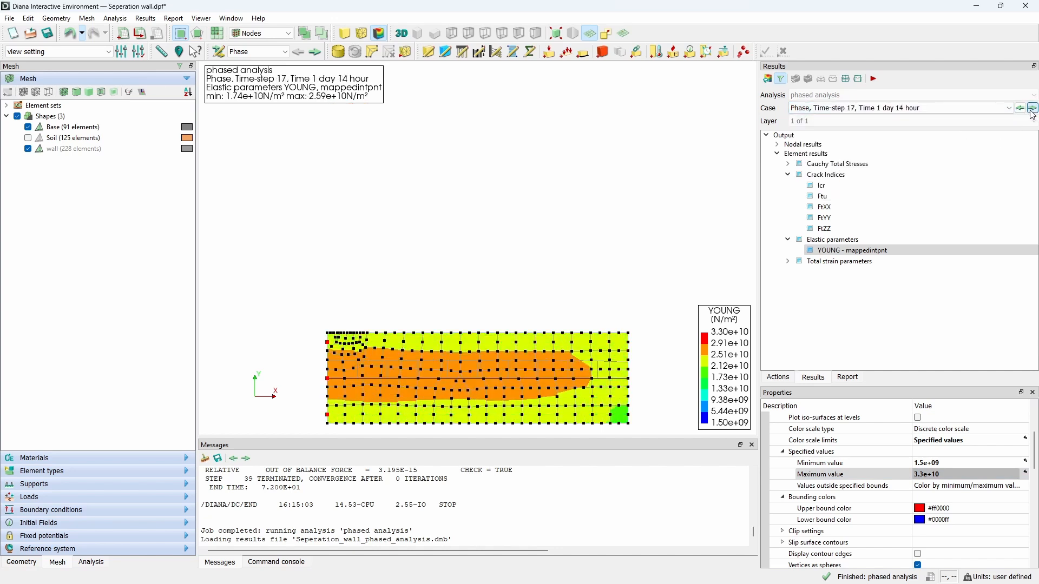
{"action": "left_click", "coordinate": [1033, 108]}
{"action": "left_click", "coordinate": [1032, 108]}
{"action": "left_click", "coordinate": [1033, 108]}
{"action": "left_click", "coordinate": [1033, 108]}
{"action": "left_click", "coordinate": [1033, 109]}
{"action": "left_click", "coordinate": [1033, 108]}
{"action": "left_click", "coordinate": [1033, 108]}
{"action": "left_click", "coordinate": [1033, 108]}
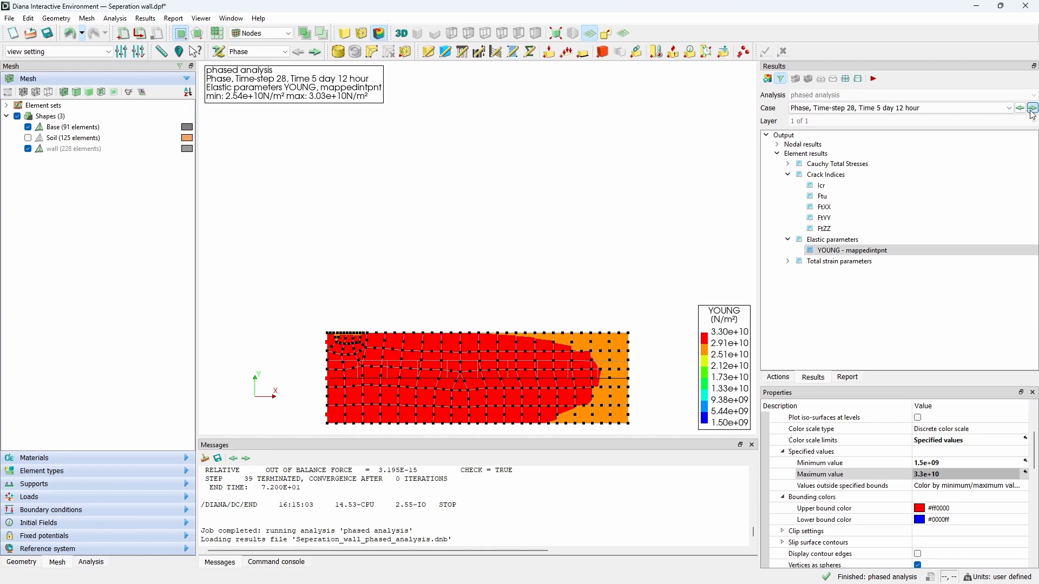
{"action": "left_click", "coordinate": [1033, 108]}
{"action": "left_click", "coordinate": [1032, 108]}
{"action": "left_click", "coordinate": [1033, 108]}
{"action": "left_click", "coordinate": [1033, 109]}
{"action": "left_click", "coordinate": [1033, 108]}
{"action": "left_click", "coordinate": [1033, 108]}
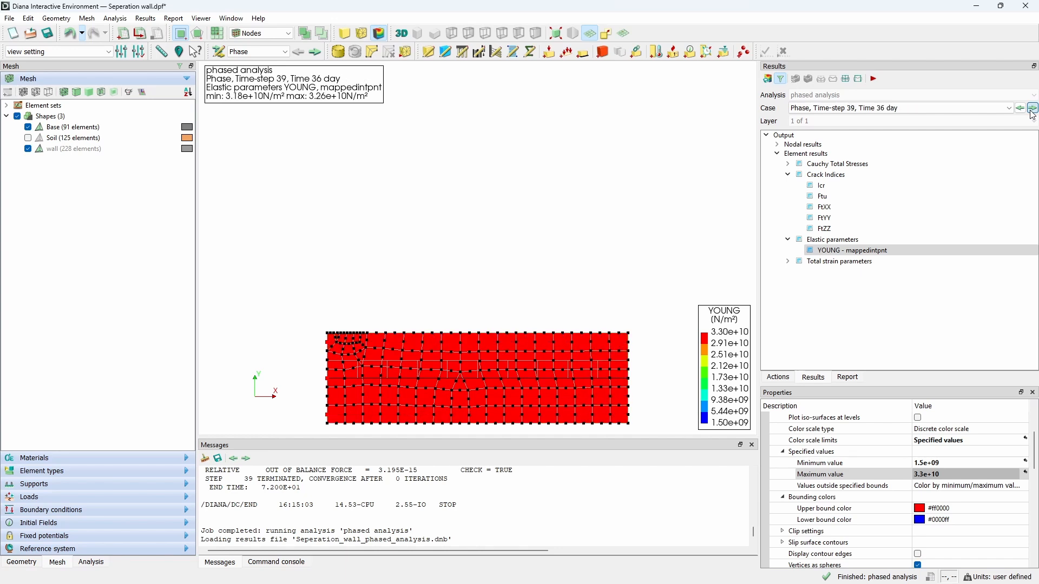
{"action": "left_click", "coordinate": [1033, 109]}
{"action": "left_click", "coordinate": [1033, 109]}
{"action": "left_click", "coordinate": [1032, 108]}
{"action": "left_click", "coordinate": [1033, 108]}
{"action": "left_click", "coordinate": [1033, 109]}
{"action": "left_click", "coordinate": [1033, 109]}
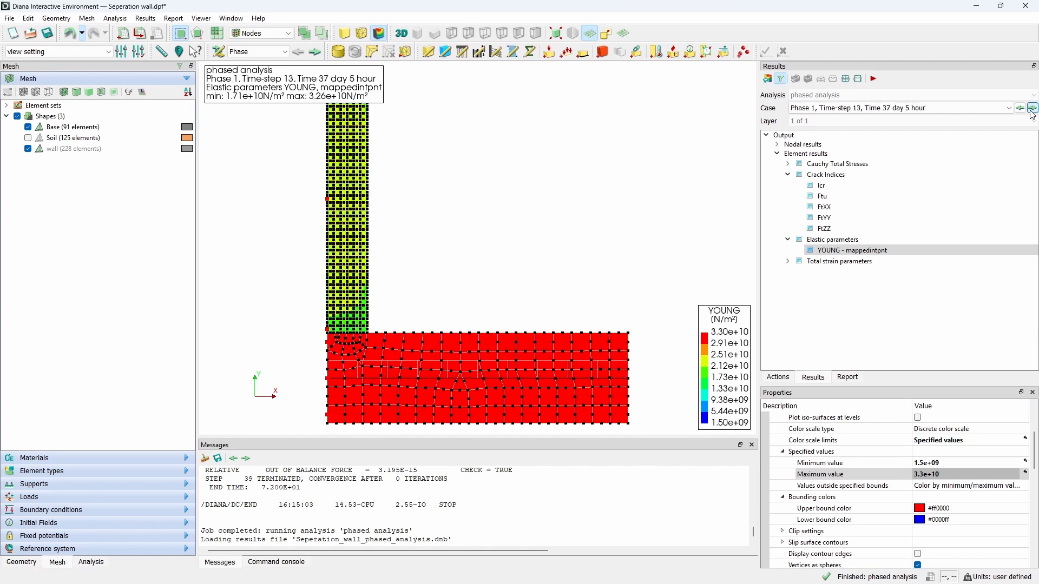
{"action": "left_click", "coordinate": [1032, 108]}
{"action": "left_click", "coordinate": [1032, 108]}
{"action": "left_click", "coordinate": [1033, 108]}
{"action": "left_click", "coordinate": [1032, 108]}
{"action": "left_click", "coordinate": [1033, 109]}
{"action": "left_click", "coordinate": [1033, 108]}
{"action": "left_click", "coordinate": [1033, 108]}
{"action": "left_click", "coordinate": [1033, 108]}
{"action": "left_click", "coordinate": [1033, 108]}
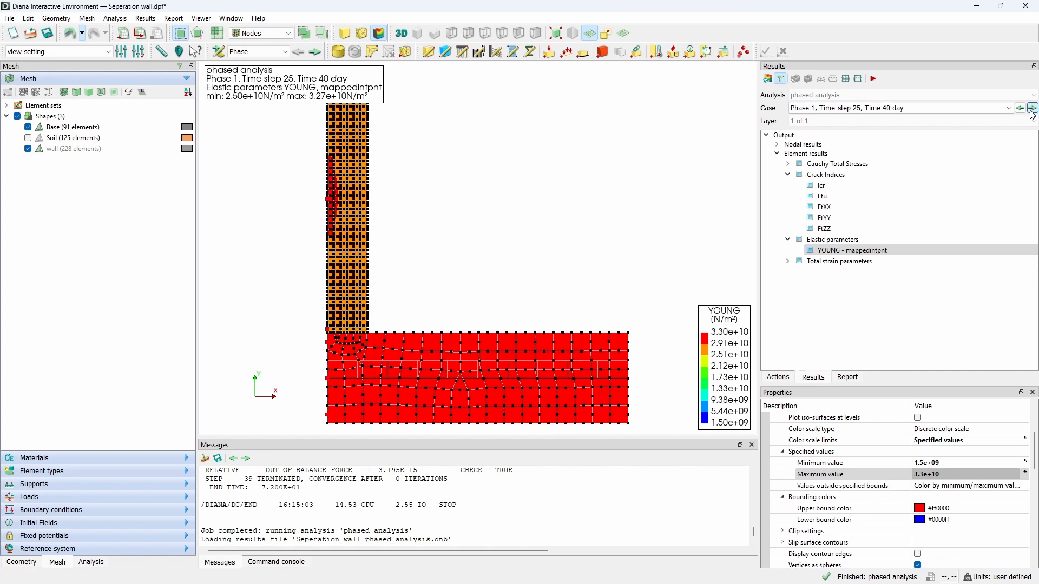
{"action": "left_click", "coordinate": [1033, 108]}
{"action": "left_click", "coordinate": [1033, 108]}
{"action": "left_click", "coordinate": [1033, 108]}
{"action": "left_click", "coordinate": [1033, 108]}
{"action": "left_click", "coordinate": [1032, 109]}
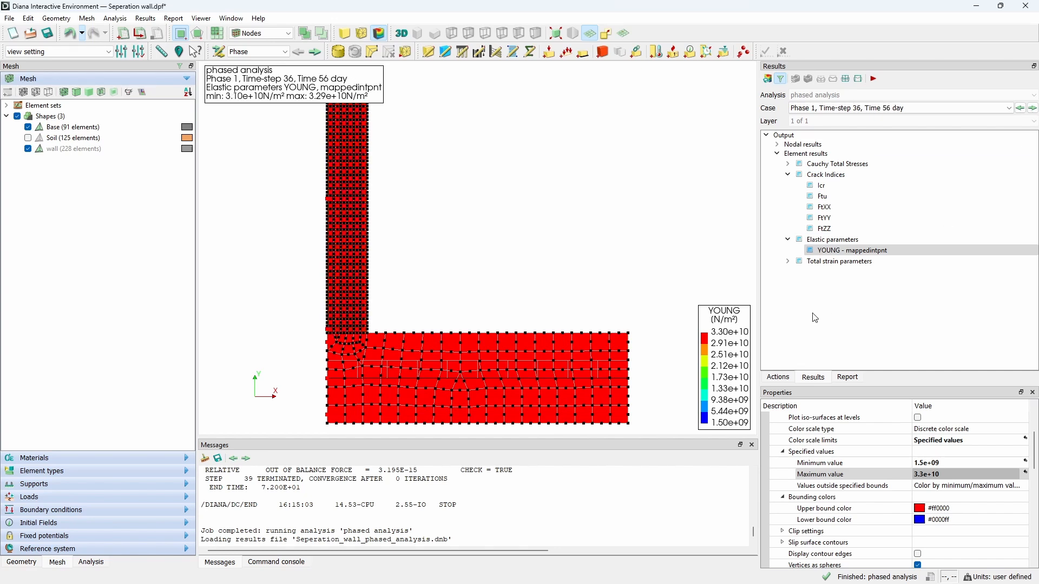
Step: Display the TENSTR - mappedintpnt total strain parameter with color scale limits from 300000 to 2.9e+06
{"action": "left_click", "coordinate": [788, 262]}
{"action": "left_click", "coordinate": [852, 272]}
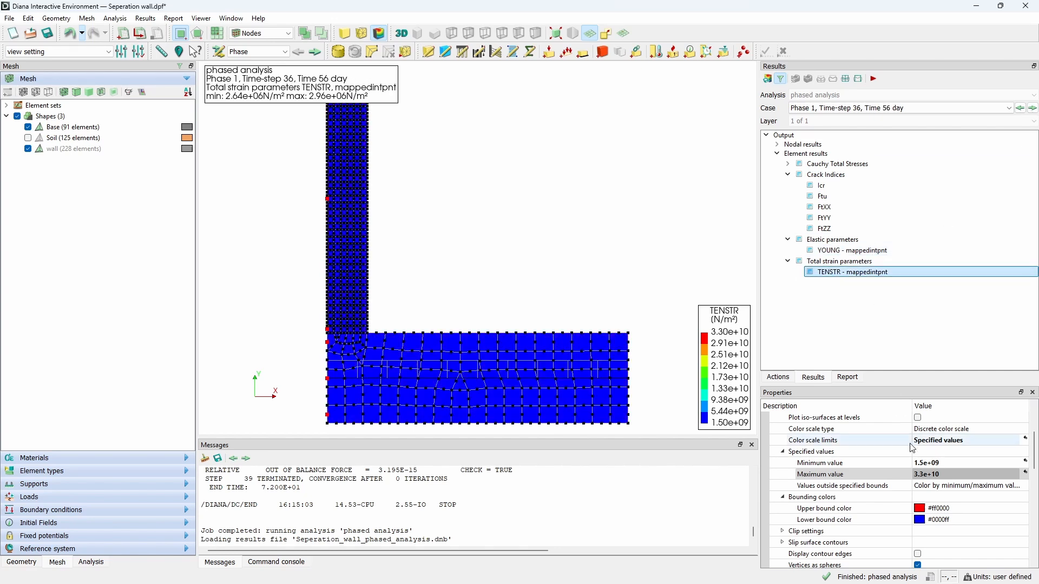
{"action": "double_click", "coordinate": [932, 464]}
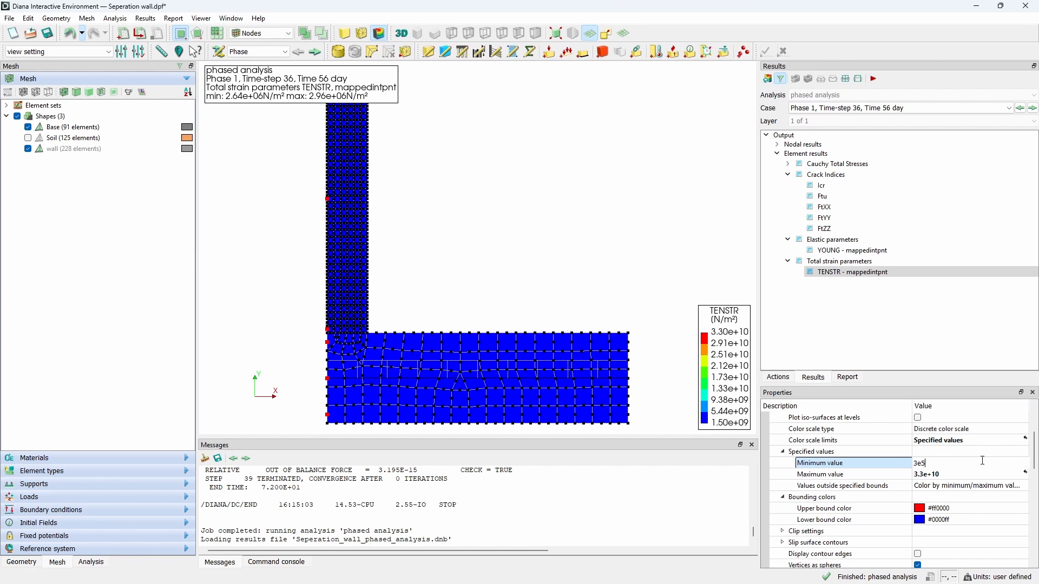
{"action": "key", "text": "Return"}
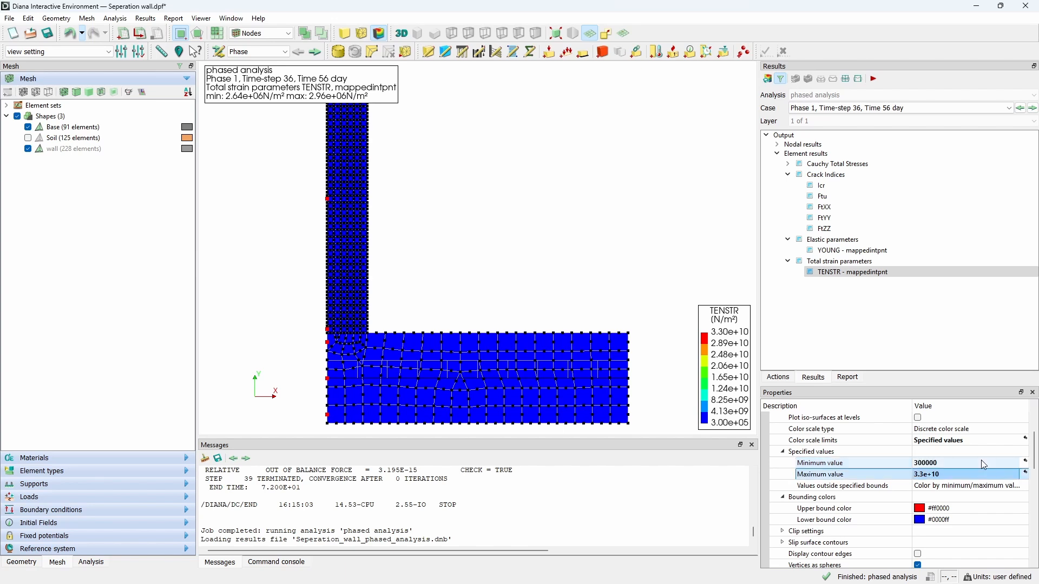
{"action": "left_click", "coordinate": [952, 478]}
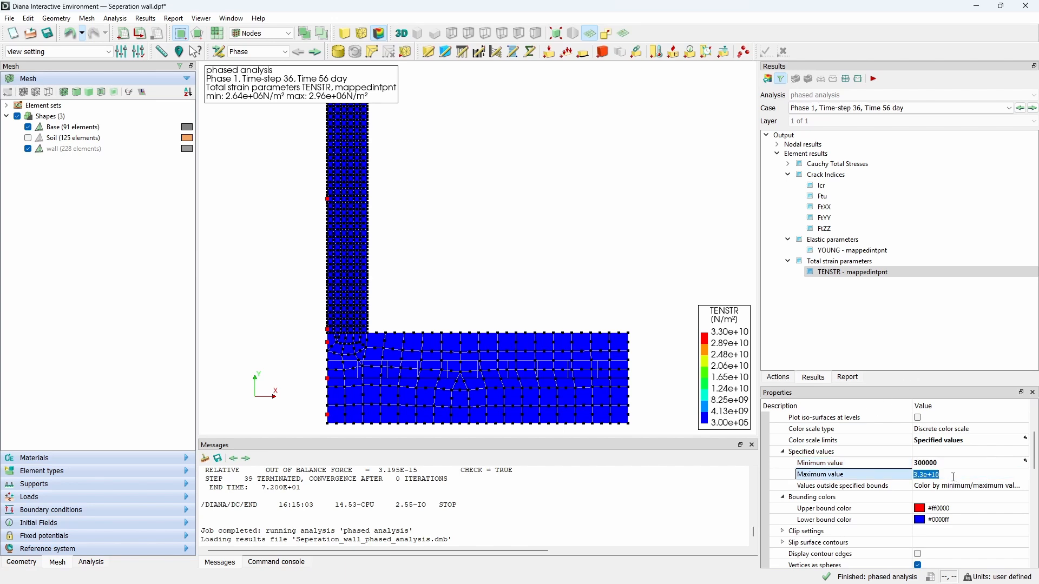
{"action": "type", "text": "2.9e+06"}
{"action": "key", "text": "Return"}
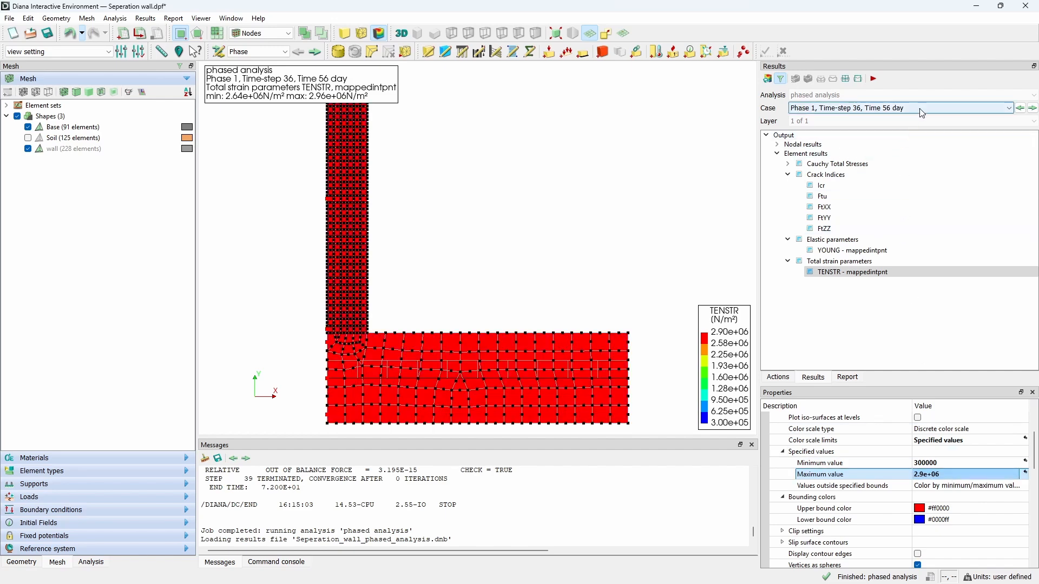
Step: Switch to the Phase, Time-step 2 case and reselect the TENSTR - mappedintpnt total strain result
{"action": "left_click", "coordinate": [1008, 108]}
{"action": "left_click_drag", "start_coordinate": [1011, 148], "coordinate": [1010, 121]}
{"action": "left_click", "coordinate": [1001, 119]}
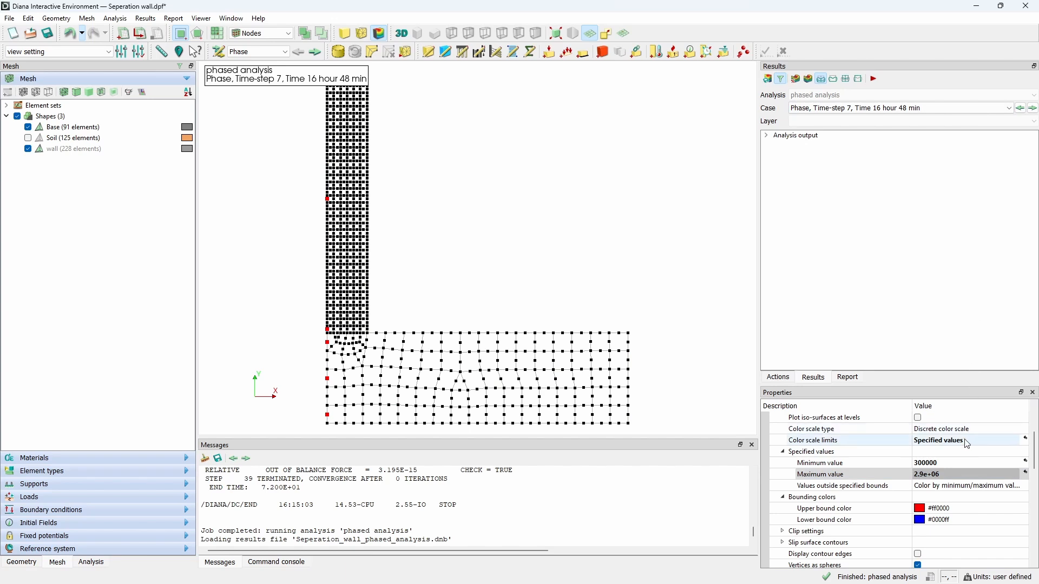
{"action": "left_click", "coordinate": [962, 106]}
{"action": "left_click", "coordinate": [767, 135]}
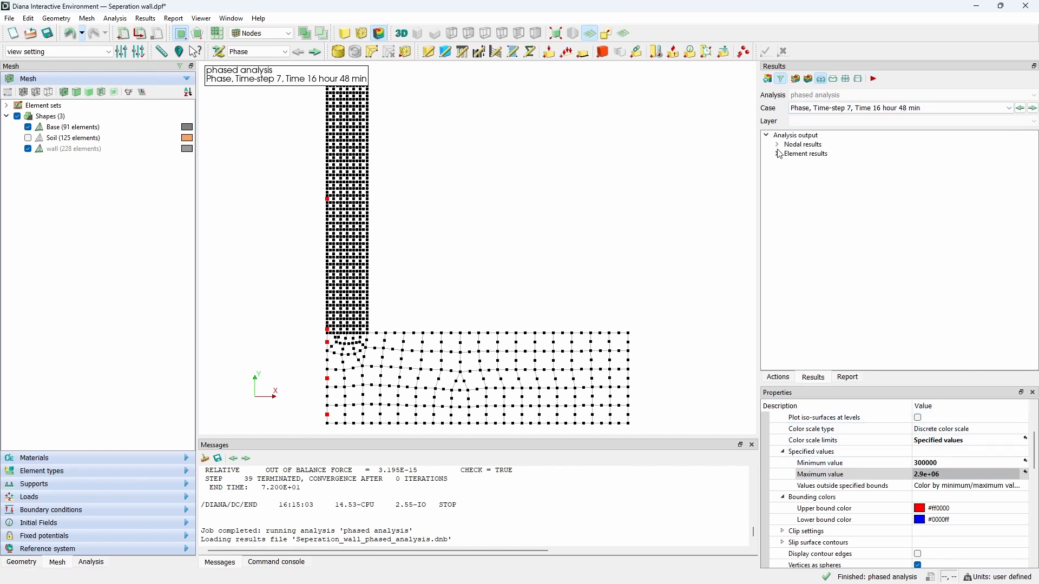
{"action": "left_click", "coordinate": [890, 107]}
{"action": "scroll", "coordinate": [889, 162], "scroll_direction": "down", "scroll_amount": 8}
{"action": "left_click", "coordinate": [888, 145]}
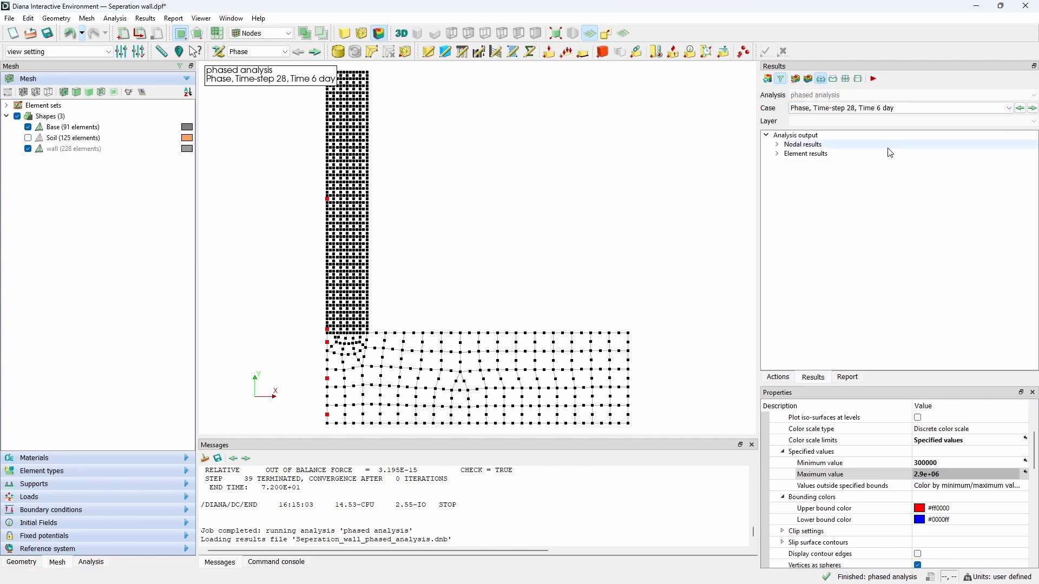
{"action": "left_click", "coordinate": [779, 154]}
{"action": "left_click", "coordinate": [895, 108]}
{"action": "scroll", "coordinate": [897, 145], "scroll_direction": "up", "scroll_amount": 8}
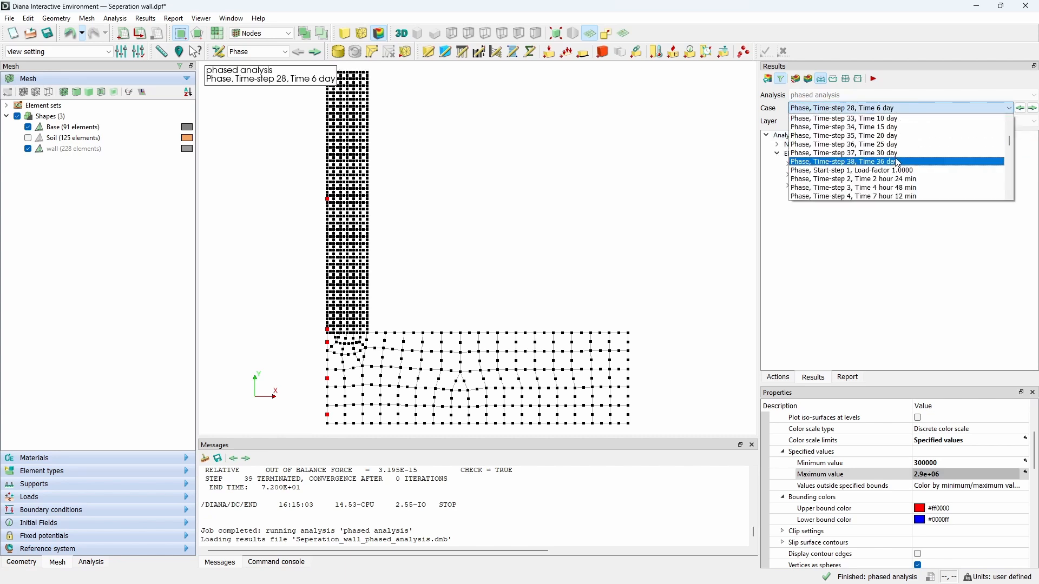
{"action": "left_click", "coordinate": [898, 163]}
{"action": "left_click", "coordinate": [1034, 108]}
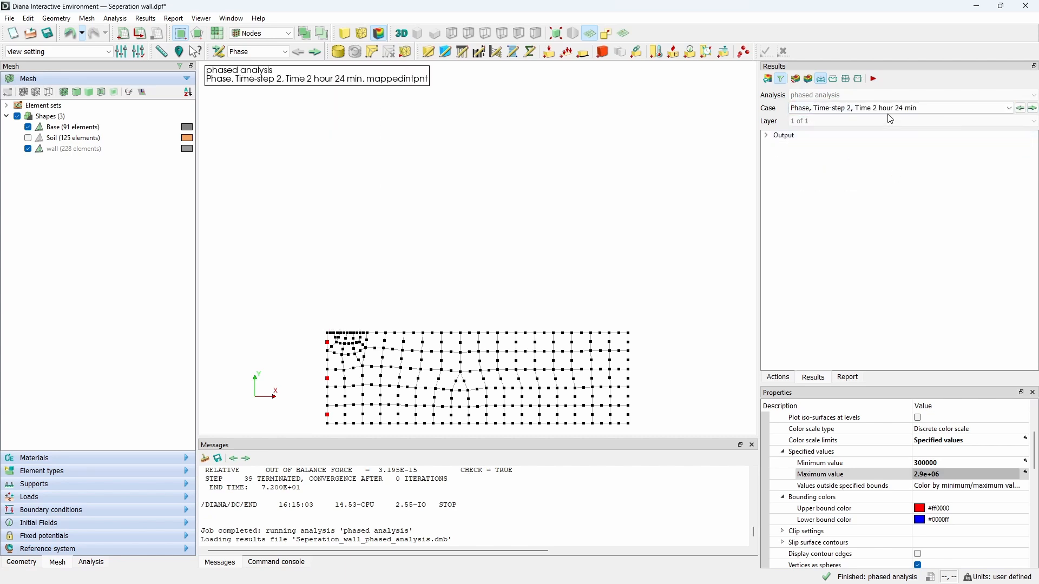
{"action": "left_click", "coordinate": [899, 108]}
{"action": "left_click", "coordinate": [853, 186]}
{"action": "double_click", "coordinate": [780, 136]}
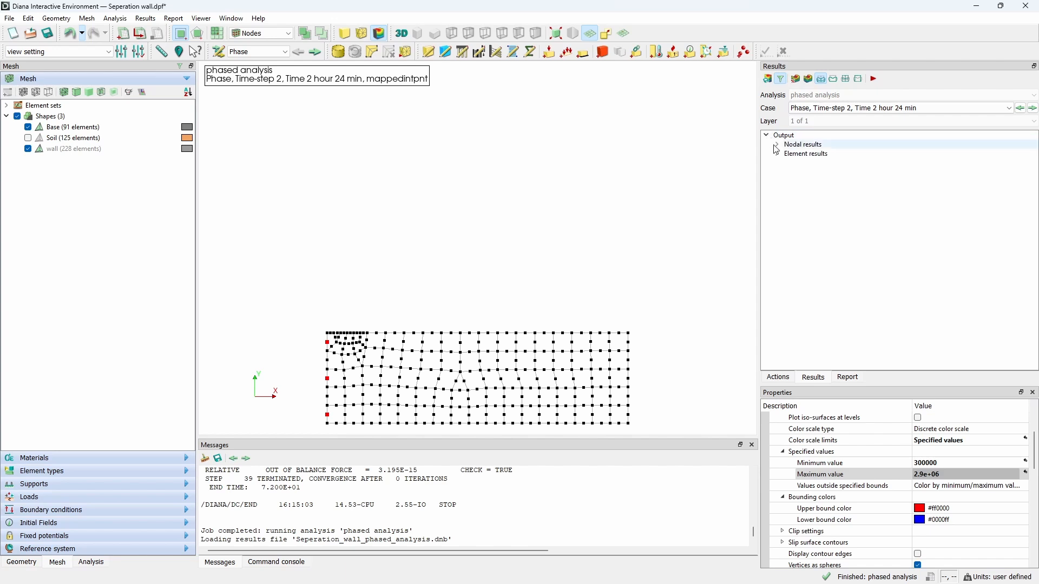
{"action": "left_click", "coordinate": [778, 154]}
{"action": "left_click", "coordinate": [788, 197]}
{"action": "left_click", "coordinate": [844, 207]}
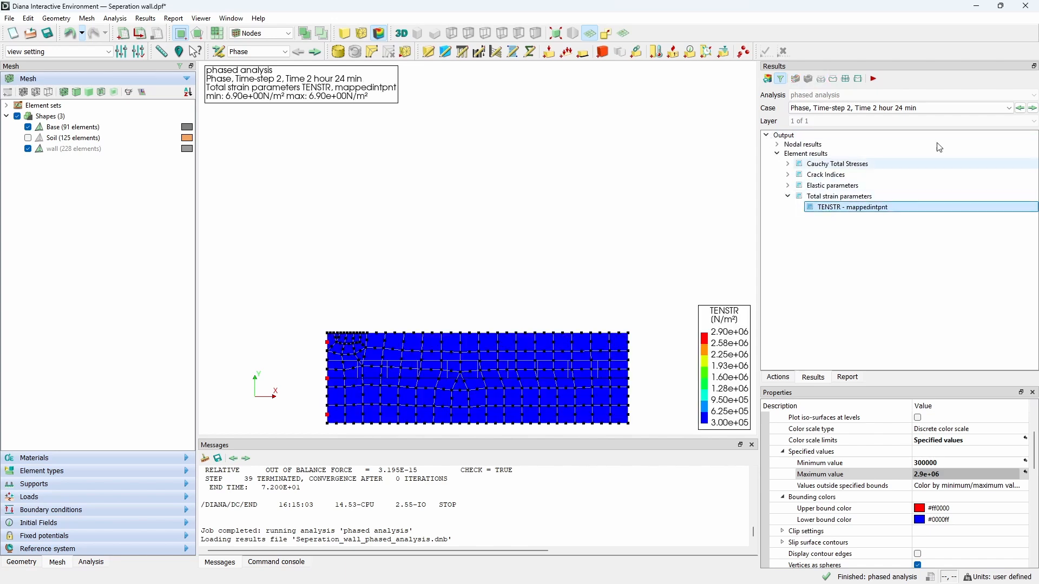
Step: Step through the result cases up to Phase 1, Time-step 37, Time 61 day to examine the tensile strength development
{"action": "left_click", "coordinate": [1034, 108]}
{"action": "left_click", "coordinate": [1034, 108]}
{"action": "left_click", "coordinate": [1034, 108]}
{"action": "left_click", "coordinate": [1035, 108]}
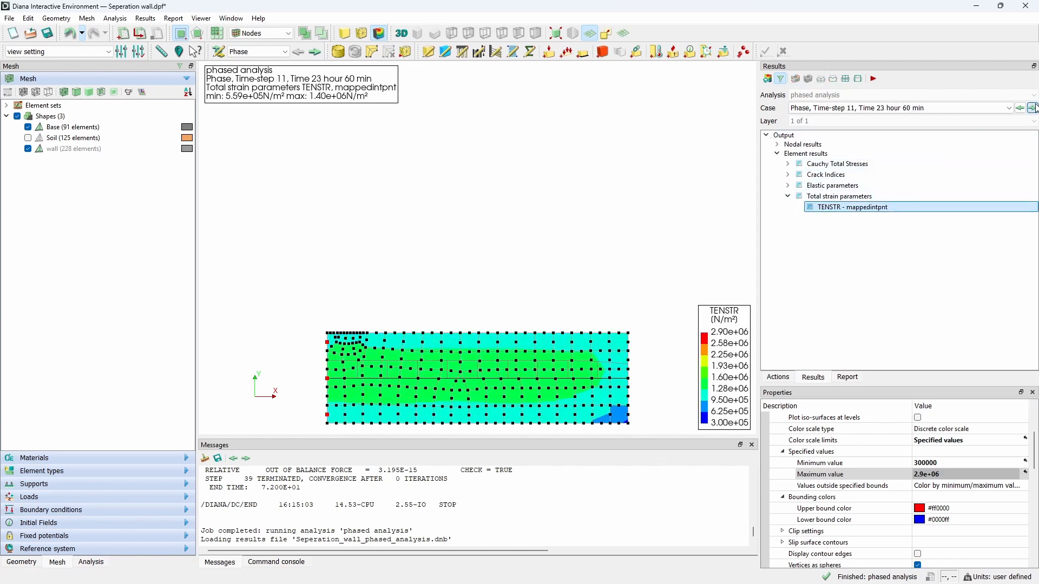
{"action": "left_click", "coordinate": [1034, 108]}
{"action": "left_click", "coordinate": [1034, 108]}
{"action": "left_click", "coordinate": [1034, 109]}
{"action": "left_click", "coordinate": [1034, 108]}
{"action": "left_click", "coordinate": [1034, 108]}
{"action": "left_click", "coordinate": [1034, 108]}
{"action": "left_click", "coordinate": [1034, 108]}
{"action": "left_click", "coordinate": [1035, 108]}
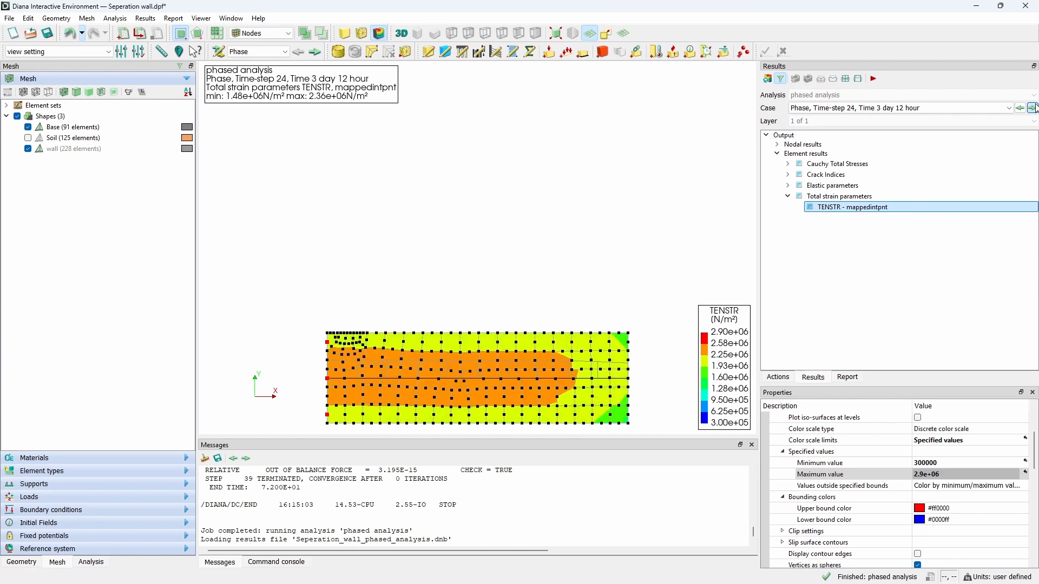
{"action": "left_click", "coordinate": [1034, 108]}
{"action": "left_click", "coordinate": [1034, 108]}
{"action": "left_click", "coordinate": [1034, 109]}
{"action": "left_click", "coordinate": [1034, 108]}
{"action": "left_click", "coordinate": [1034, 108]}
{"action": "left_click", "coordinate": [1034, 108]}
{"action": "left_click", "coordinate": [1034, 108]}
{"action": "left_click", "coordinate": [1035, 108]}
{"action": "left_click", "coordinate": [1035, 109]}
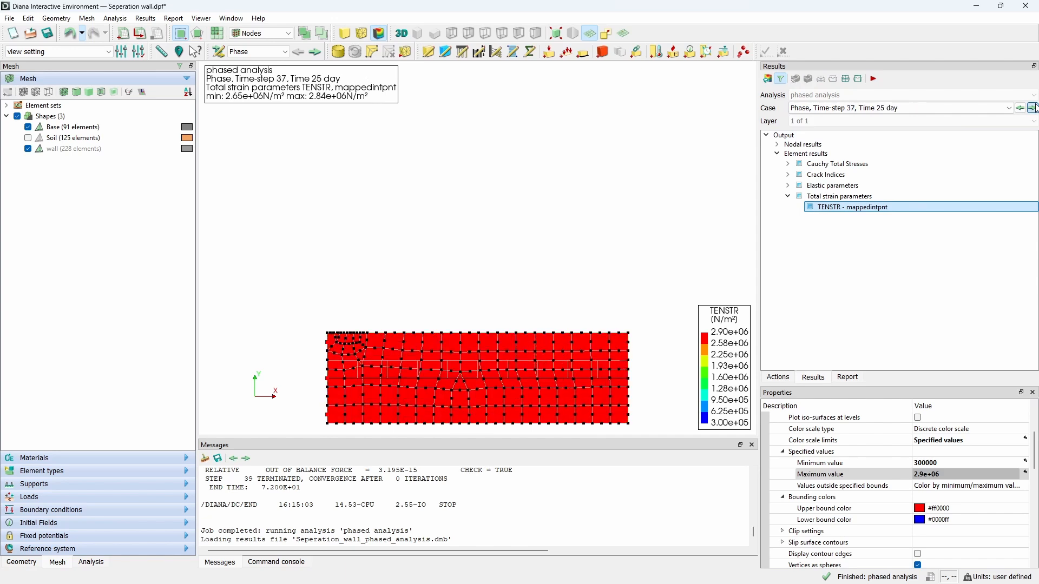
{"action": "left_click", "coordinate": [1034, 108]}
{"action": "left_click", "coordinate": [1034, 108]}
{"action": "left_click", "coordinate": [1034, 108]}
{"action": "left_click", "coordinate": [947, 108]}
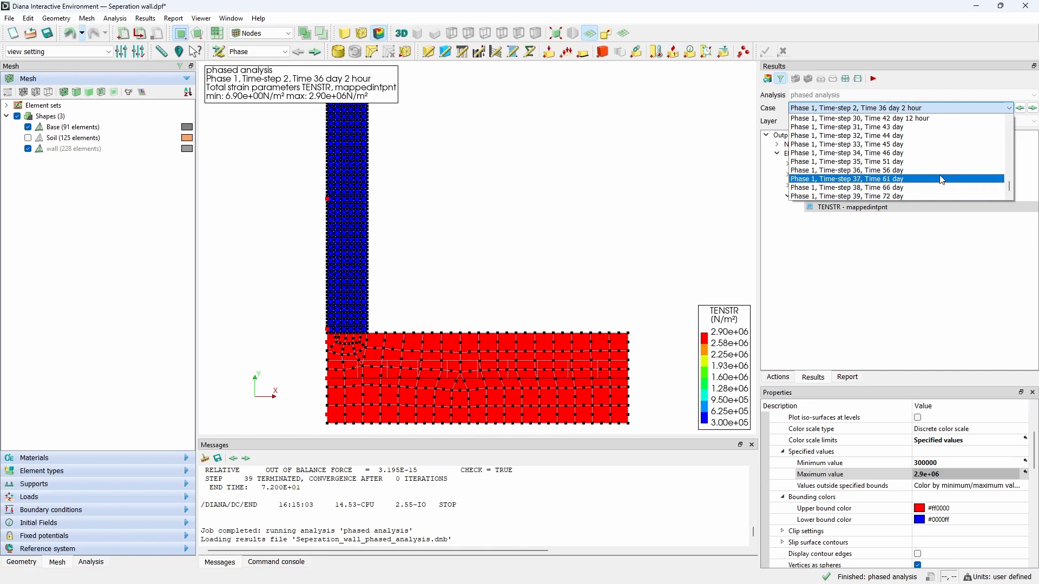
{"action": "left_click", "coordinate": [945, 179]}
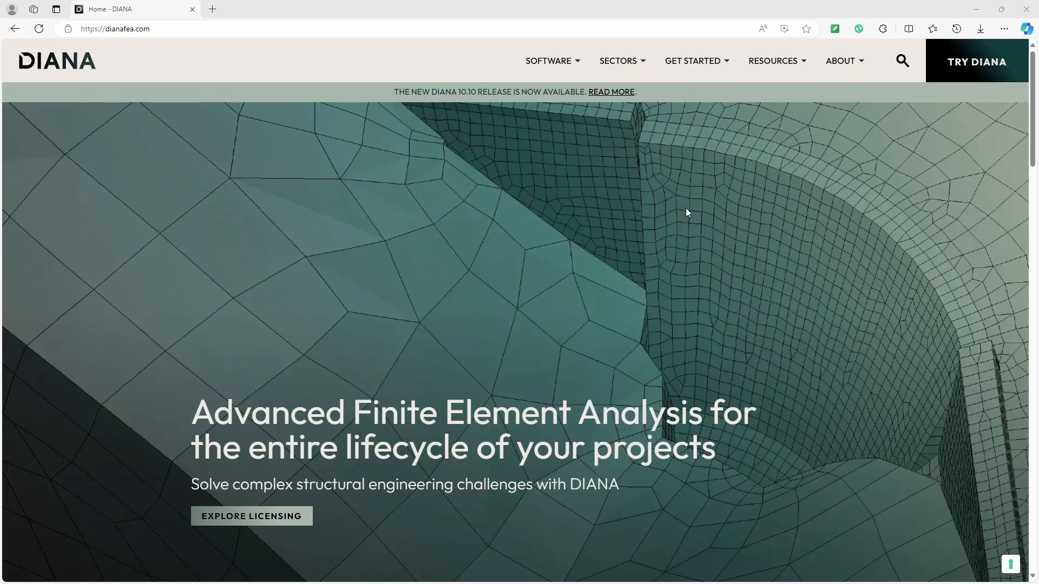
Step: Switch to the browser, open the DIANA Tutorials page and filter the tutorials by Technical - Structural
{"action": "mouse_move", "coordinate": [703, 67]}
{"action": "left_click", "coordinate": [705, 189]}
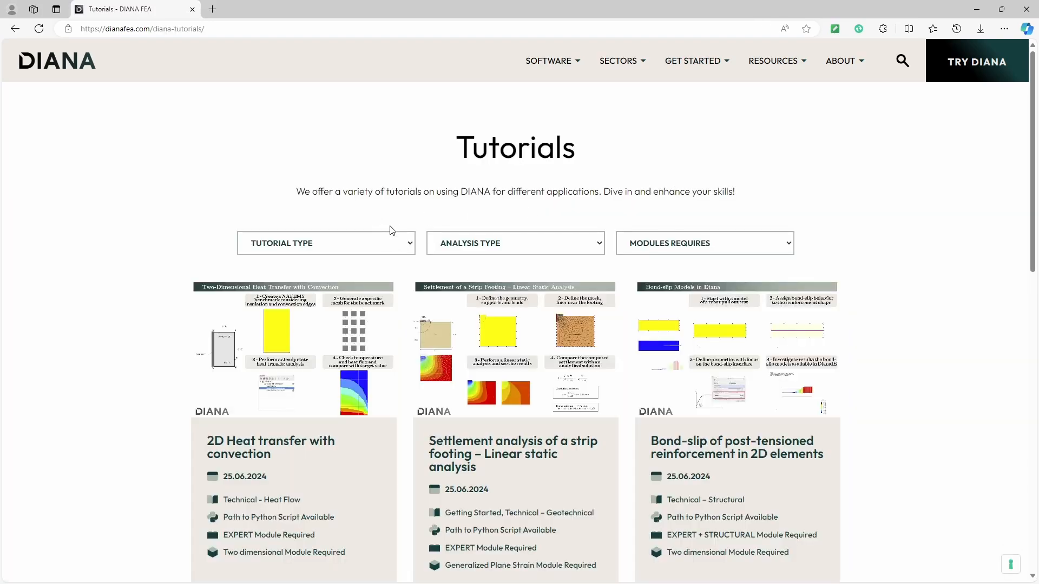
{"action": "left_click", "coordinate": [385, 243]}
{"action": "left_click", "coordinate": [347, 383]}
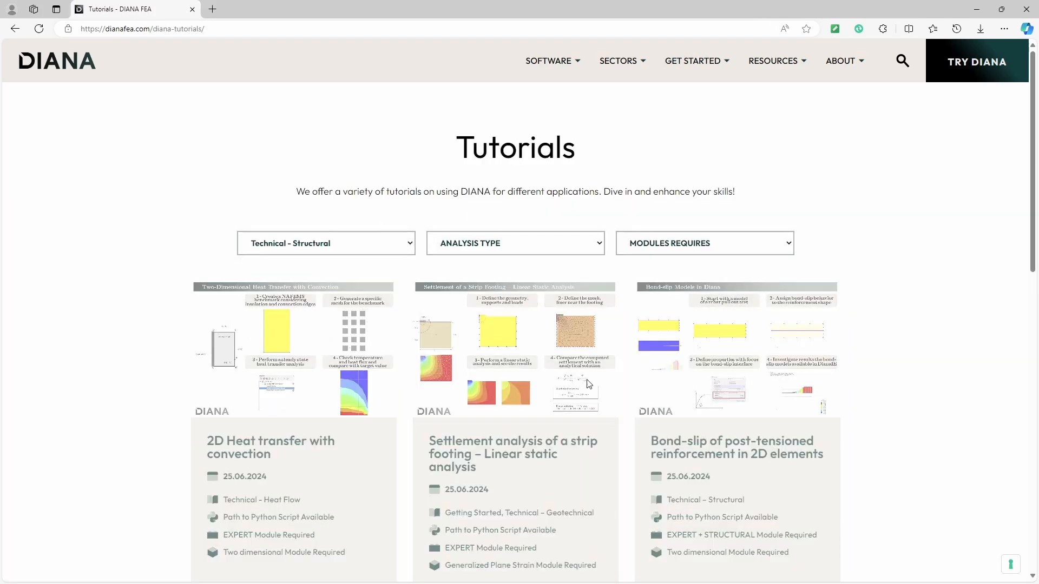
{"action": "scroll", "coordinate": [567, 404], "scroll_direction": "down", "scroll_amount": 10}
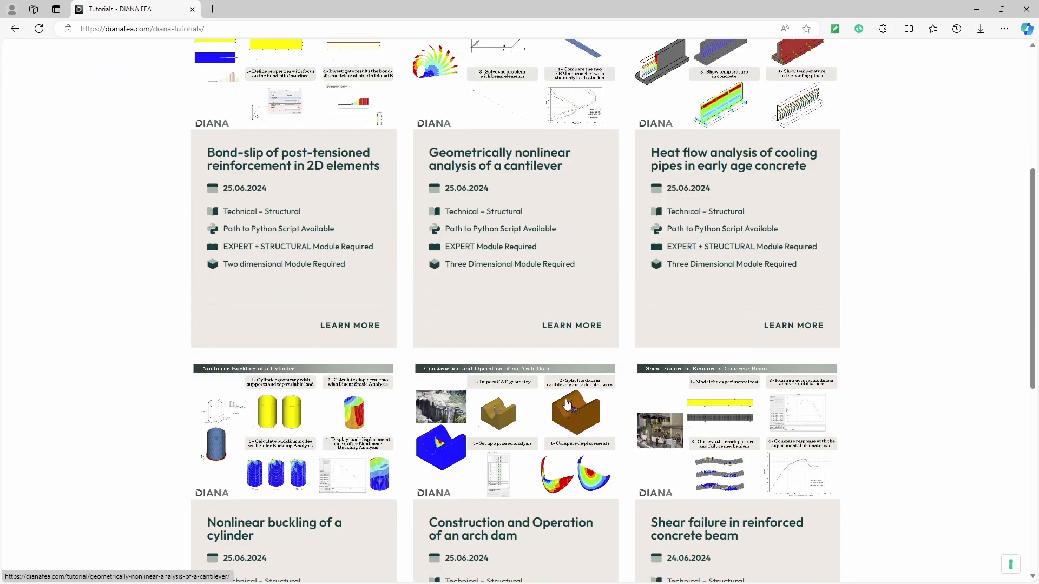
Step: Browse through the filtered Technical - Structural tutorials list
{"action": "left_click", "coordinate": [539, 470]}
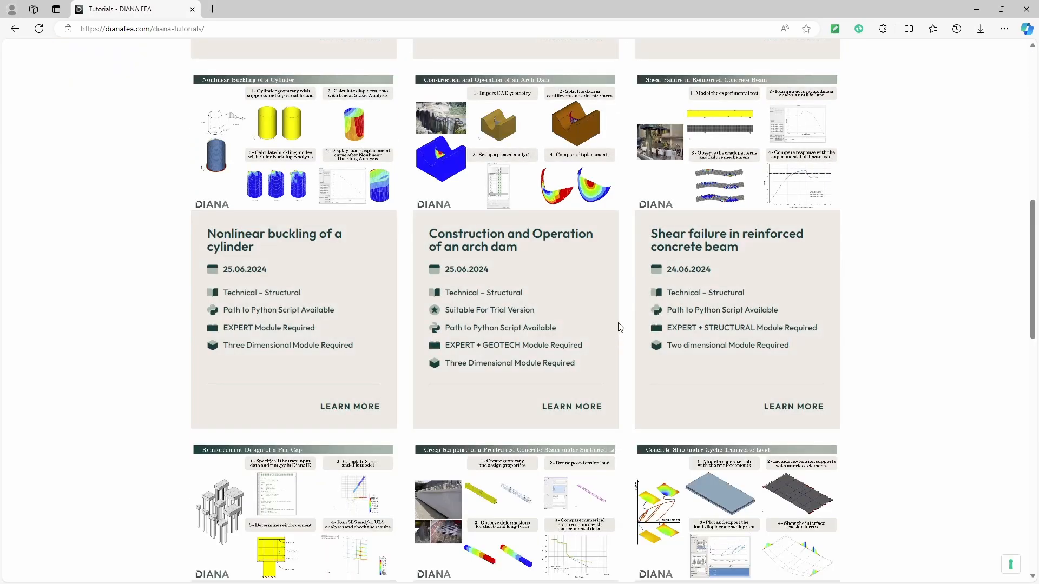
{"action": "scroll", "coordinate": [630, 315], "scroll_direction": "down", "scroll_amount": 5}
{"action": "scroll", "coordinate": [628, 314], "scroll_direction": "down", "scroll_amount": 10}
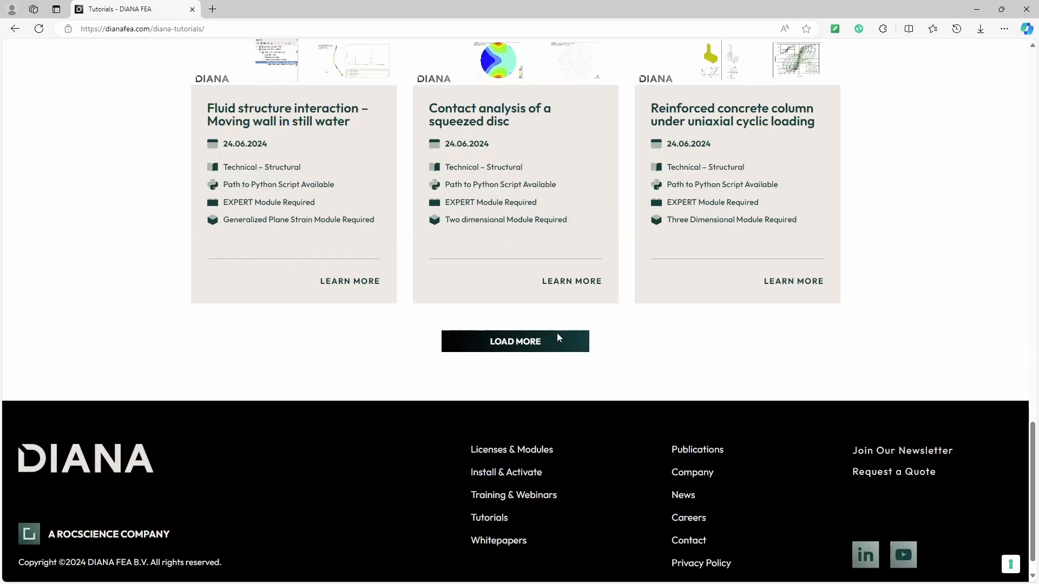
{"action": "left_click", "coordinate": [558, 336]}
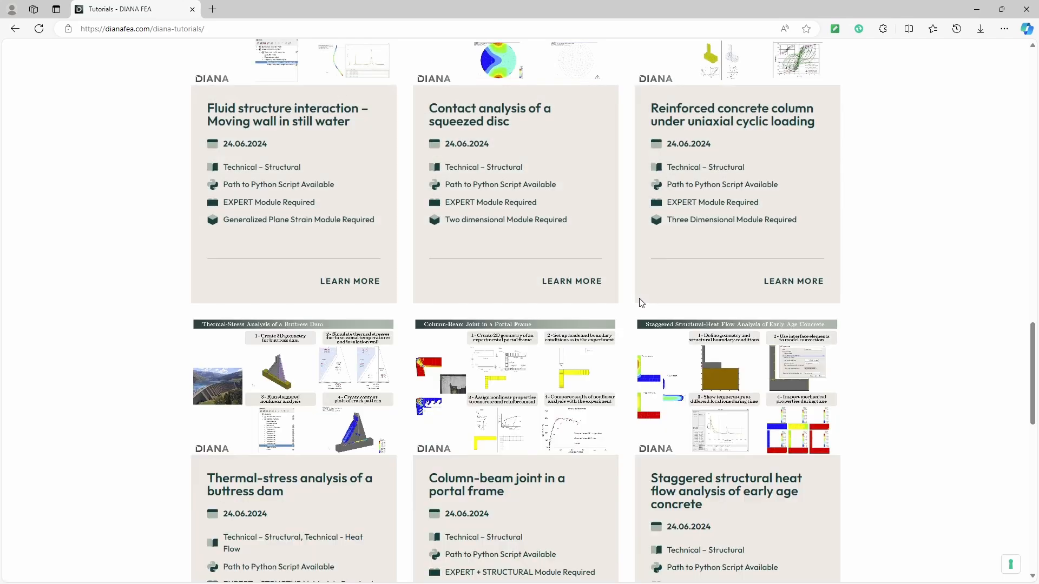
{"action": "scroll", "coordinate": [637, 299], "scroll_direction": "down", "scroll_amount": 3}
{"action": "scroll", "coordinate": [635, 299], "scroll_direction": "down", "scroll_amount": 3}
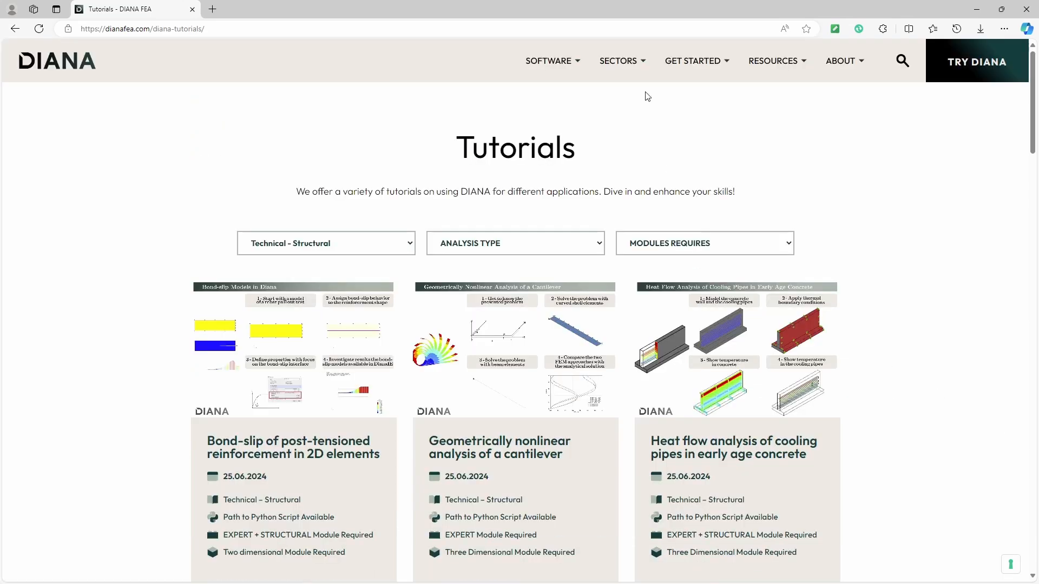
Step: Open the DIANA User Manuals page and launch the Latest User's Manual
{"action": "mouse_move", "coordinate": [666, 59]}
{"action": "left_click", "coordinate": [699, 158]}
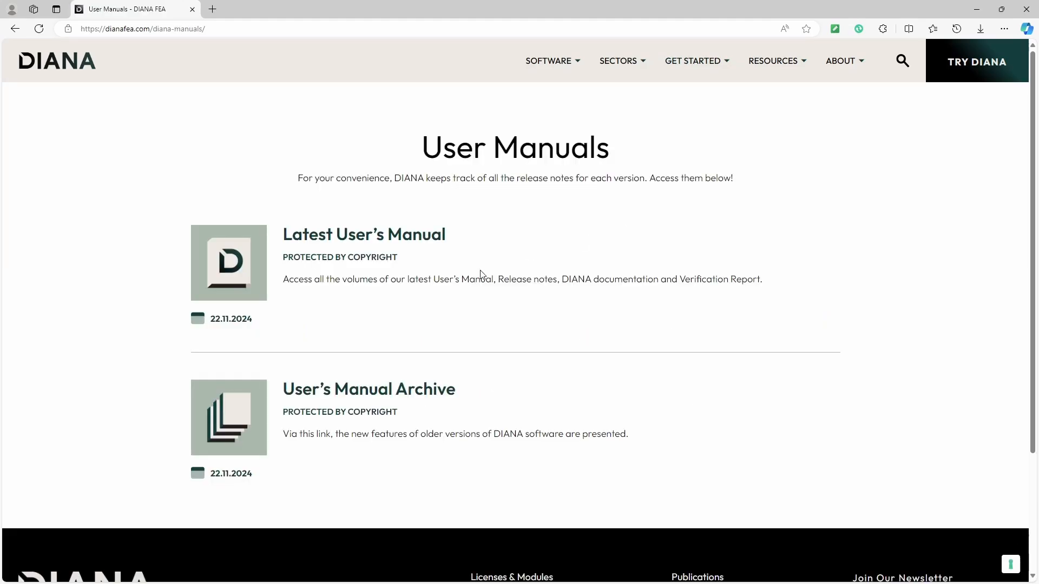
{"action": "left_click", "coordinate": [387, 236]}
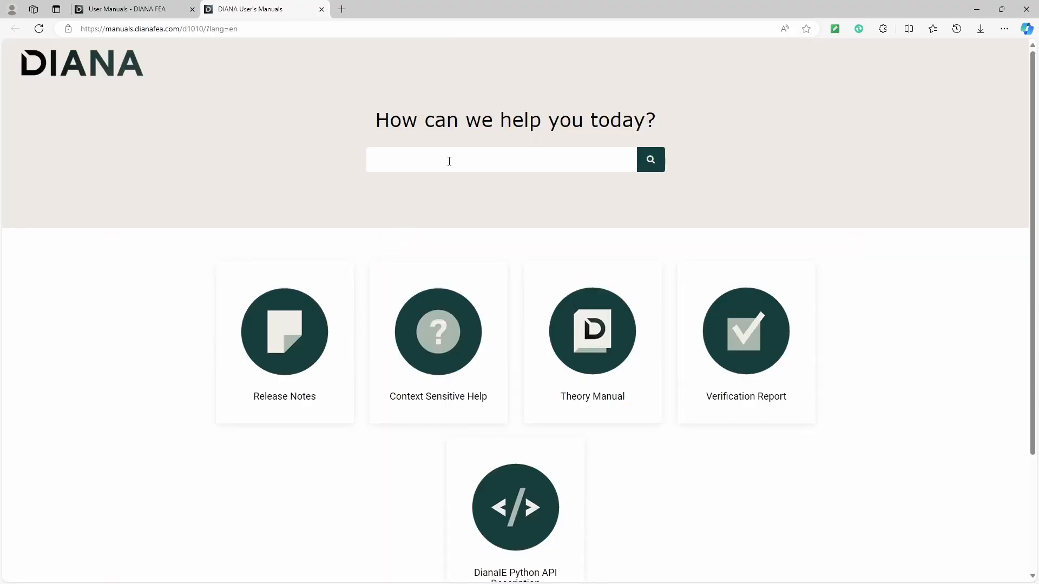